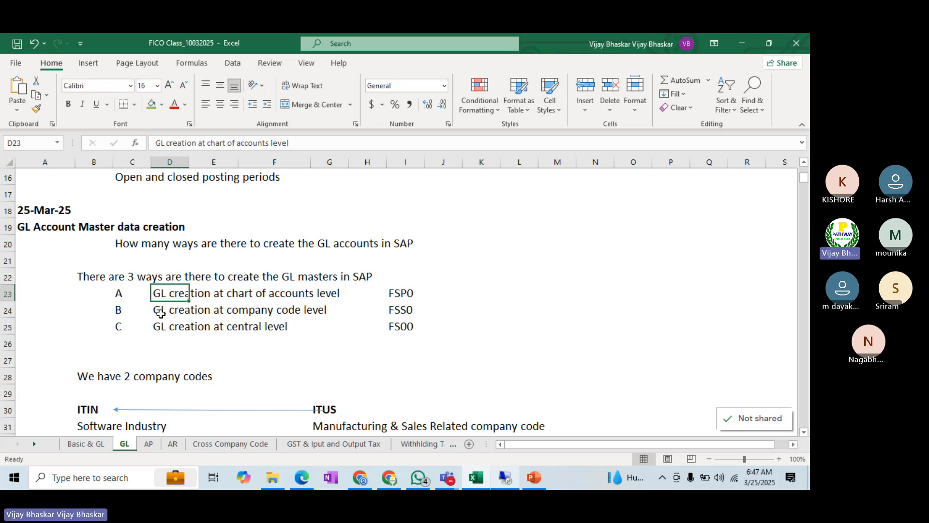
# Step: Switch from the class notes to the SAP remote session and open transaction FSP0 for G/L chart of accounts data
pyautogui.click(161, 313)
pyautogui.click(164, 328)
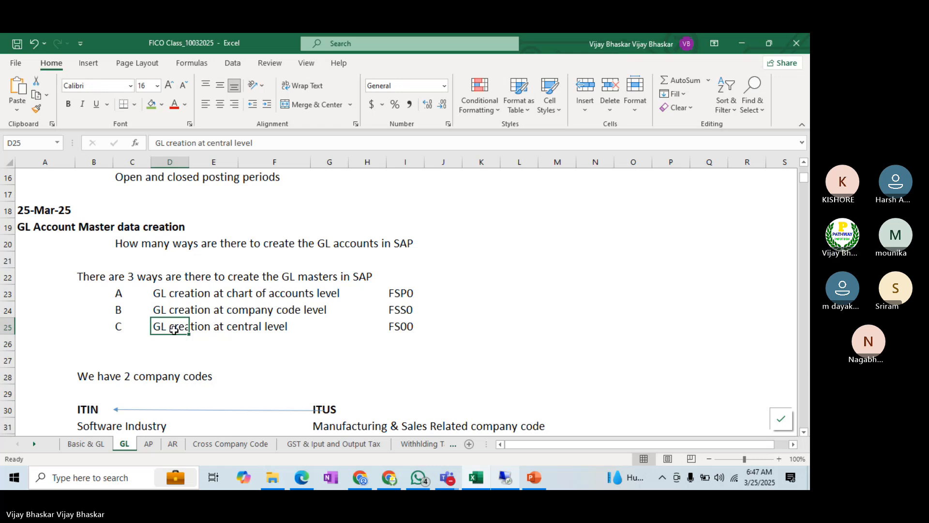
pyautogui.click(504, 477)
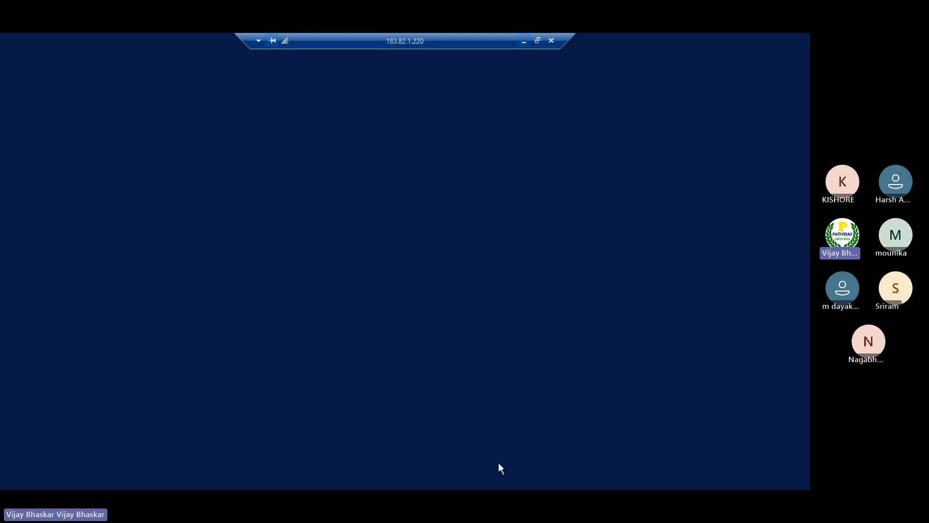
pyautogui.write('/')
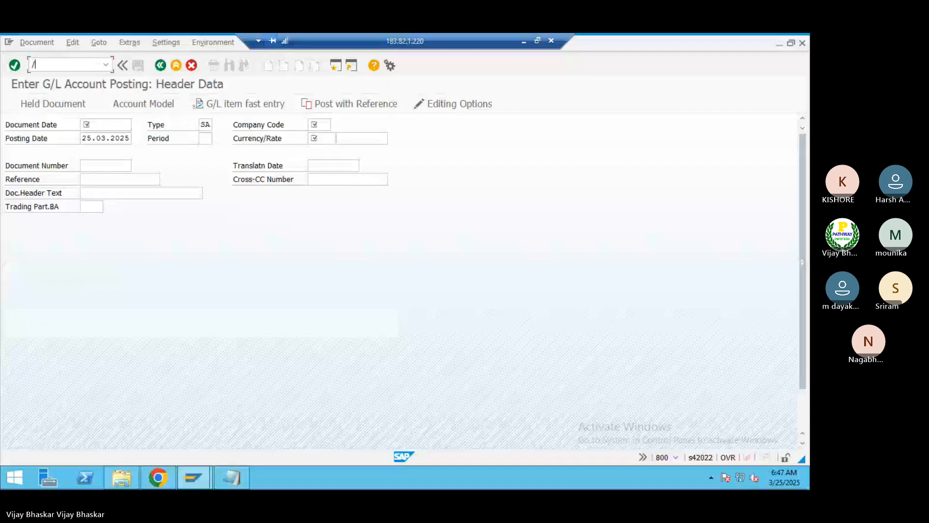
pyautogui.write('nfsp0')
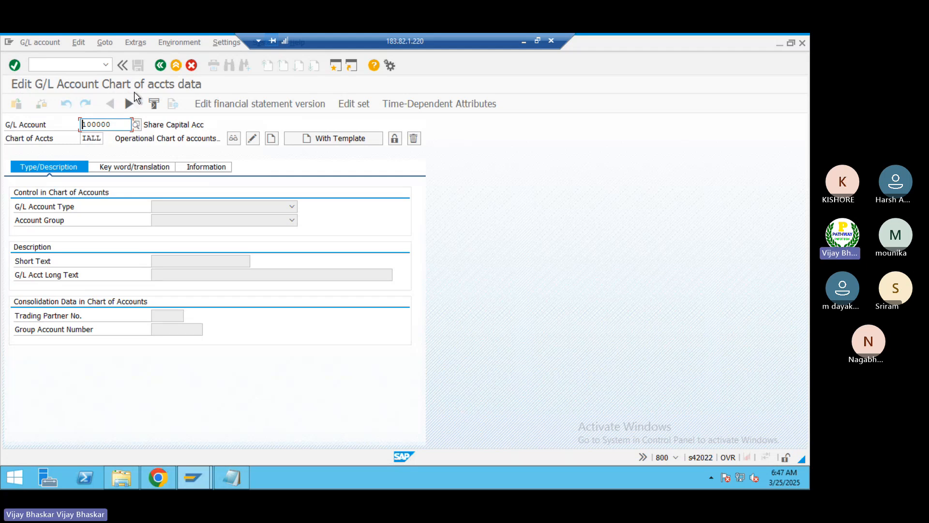
# Step: Open transaction FSS0 in a new session and place its reduced window beside the chart of accounts data
pyautogui.click(335, 65)
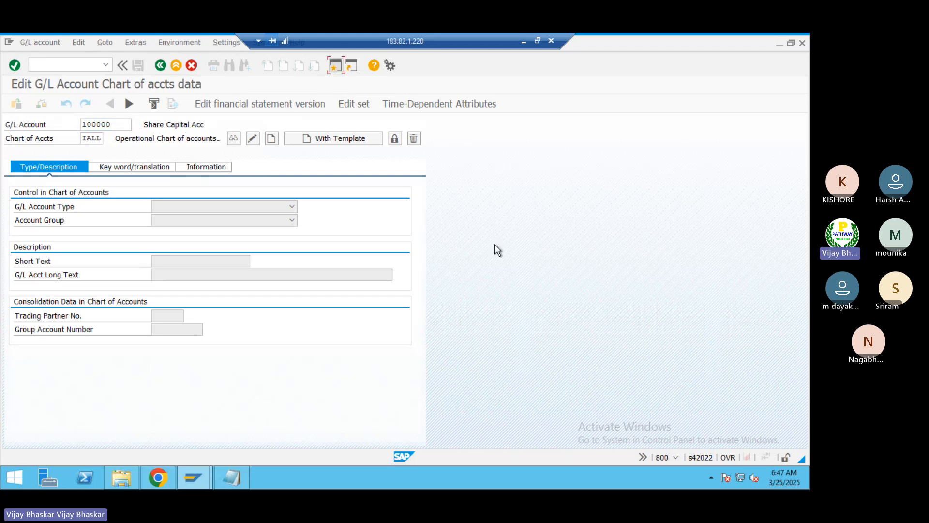
pyautogui.write('fss0')
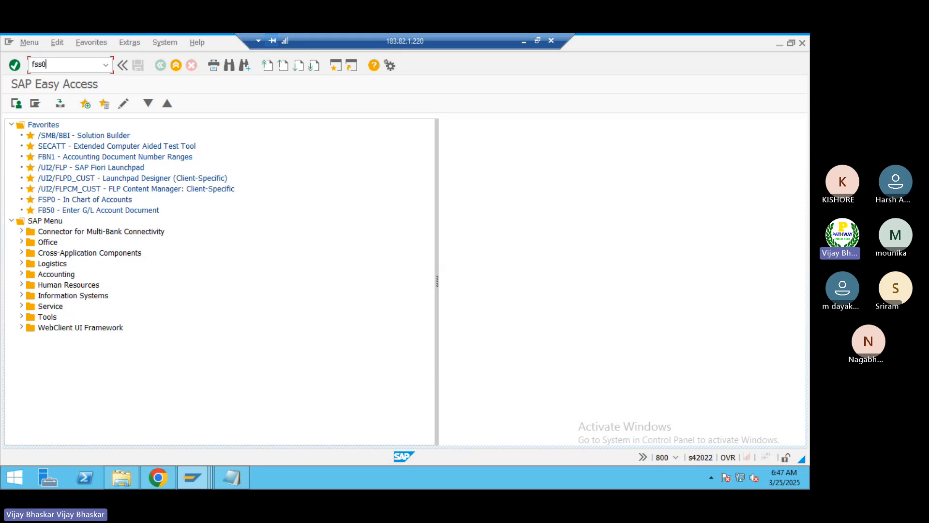
pyautogui.press('Return')
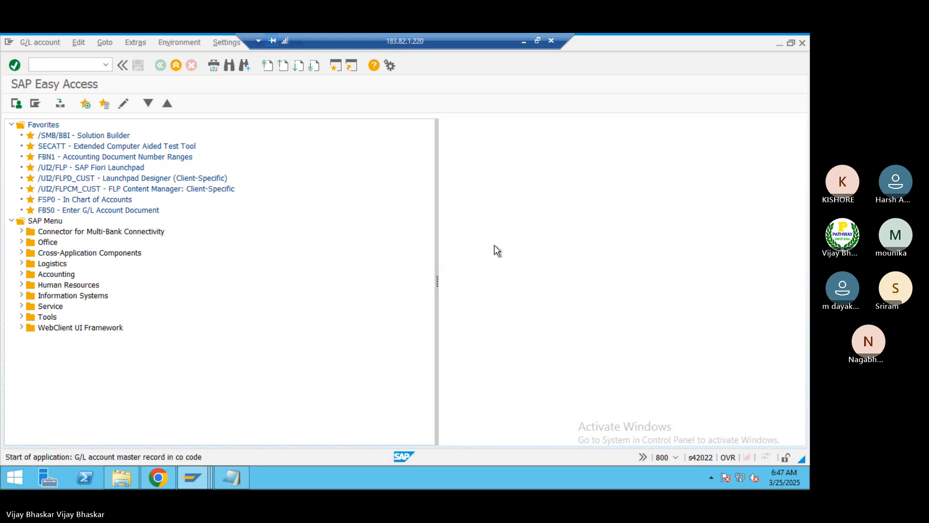
pyautogui.click(791, 43)
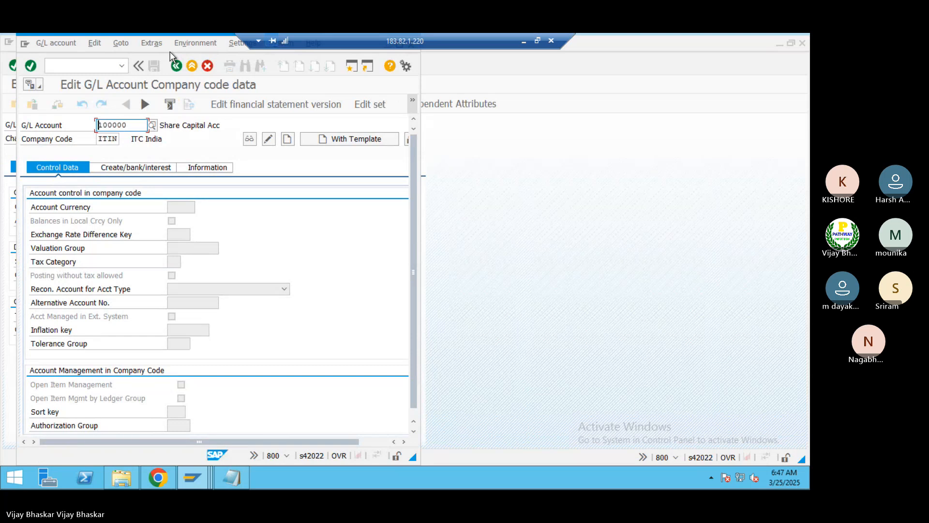
pyautogui.moveTo(179, 56); pyautogui.dragTo(491, 85)
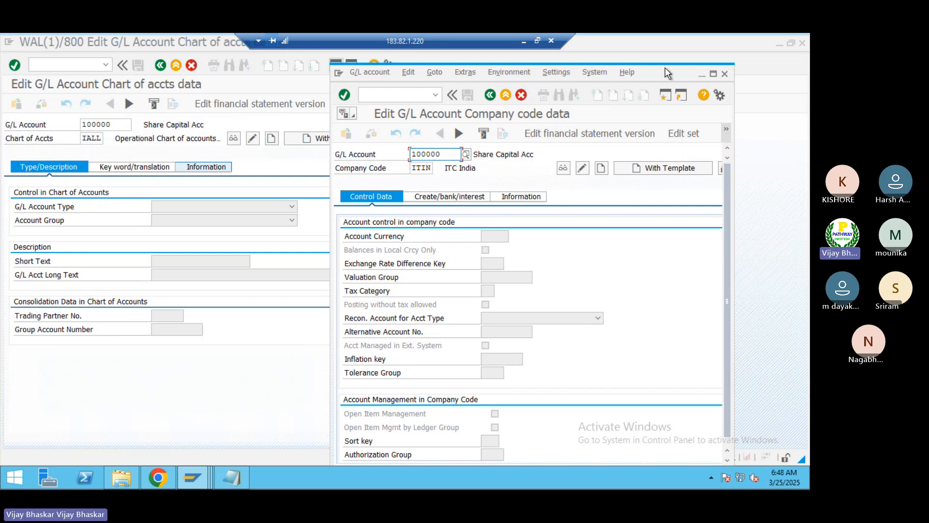
pyautogui.moveTo(665, 68); pyautogui.dragTo(687, 57)
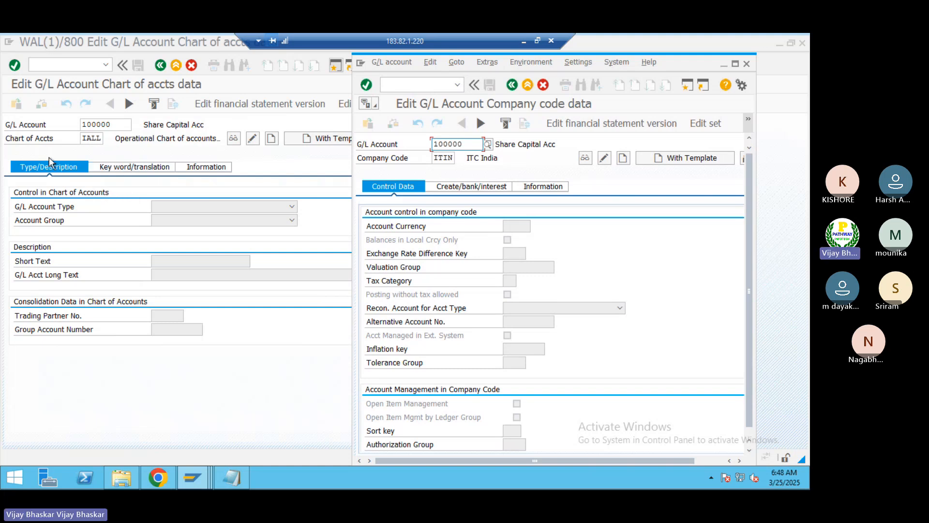
# Step: Display the Share Capital account's chart of accounts data in FSP0 for chart IALL and compare it with the company code window
pyautogui.click(135, 181)
pyautogui.press('Return')
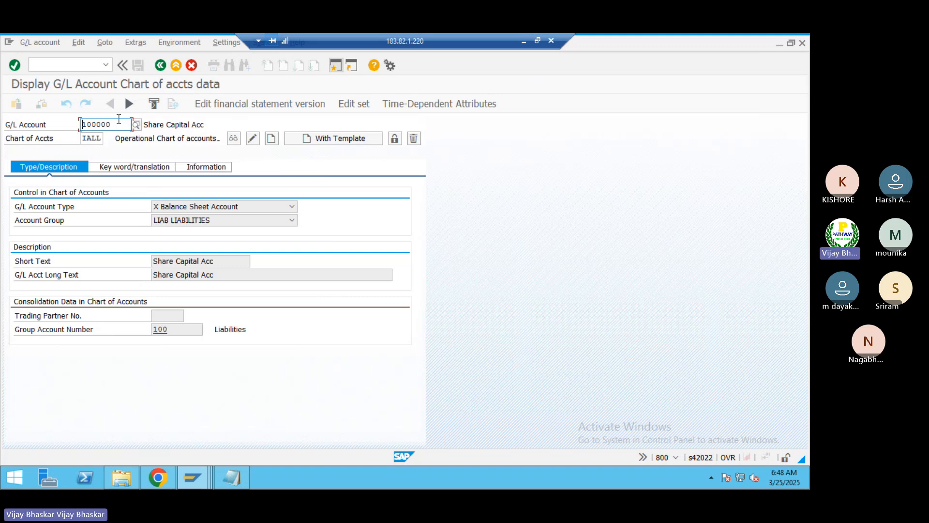
pyautogui.moveTo(119, 120); pyautogui.dragTo(104, 137)
pyautogui.click(84, 139)
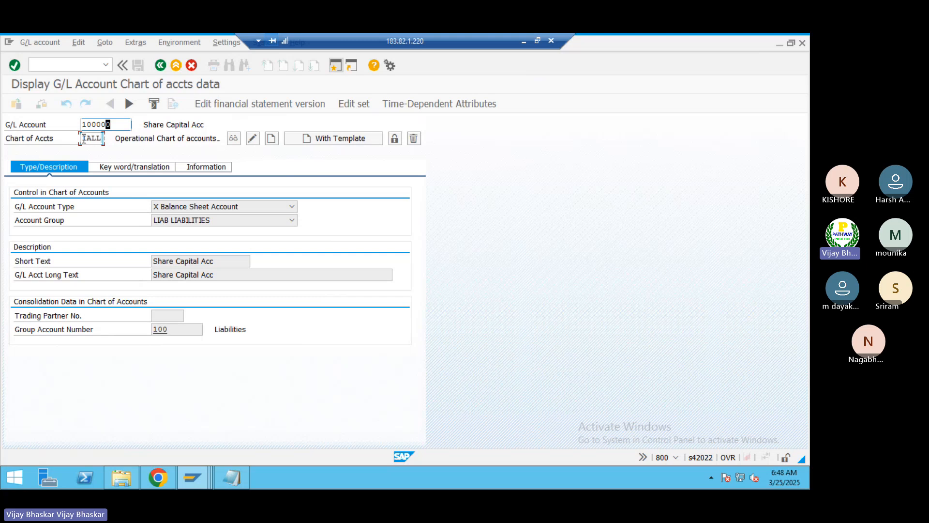
pyautogui.click(82, 138)
pyautogui.hotkey('alt', 'Tab')
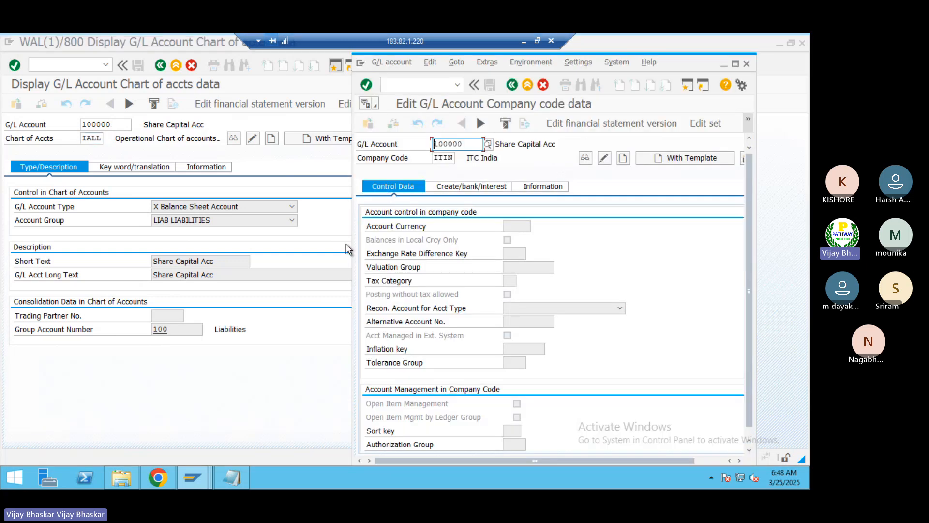
pyautogui.click(234, 384)
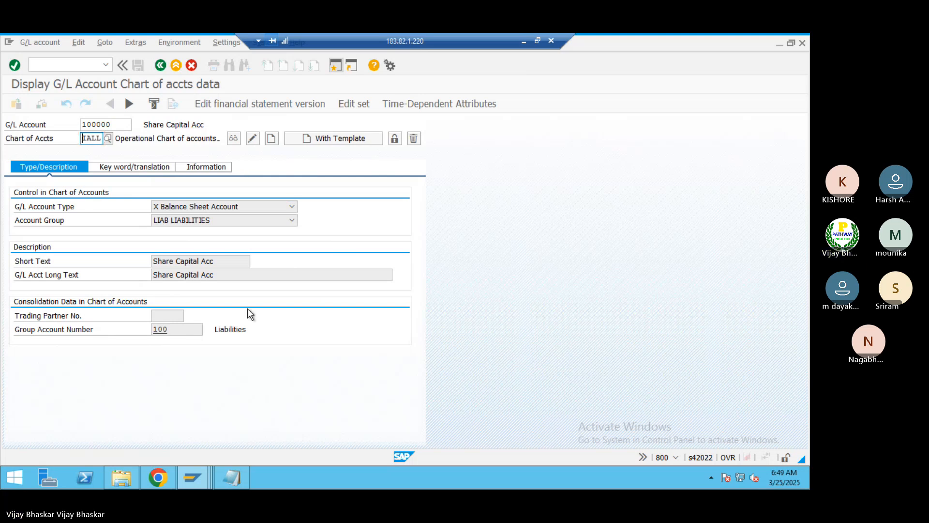
# Step: Display the Share Capital account's company code data for ITIN in FSS0 and review its control data
pyautogui.hotkey('alt', 'Tab')
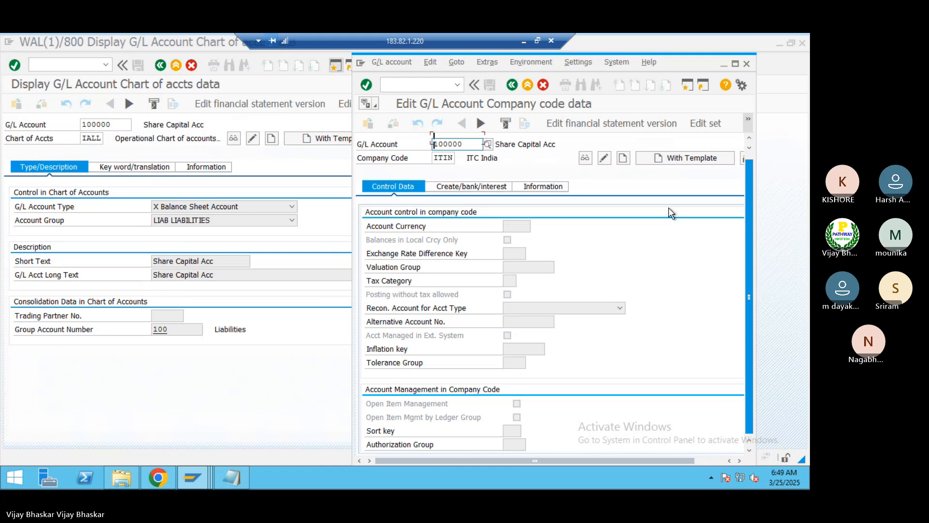
pyautogui.scroll(-1, 619, 188)
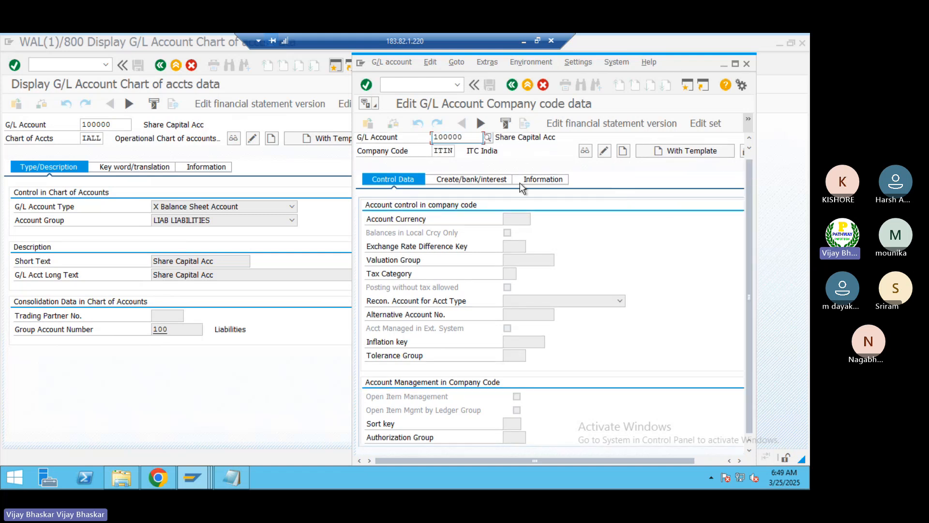
pyautogui.scroll(1, 521, 186)
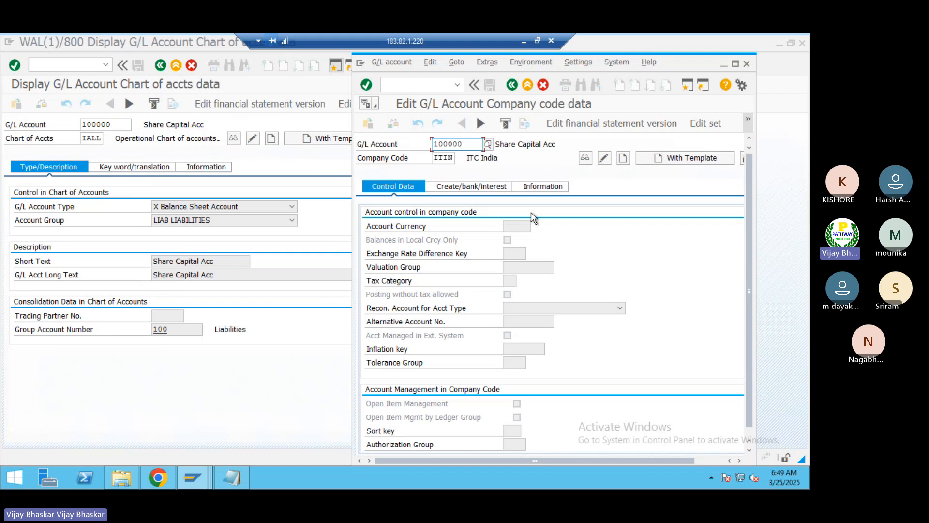
pyautogui.click(599, 161)
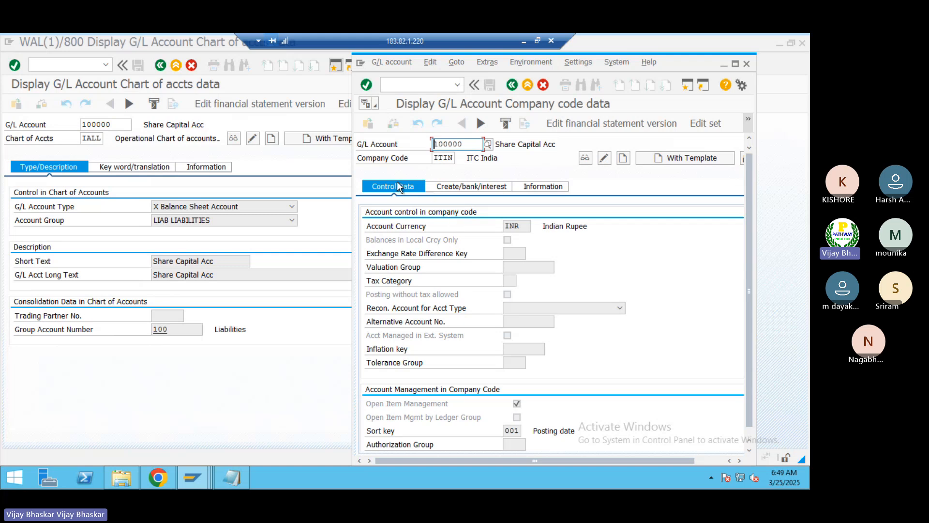
pyautogui.click(474, 189)
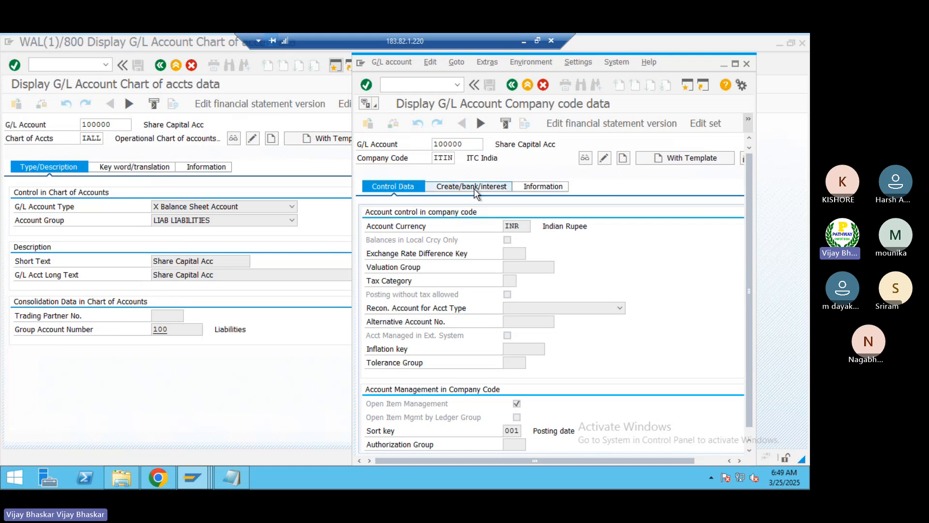
pyautogui.click(375, 186)
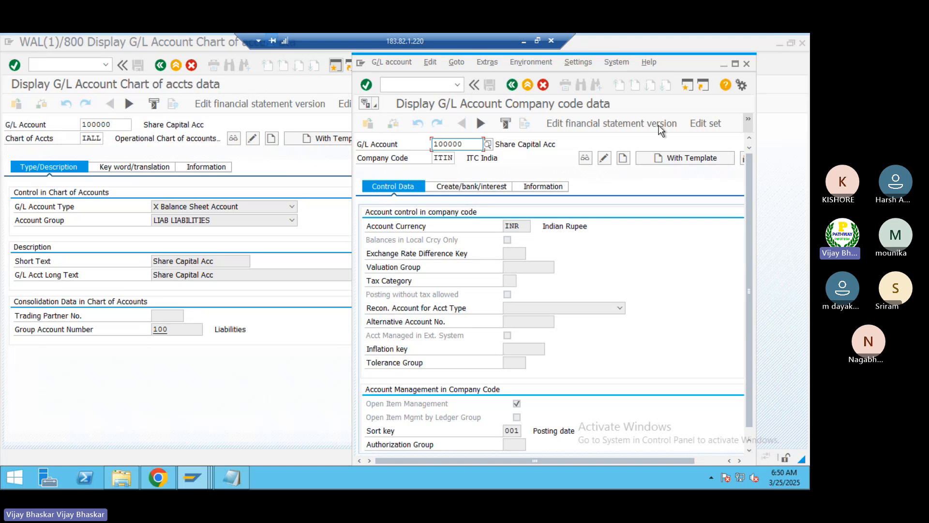
# Step: Open transaction FS00 in another new session and place its window below the FSP0 and FSS0 windows
pyautogui.click(687, 88)
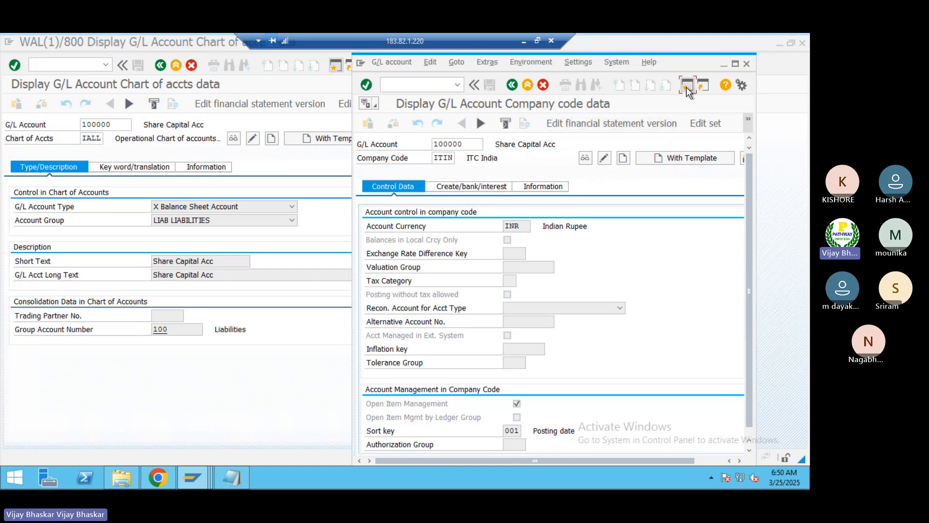
pyautogui.write('fs00')
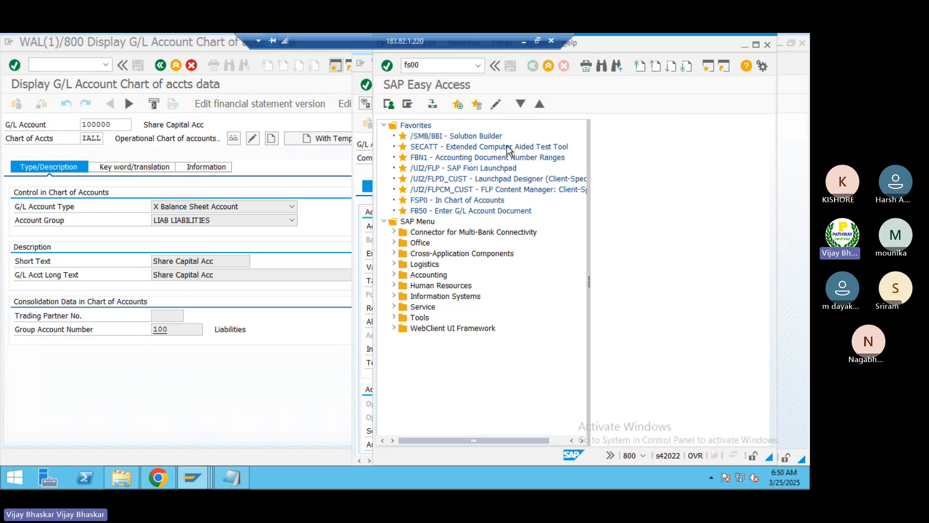
pyautogui.press('Return')
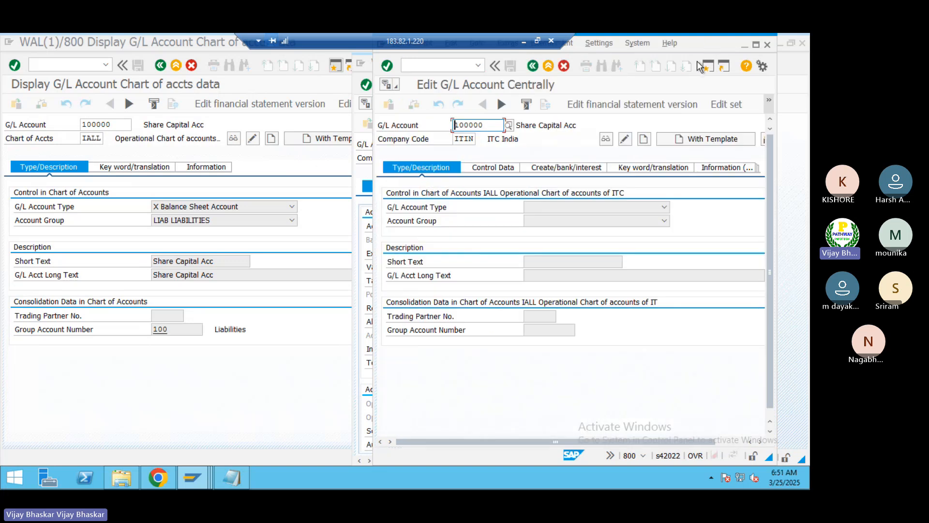
pyautogui.moveTo(703, 43); pyautogui.dragTo(399, 214)
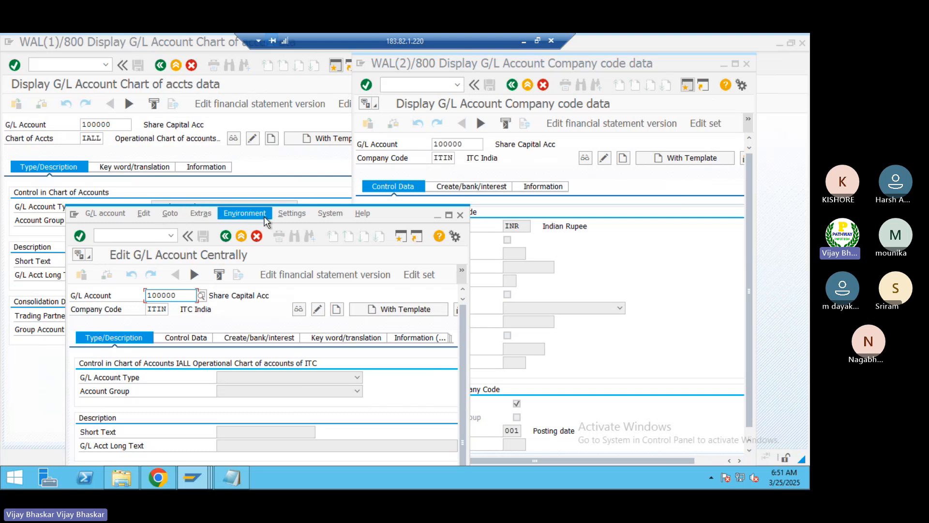
pyautogui.moveTo(216, 221); pyautogui.dragTo(273, 254)
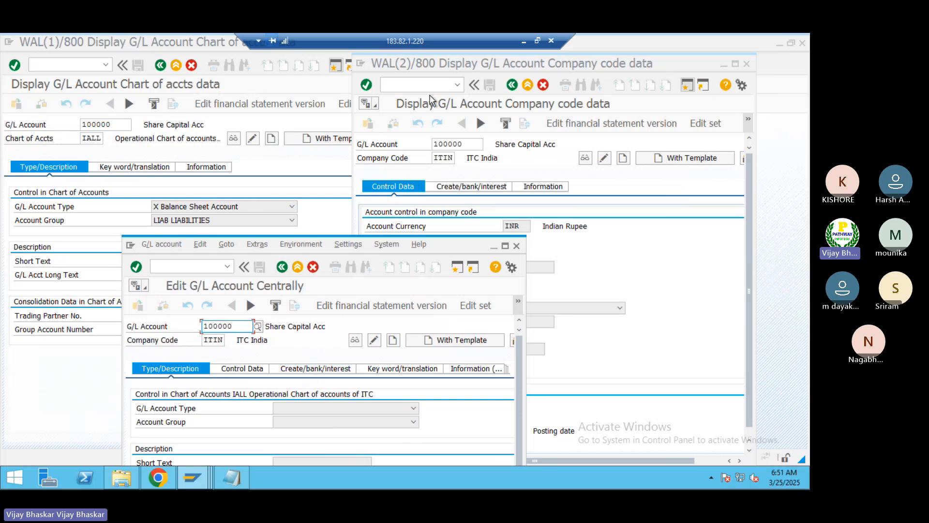
# Step: Start a capture of about 1274x673 pixels over the three SAP windows and outline the chart of accounts and company code titles in red
pyautogui.click(538, 40)
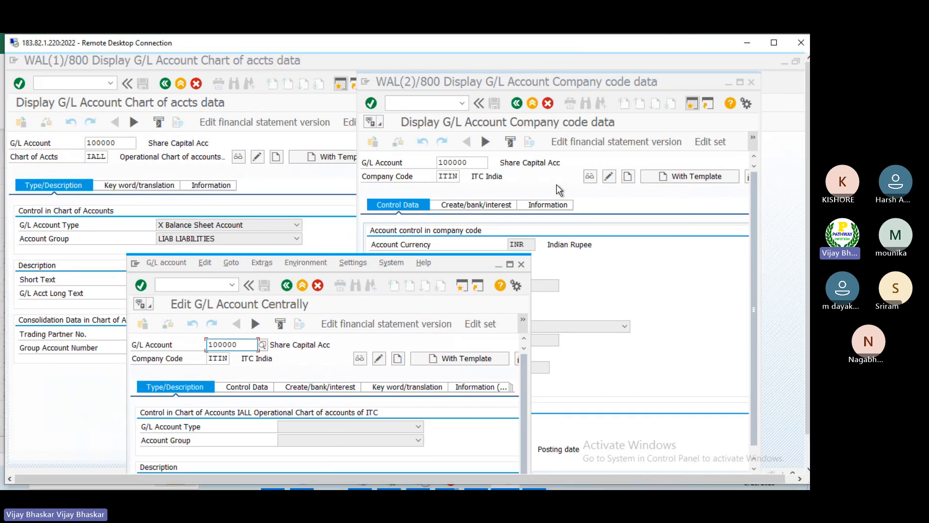
pyautogui.press('super+shift+s')
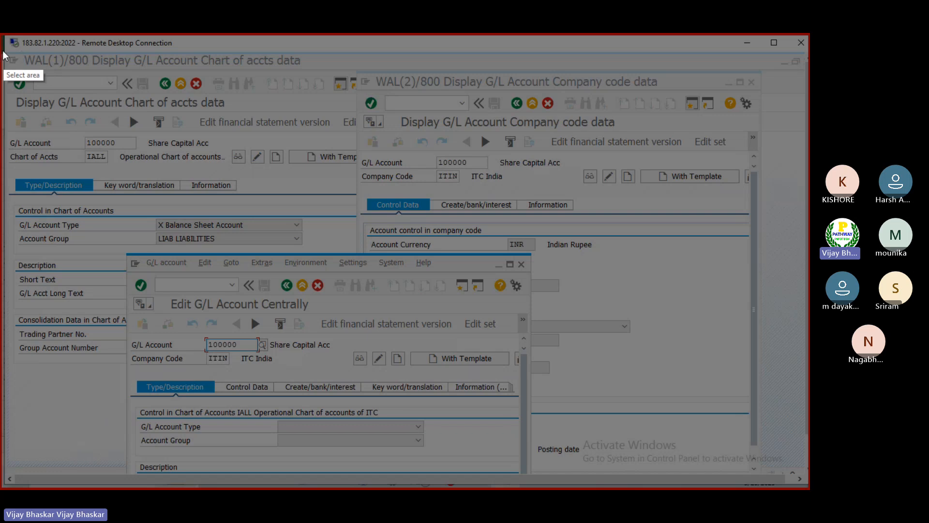
pyautogui.moveTo(2, 50)
pyautogui.mouseDown()
pyautogui.moveTo(740, 449)
pyautogui.moveTo(757, 449)
pyautogui.mouseUp()
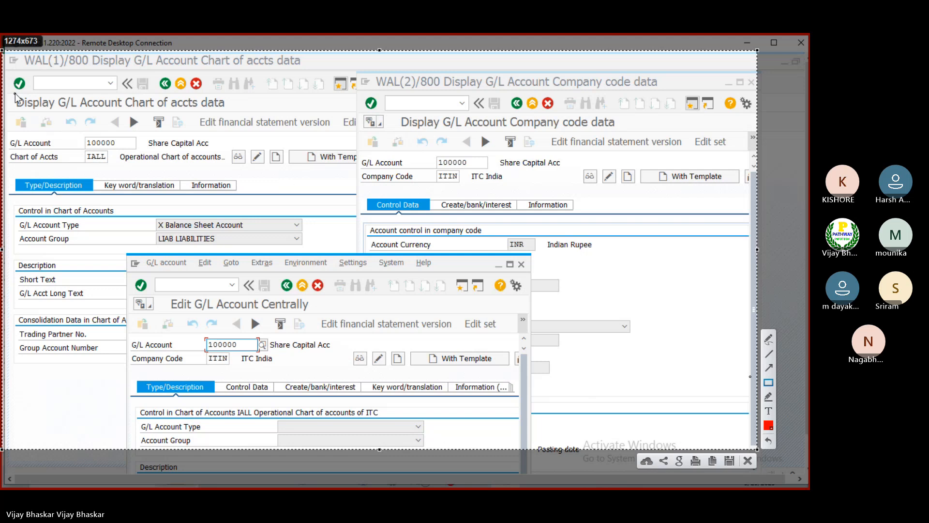
pyautogui.moveTo(11, 93)
pyautogui.mouseDown()
pyautogui.moveTo(63, 112)
pyautogui.moveTo(231, 115)
pyautogui.mouseUp()
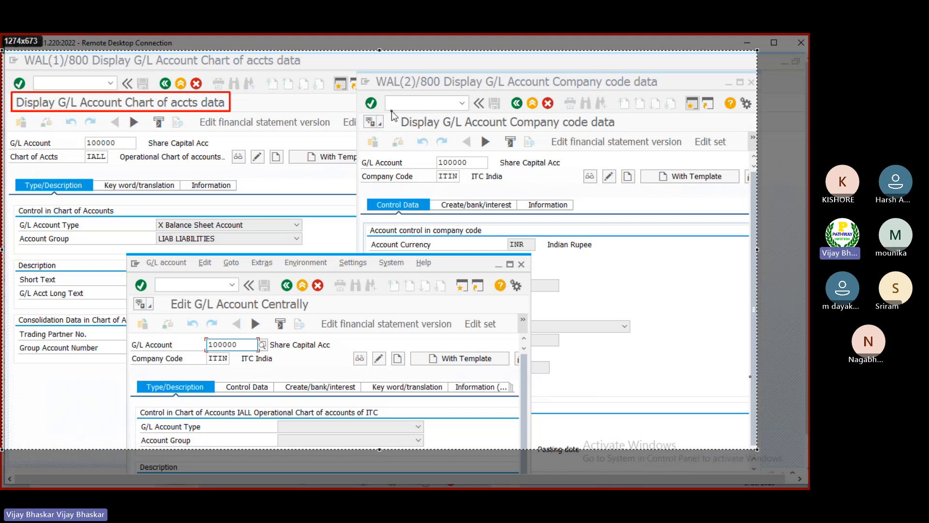
pyautogui.moveTo(391, 112)
pyautogui.mouseDown()
pyautogui.moveTo(441, 130)
pyautogui.moveTo(620, 133)
pyautogui.mouseUp()
pyautogui.click(769, 367)
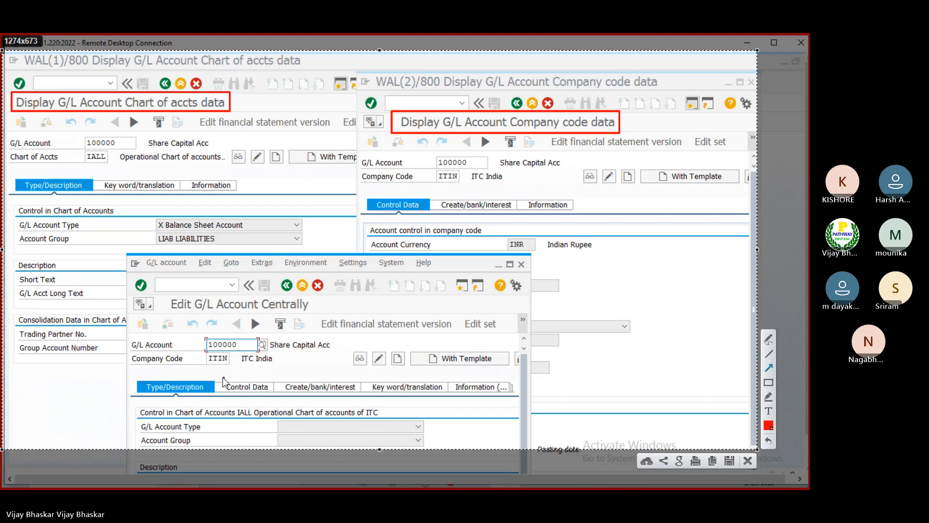
pyautogui.moveTo(221, 377)
pyautogui.mouseDown()
pyautogui.moveTo(232, 392)
pyautogui.moveTo(231, 380)
pyautogui.mouseUp()
pyautogui.hotkey('ctrl', 'z')
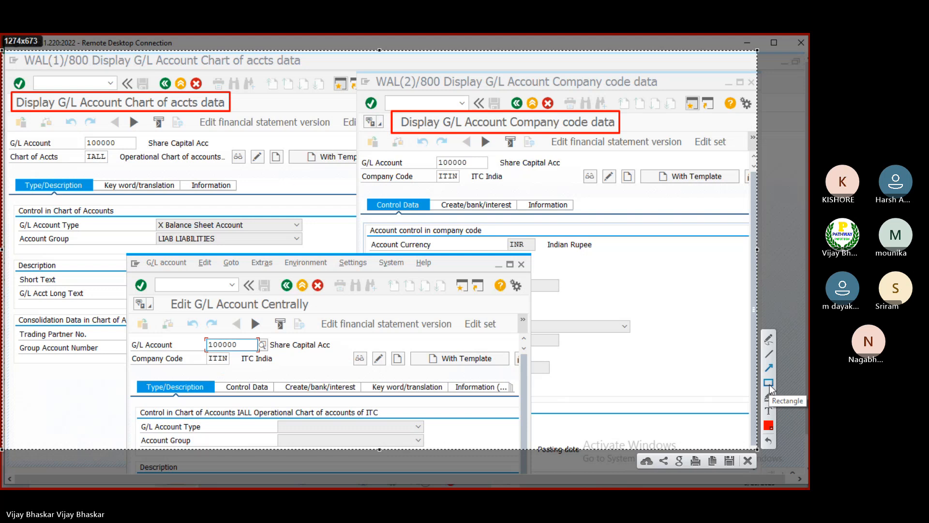
# Step: Set the annotation colour to blue and draw a rectangle around Control Data and Create/bank/interest in the Edit G/L Account Centrally window
pyautogui.click(768, 426)
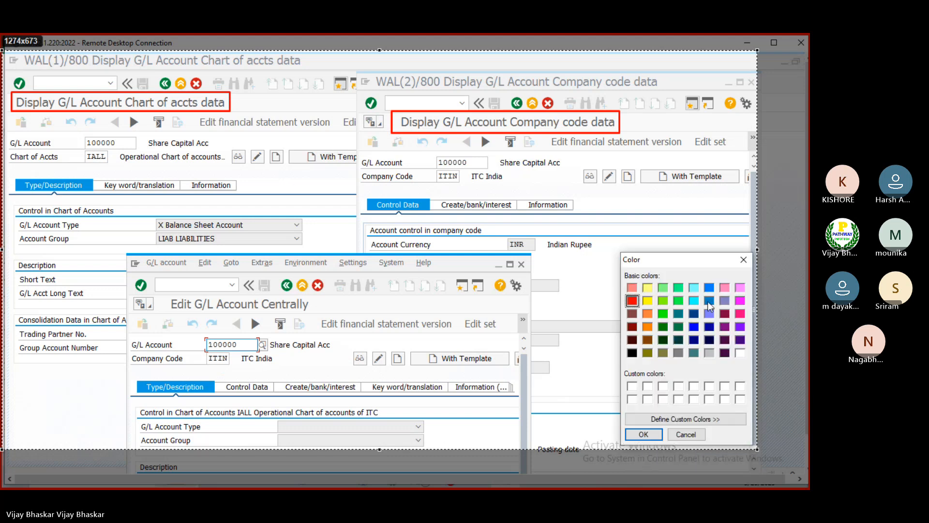
pyautogui.click(696, 331)
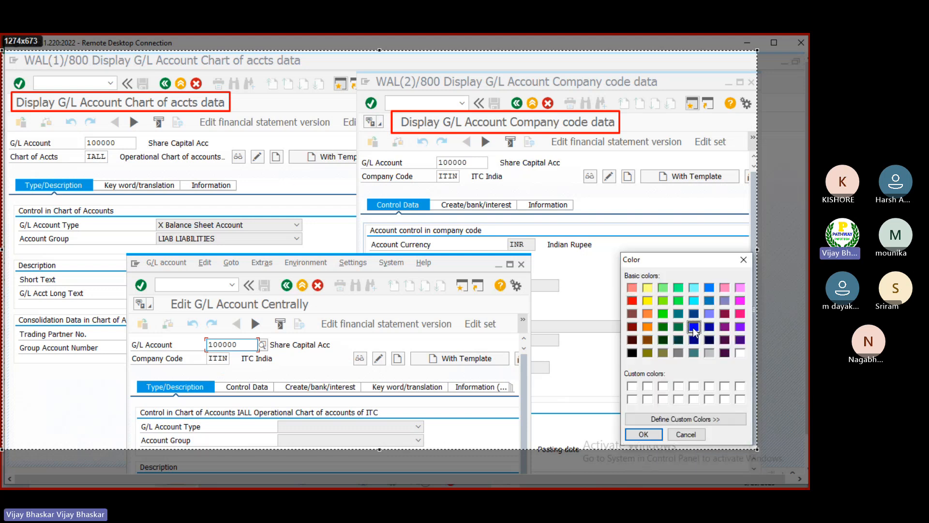
pyautogui.click(648, 435)
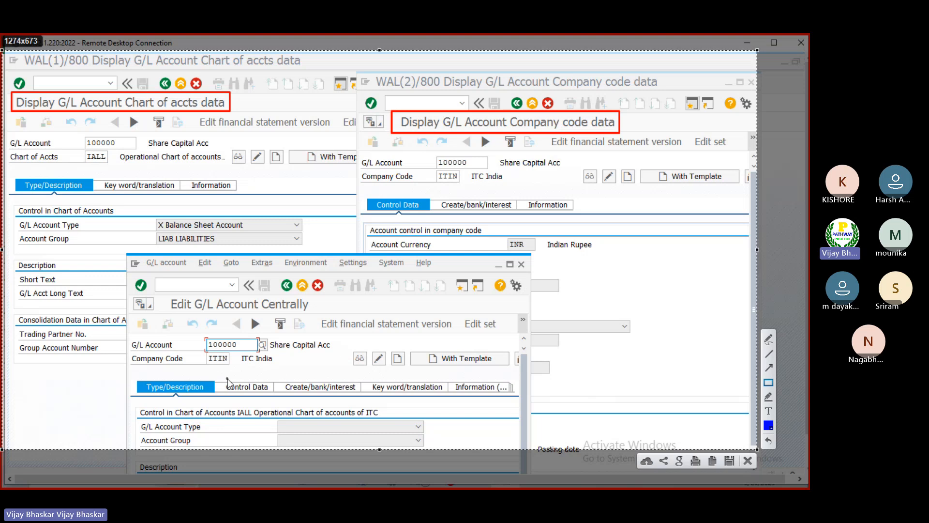
pyautogui.moveTo(221, 377)
pyautogui.mouseDown()
pyautogui.moveTo(237, 393)
pyautogui.moveTo(365, 393)
pyautogui.mouseUp()
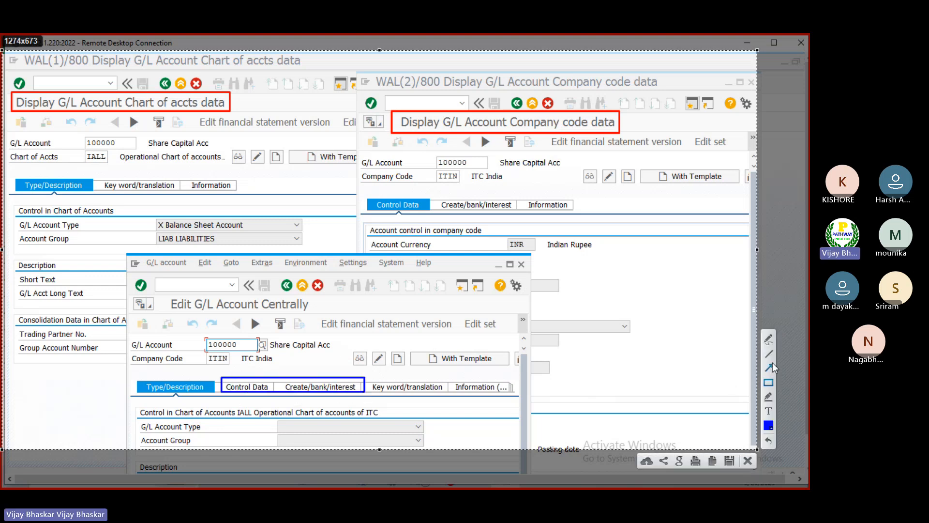
# Step: Draw a blue arrow from the Display G/L Account Company code data title to the Control Data and Create/bank/interest outline
pyautogui.click(769, 370)
pyautogui.moveTo(405, 130); pyautogui.dragTo(323, 382)
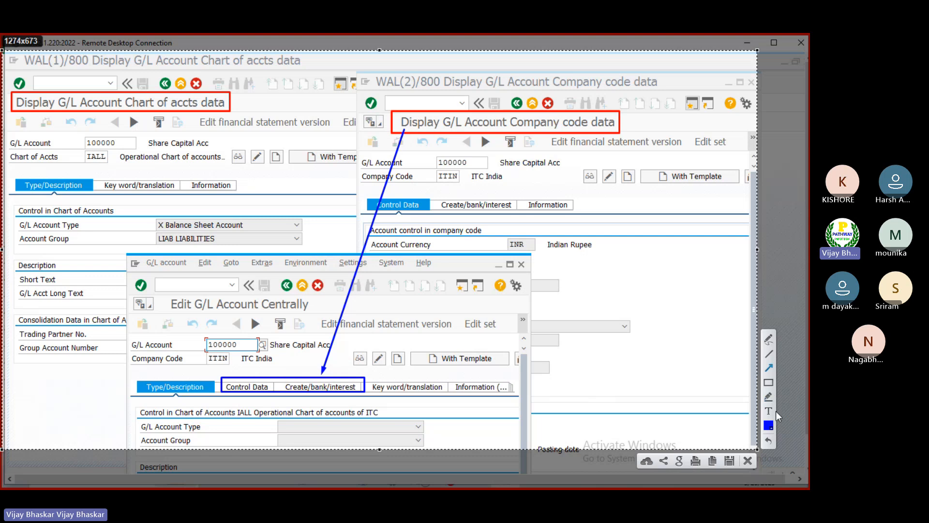
# Step: Set the annotation colour to light red, outline Type/Description in the Edit G/L Account Centrally window and draw an arrow to it from the Chart of accts title
pyautogui.click(769, 426)
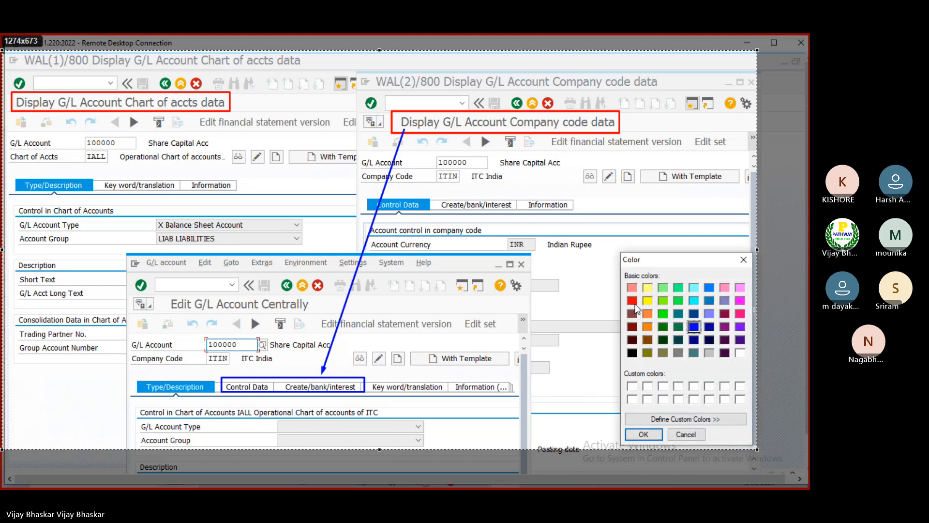
pyautogui.click(632, 289)
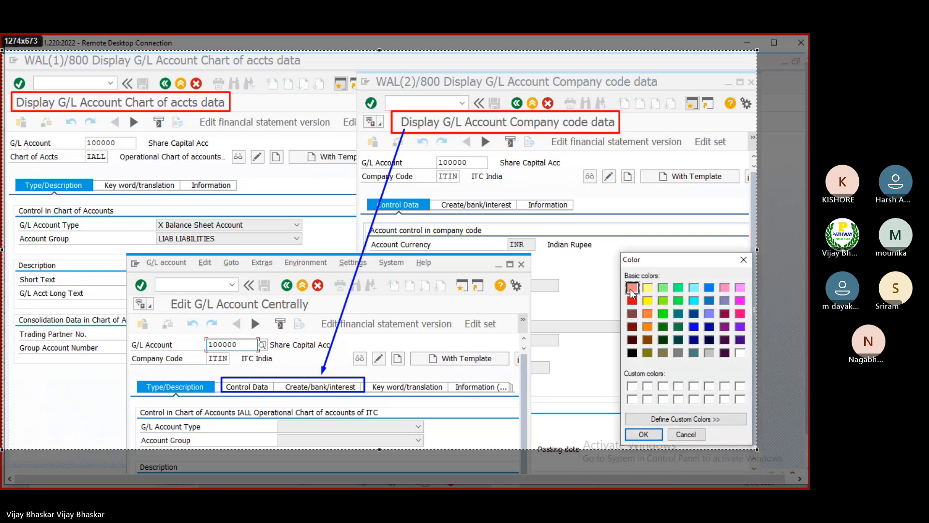
pyautogui.click(643, 435)
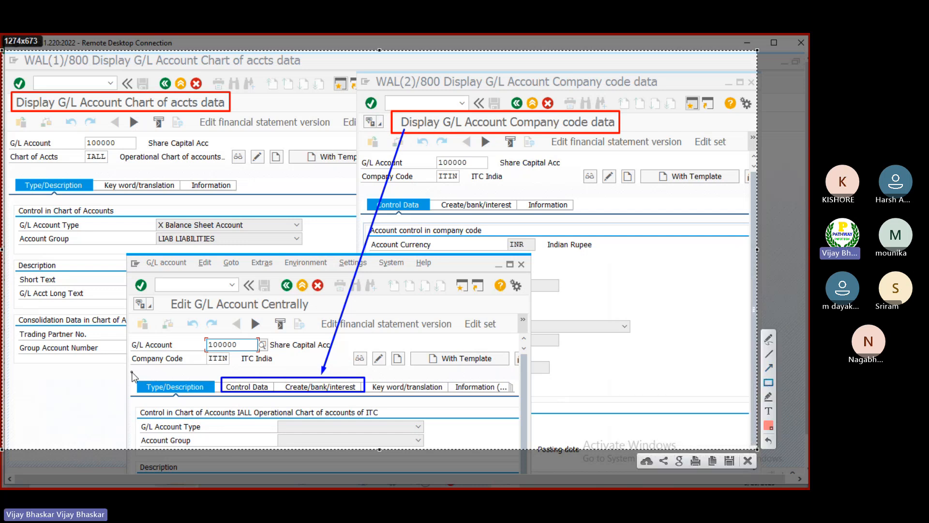
pyautogui.moveTo(132, 372); pyautogui.dragTo(214, 395)
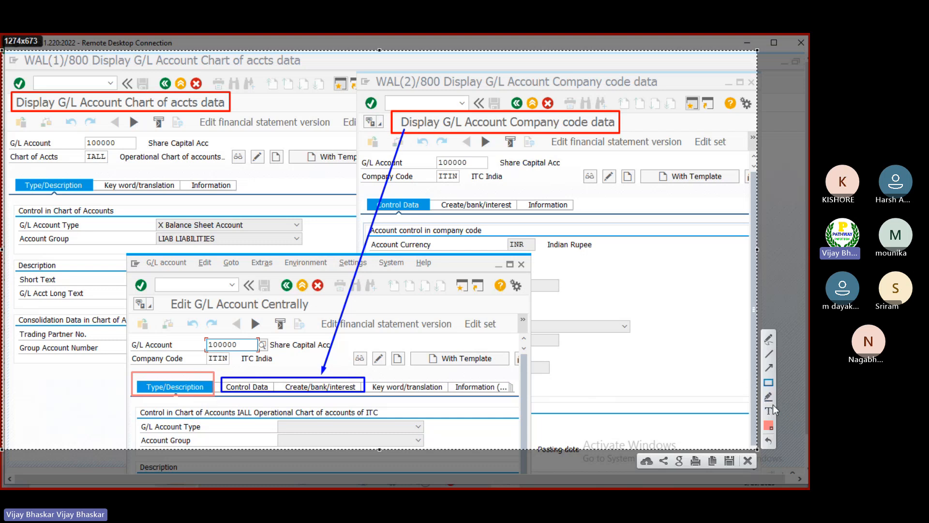
pyautogui.click(769, 366)
pyautogui.moveTo(47, 116)
pyautogui.mouseDown()
pyautogui.moveTo(122, 283)
pyautogui.moveTo(148, 369)
pyautogui.mouseUp()
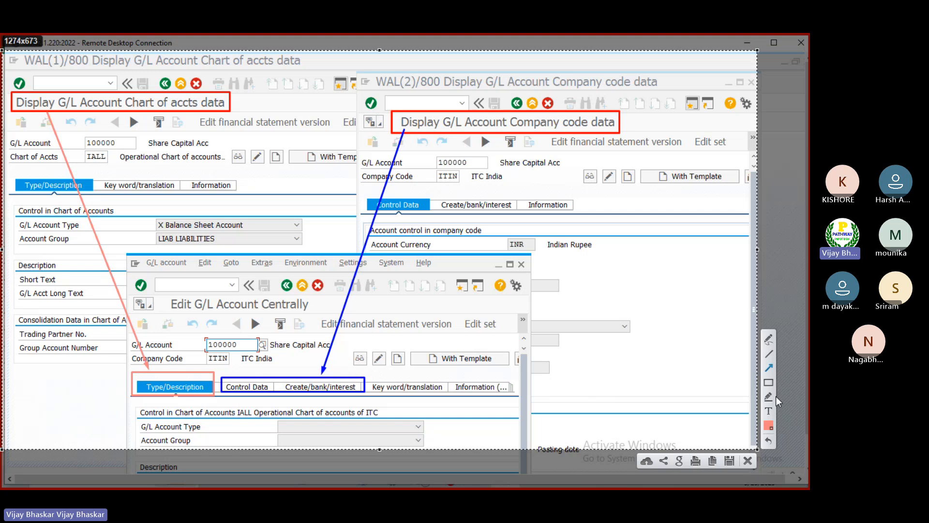
pyautogui.click(769, 412)
pyautogui.click(73, 159)
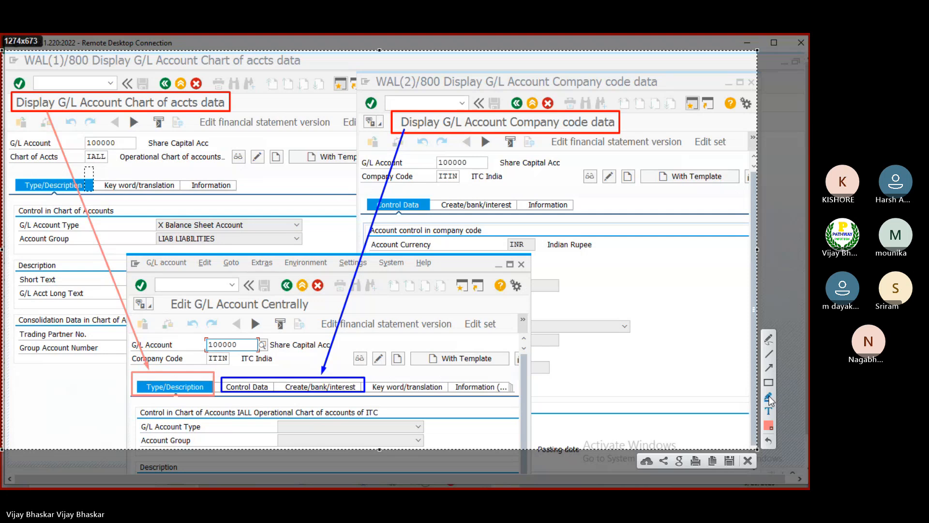
pyautogui.click(769, 398)
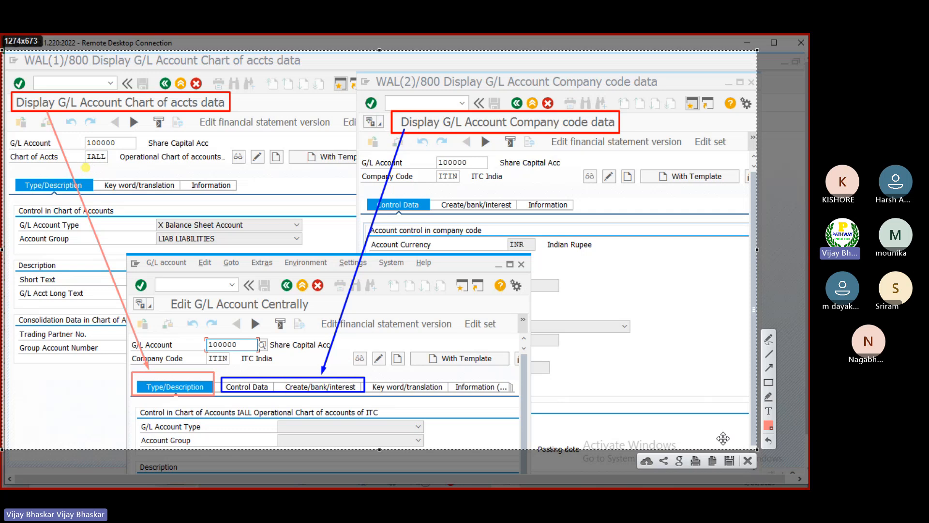
# Step: Copy the annotated capture and paste it at cell M20 of the GL sheet in the FICO Class_10032025 Excel workbook
pyautogui.click(712, 461)
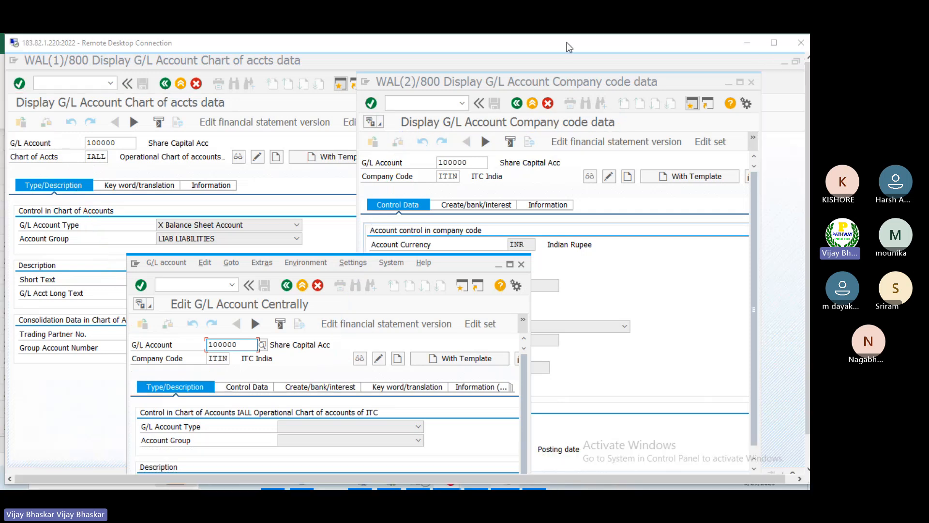
pyautogui.click(741, 43)
pyautogui.click(550, 240)
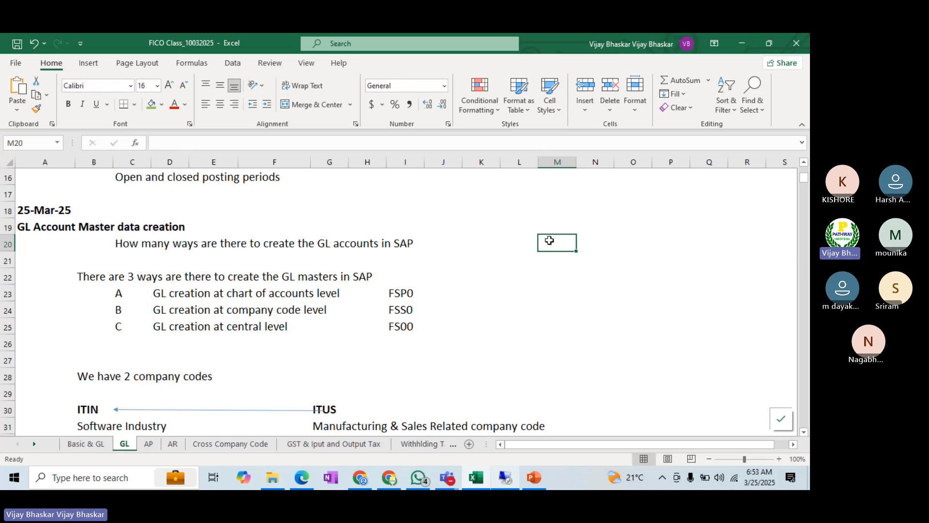
pyautogui.hotkey('ctrl', 'v')
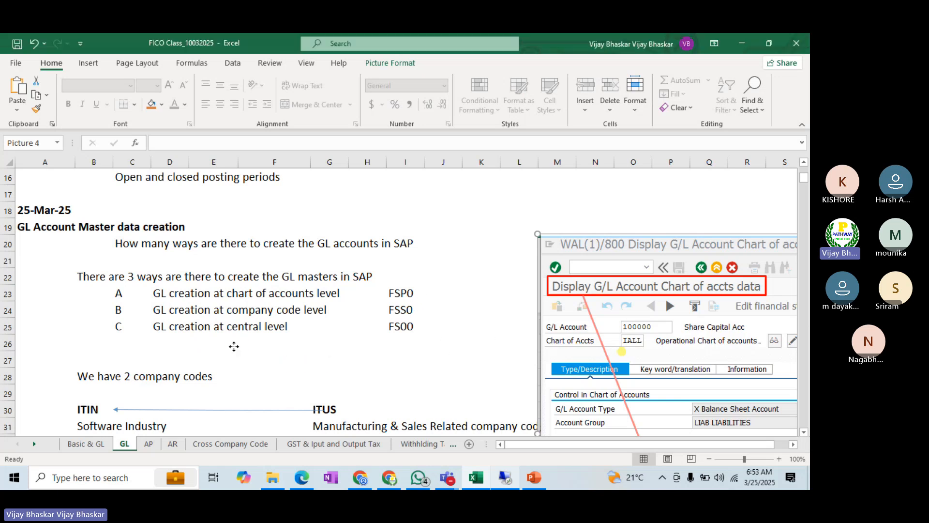
# Step: Move the pasted screenshot further right beside the GL notes so that it starts at about column P
pyautogui.click(746, 48)
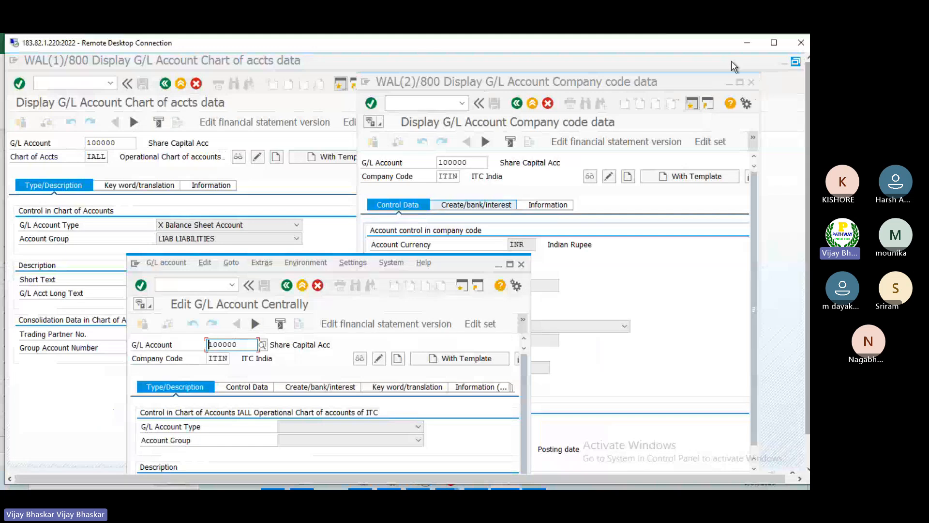
pyautogui.click(747, 48)
pyautogui.moveTo(609, 309); pyautogui.dragTo(655, 233)
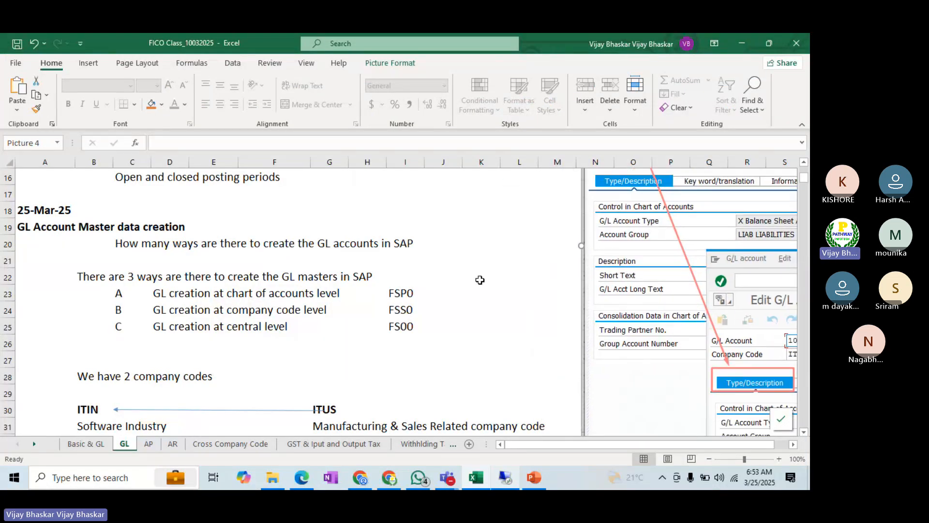
pyautogui.moveTo(657, 289); pyautogui.dragTo(737, 252)
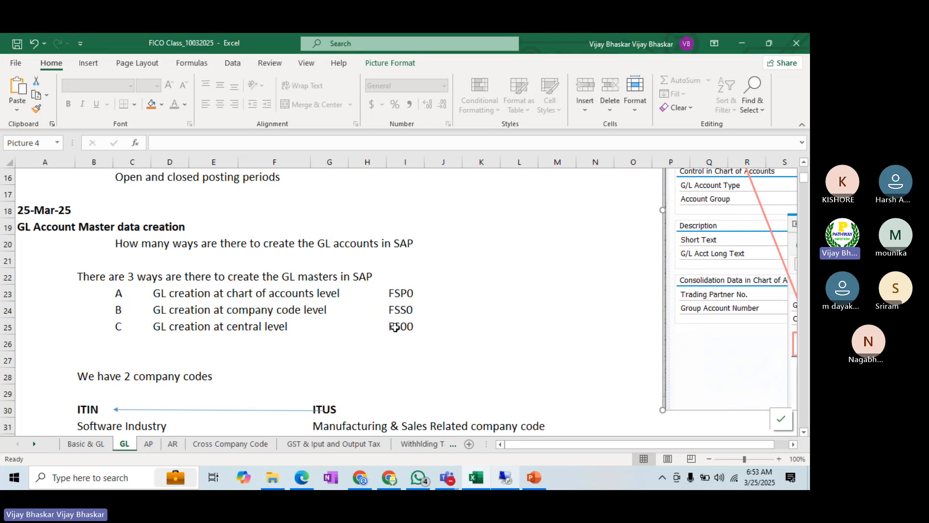
# Step: Review the three SAP G/L account windows in the full-screen Remote Desktop session, and return to the Excel workbook
pyautogui.scroll(-1, 395, 327)
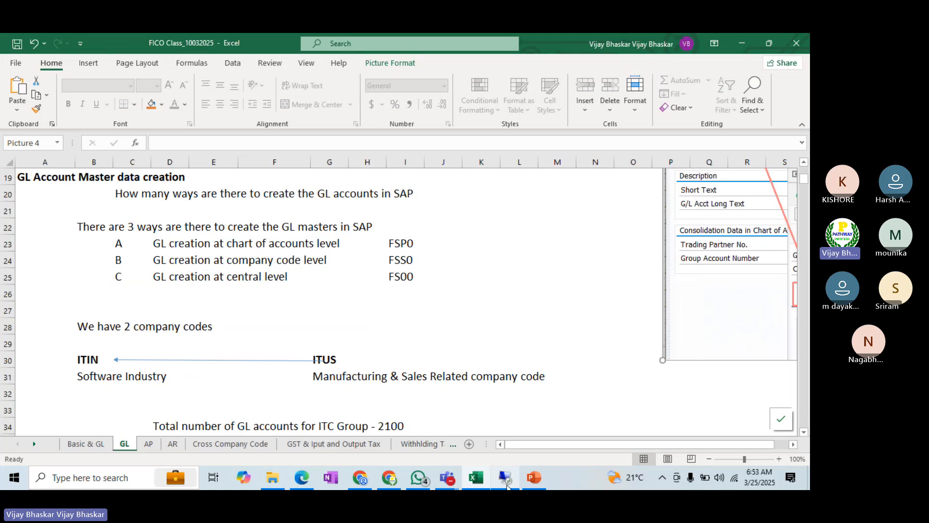
pyautogui.click(505, 478)
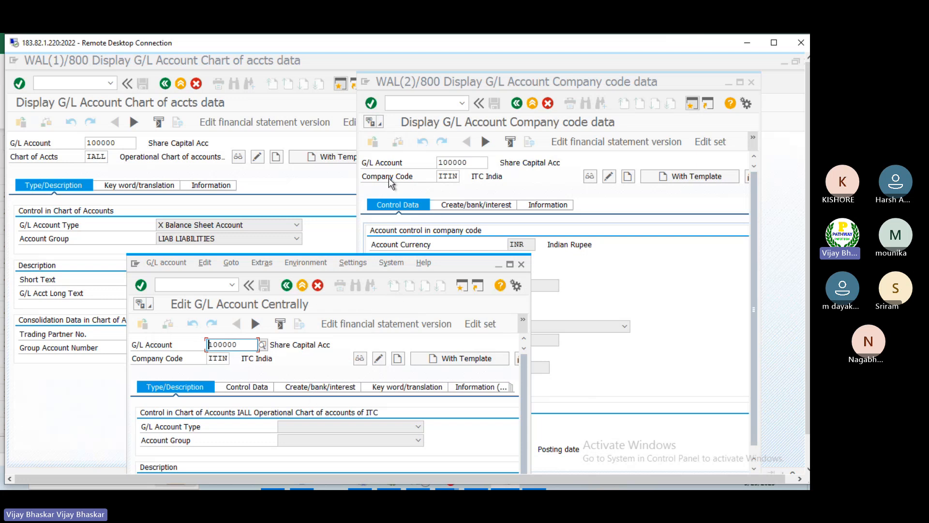
pyautogui.click(774, 42)
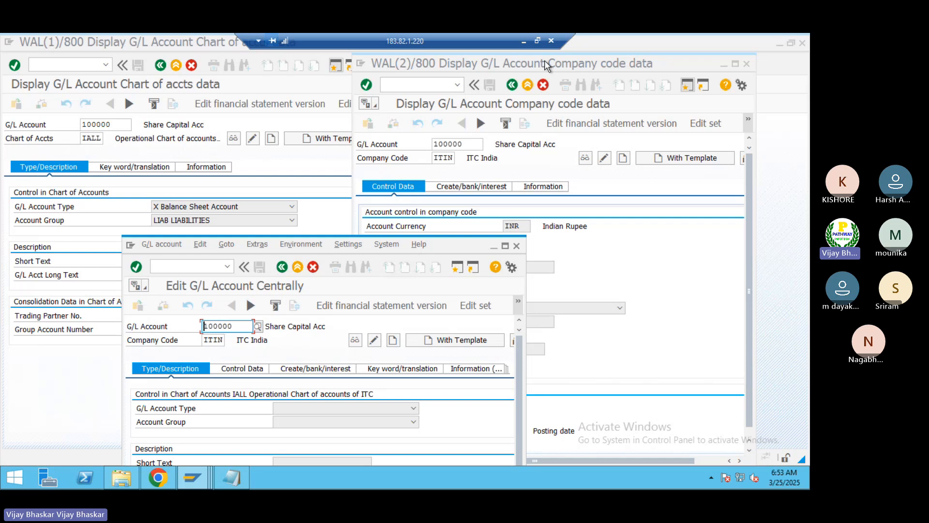
pyautogui.click(522, 45)
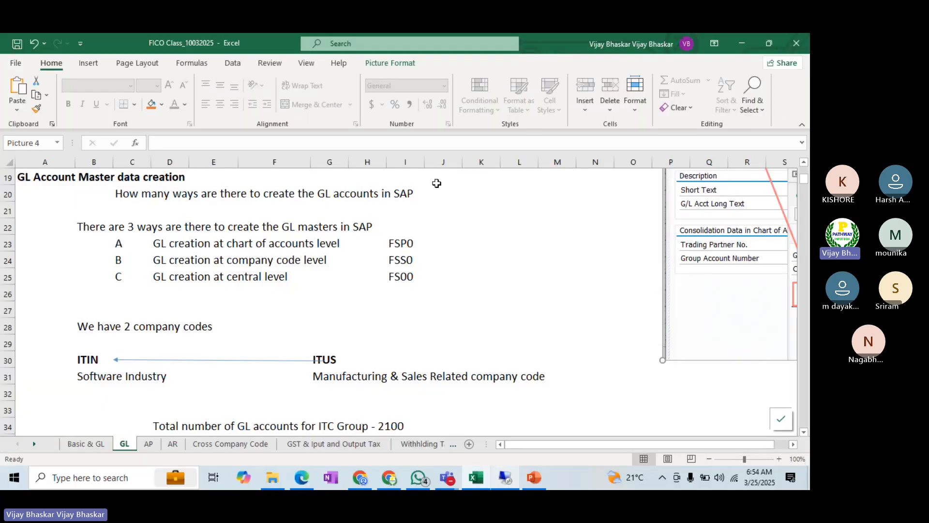
# Step: Change the company code note in cell B28 to "We have 4 company codes"
pyautogui.click(95, 359)
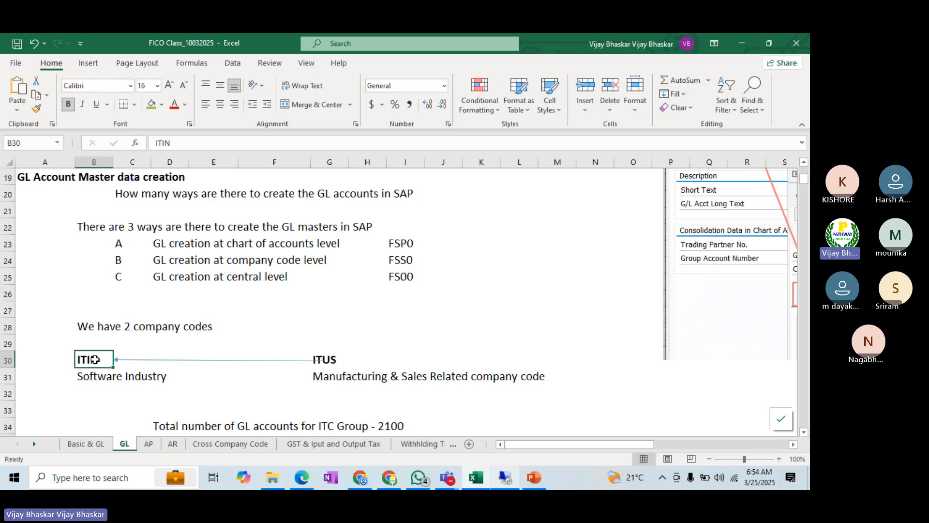
pyautogui.click(125, 325)
pyautogui.click(88, 326)
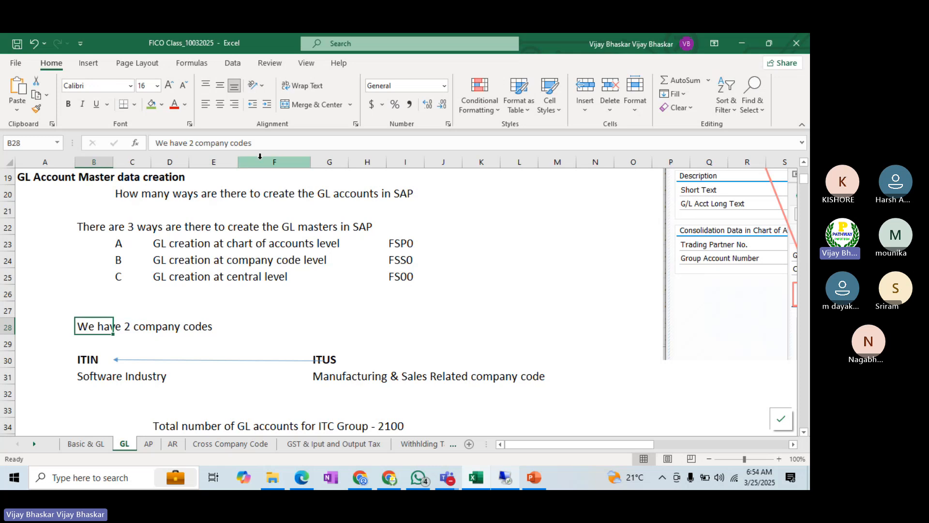
pyautogui.click(191, 143)
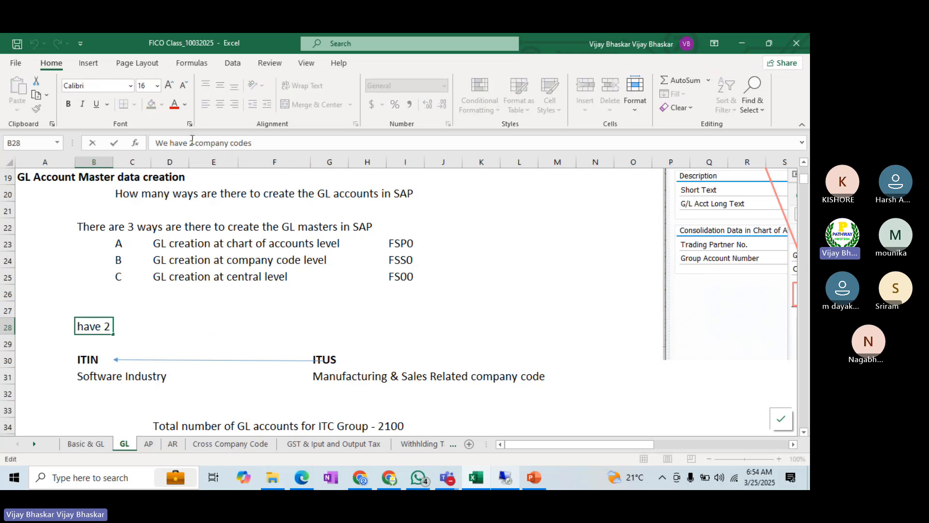
pyautogui.press('Delete')
pyautogui.write('4')
pyautogui.press('Return')
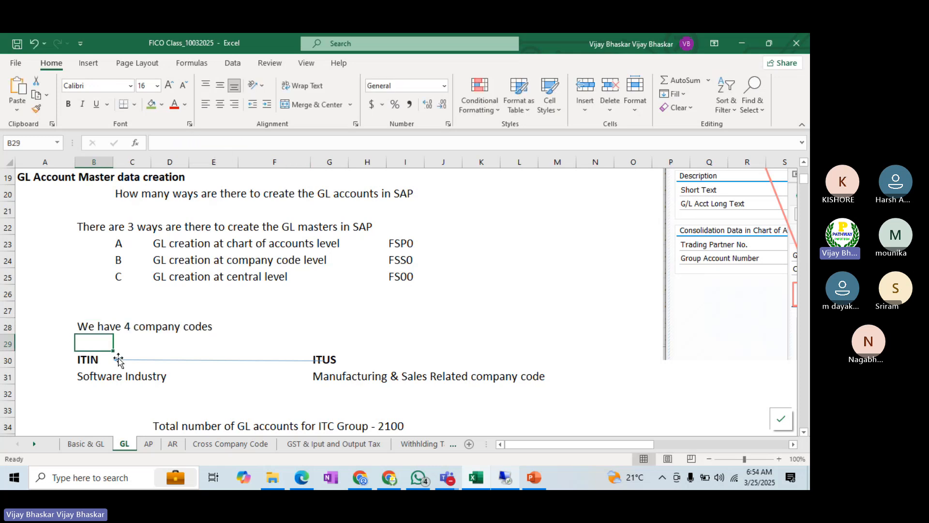
# Step: Delete rows 30 and 31 containing the ITIN and ITUS descriptions and insert blank rows in their place
pyautogui.moveTo(4, 360); pyautogui.dragTo(2, 383)
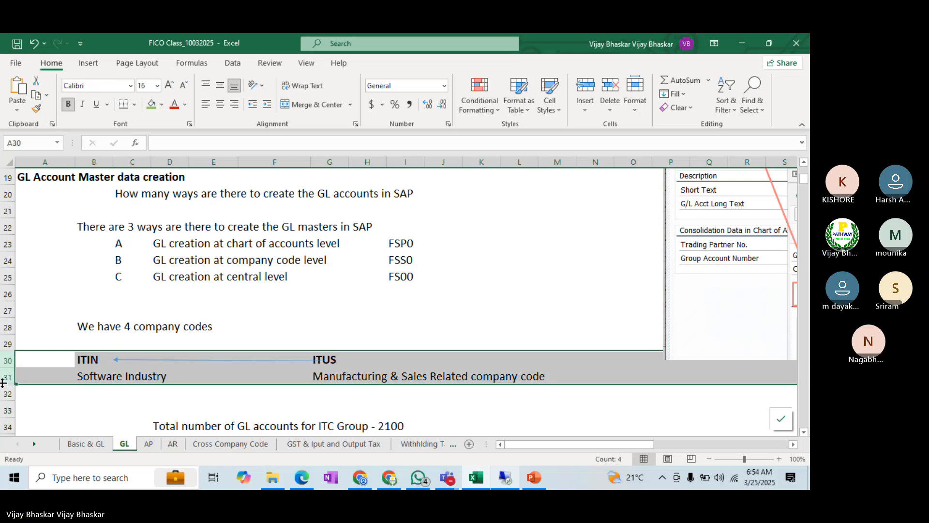
pyautogui.hotkey('ctrl', '-')
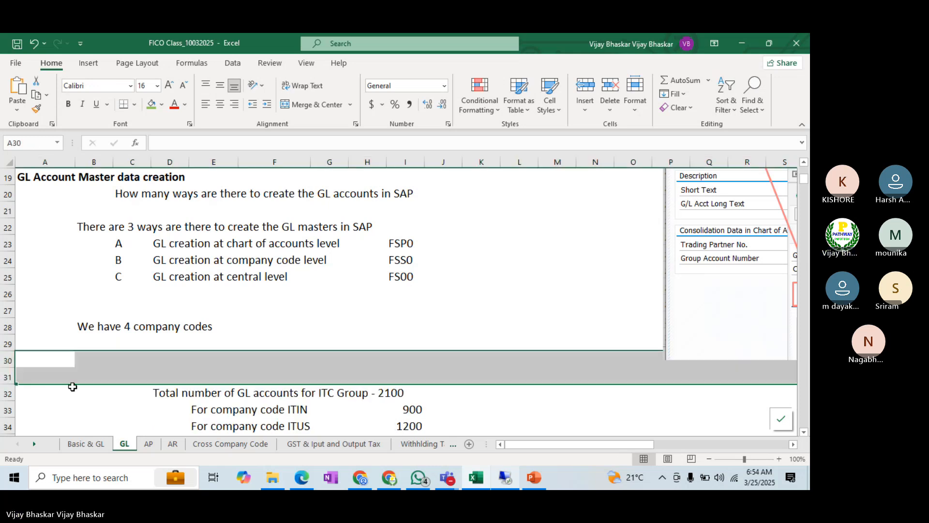
pyautogui.hotkey('ctrl', '+')
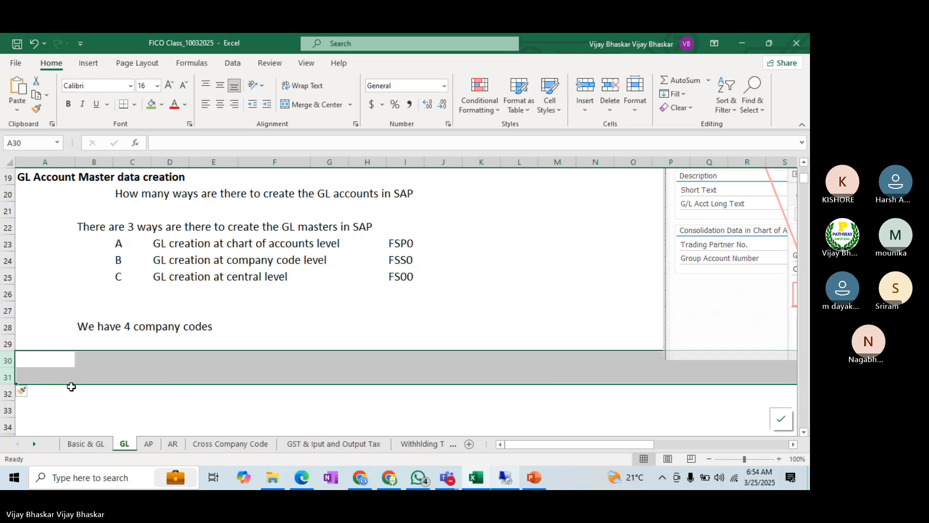
# Step: Enter the company code BI01 in cell B30 below the company codes note
pyautogui.click(99, 359)
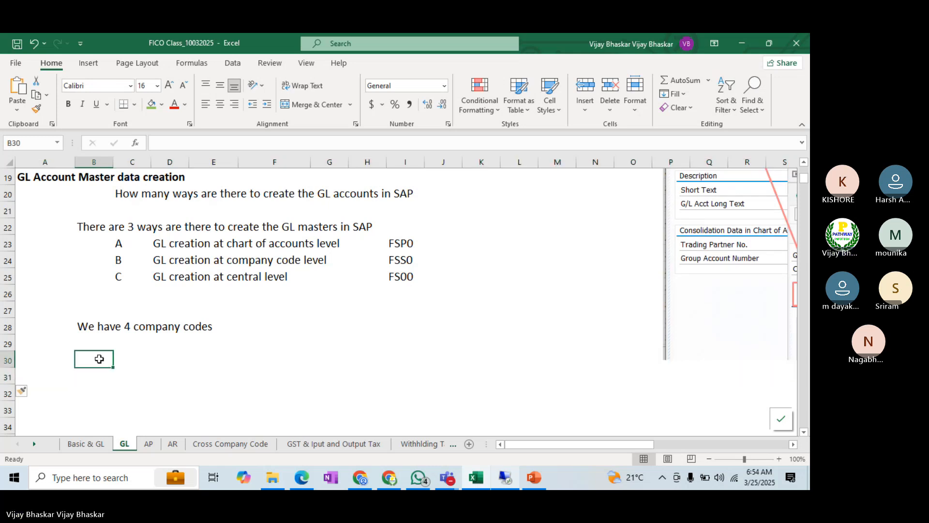
pyautogui.write('BI01')
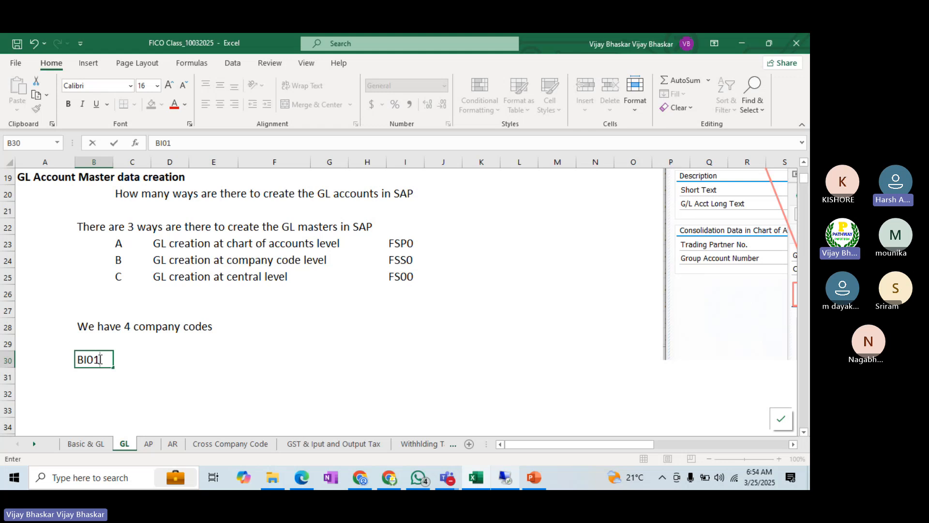
pyautogui.click(246, 372)
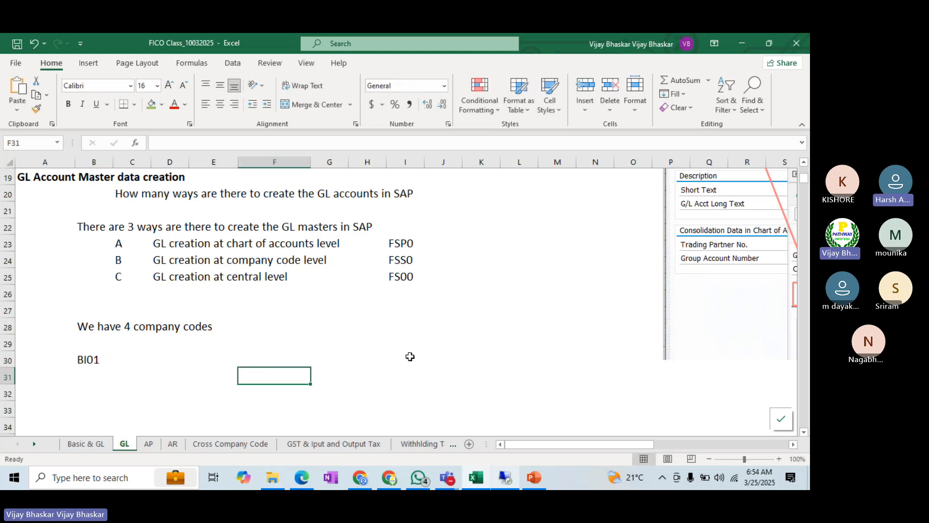
# Step: Examine in the pasted screenshot how the chart of accounts and company code views map to the Edit G/L Account Centrally tabs
pyautogui.scroll(2, 408, 357)
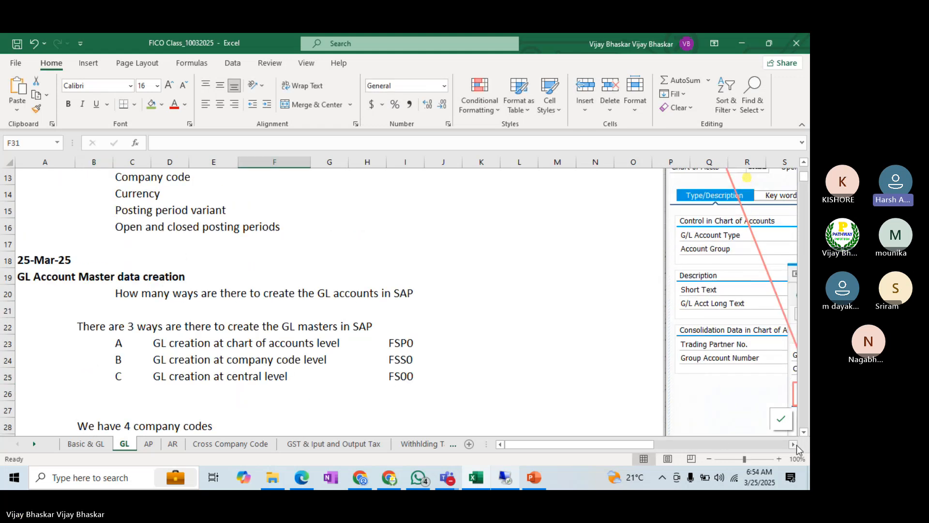
pyautogui.click(794, 444)
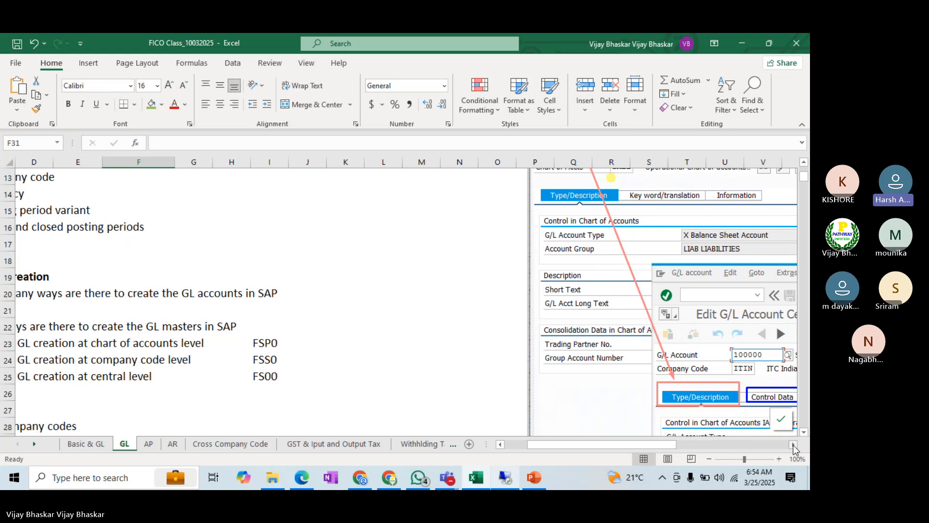
pyautogui.click(794, 445)
pyautogui.click(794, 445)
pyautogui.click(794, 446)
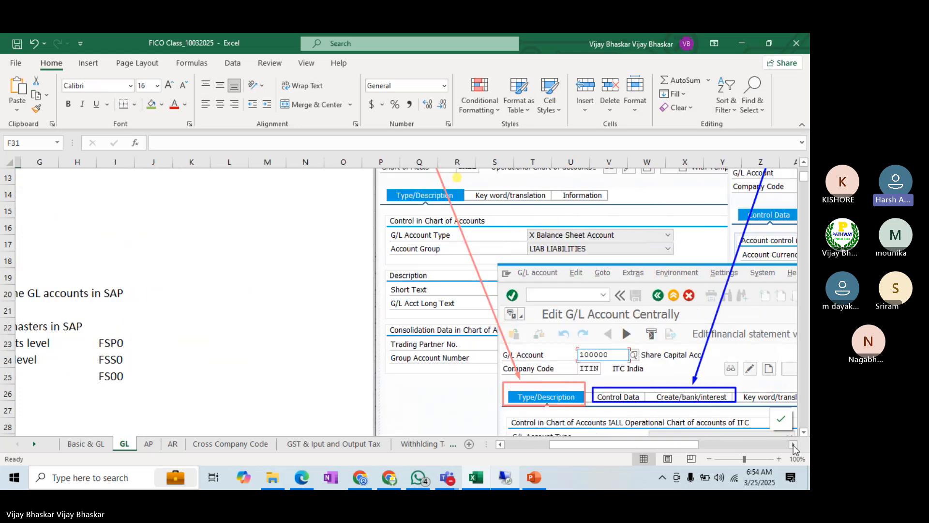
pyautogui.click(794, 445)
pyautogui.click(794, 445)
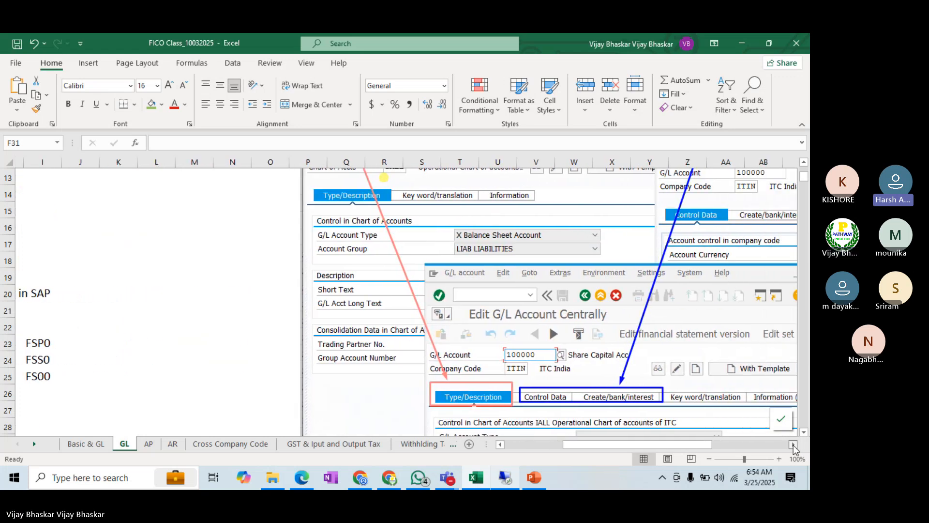
pyautogui.click(794, 445)
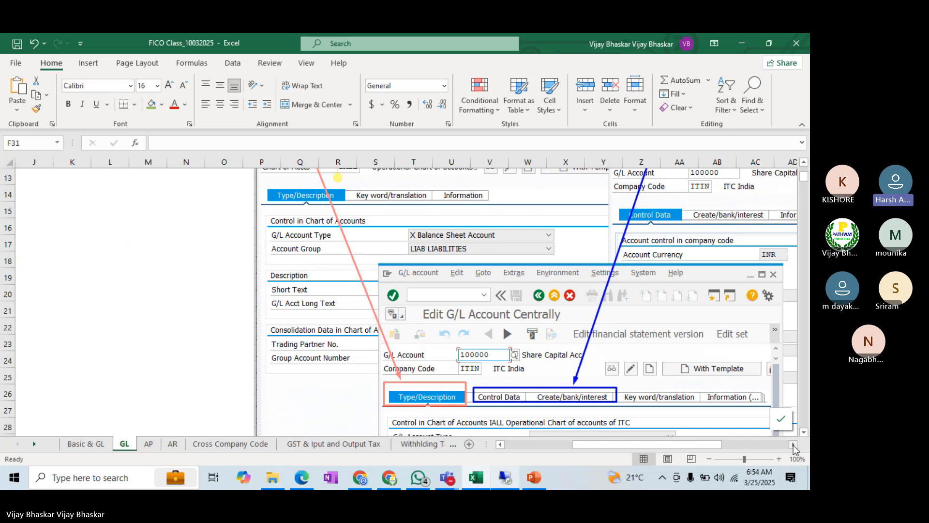
# Step: Switch to the SAP S/4HANA FICO March 2025 Batch meeting in Microsoft Teams and dismiss the recording and transcription notice
pyautogui.moveTo(453, 478)
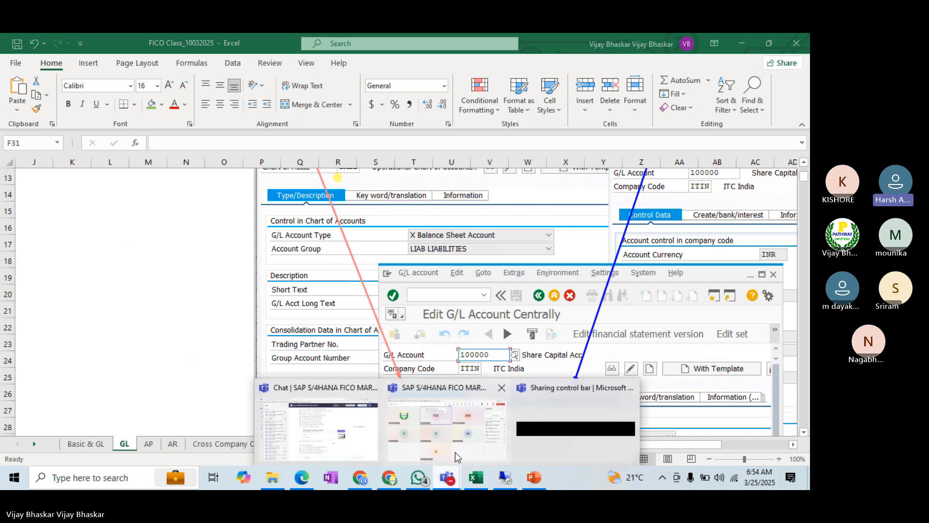
pyautogui.click(449, 425)
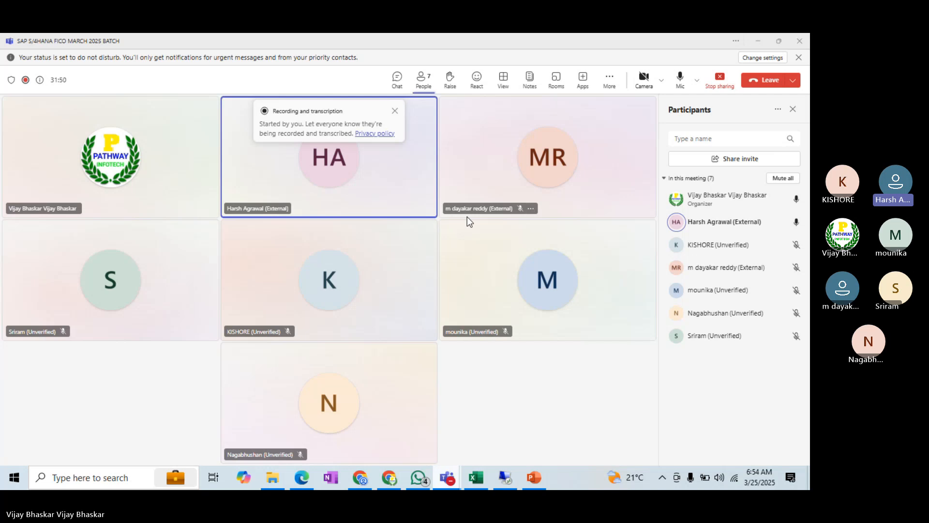
pyautogui.click(395, 111)
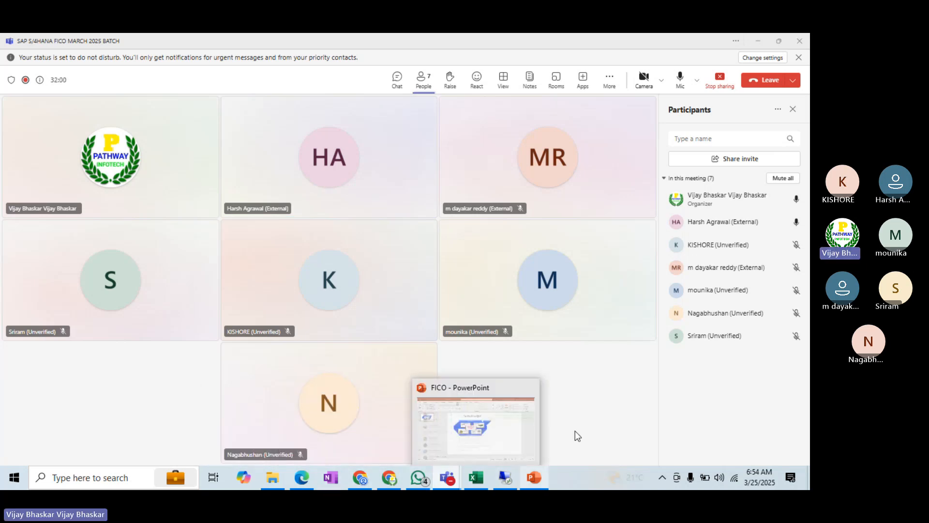
# Step: Switch back to the FICO Class_10032025 workbook in Excel and return to the company code list on the GL sheet
pyautogui.moveTo(468, 478)
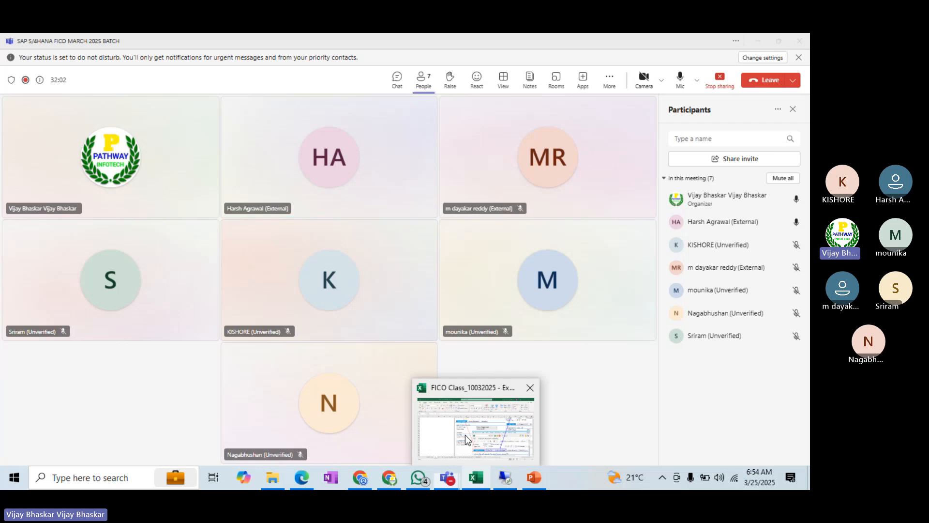
pyautogui.click(466, 435)
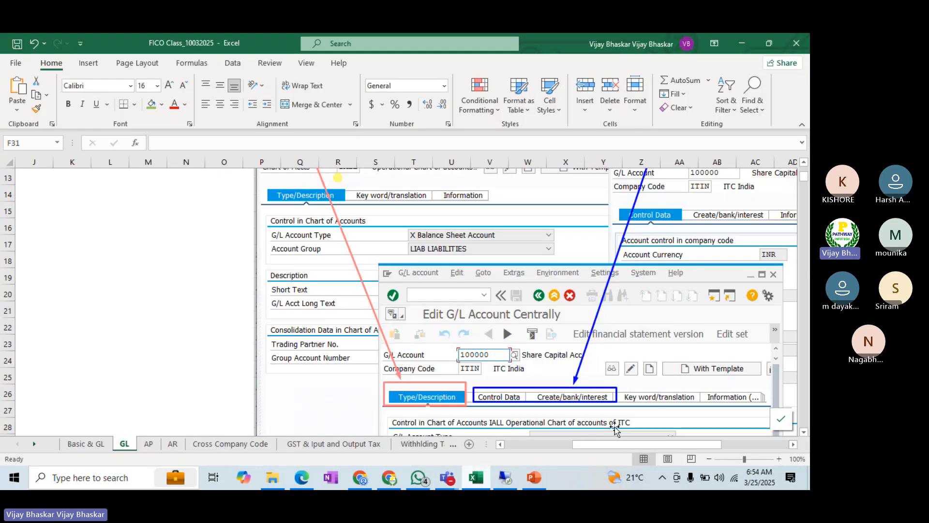
pyautogui.click(513, 446)
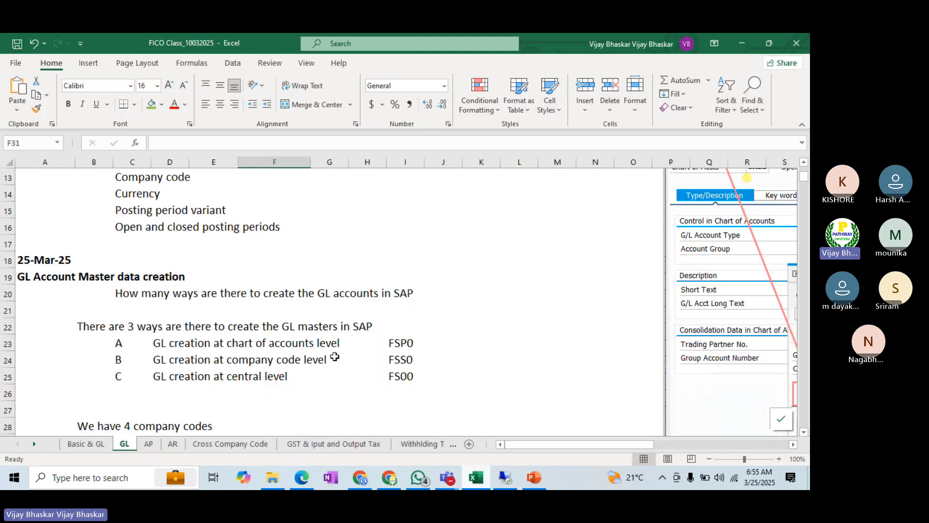
pyautogui.scroll(3, 335, 356)
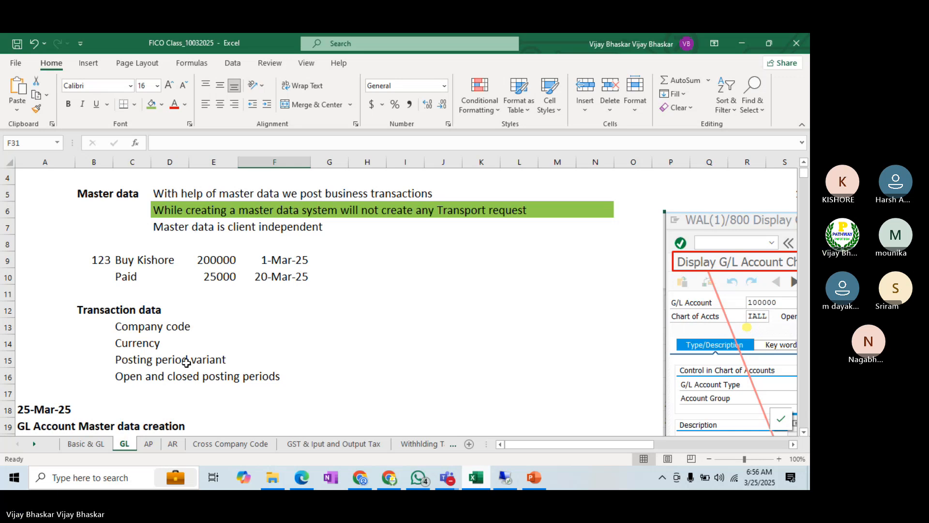
pyautogui.scroll(-3, 186, 362)
pyautogui.scroll(-2, 187, 362)
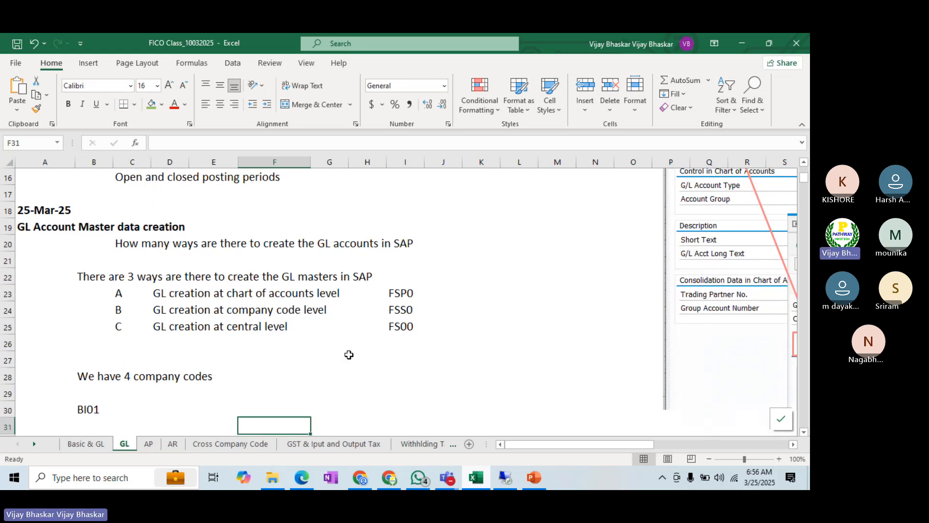
pyautogui.scroll(-1, 349, 355)
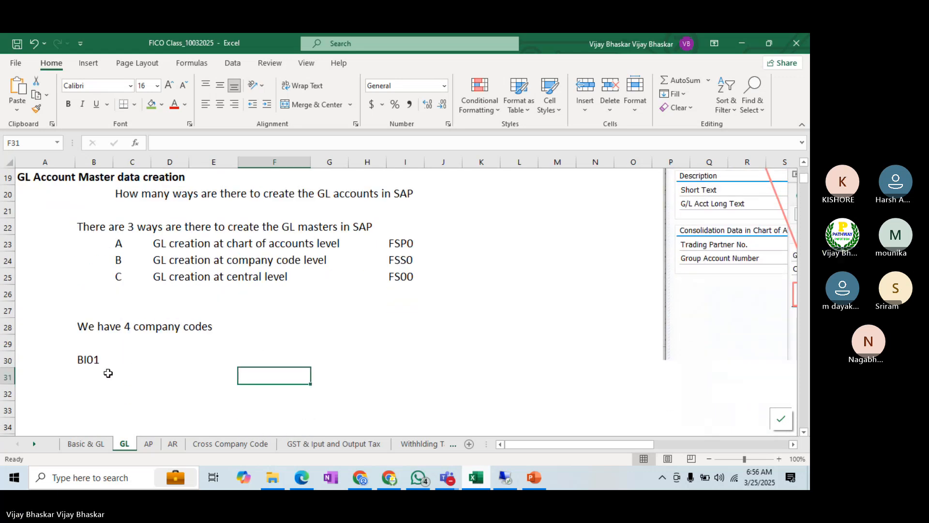
# Step: Enter the company codes BI02, BI03 and BU21 in cells B31 to B33 below BI01 and save the workbook
pyautogui.click(91, 373)
pyautogui.write('BI02')
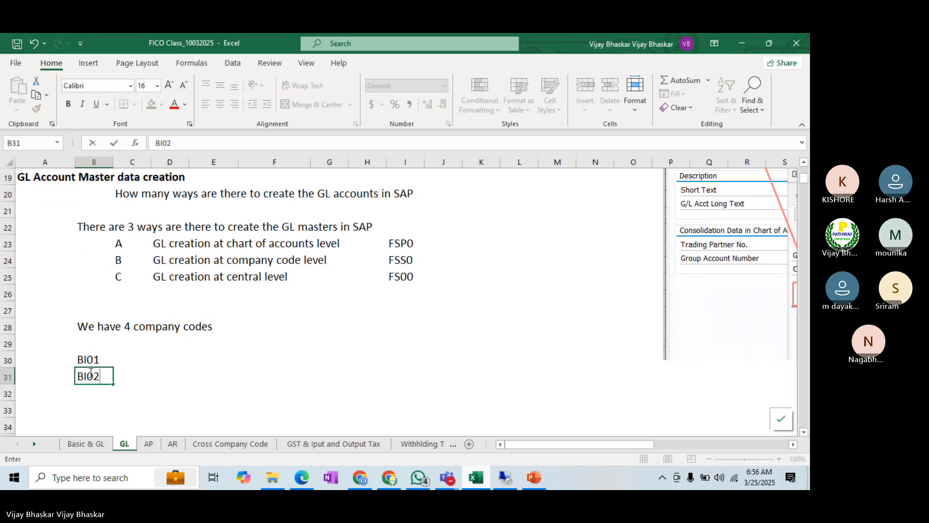
pyautogui.press('Return')
pyautogui.write('BI03')
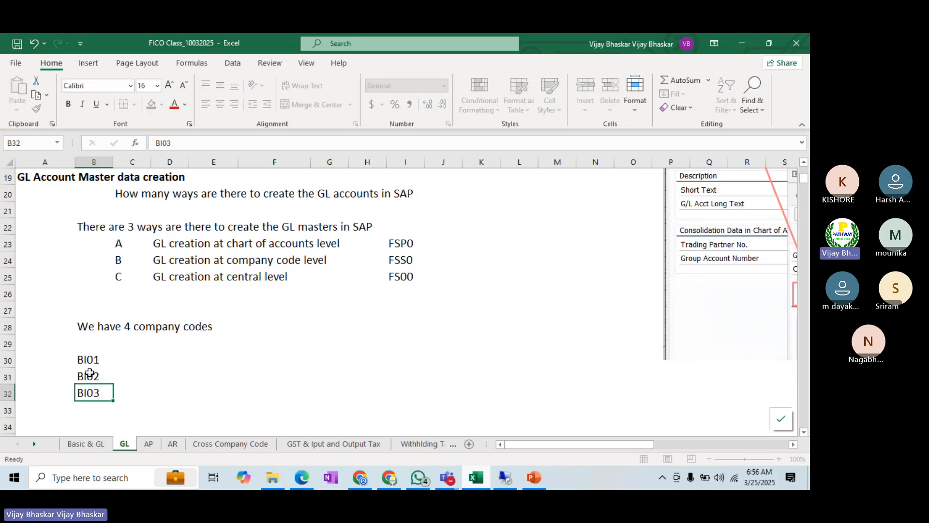
pyautogui.press('Return')
pyautogui.write('B')
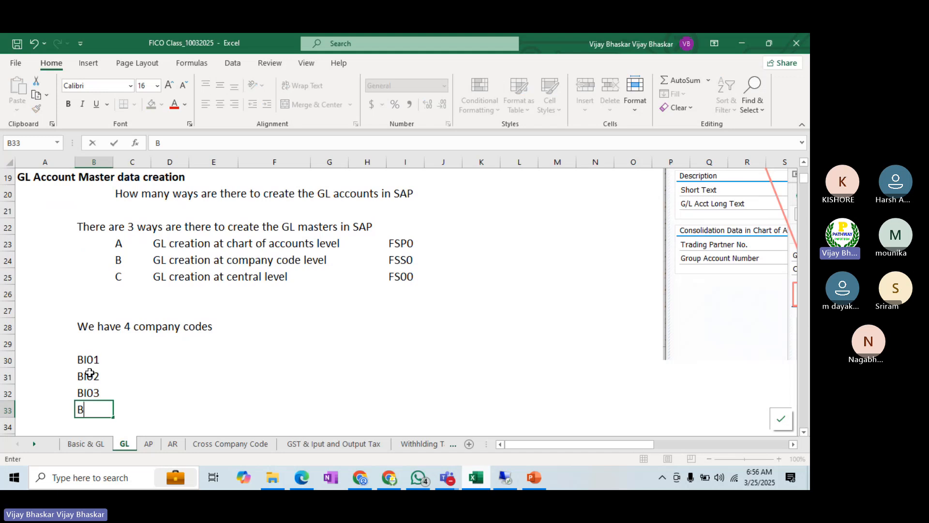
pyautogui.press('BackSpace')
pyautogui.write('BU21')
pyautogui.hotkey('ctrl', 'Return')
pyautogui.press('Return')
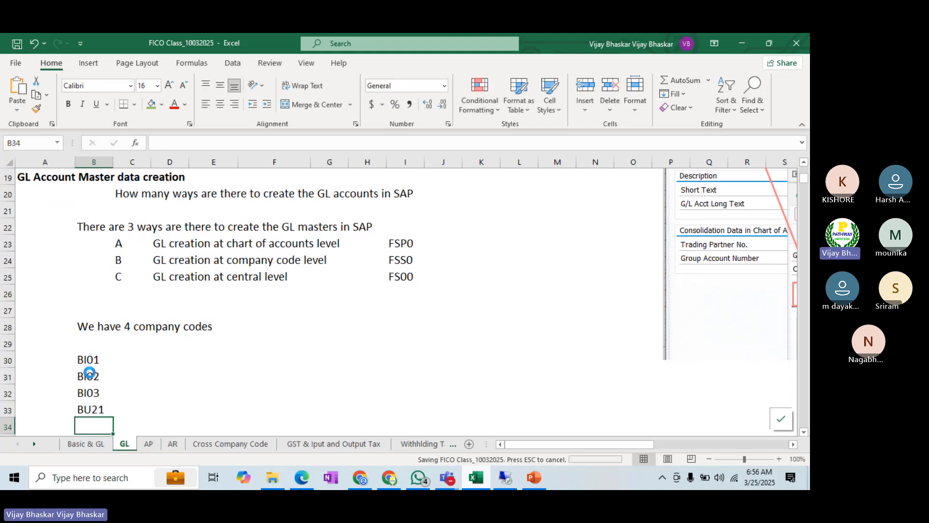
# Step: Enter Manufacturing in cell C30 as the business of company code BI01
pyautogui.click(150, 347)
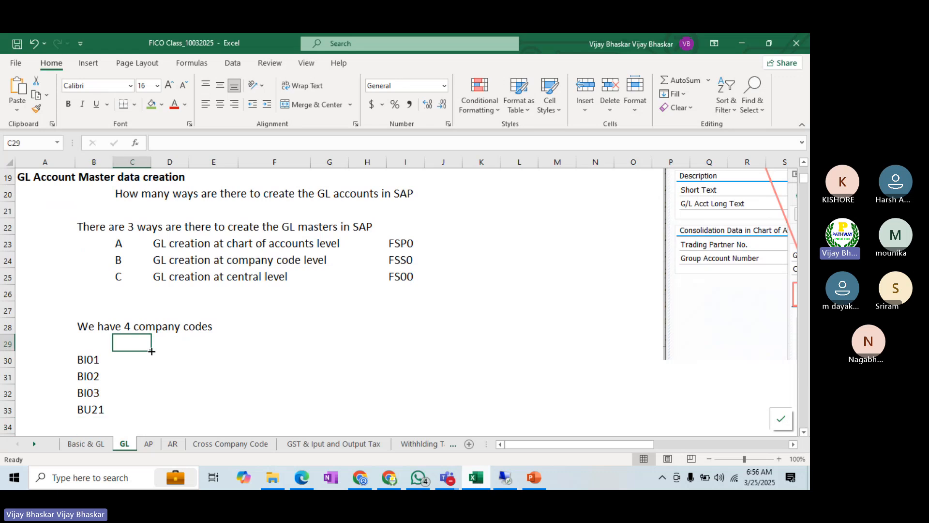
pyautogui.click(145, 361)
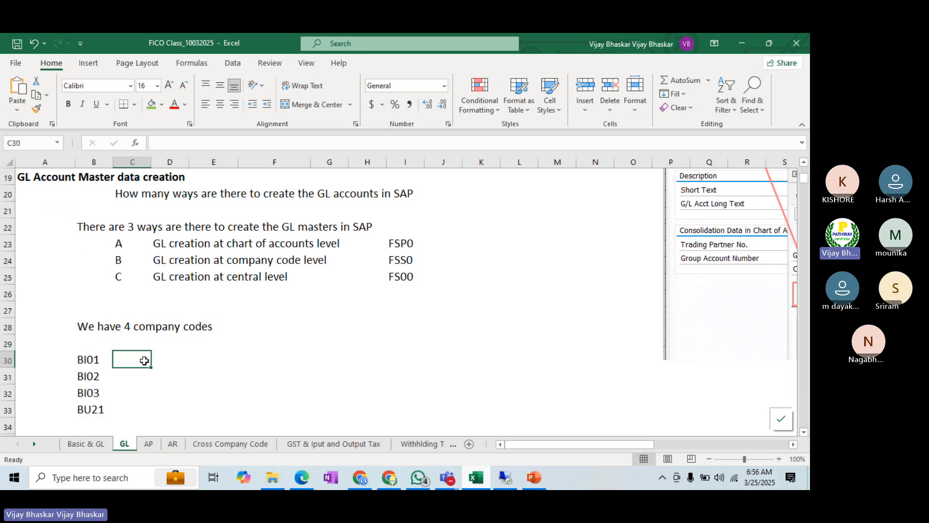
pyautogui.write('Manbu')
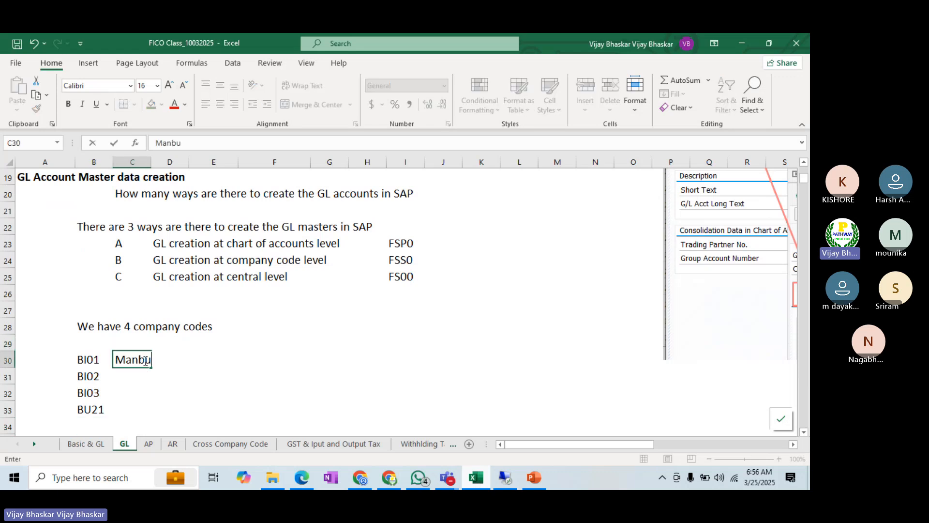
pyautogui.write('=')
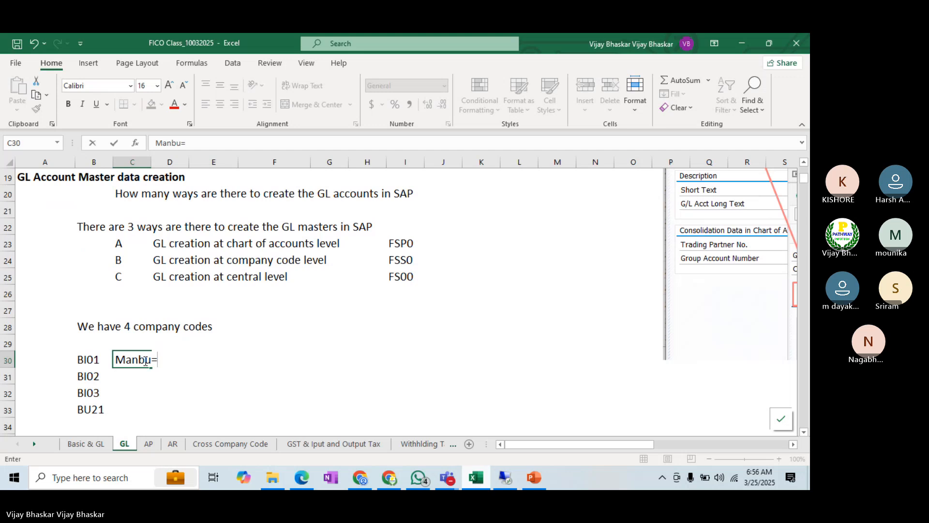
pyautogui.press('BackSpace')
pyautogui.press('BackSpace')
pyautogui.press('BackSpace')
pyautogui.write('ufacturin')
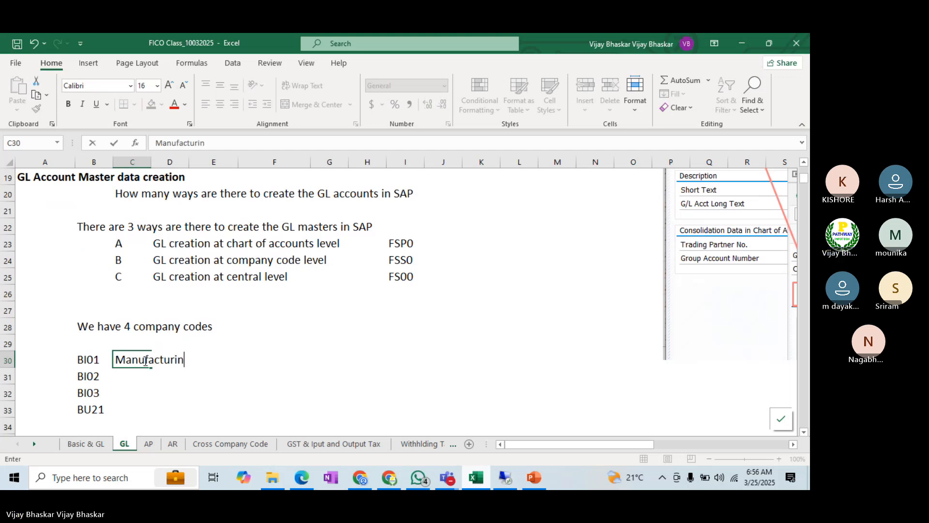
pyautogui.write('g')
pyautogui.press('Return')
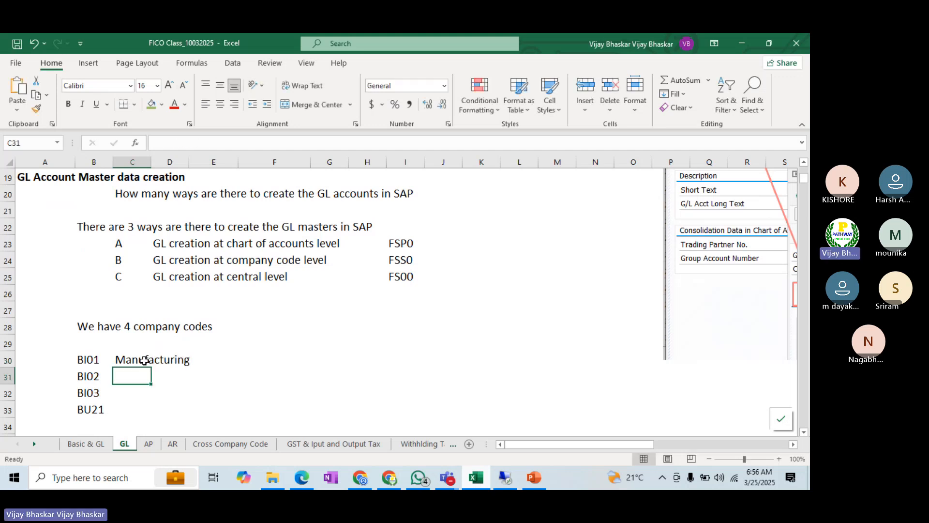
# Step: Describe BI02, BI03 and BU21 as Software, Power Generation and Hotels in cells C31 to C33
pyautogui.write('Software')
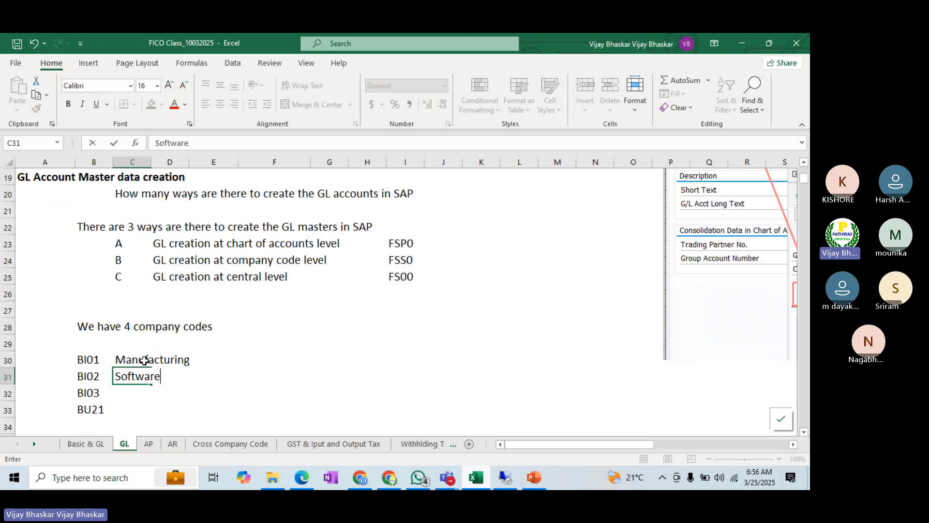
pyautogui.press('Return')
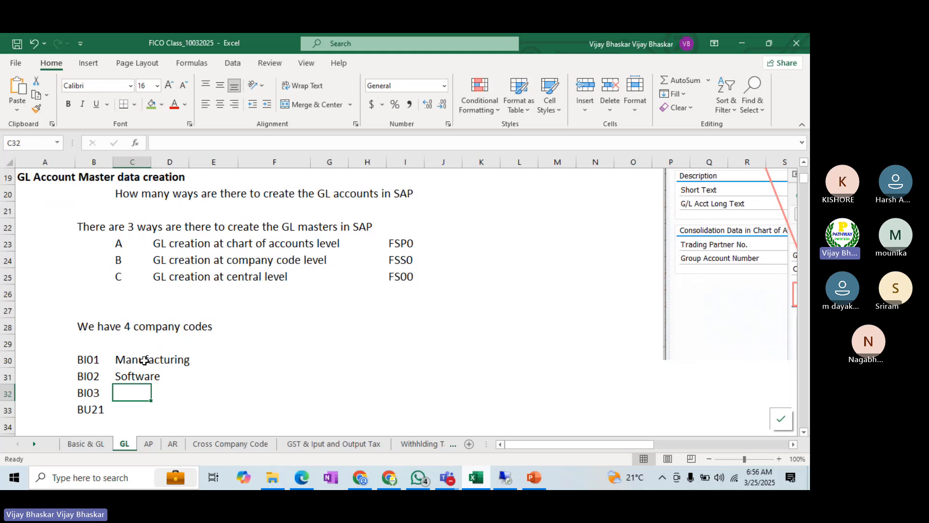
pyautogui.write('Power G')
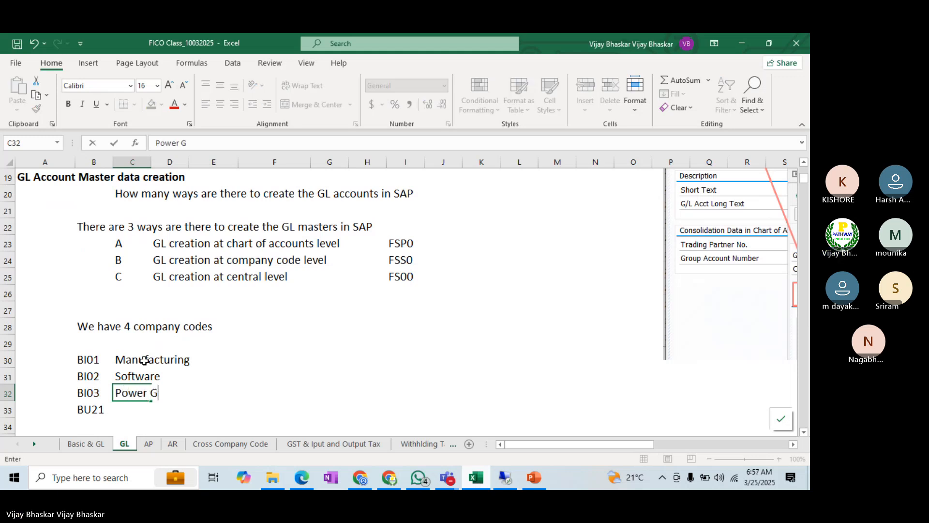
pyautogui.write('eneration')
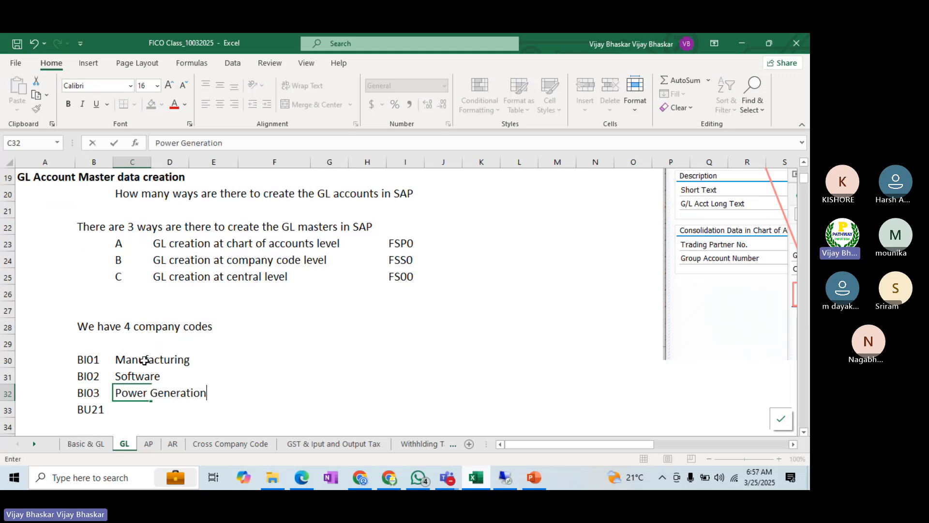
pyautogui.press('Return')
pyautogui.write('Hotels')
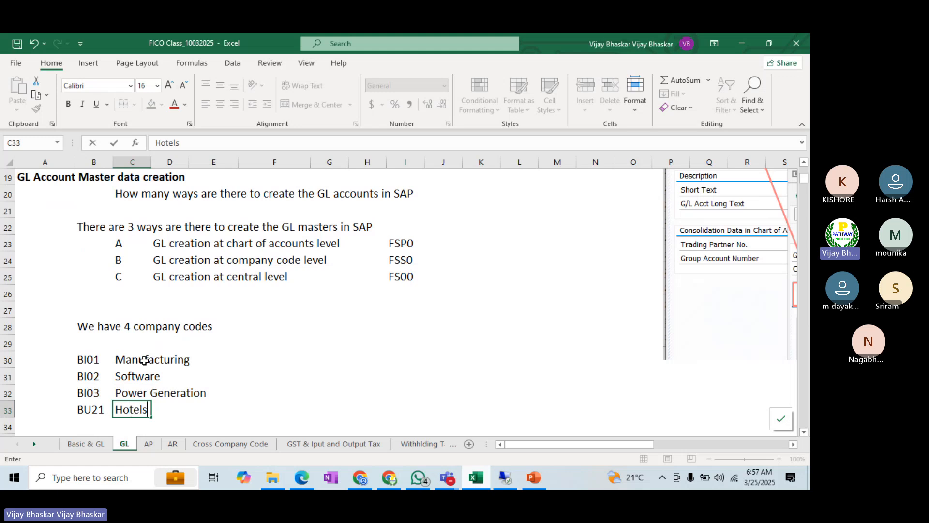
pyautogui.press('Return')
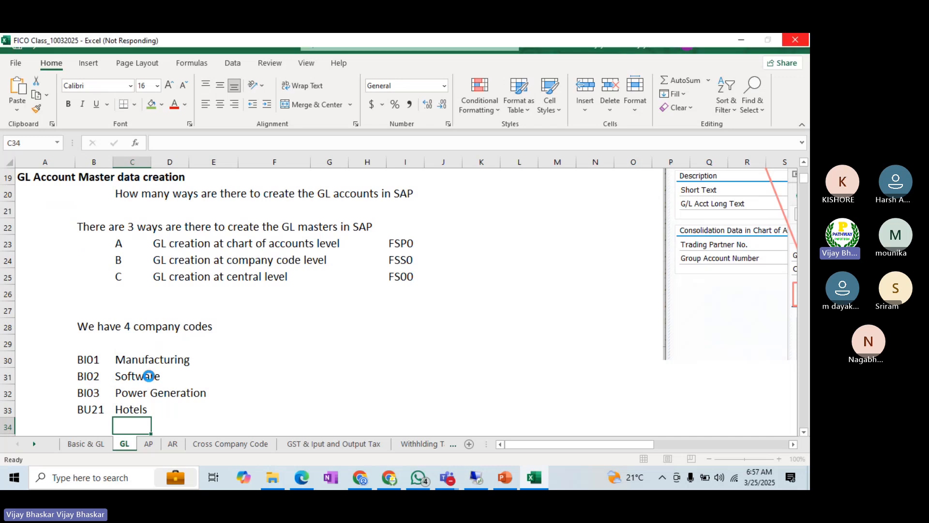
# Step: Insert three blank rows between the BI01 Manufacturing and BI02 Software rows
pyautogui.scroll(-1, 166, 347)
pyautogui.scroll(-2, 166, 347)
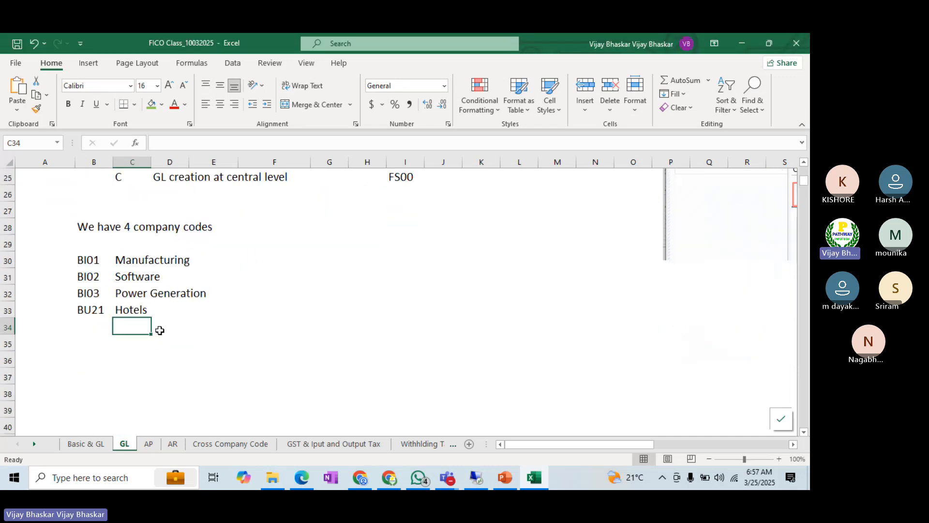
pyautogui.scroll(-4, 194, 354)
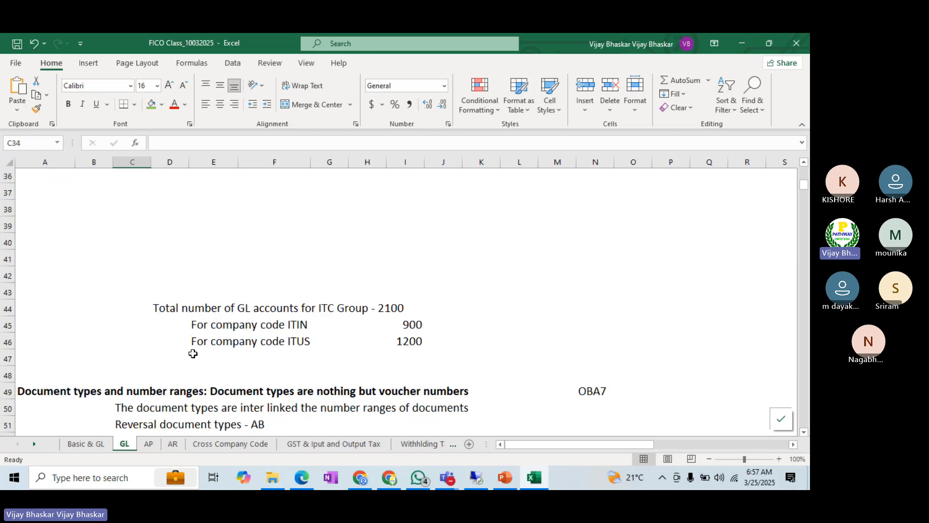
pyautogui.scroll(4, 193, 354)
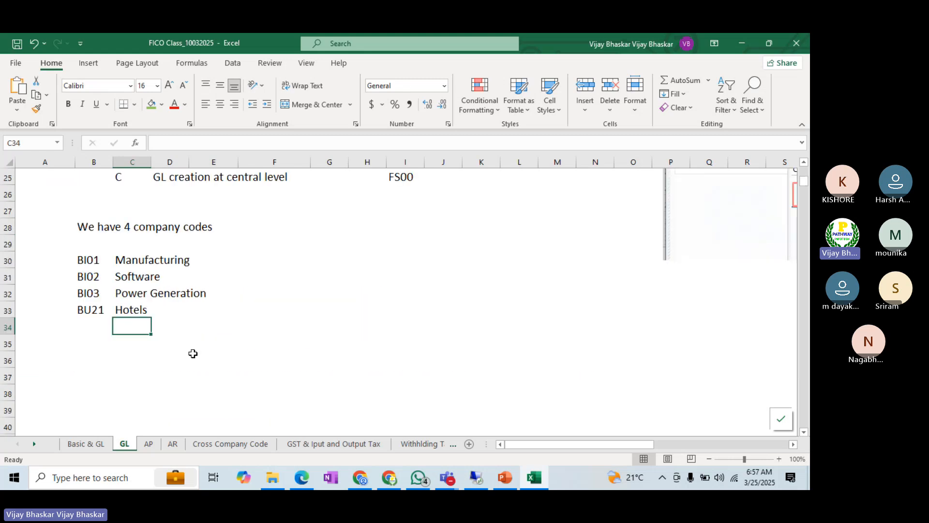
pyautogui.click(271, 262)
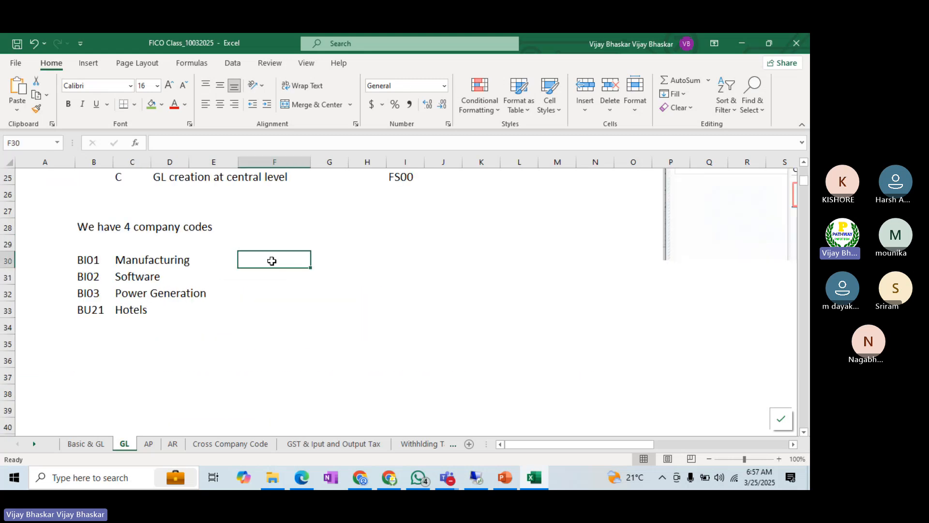
pyautogui.click(7, 277)
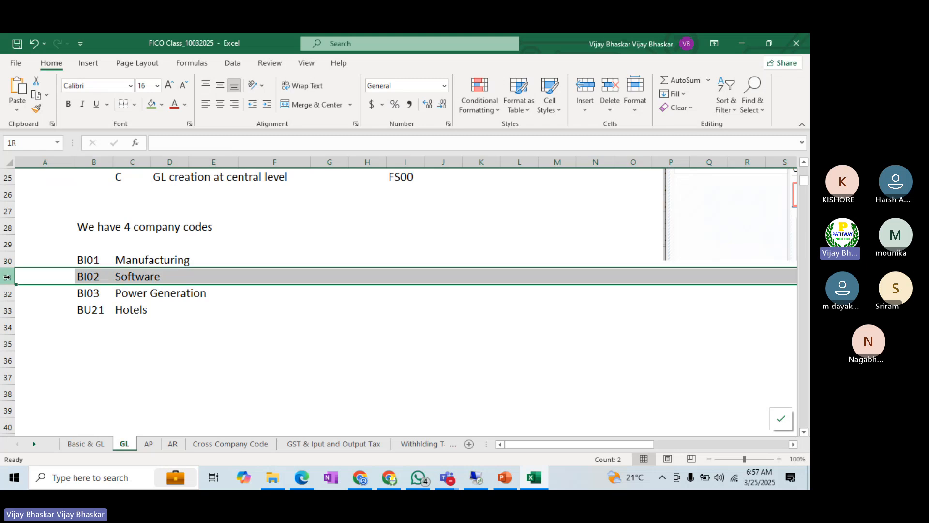
pyautogui.hotkey('ctrl', 'shift', '+')
pyautogui.hotkey('ctrl', 'shift', '+')
pyautogui.hotkey('ctrl', 'shift', '+')
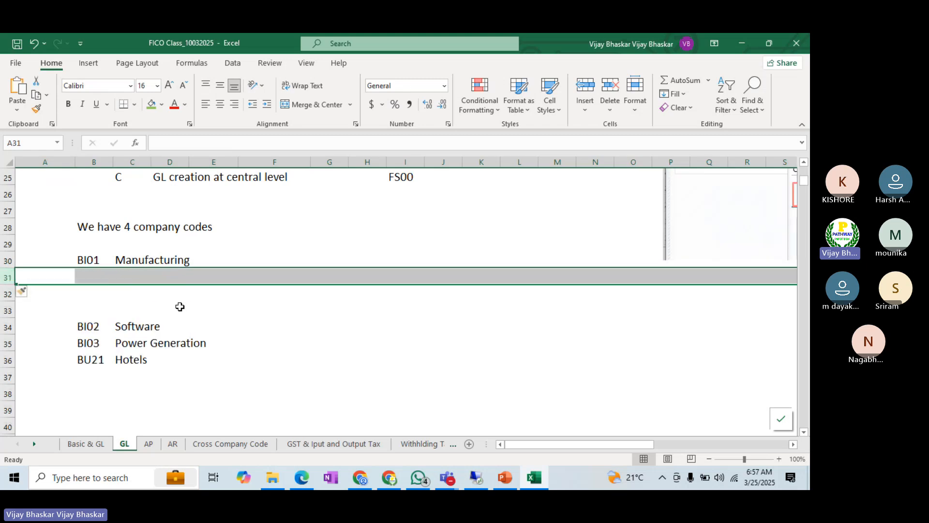
# Step: Note the activities "Buy a RM" in C31 and "Sell the productes" in C32 under Manufacturing
pyautogui.click(163, 270)
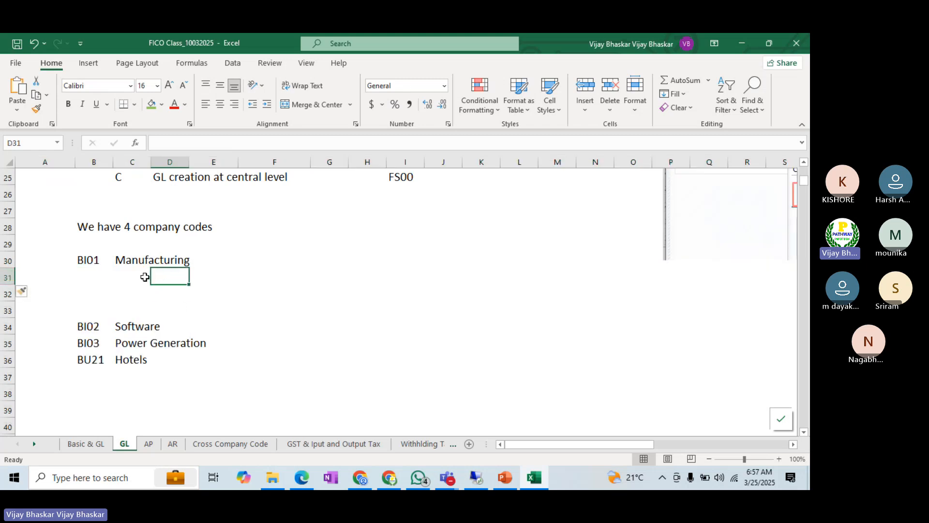
pyautogui.click(145, 277)
pyautogui.write('Bu')
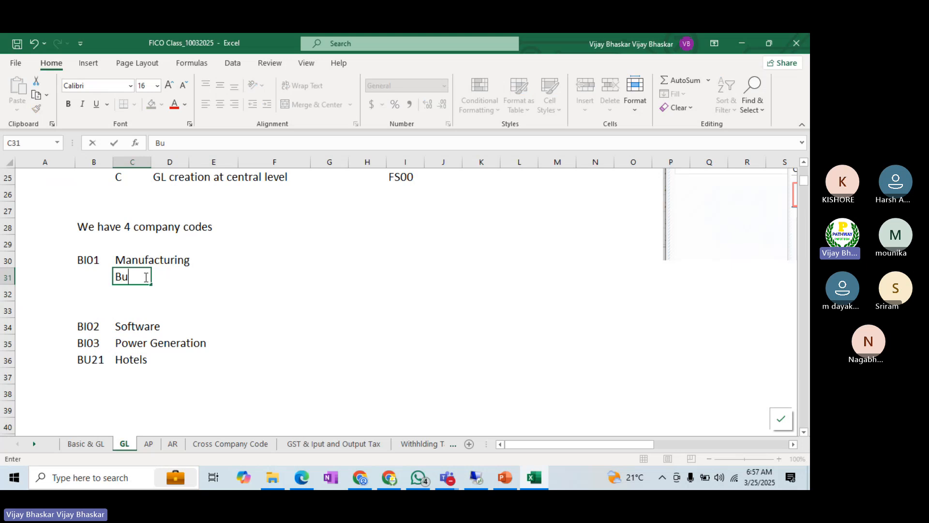
pyautogui.write('y a RM')
pyautogui.press('Return')
pyautogui.write('Sell ')
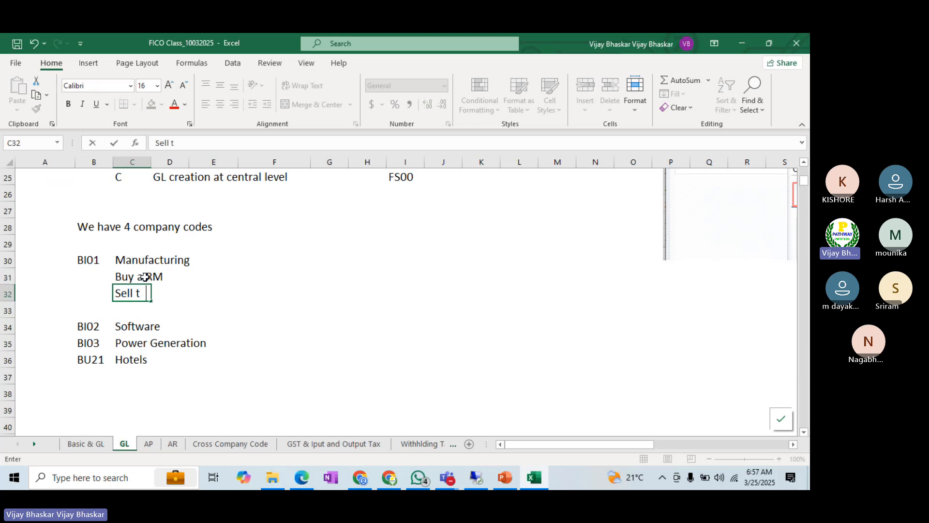
pyautogui.write('th')
pyautogui.press('BackSpace')
pyautogui.write('he productes')
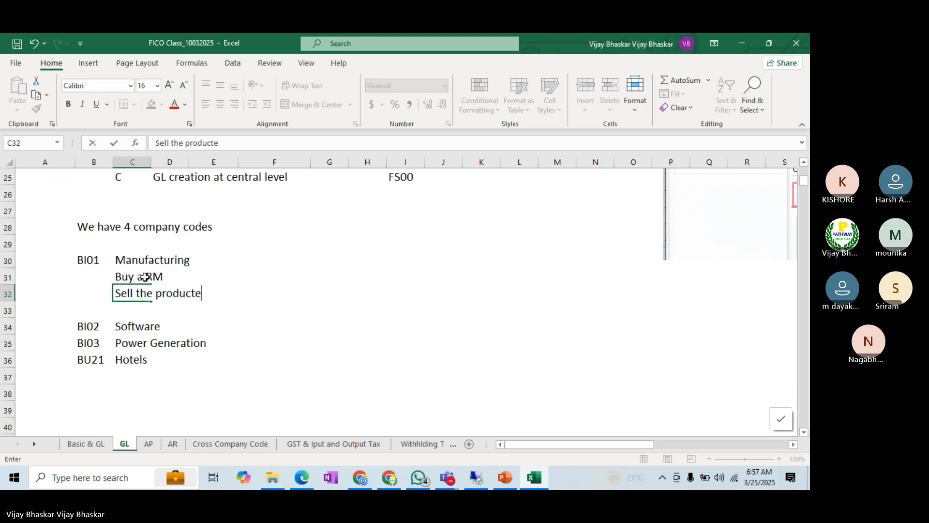
pyautogui.press('Return')
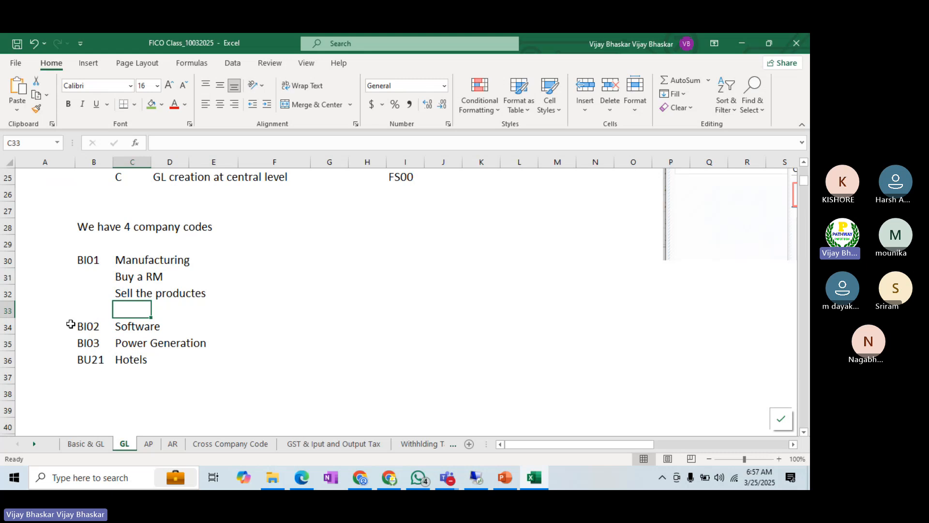
# Step: Insert a blank row above the BI02 Software row and enter "Pay salaries" in C33 under Manufacturing
pyautogui.click(8, 311)
pyautogui.hotkey('ctrl', 'shift', '+')
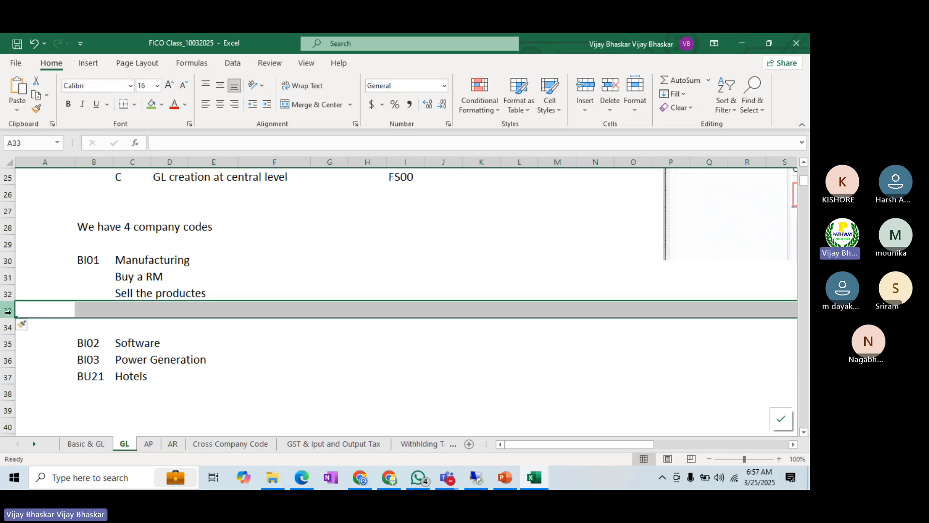
pyautogui.click(126, 308)
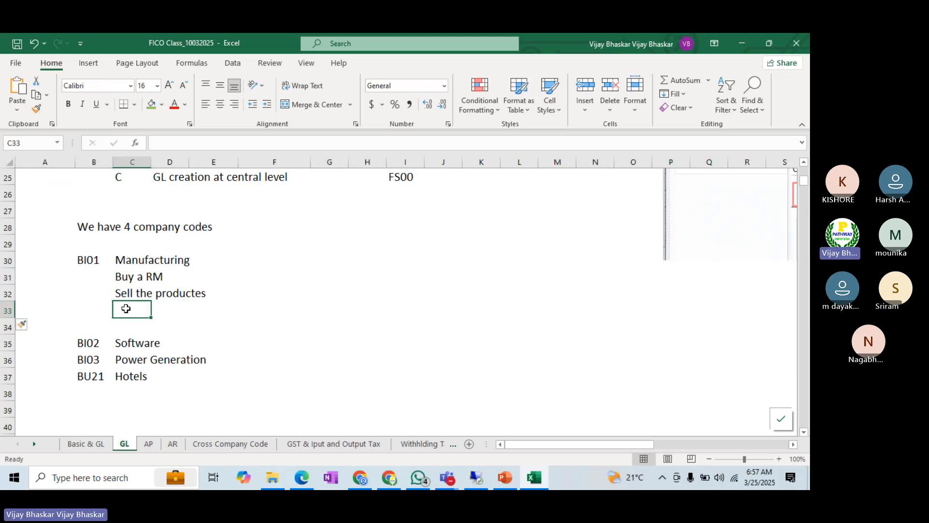
pyautogui.hotkey('ctrl', 's')
pyautogui.write('Pay ')
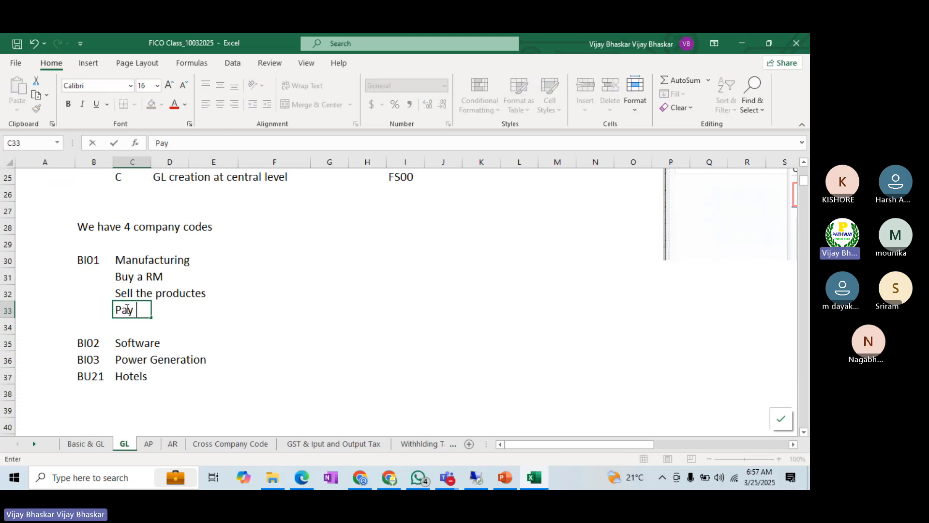
pyautogui.write('salaries')
pyautogui.press('Return')
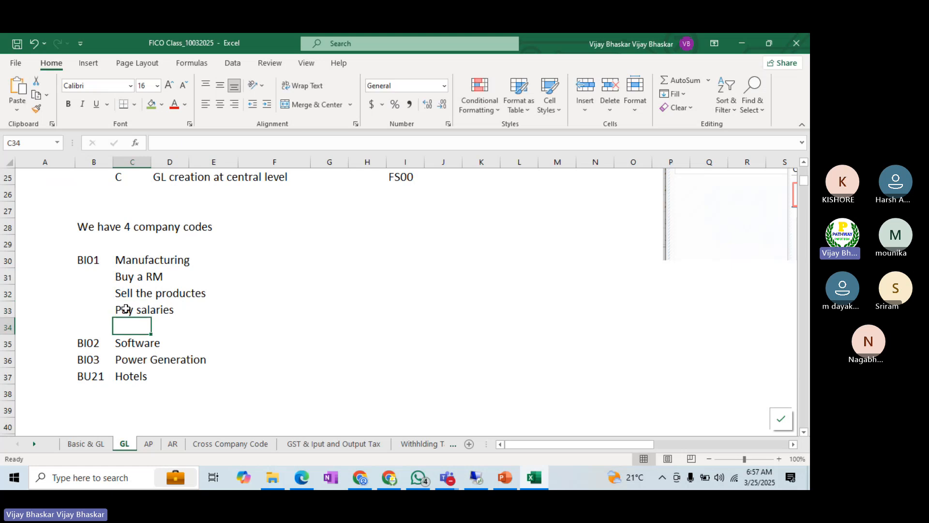
# Step: Make the Manufacturing heading in cell C30 bold
pyautogui.moveTo(127, 277); pyautogui.dragTo(143, 309)
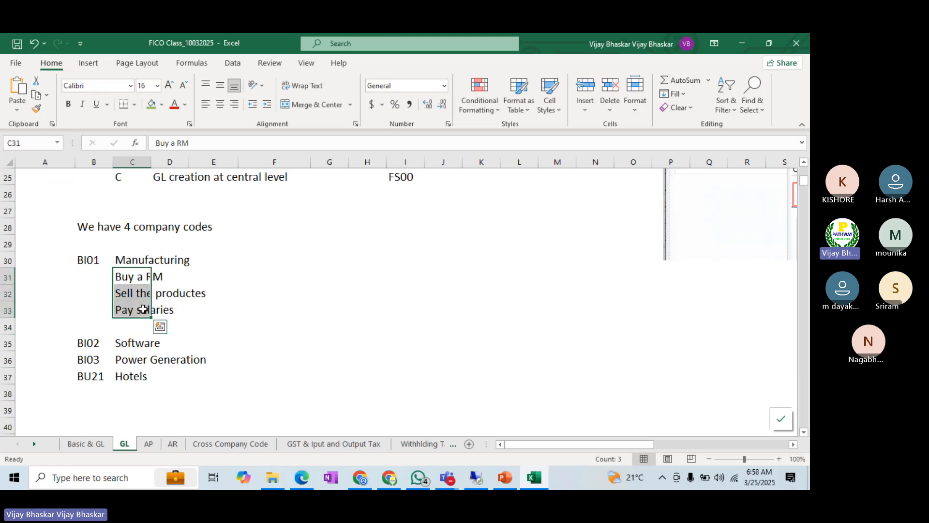
pyautogui.click(122, 259)
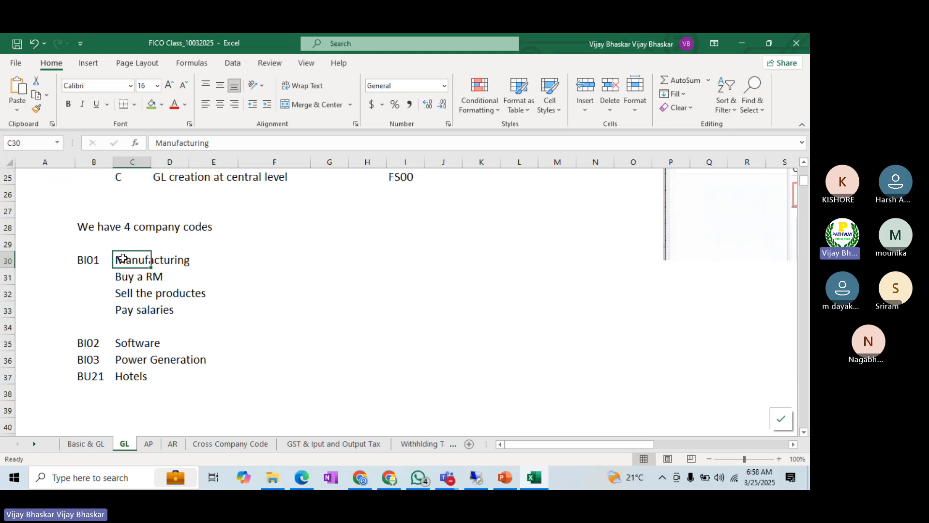
pyautogui.hotkey('ctrl', 'p')
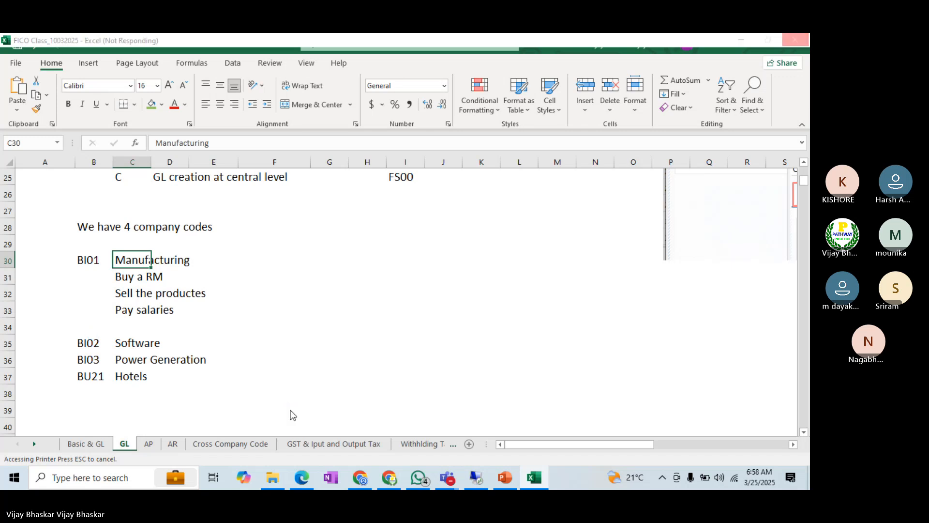
pyautogui.hotkey('alt', 'Tab')
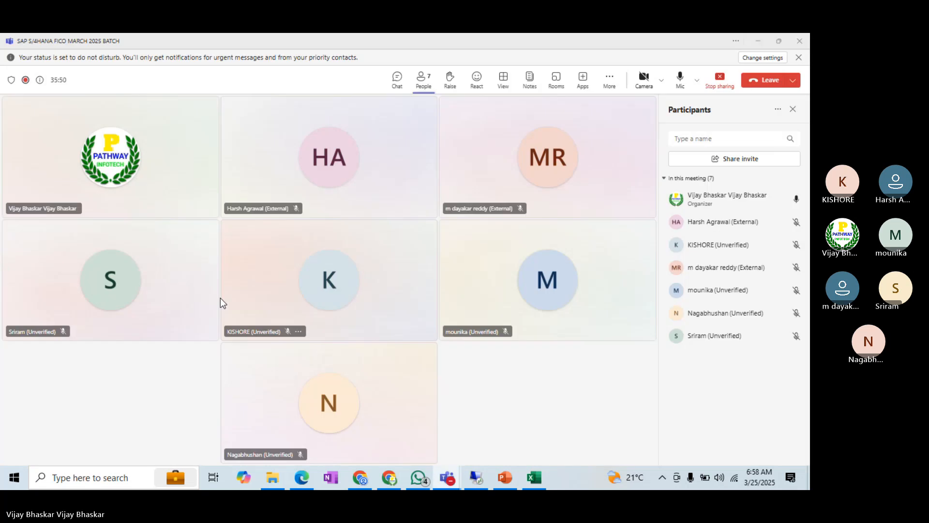
pyautogui.hotkey('alt', 'Tab')
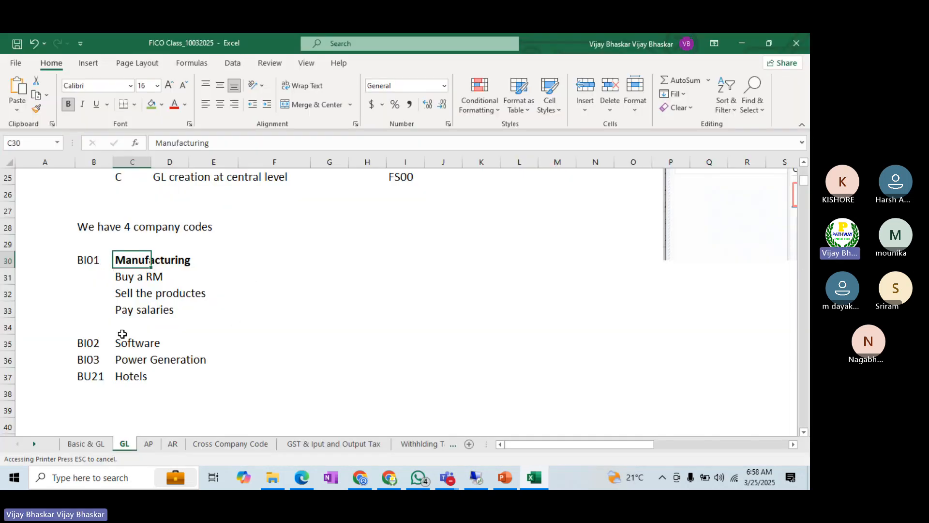
# Step: Insert three blank rows between the BI03 Power Generation and BU21 Hotels rows
pyautogui.click(6, 376)
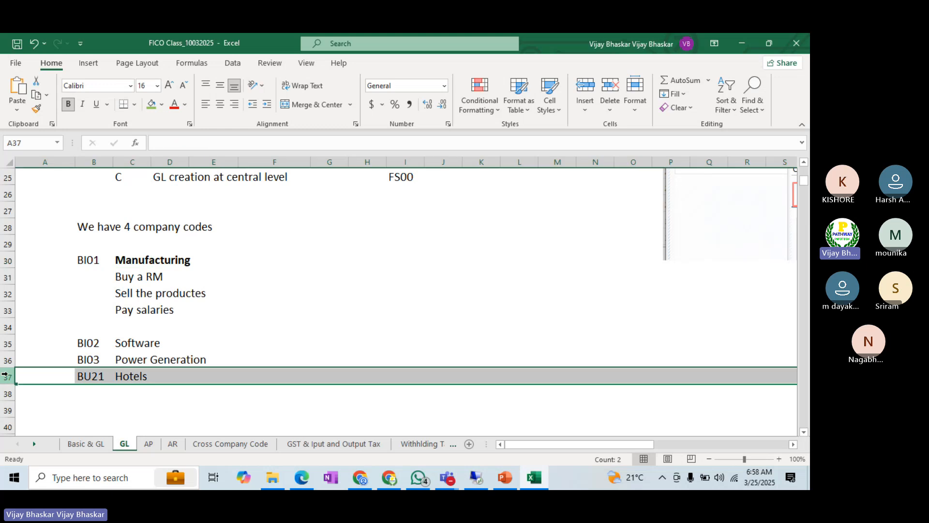
pyautogui.hotkey('ctrl', 'shift', '+')
pyautogui.hotkey('ctrl', 'shift', '+')
pyautogui.hotkey('ctrl', 'shift', '+')
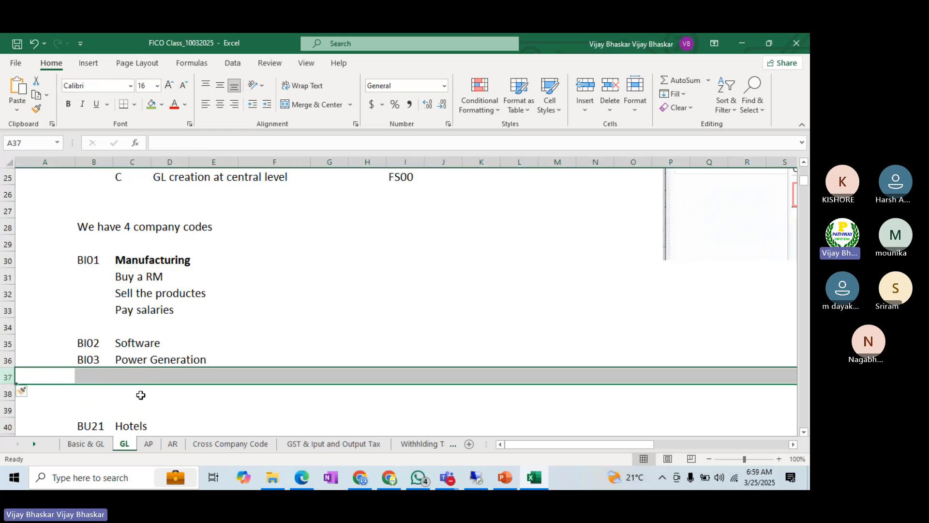
# Step: Change the business of company code BI03 in C36 to "Wind Power Generation"
pyautogui.click(154, 377)
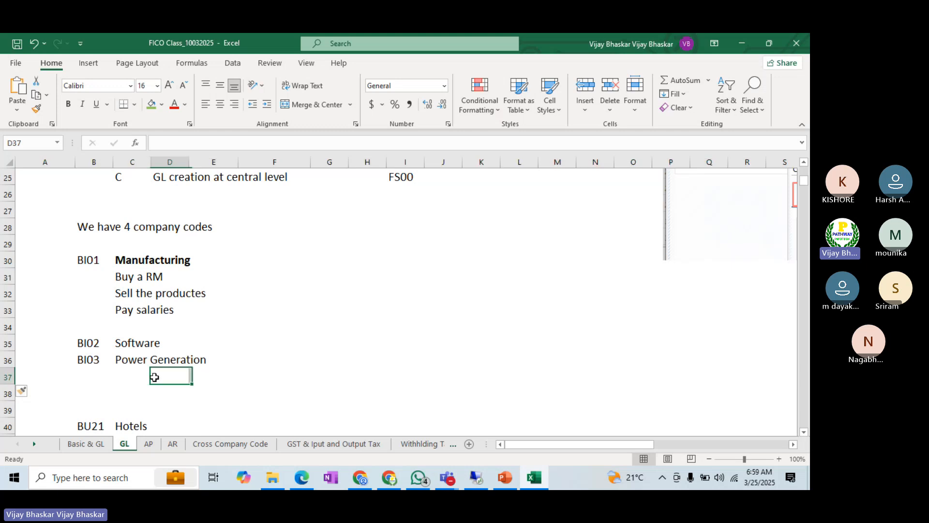
pyautogui.click(136, 376)
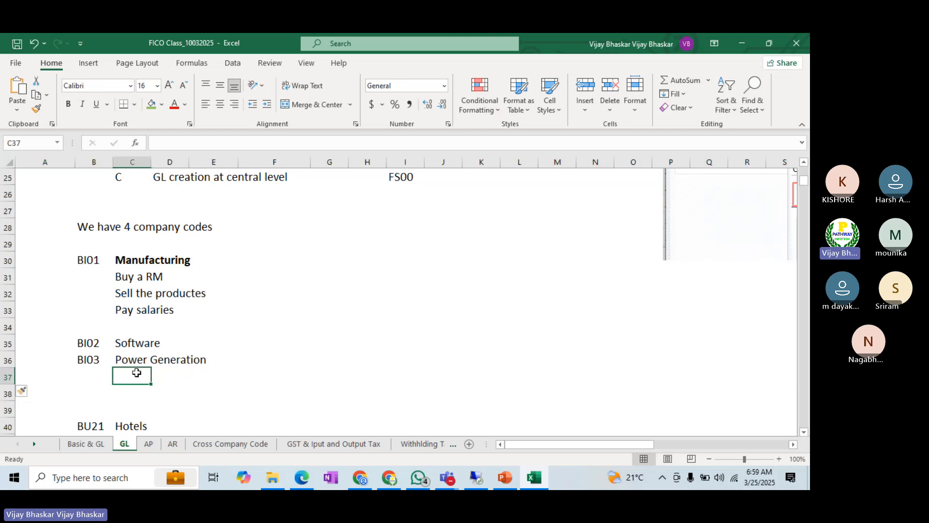
pyautogui.doubleClick(117, 360)
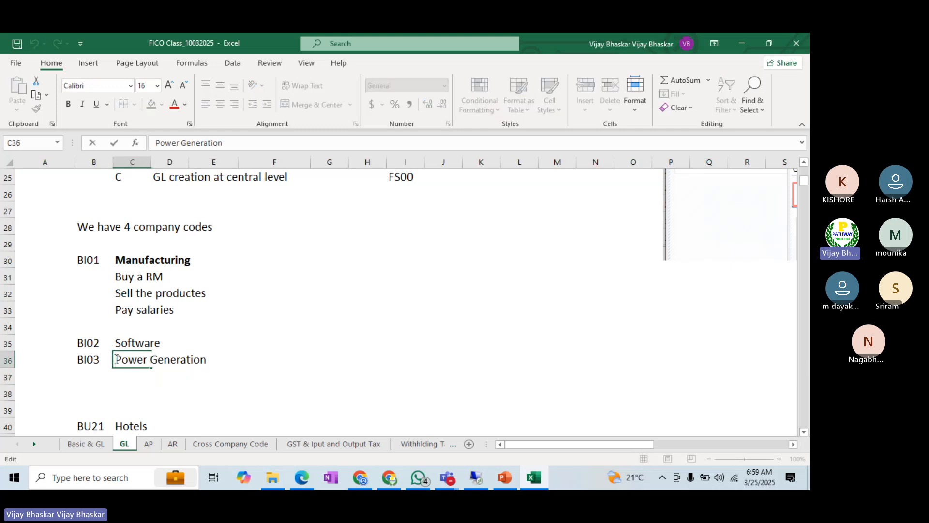
pyautogui.write('Wind')
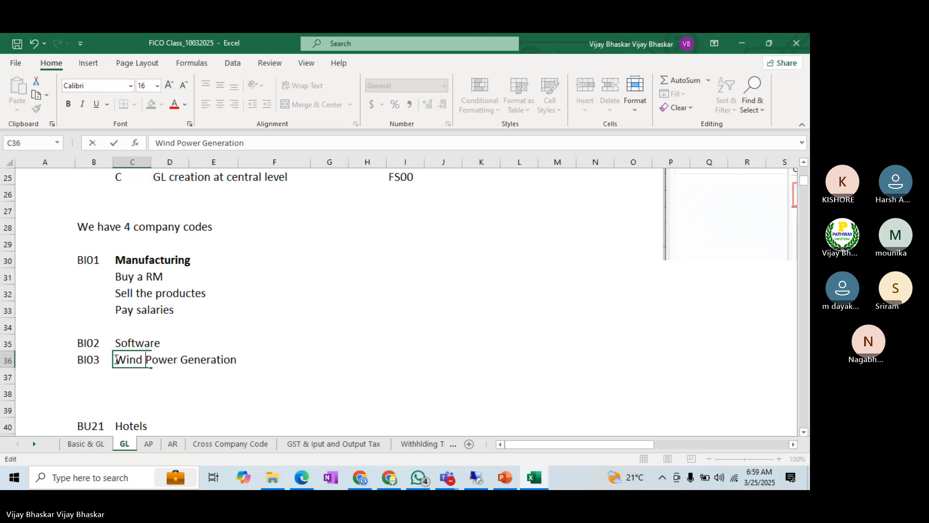
pyautogui.press('Return')
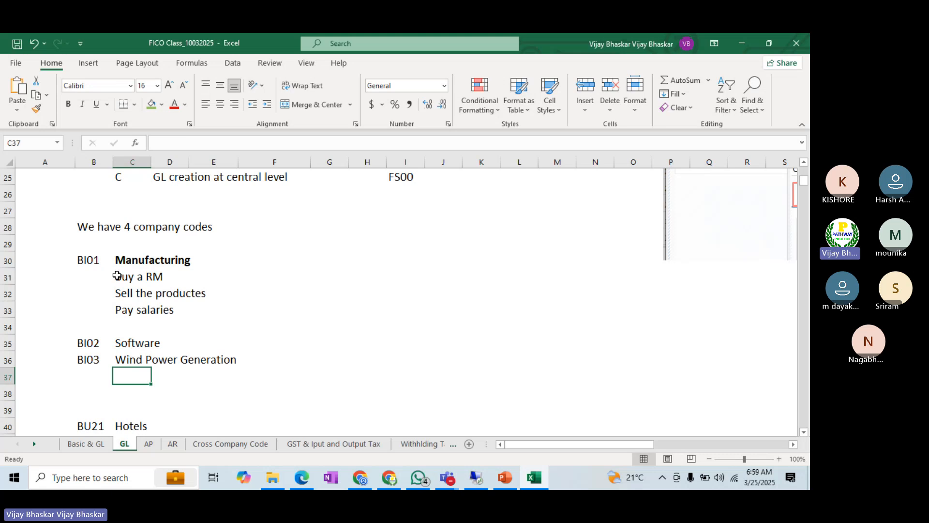
# Step: Copy the three Manufacturing activities in C31:C33 to C37:C39 under Wind Power Generation
pyautogui.moveTo(116, 276); pyautogui.dragTo(156, 279)
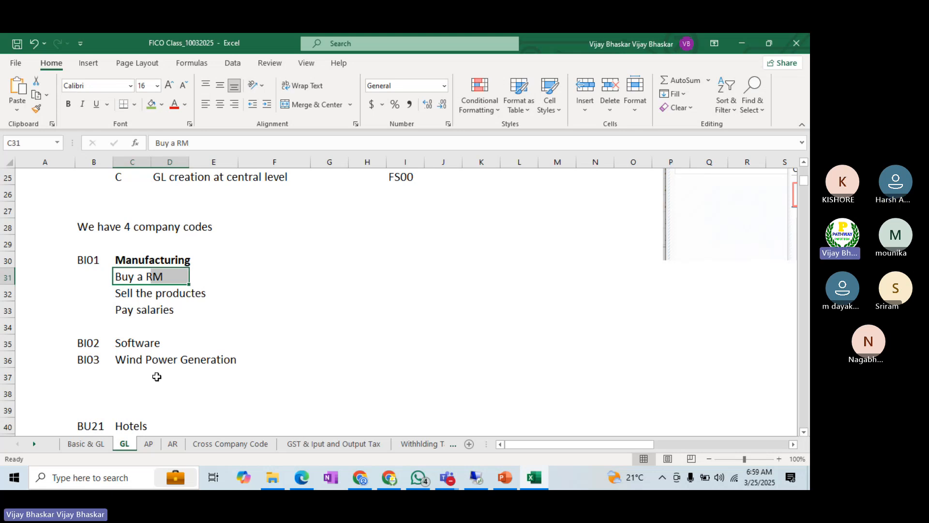
pyautogui.click(187, 309)
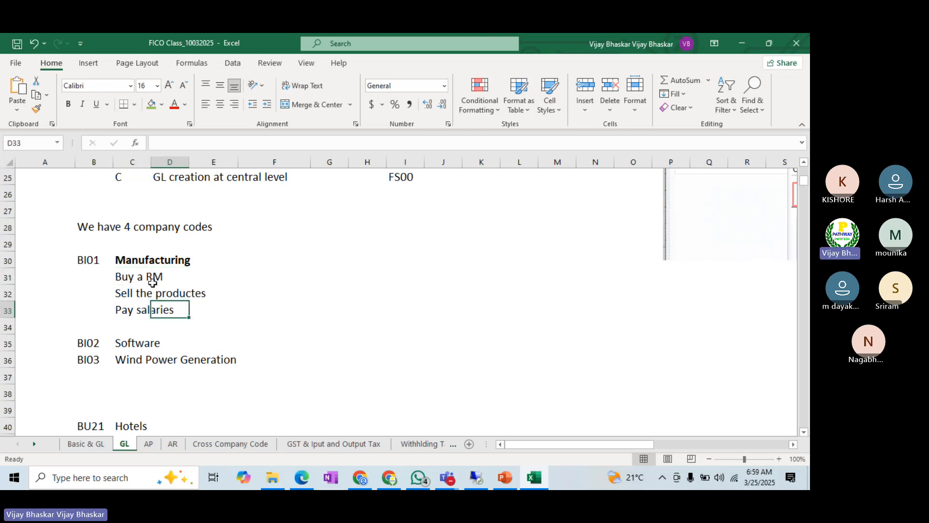
pyautogui.moveTo(127, 276); pyautogui.dragTo(137, 306)
pyautogui.hotkey('ctrl', 'c')
pyautogui.click(129, 376)
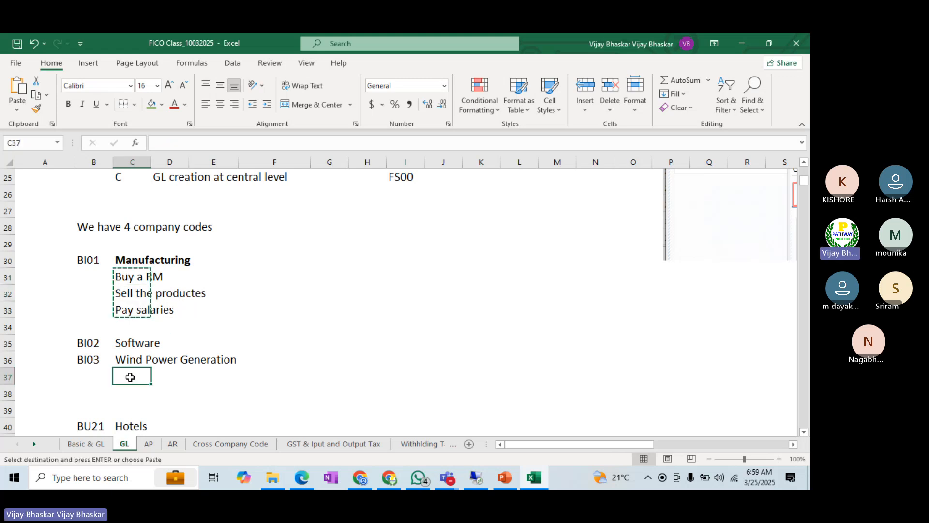
pyautogui.hotkey('ctrl', 'v')
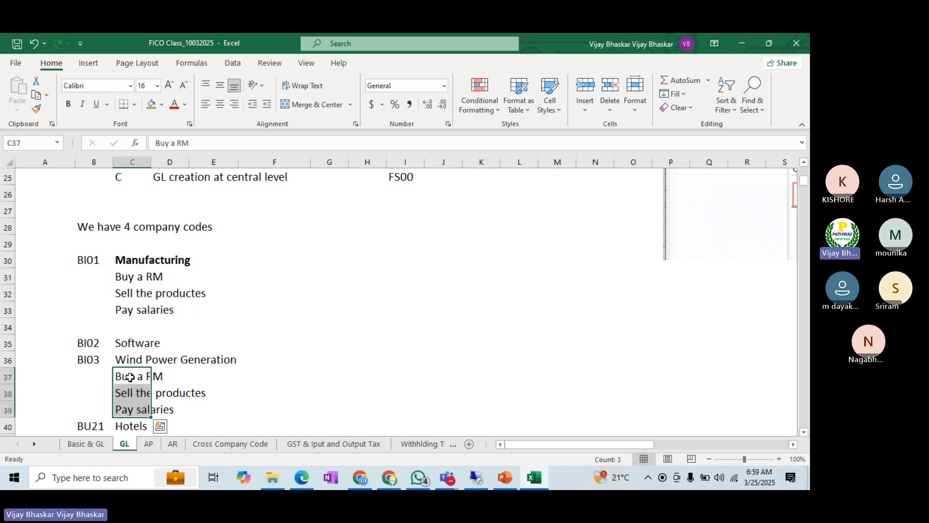
# Step: Make the Wind Power Generation heading in cell C36 bold
pyautogui.click(121, 358)
pyautogui.hotkey('ctrl', 'b')
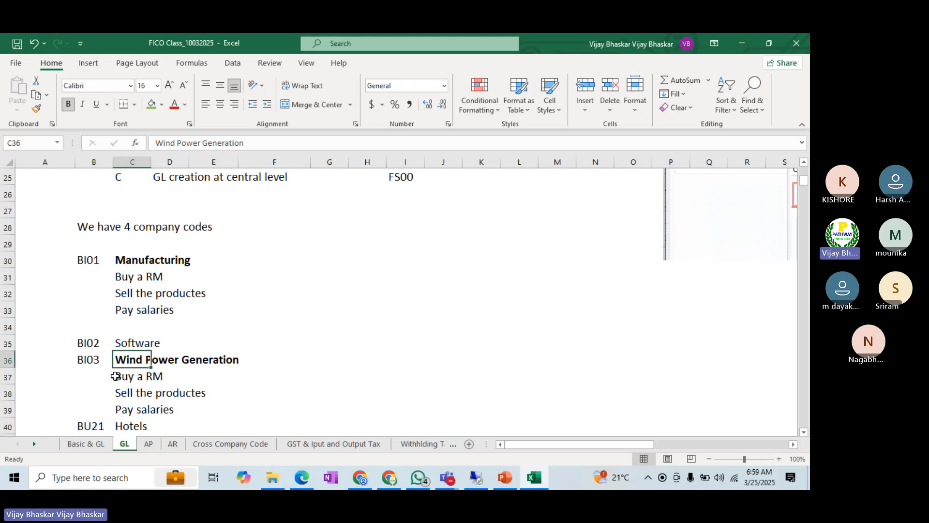
pyautogui.click(117, 376)
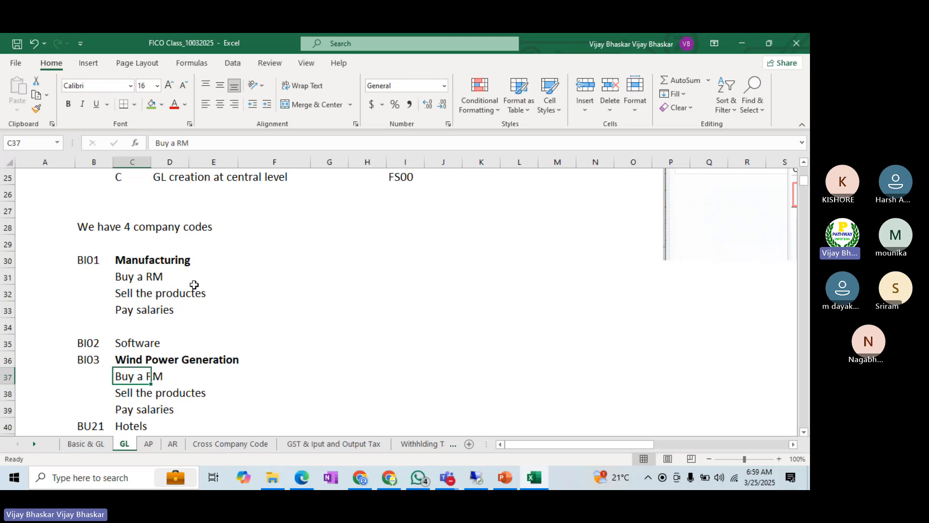
# Step: Enter the account numbers 200000/200001 in F31 beside the Manufacturing activity "Buy a RM"
pyautogui.click(242, 278)
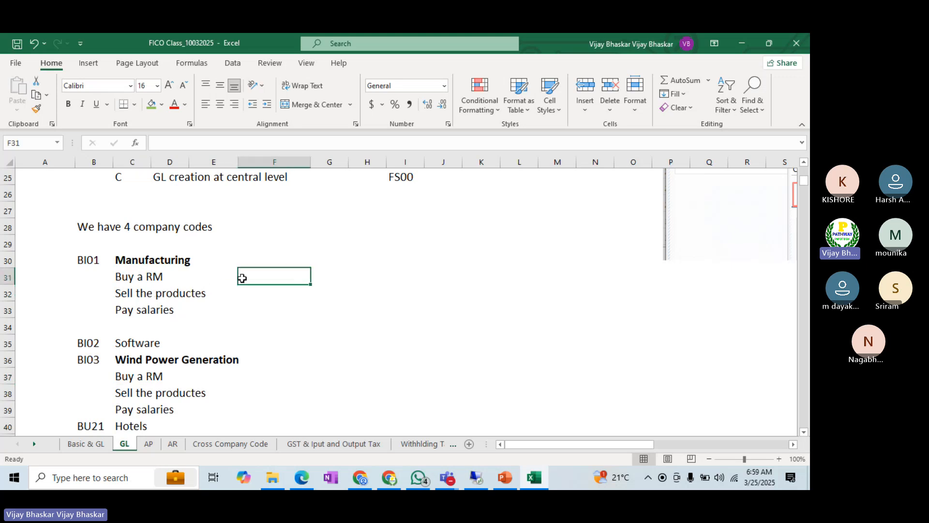
pyautogui.write('2000')
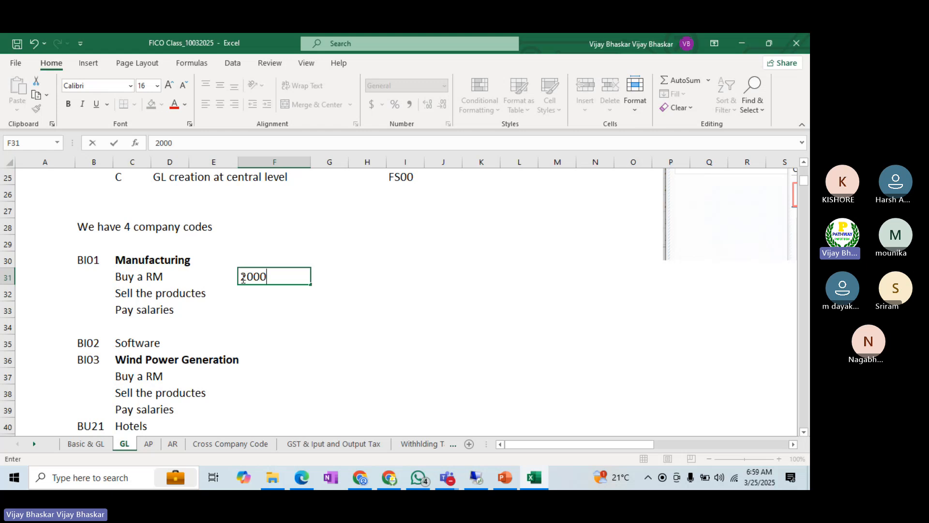
pyautogui.write('00/200001')
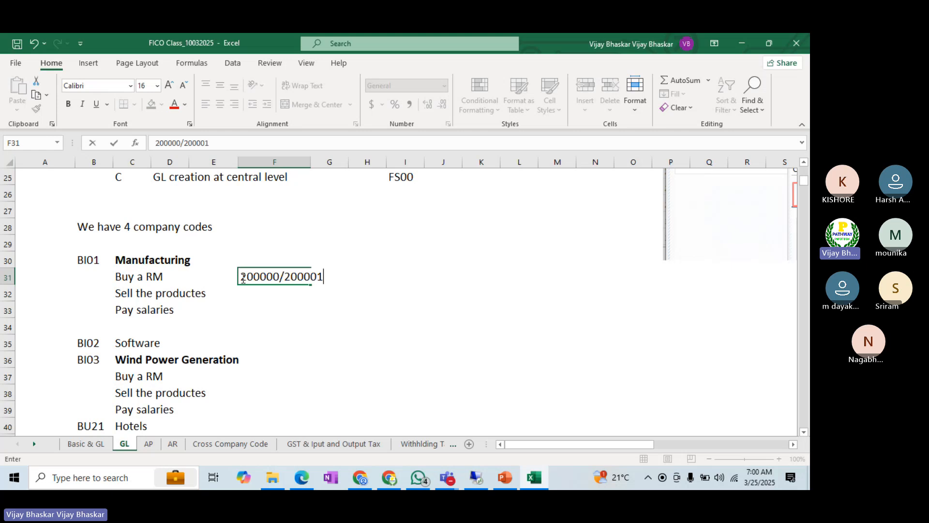
pyautogui.press('Return')
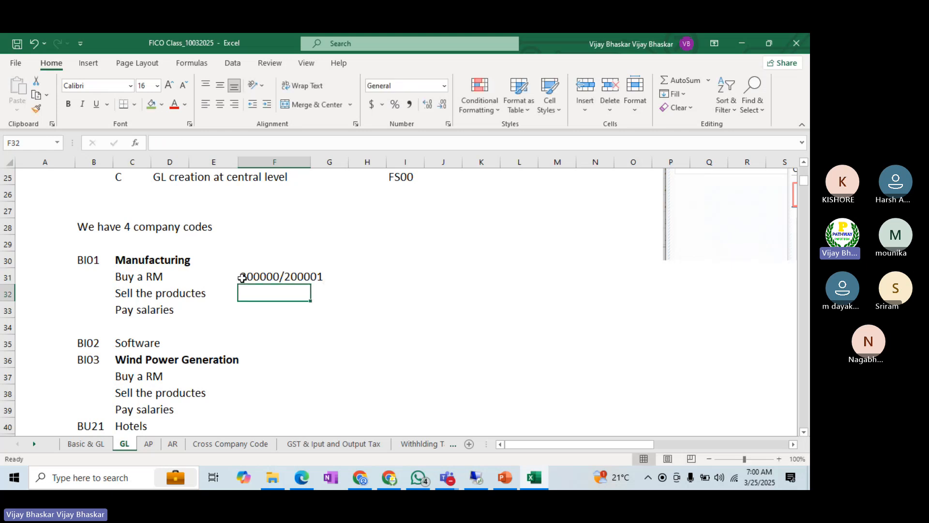
# Step: Copy the 200000/200001 entry from F31 to F37 beside the Wind Power Generation activity "Buy a RM"
pyautogui.click(140, 264)
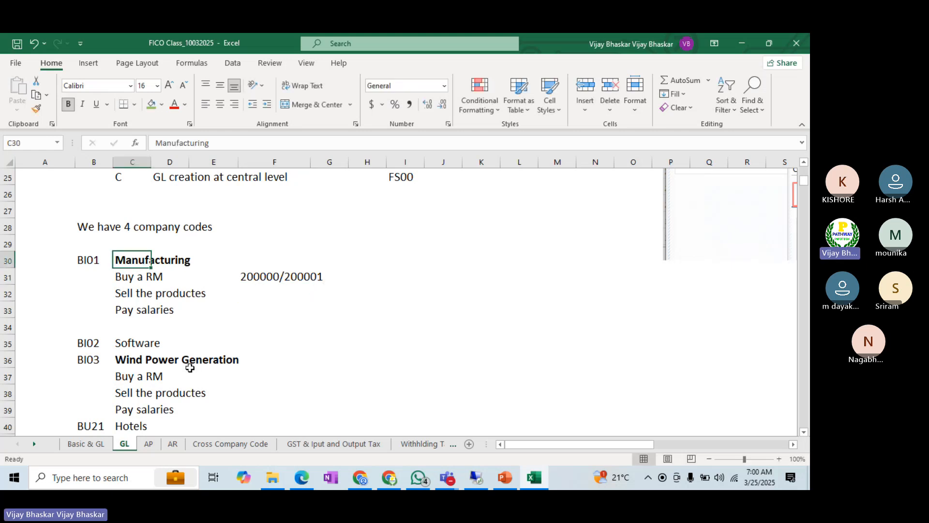
pyautogui.click(122, 377)
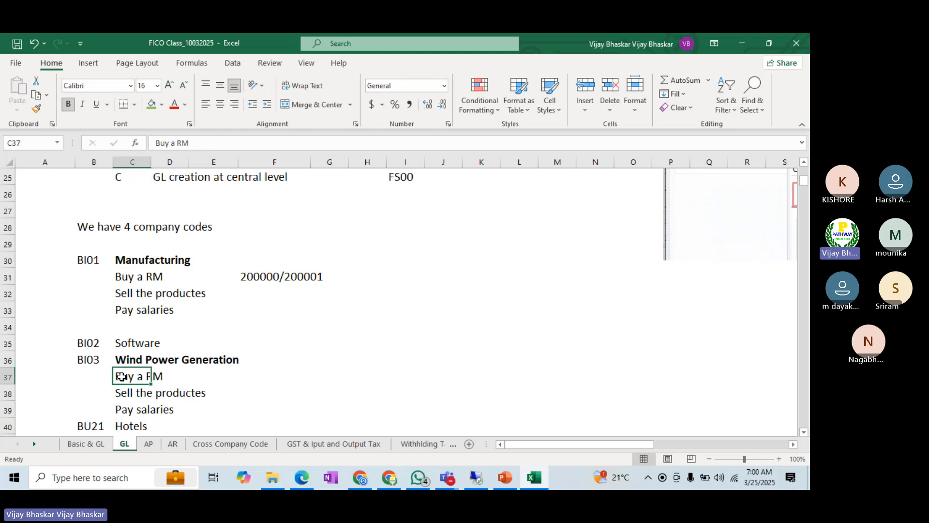
pyautogui.moveTo(122, 377); pyautogui.dragTo(182, 375)
pyautogui.click(252, 280)
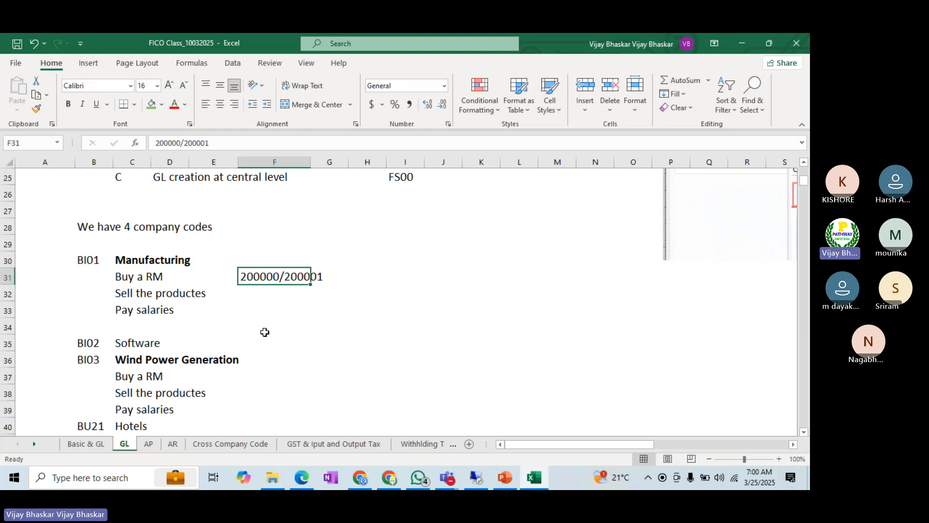
pyautogui.hotkey('ctrl', 'c')
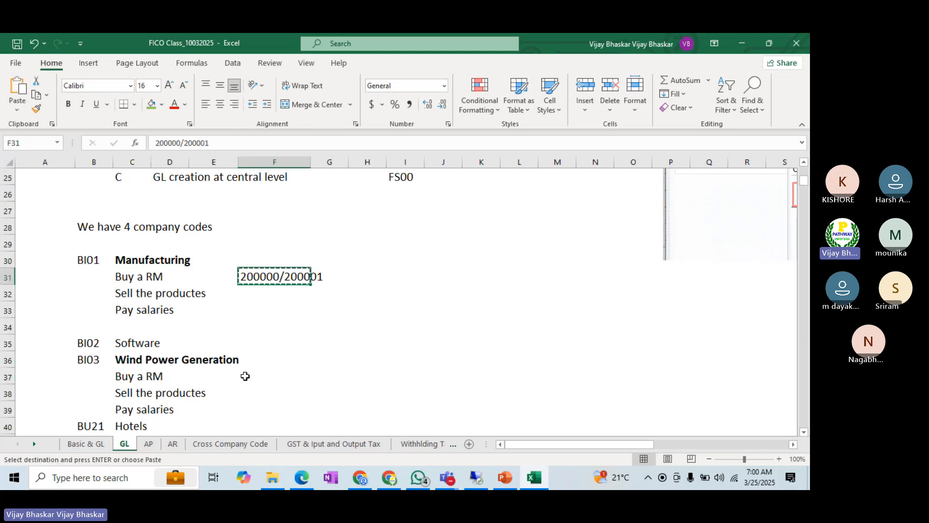
pyautogui.click(245, 376)
pyautogui.press('Return')
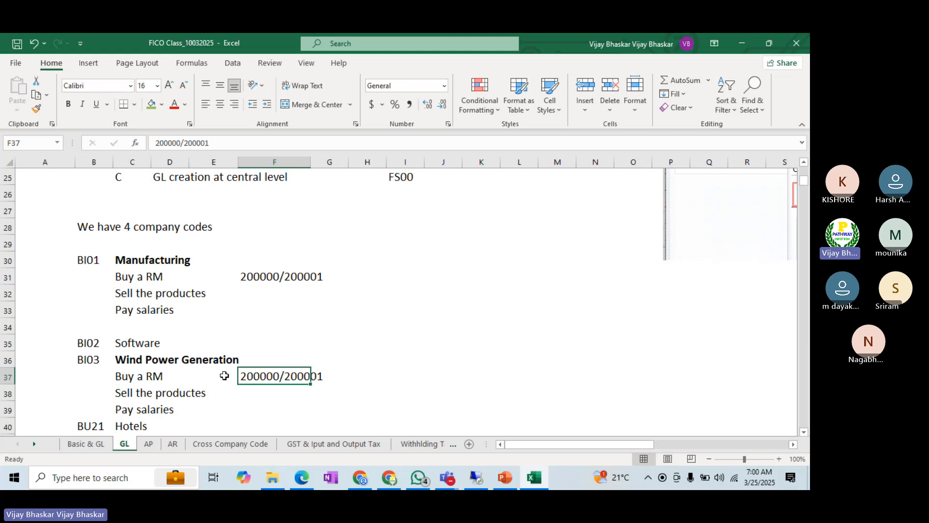
# Step: Apply strikethrough to the Wind Power Generation "Buy a RM" activity and its account numbers in C37:G37
pyautogui.click(120, 377)
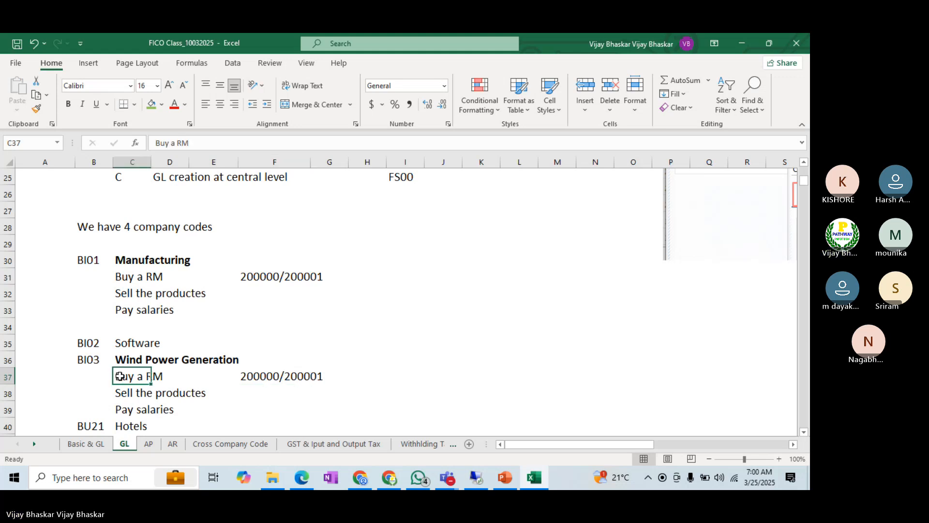
pyautogui.moveTo(120, 376); pyautogui.dragTo(321, 378)
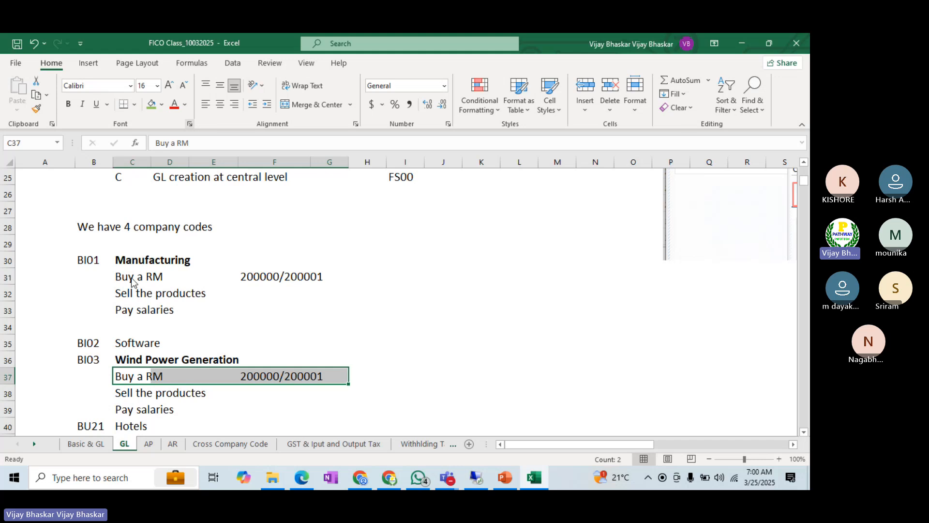
pyautogui.click(189, 124)
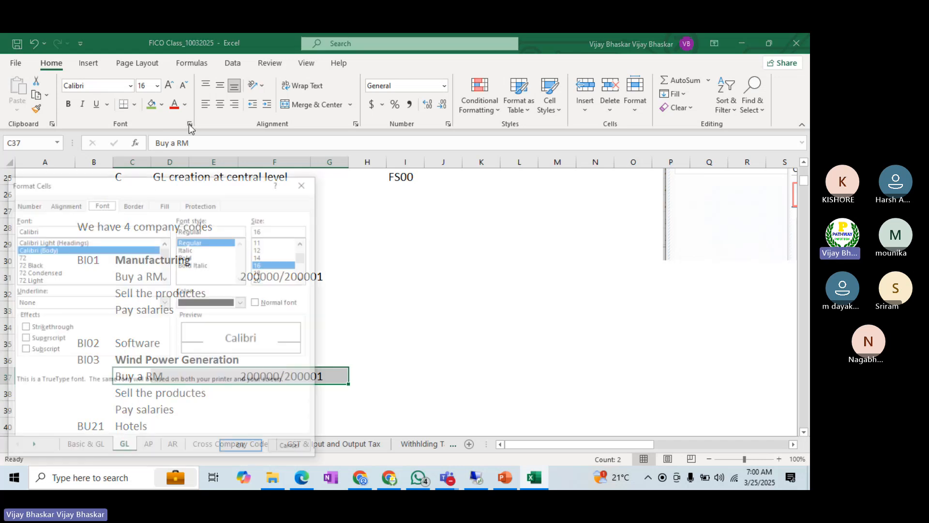
pyautogui.click(38, 331)
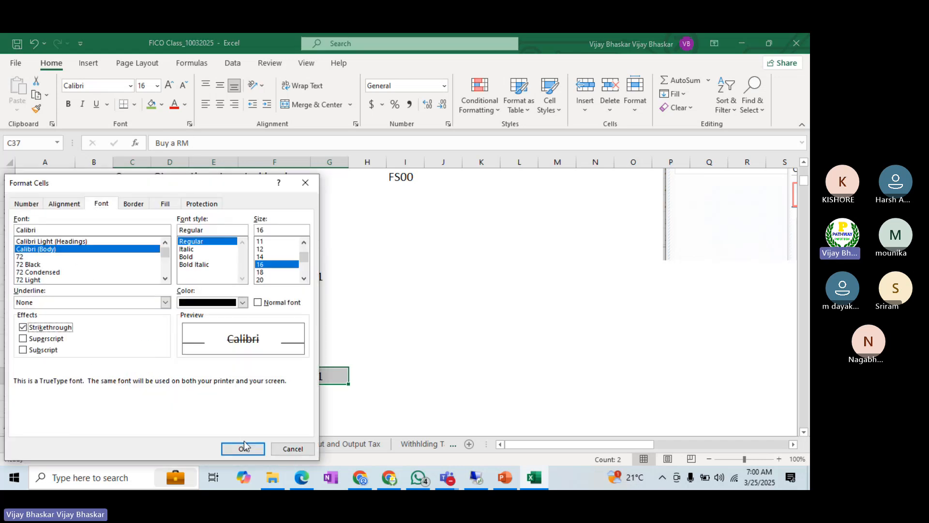
pyautogui.click(242, 449)
pyautogui.click(403, 352)
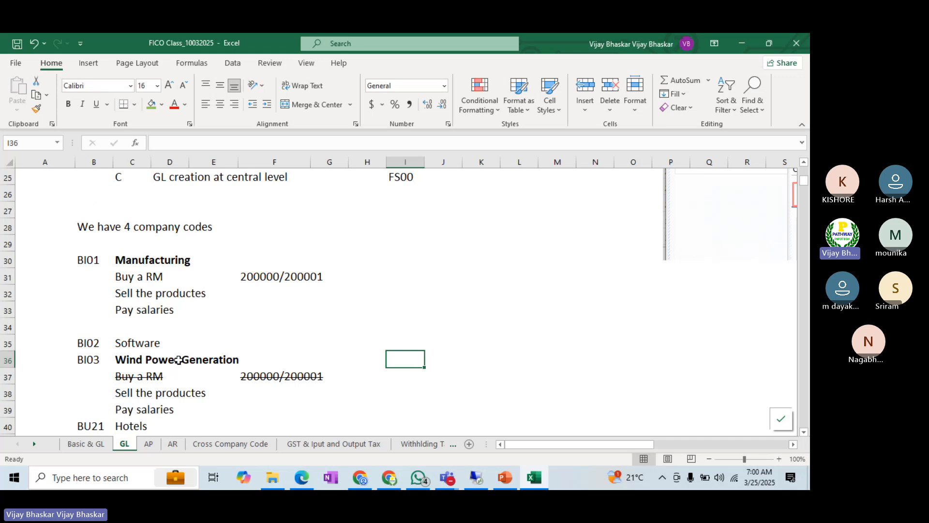
# Step: Compare the "Buy a RM" accounts of Wind Power Generation and Manufacturing, and review the chart of accounts level creation row (FSP0)
pyautogui.click(123, 361)
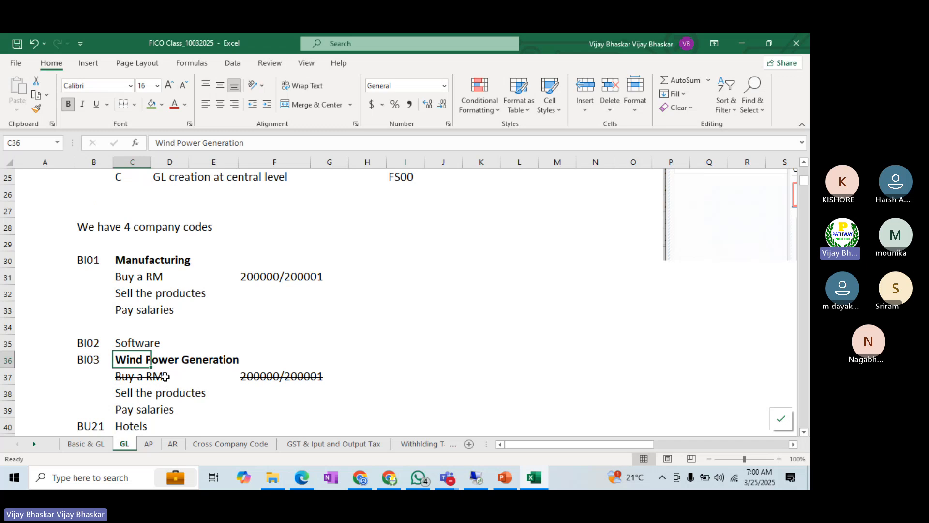
pyautogui.click(92, 359)
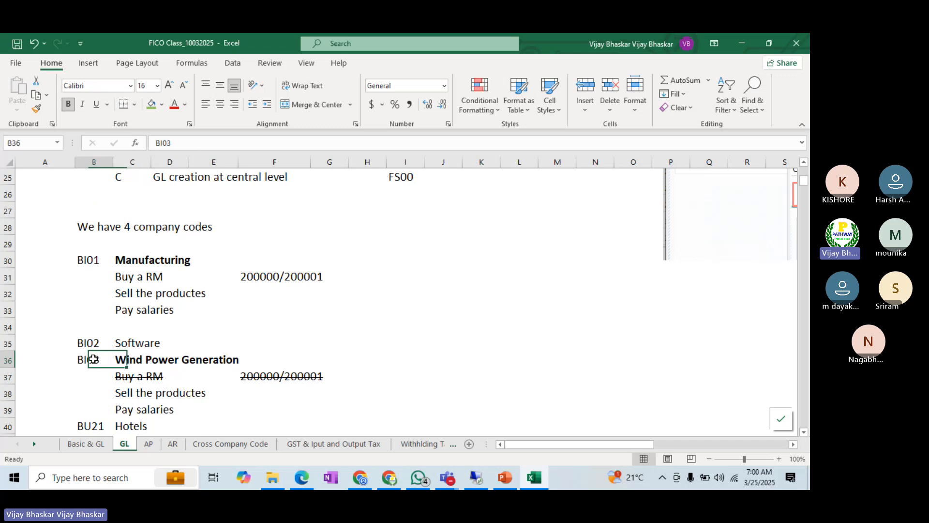
pyautogui.click(253, 377)
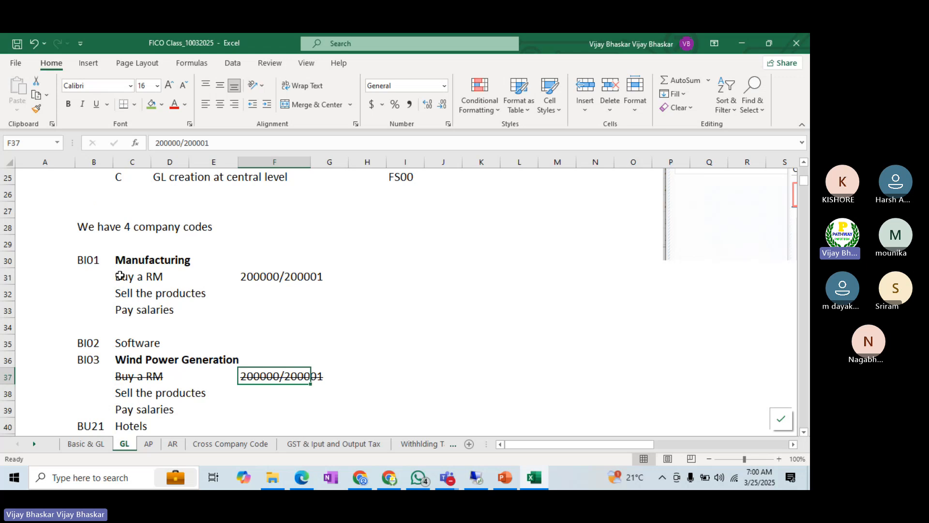
pyautogui.moveTo(120, 276); pyautogui.dragTo(179, 276)
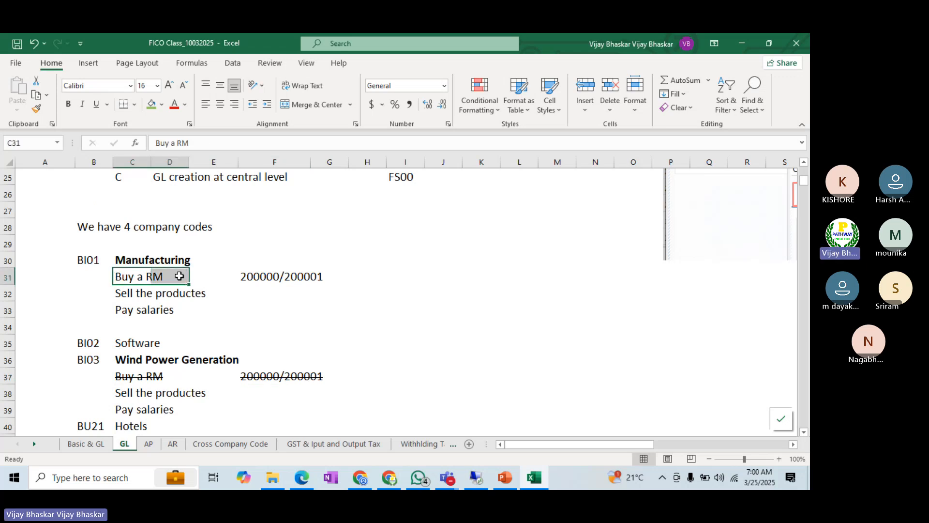
pyautogui.click(248, 274)
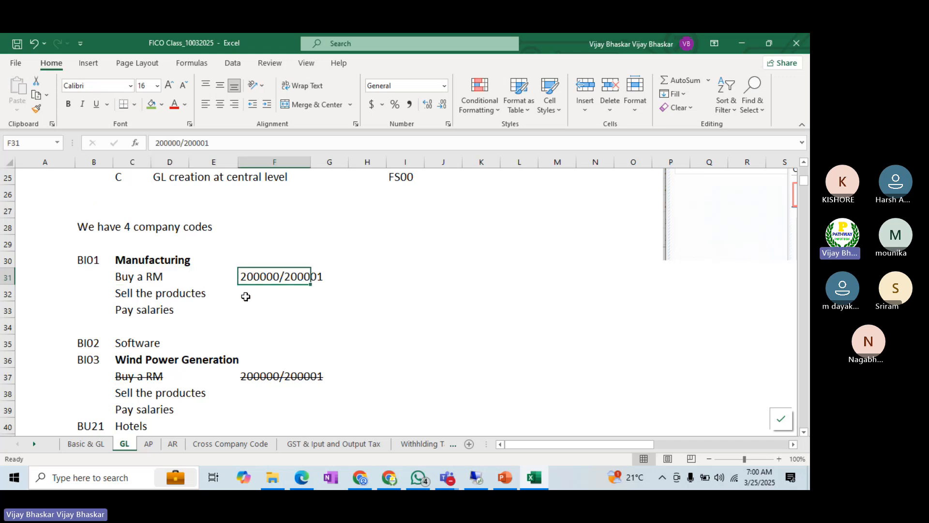
pyautogui.click(245, 378)
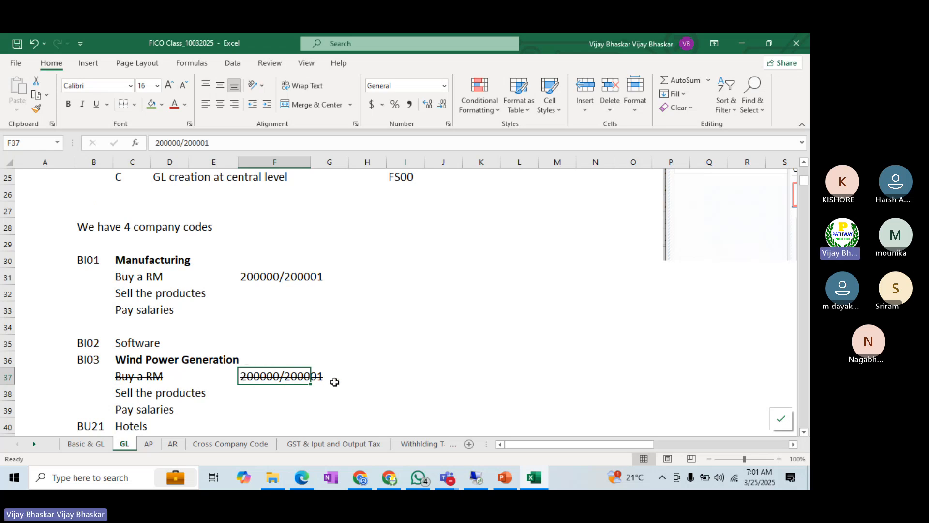
pyautogui.scroll(2, 339, 349)
pyautogui.scroll(1, 340, 348)
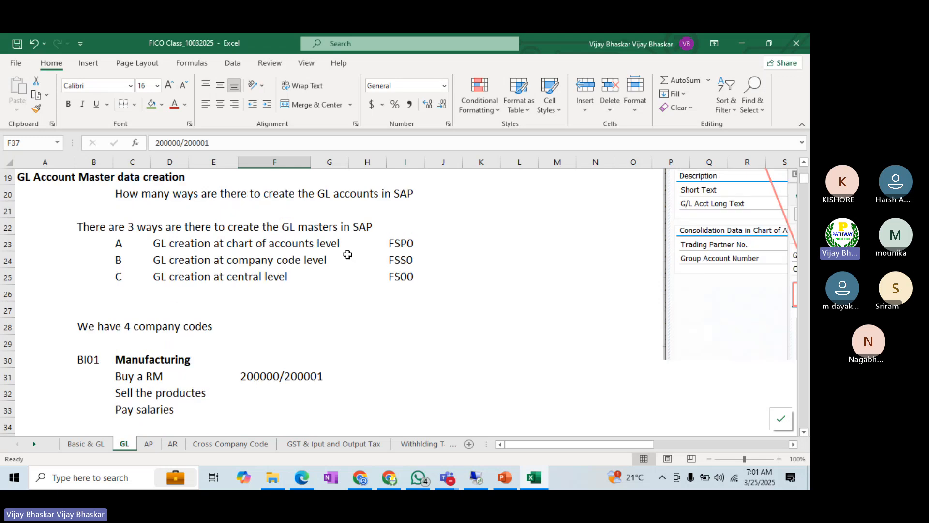
pyautogui.moveTo(157, 245); pyautogui.dragTo(398, 243)
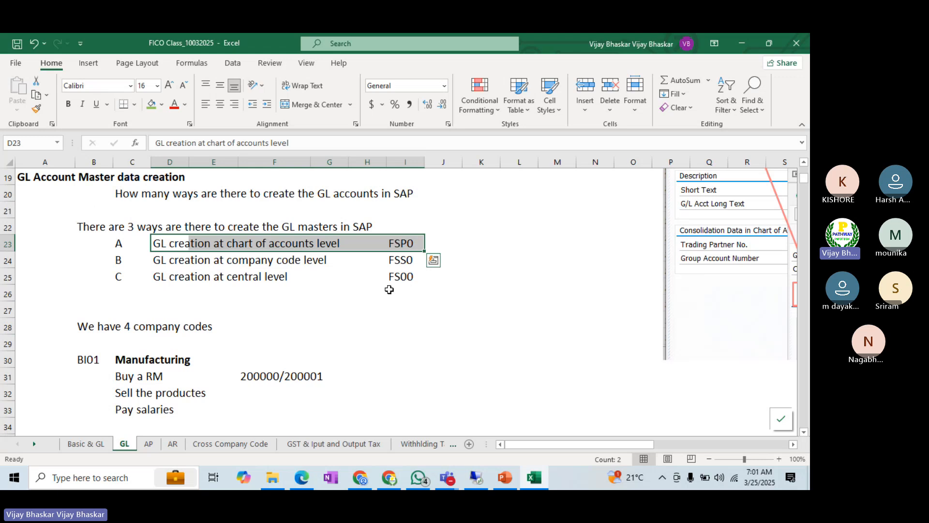
pyautogui.scroll(-2, 445, 322)
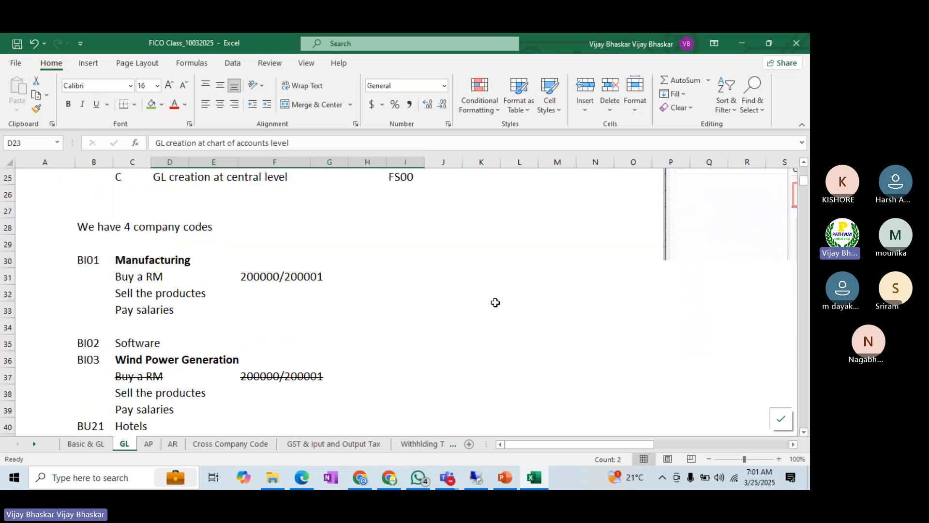
# Step: Enter the note "G/L Accounts are Chart of accounts level" in cell J32
pyautogui.click(459, 292)
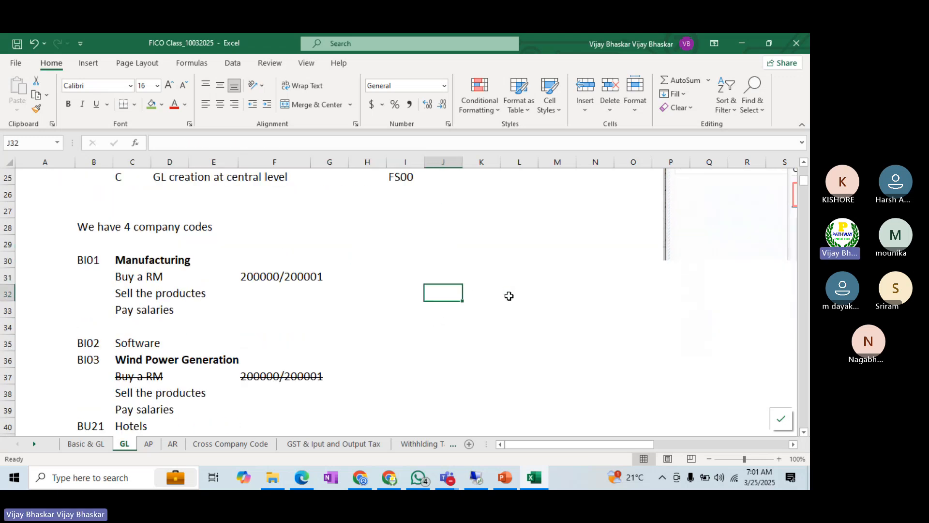
pyautogui.write('G/L')
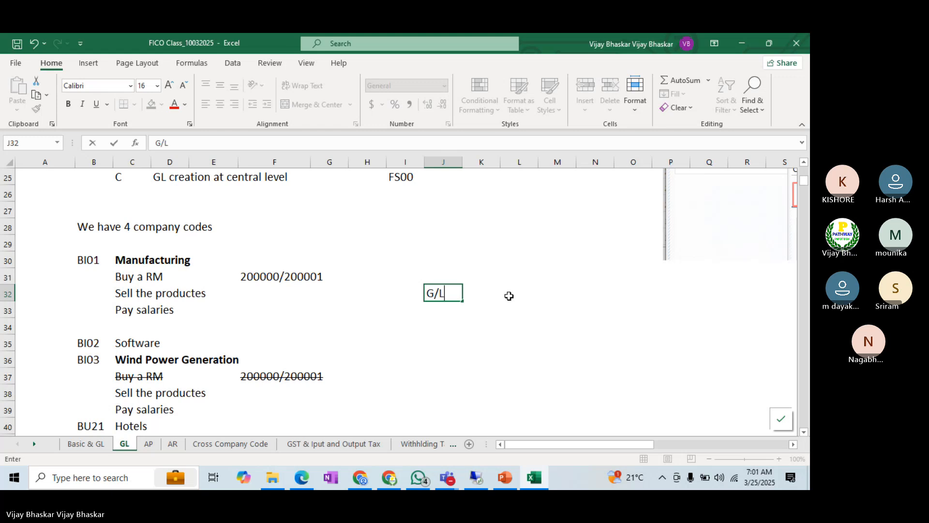
pyautogui.write(' Accounts')
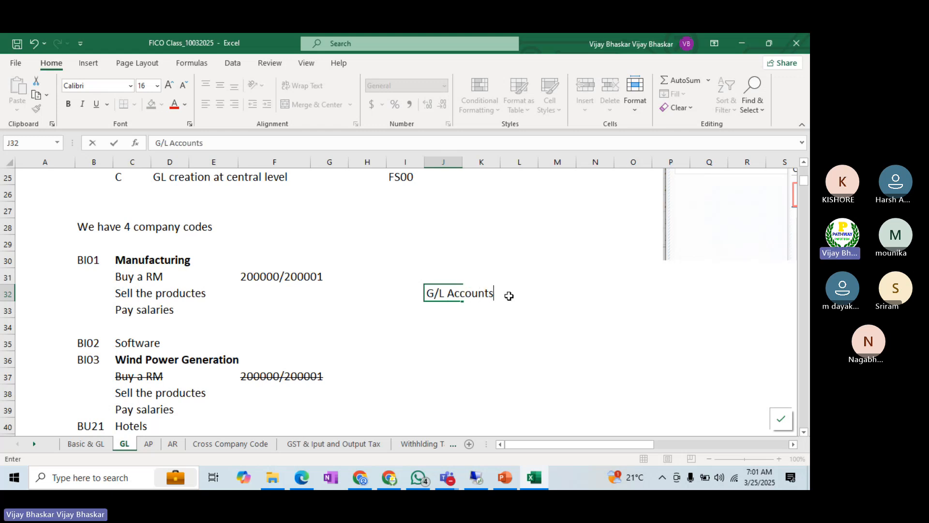
pyautogui.write(' are Chart')
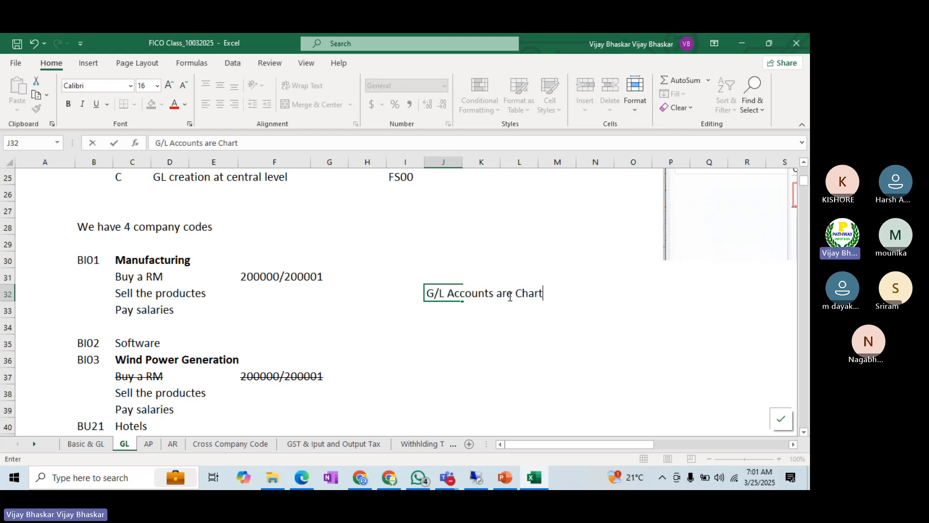
pyautogui.write(' of accounts ')
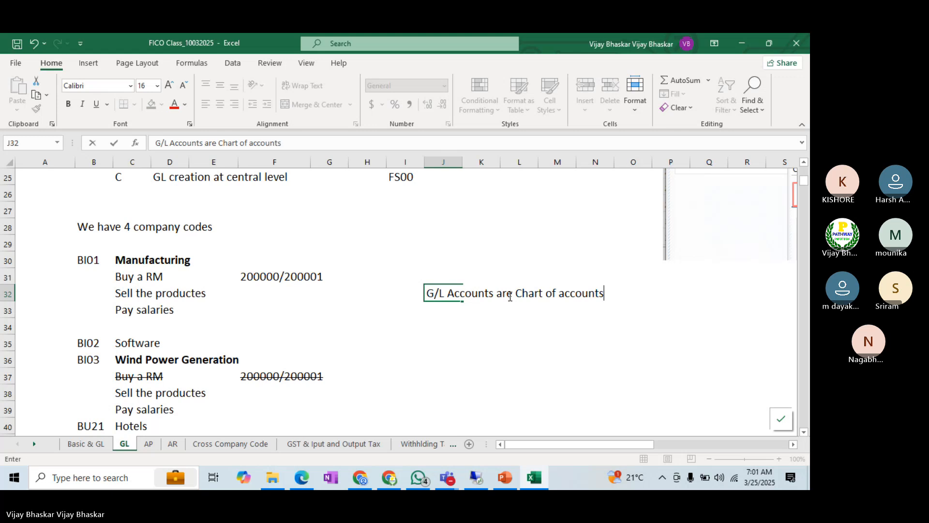
pyautogui.write('level')
pyautogui.press('Return')
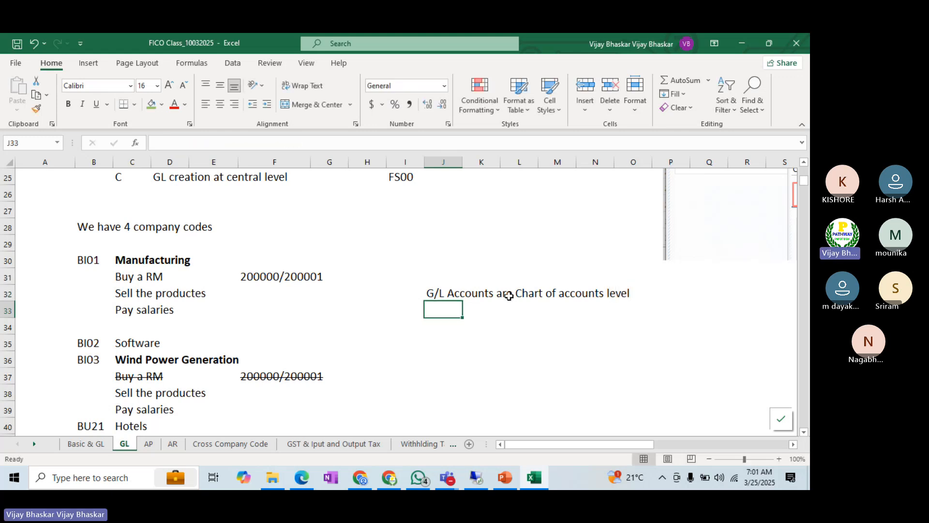
# Step: Draw a rectangle about 0.79" high and 1.97" wide directly below the "G/L Accounts are Chart of accounts level" note
pyautogui.click(256, 276)
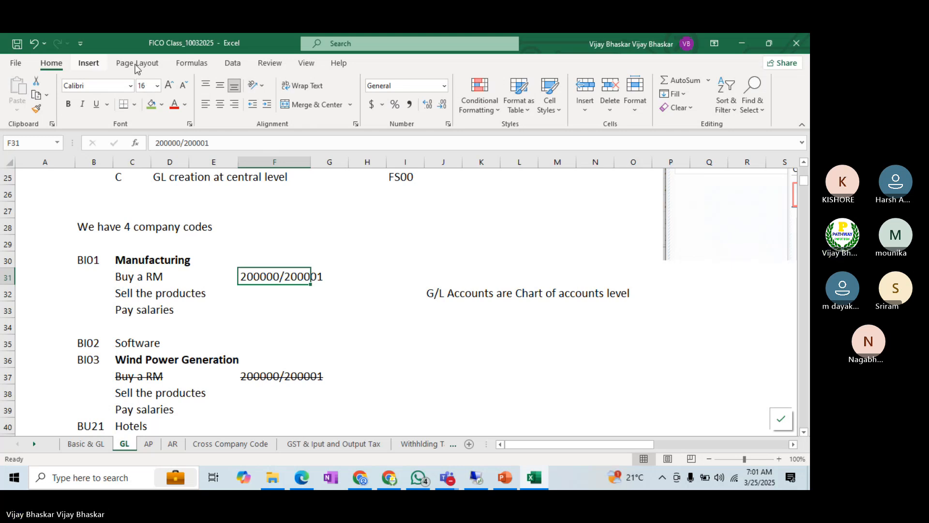
pyautogui.click(97, 64)
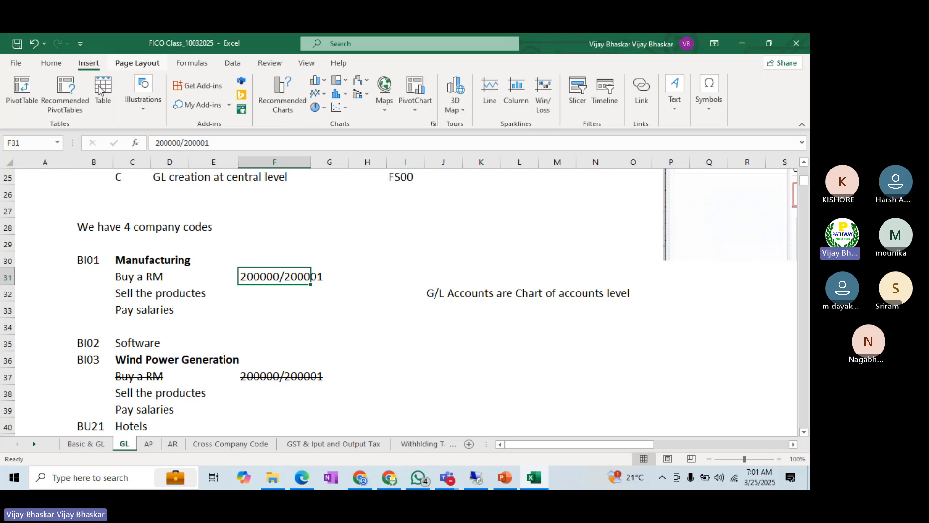
pyautogui.click(137, 63)
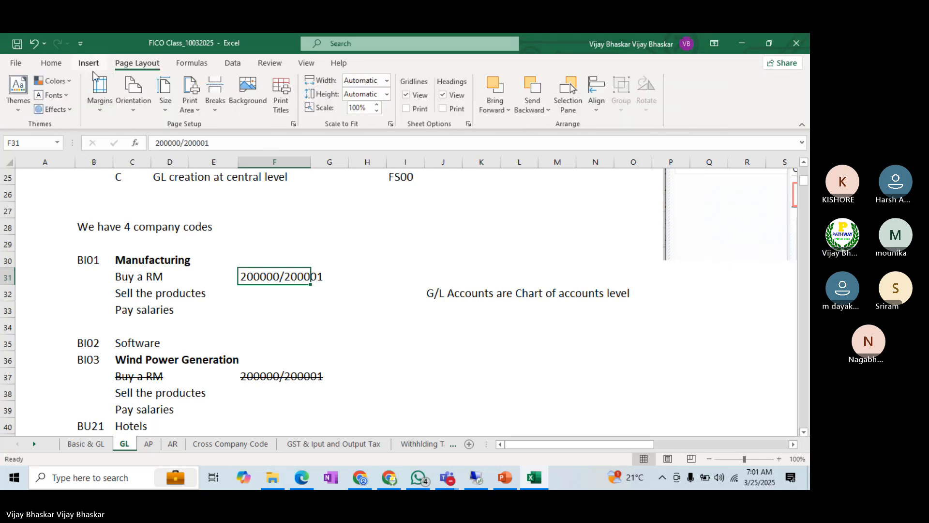
pyautogui.click(95, 64)
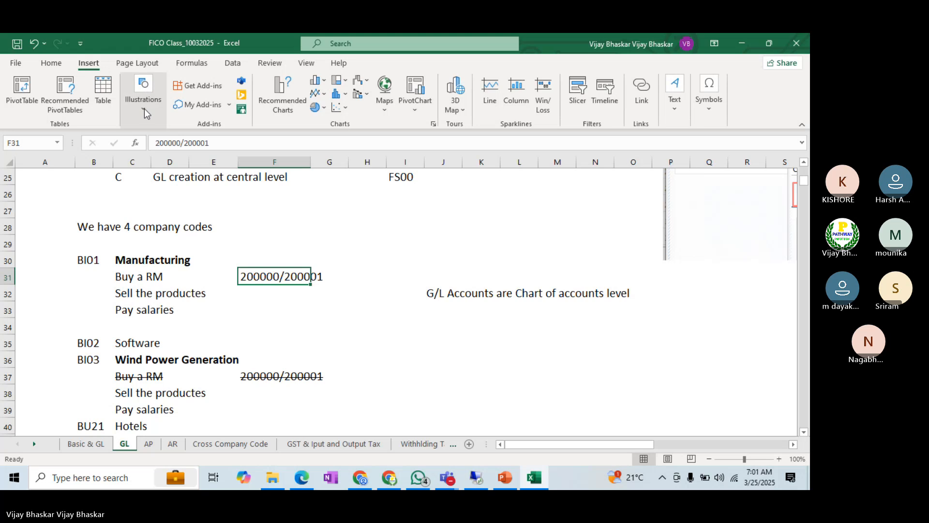
pyautogui.click(143, 99)
pyautogui.click(164, 151)
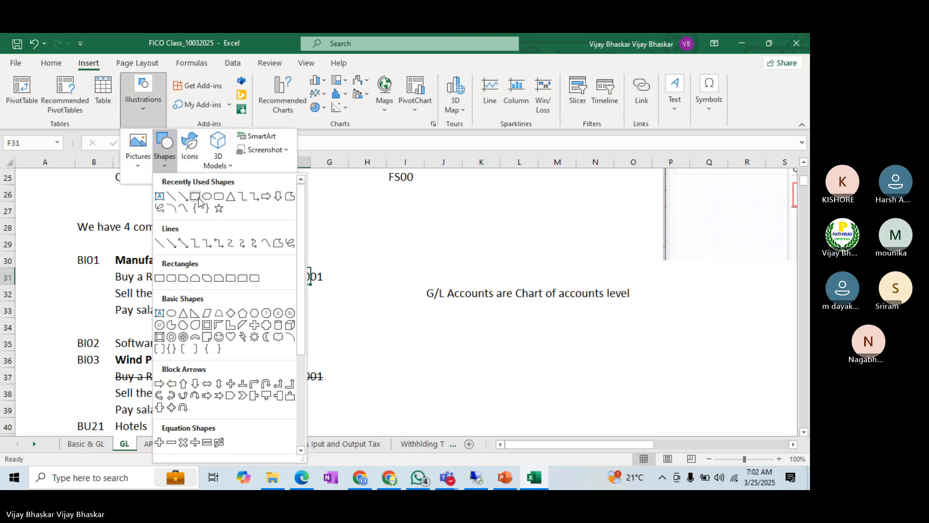
pyautogui.click(198, 200)
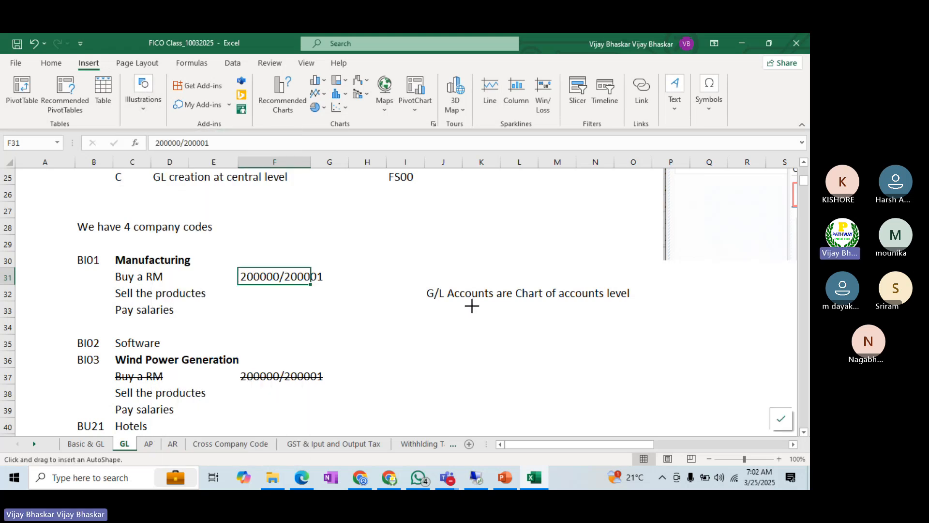
pyautogui.moveTo(472, 306); pyautogui.dragTo(585, 352)
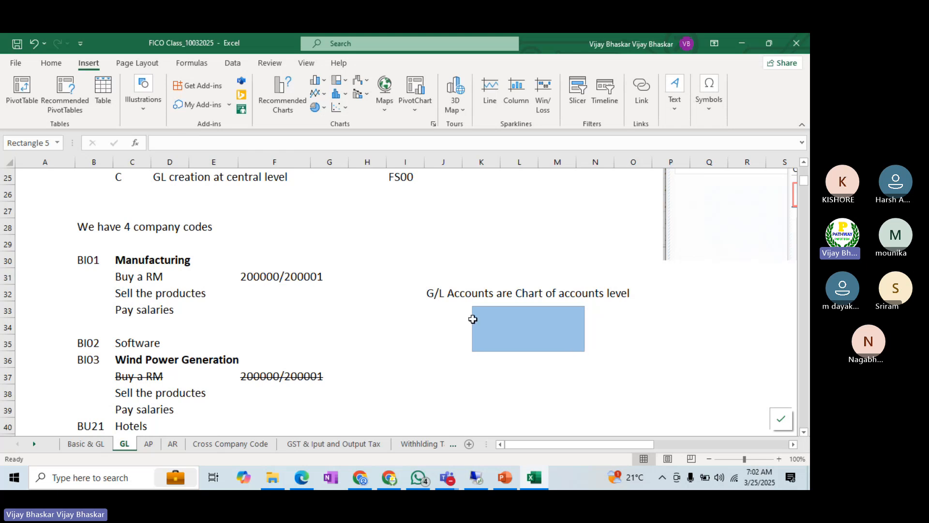
# Step: Add the account numbers 200000/200001 as text inside the blue rectangle
pyautogui.rightClick(494, 325)
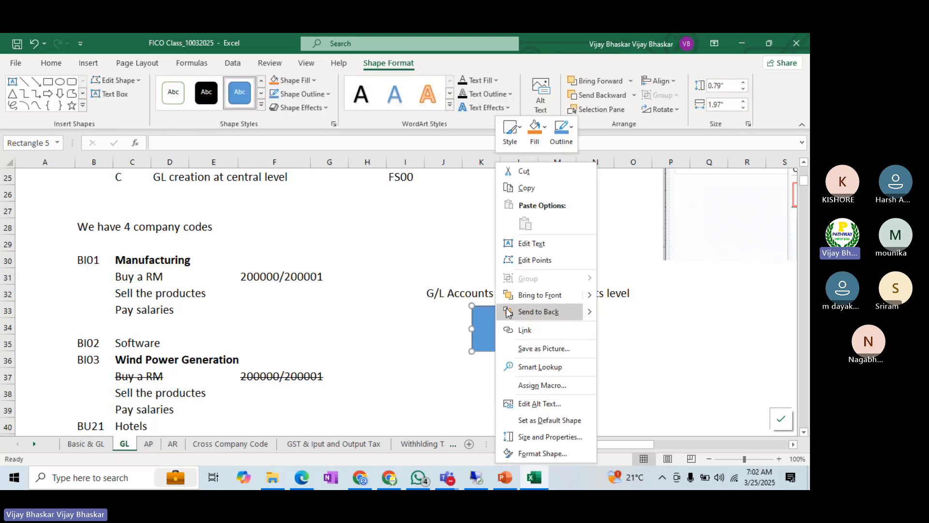
pyautogui.click(537, 243)
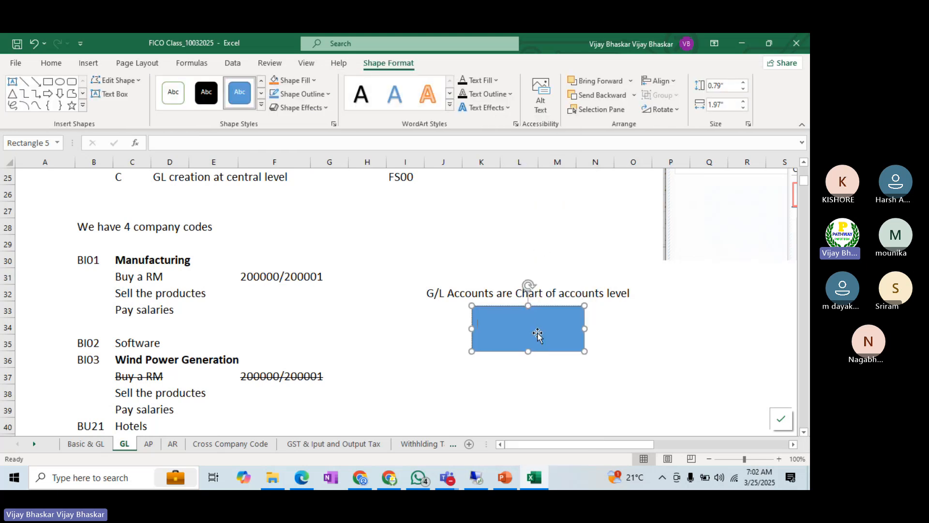
pyautogui.write('200000')
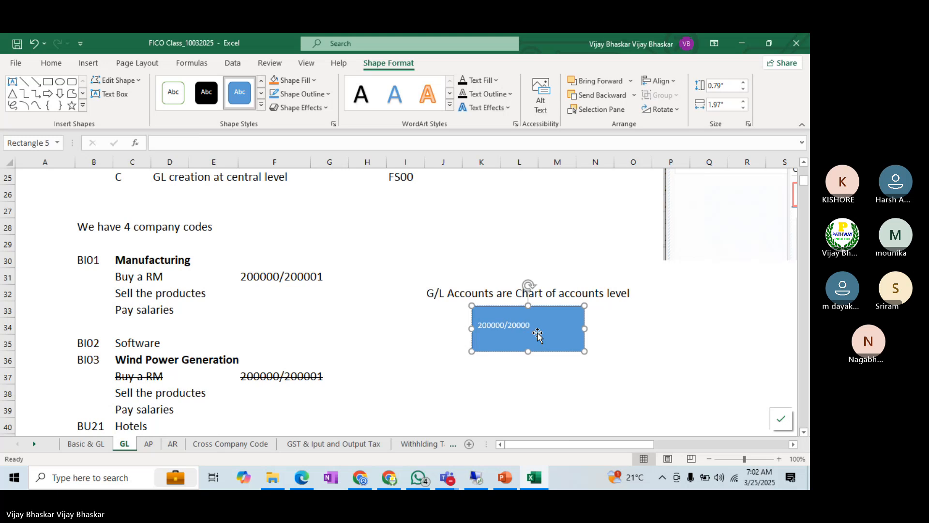
pyautogui.write('/200001')
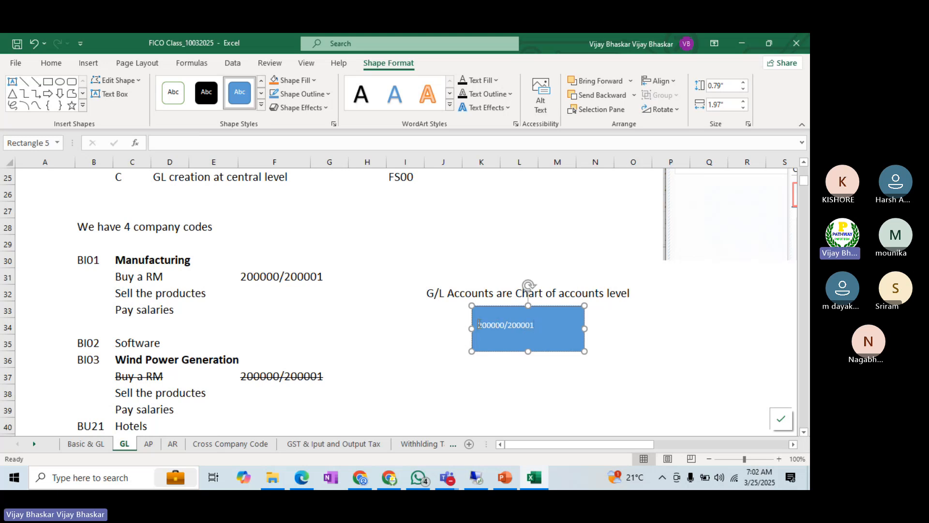
pyautogui.write('G/LM')
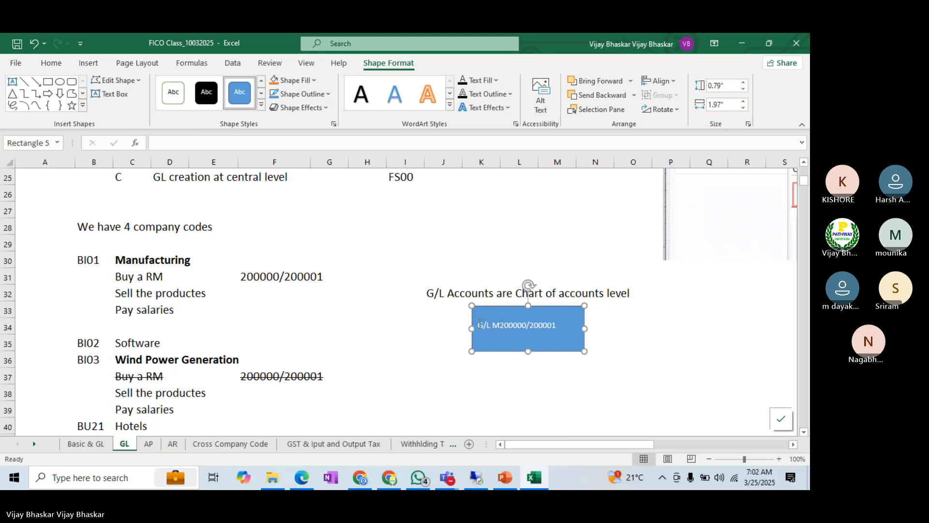
pyautogui.write('aster data ')
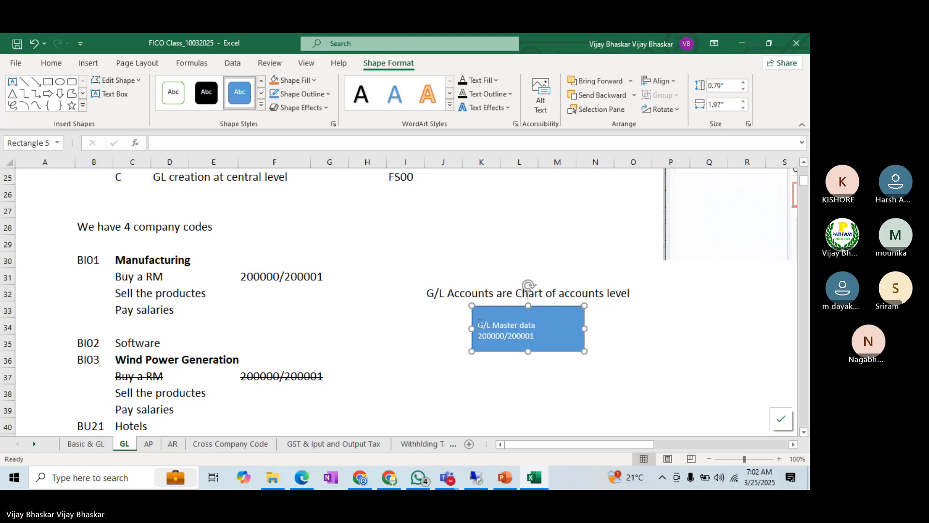
pyautogui.write('at ')
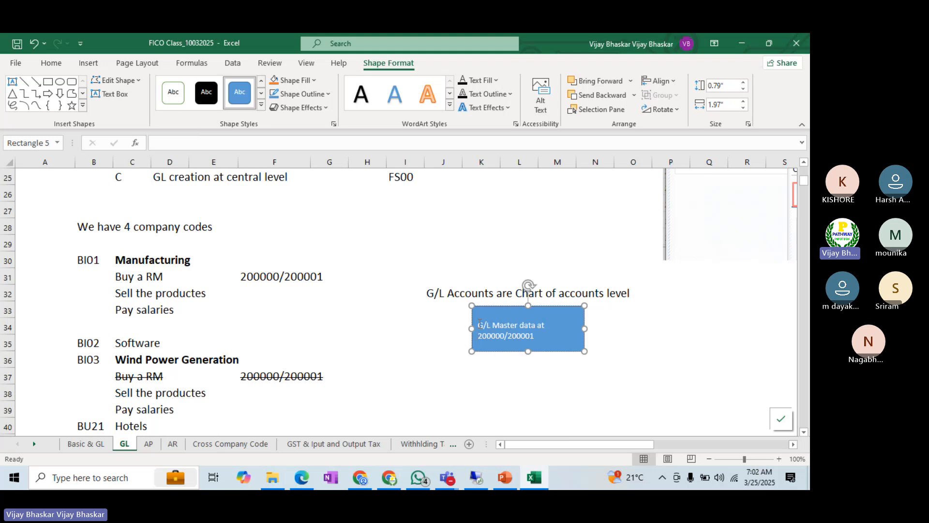
pyautogui.write(' Chart of ')
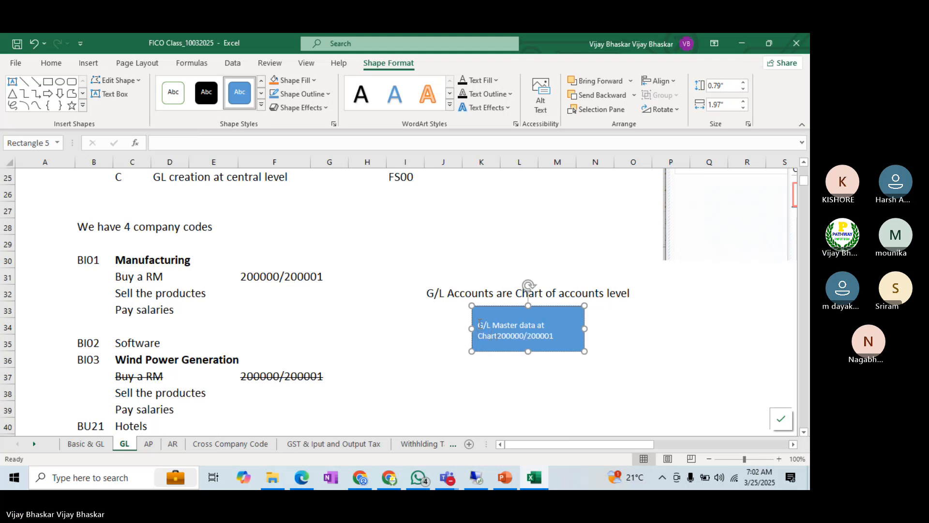
pyautogui.write('accounts')
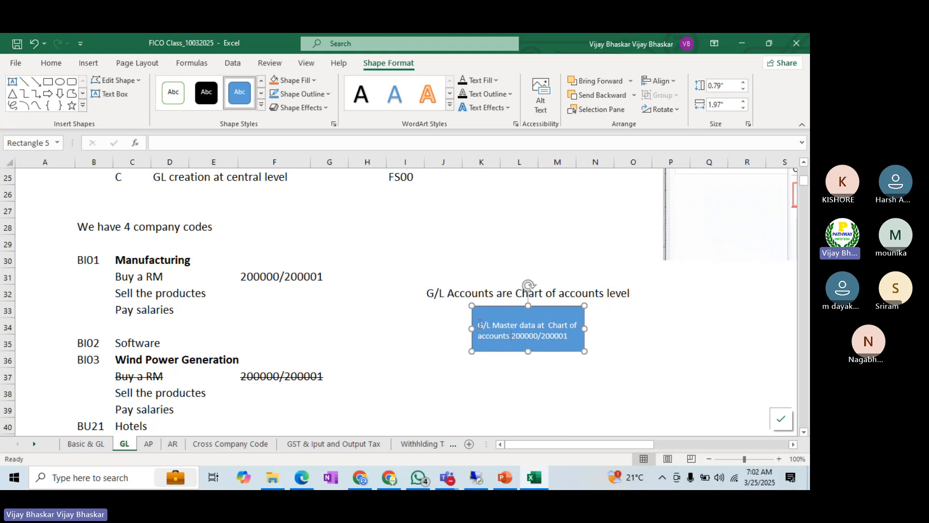
pyautogui.write(' level')
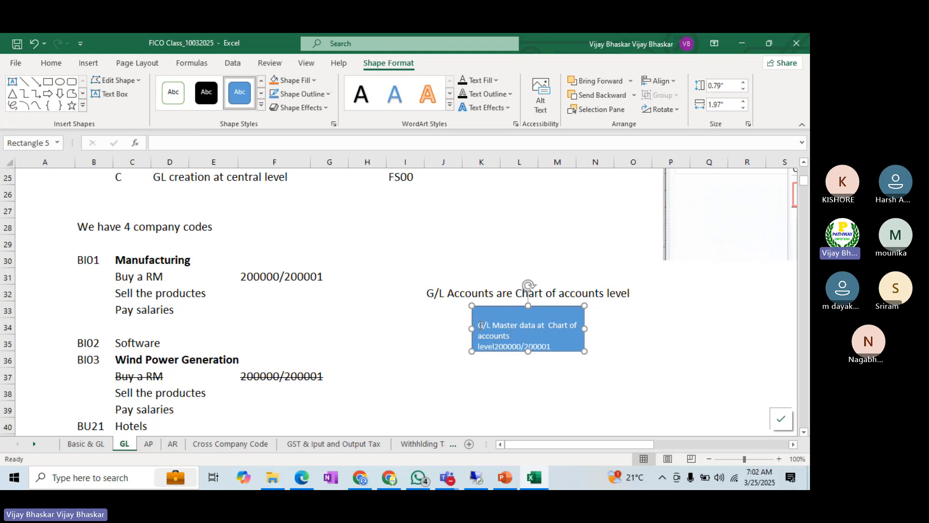
# Step: Insert the text "G/L Master data at Chart of accounts level" ahead of the account numbers in the blue rectangle
pyautogui.press('BackSpace')
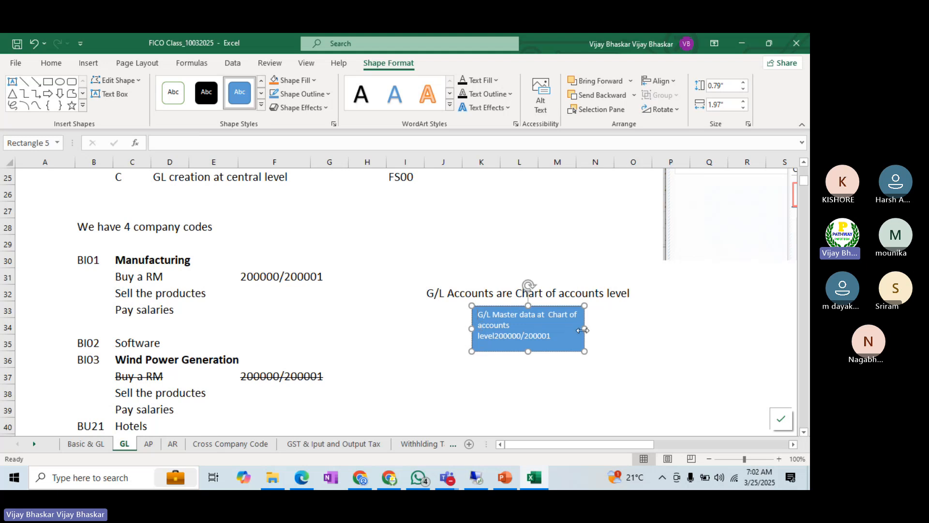
# Step: Resize the blue rectangle to about 0.55" high and 2.24" wide and place it just under the "G/L Accounts are Chart of accounts level" note
pyautogui.moveTo(585, 329); pyautogui.dragTo(600, 327)
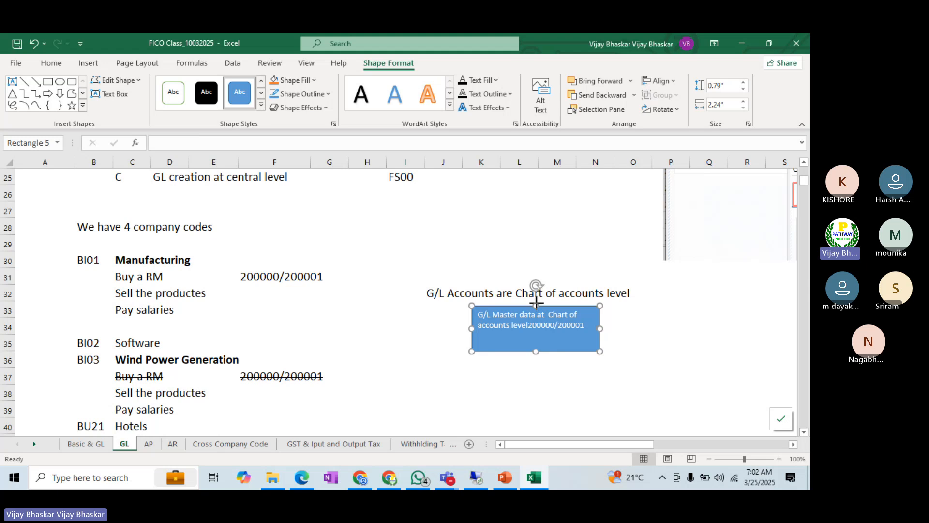
pyautogui.moveTo(536, 306); pyautogui.dragTo(536, 319)
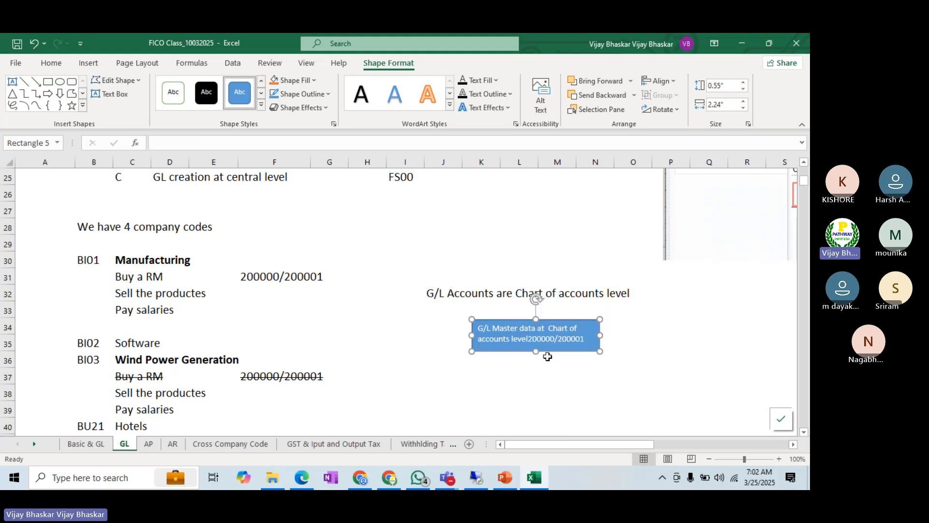
pyautogui.moveTo(551, 351); pyautogui.dragTo(548, 335)
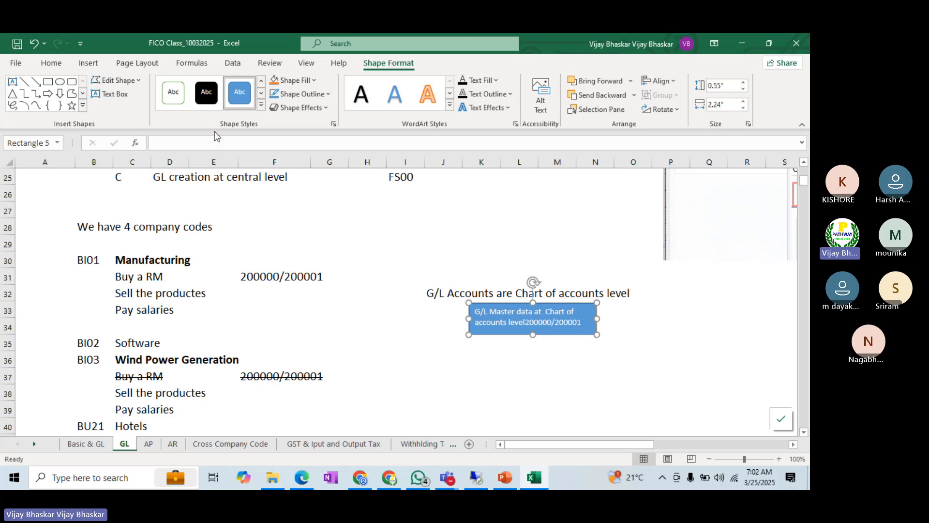
pyautogui.click(261, 105)
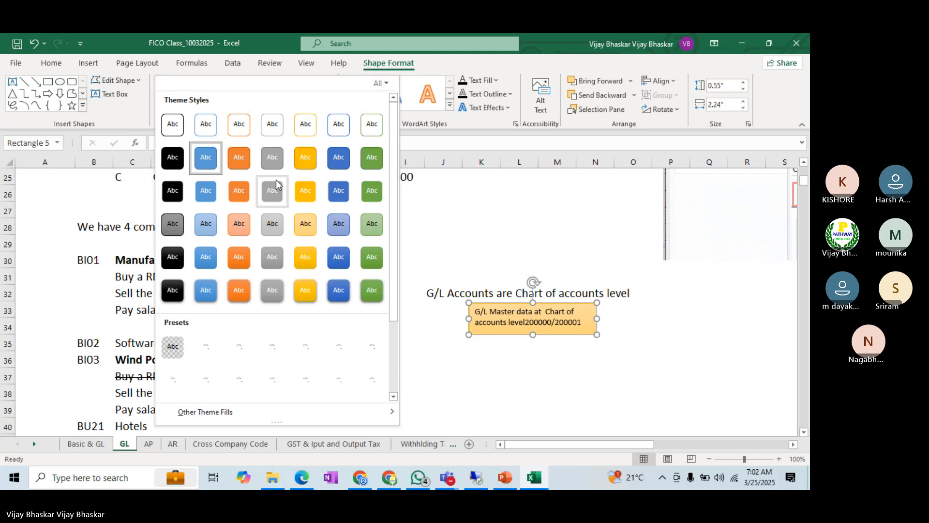
pyautogui.press('Escape')
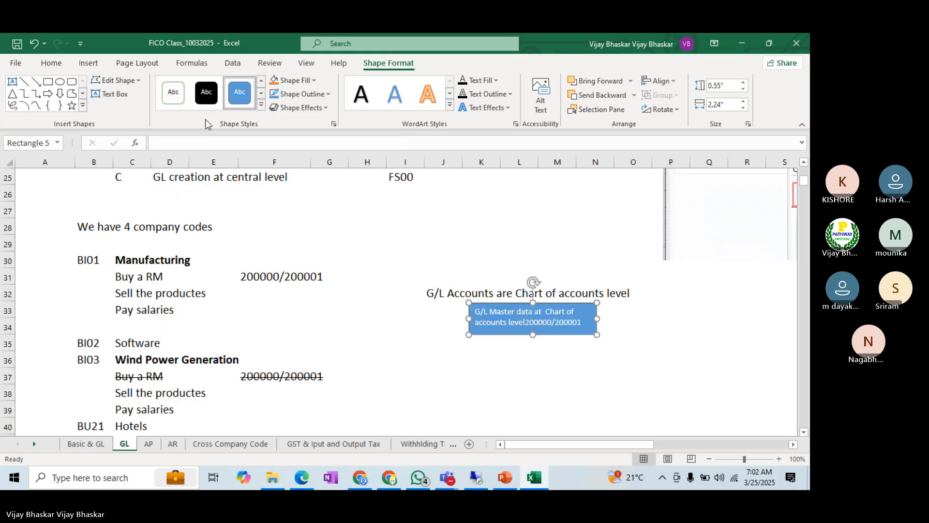
pyautogui.click(261, 107)
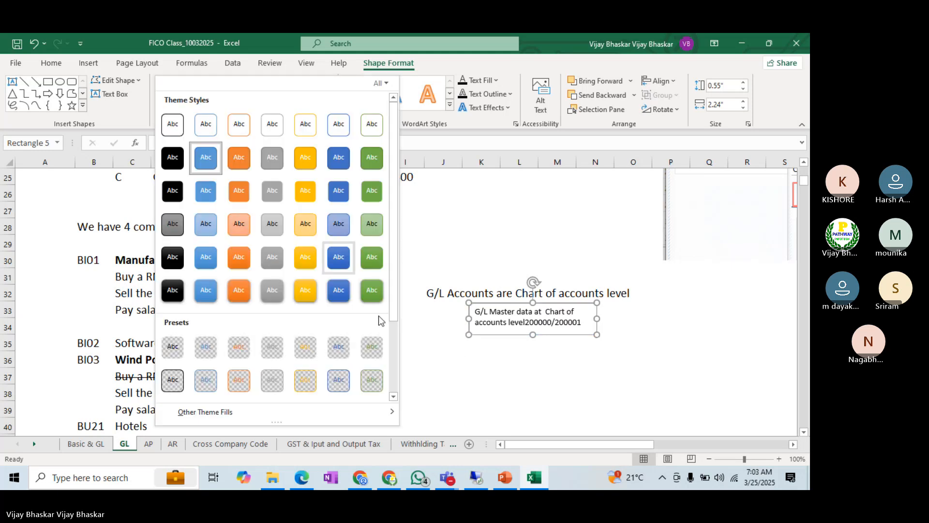
pyautogui.click(481, 376)
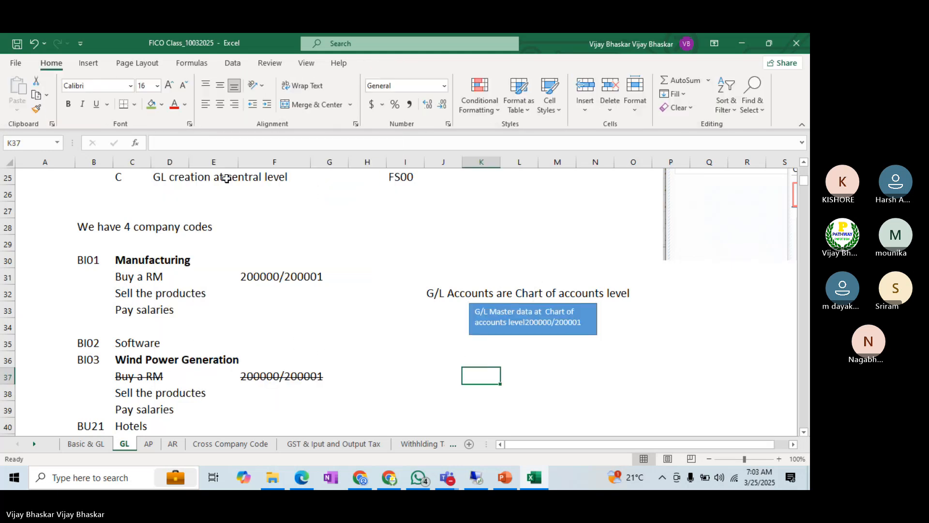
# Step: Draw a rectangle about 0.45" high and 0.87" wide below and left of the blue box, and give it the solid gold theme style
pyautogui.click(84, 67)
pyautogui.click(133, 103)
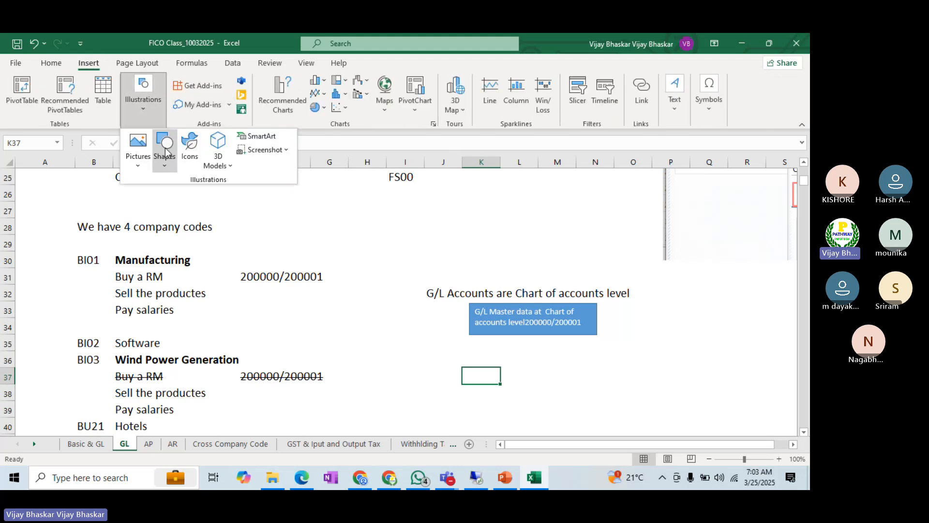
pyautogui.click(165, 160)
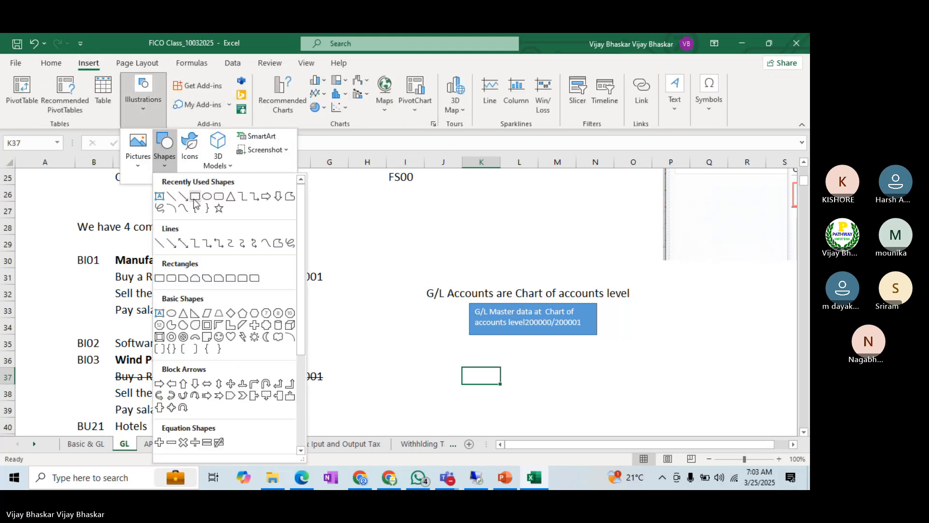
pyautogui.click(194, 198)
pyautogui.moveTo(418, 358); pyautogui.dragTo(468, 383)
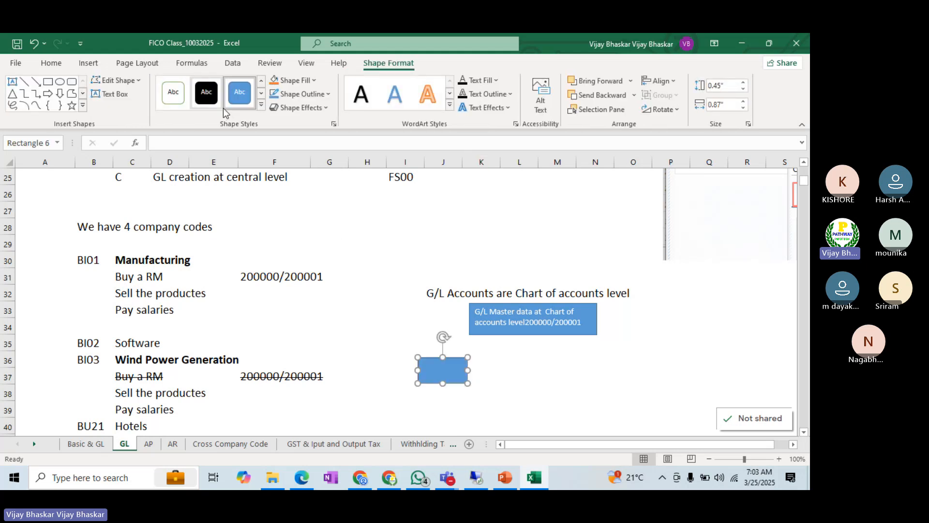
pyautogui.click(260, 111)
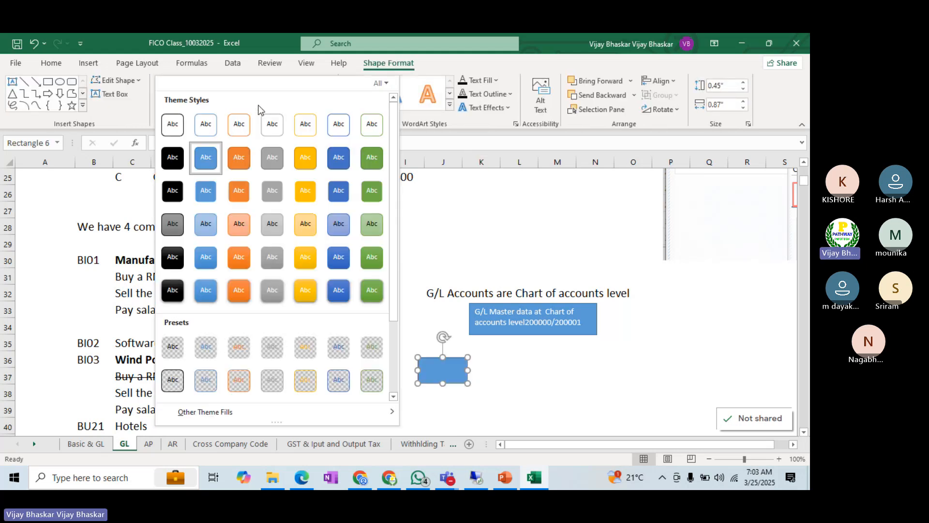
pyautogui.click(306, 159)
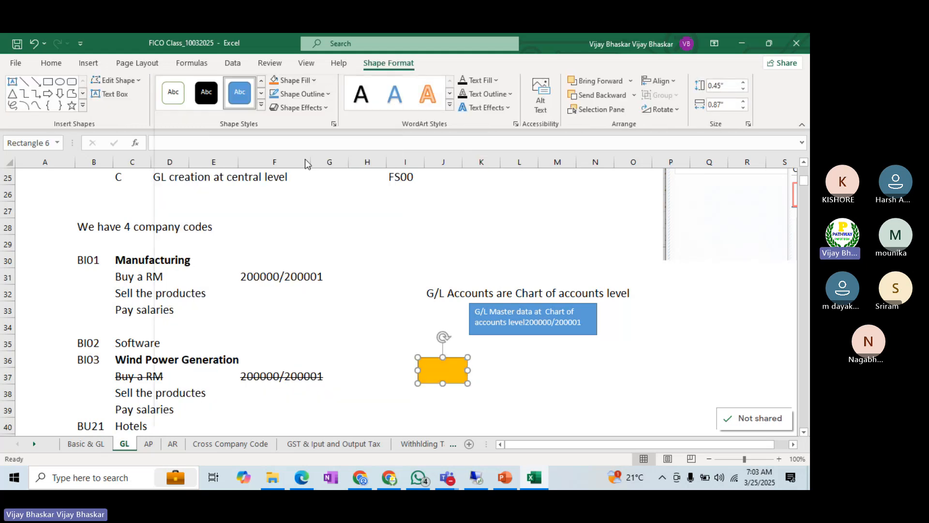
# Step: Add the company code BI01 as text inside the gold rectangle
pyautogui.rightClick(432, 371)
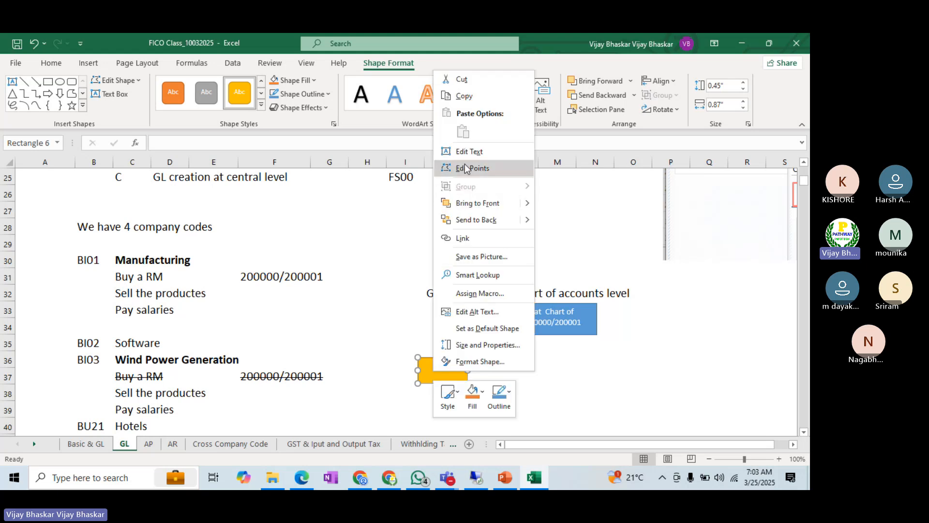
pyautogui.click(465, 168)
pyautogui.click(445, 374)
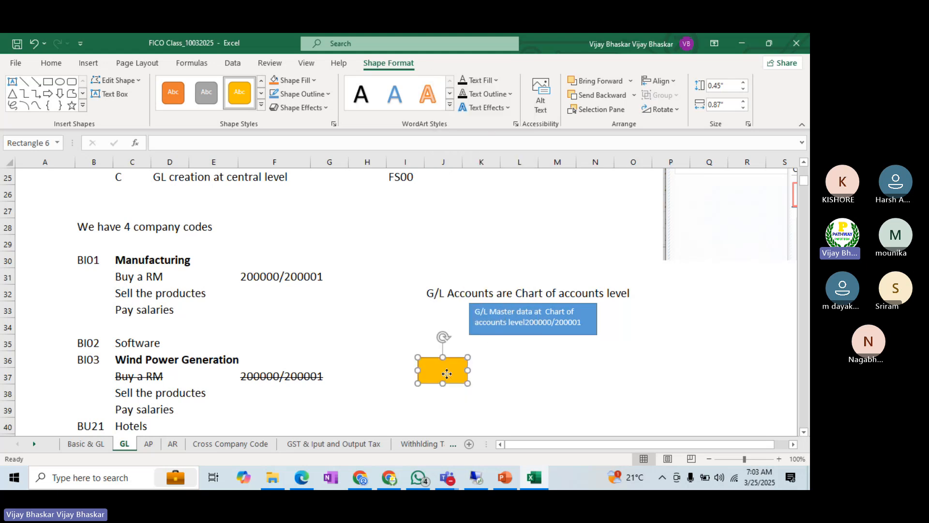
pyautogui.rightClick(448, 375)
pyautogui.click(477, 156)
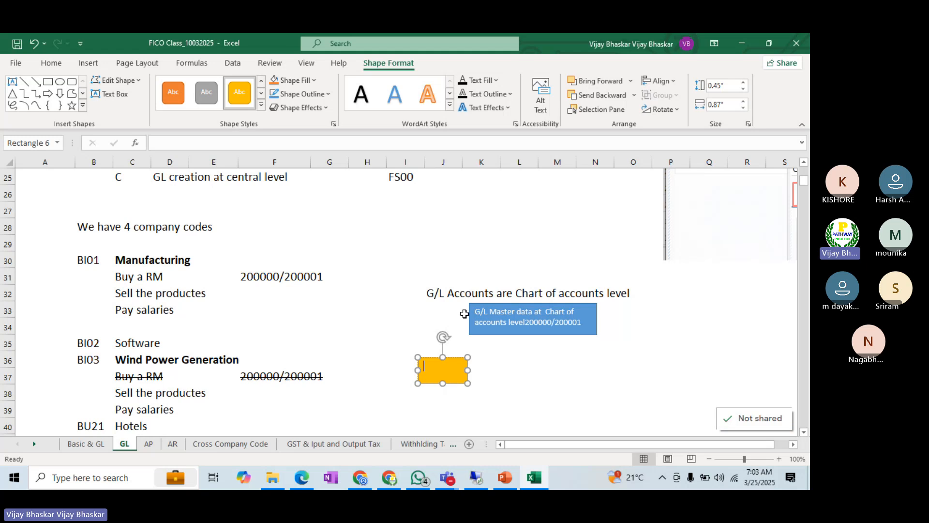
pyautogui.write('B')
pyautogui.click(527, 388)
# Step: Duplicate the gold BI01 box and place the copy level with it, below and right of the blue box
pyautogui.click(455, 382)
pyautogui.hotkey('ctrl', 'c')
pyautogui.click(597, 375)
pyautogui.hotkey('ctrl', 'v')
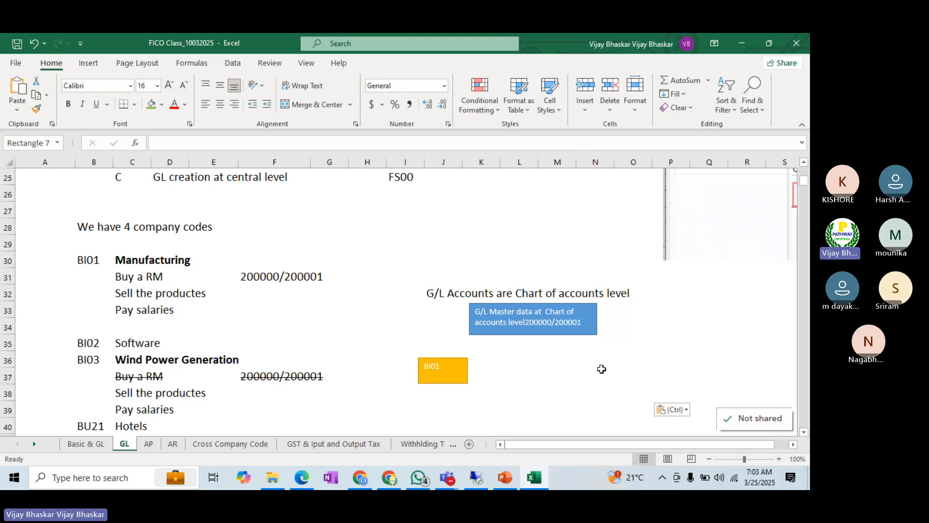
pyautogui.moveTo(607, 393); pyautogui.dragTo(619, 380)
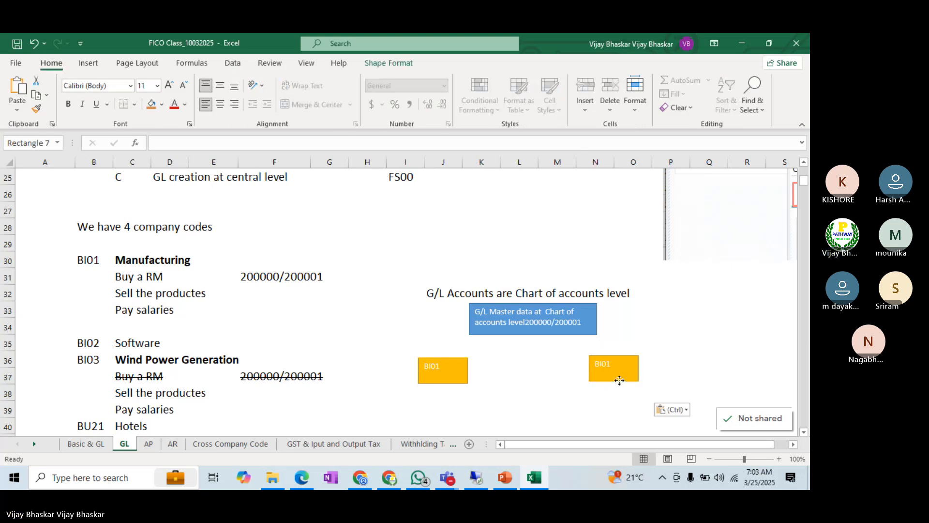
# Step: Change the copied gold box's text to "BI03-Power Generation" and enlarge the box to fit the text
pyautogui.click(605, 362)
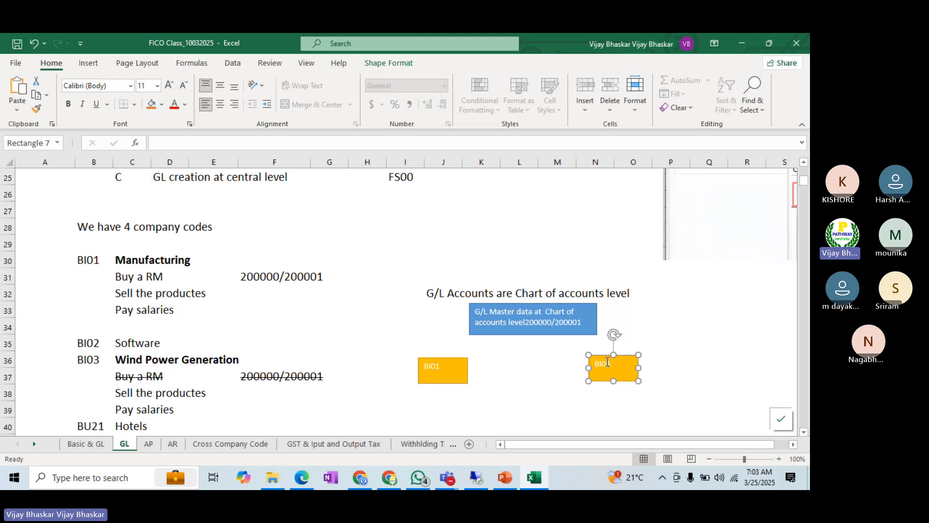
pyautogui.write('-Power')
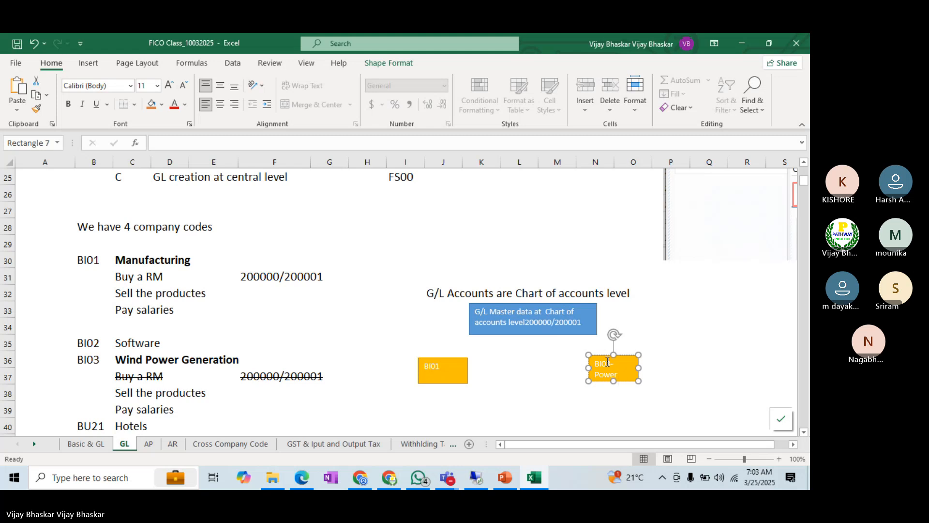
pyautogui.write('ti')
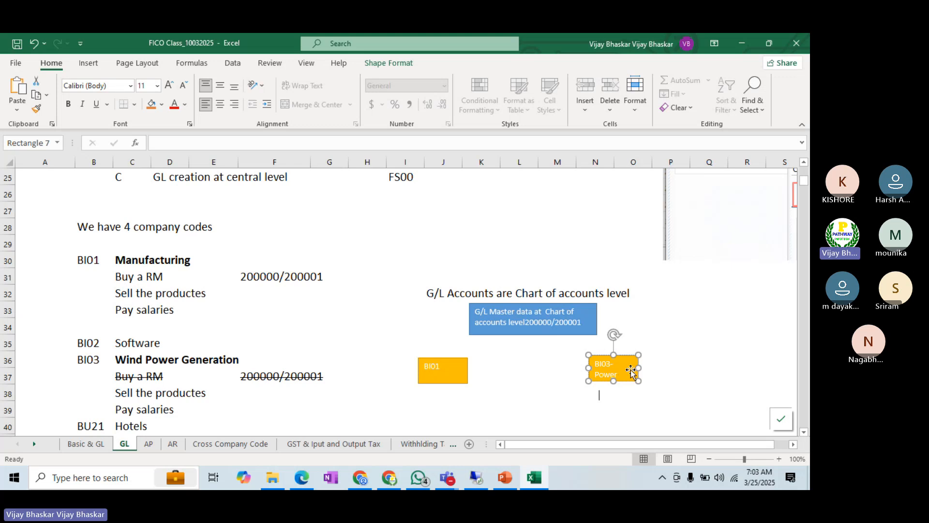
pyautogui.click(646, 367)
pyautogui.moveTo(646, 367); pyautogui.dragTo(624, 391)
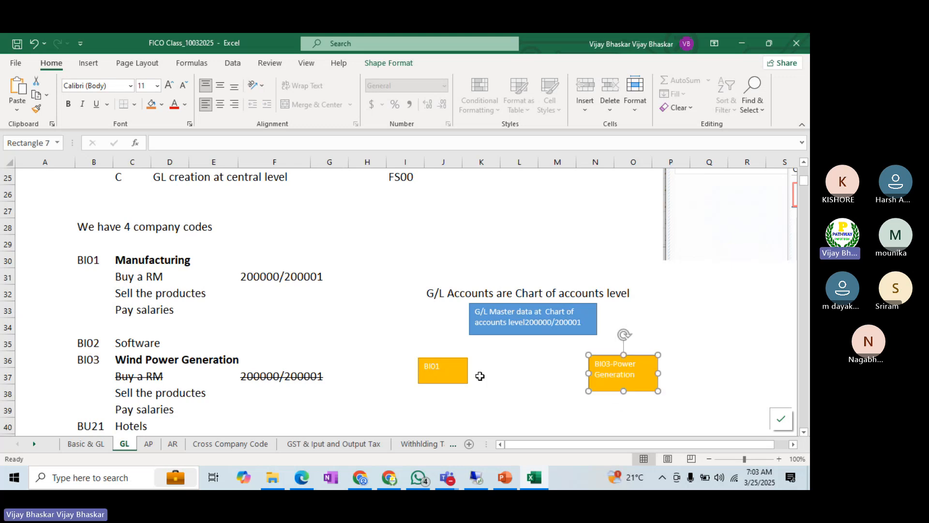
# Step: Extend the original gold box's text to "BI01-Manufacturing" and enlarge the box to fit the text
pyautogui.click(442, 366)
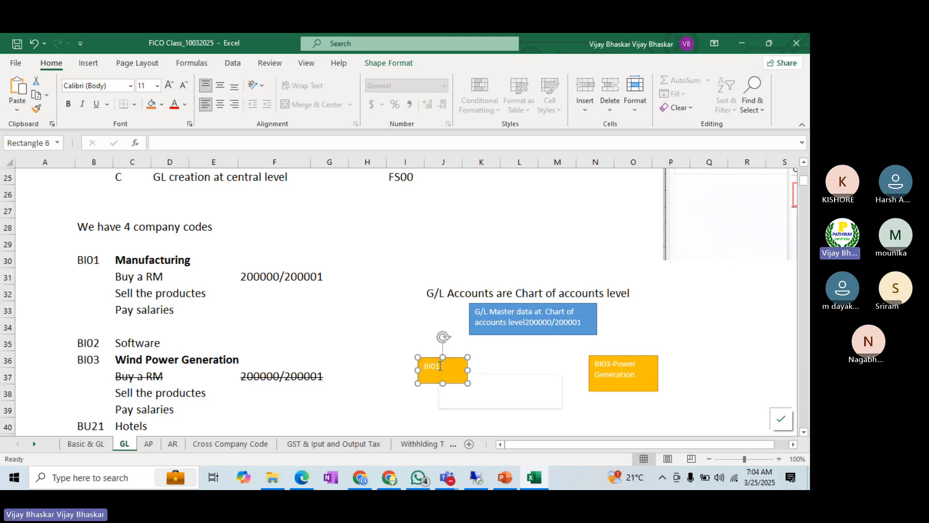
pyautogui.write('n')
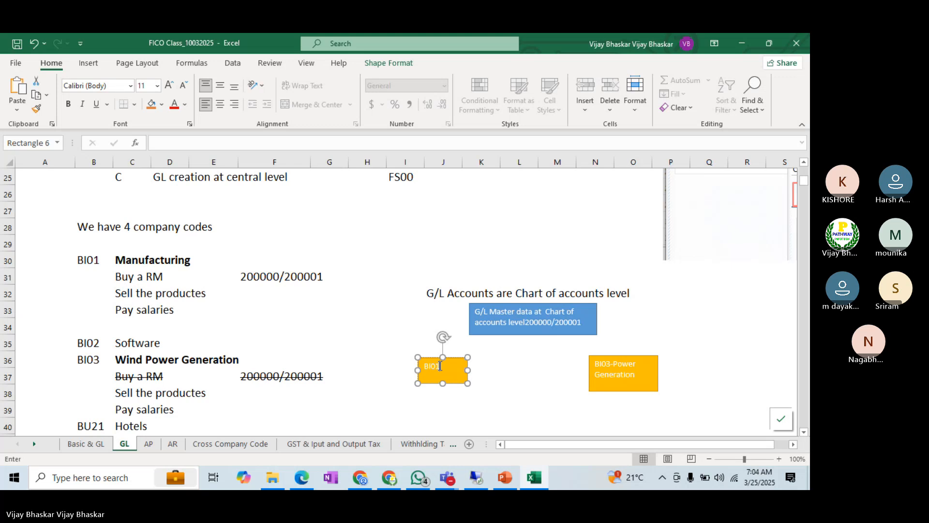
pyautogui.write('u')
pyautogui.click(521, 449)
pyautogui.write('Manu')
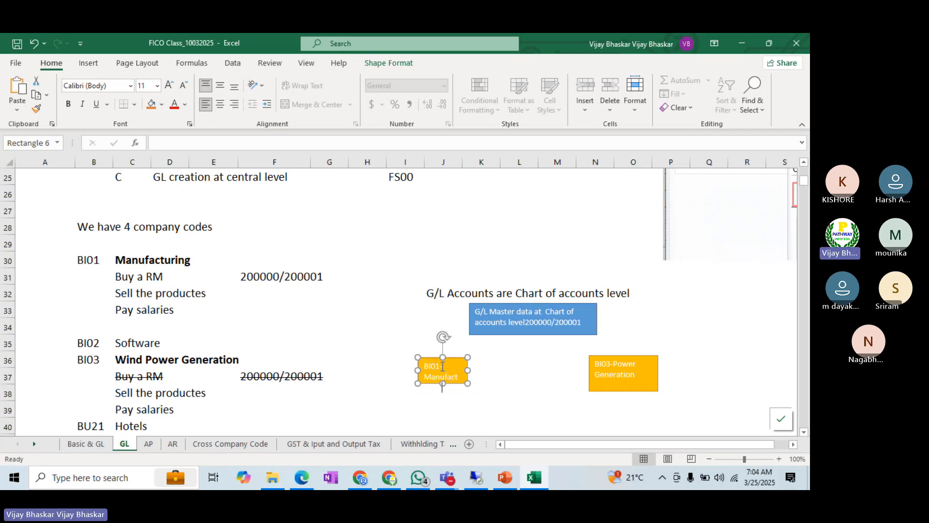
pyautogui.write('facturing')
pyautogui.moveTo(443, 384)
pyautogui.mouseDown()
pyautogui.moveTo(443, 401)
pyautogui.moveTo(488, 378)
pyautogui.moveTo(452, 388)
pyautogui.mouseUp()
pyautogui.click(516, 381)
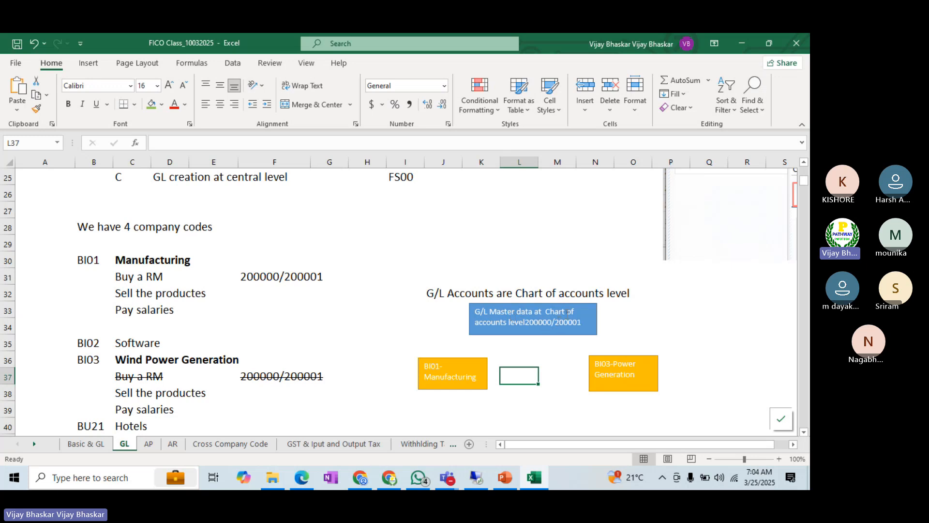
# Step: Insert "Raw Materials Purchase" before "G/L Master data" at the start of the blue box's text
pyautogui.click(478, 312)
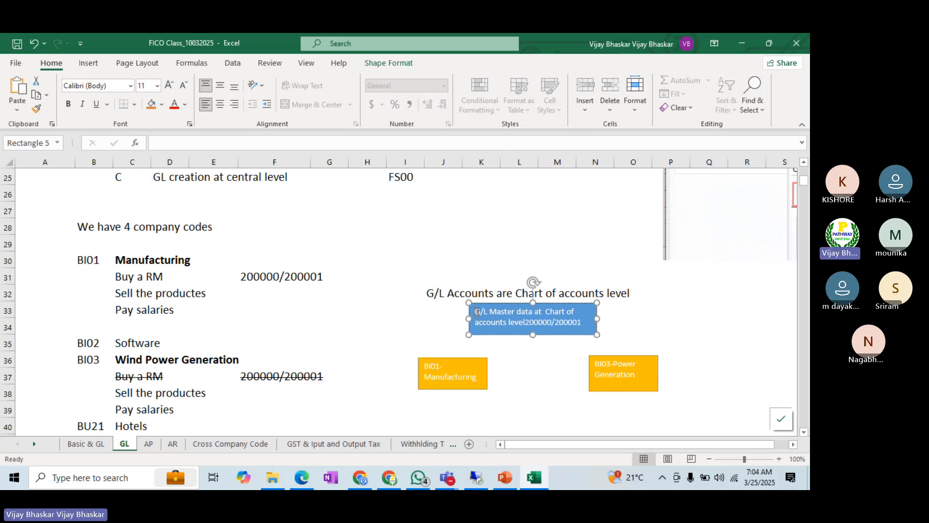
pyautogui.write('F')
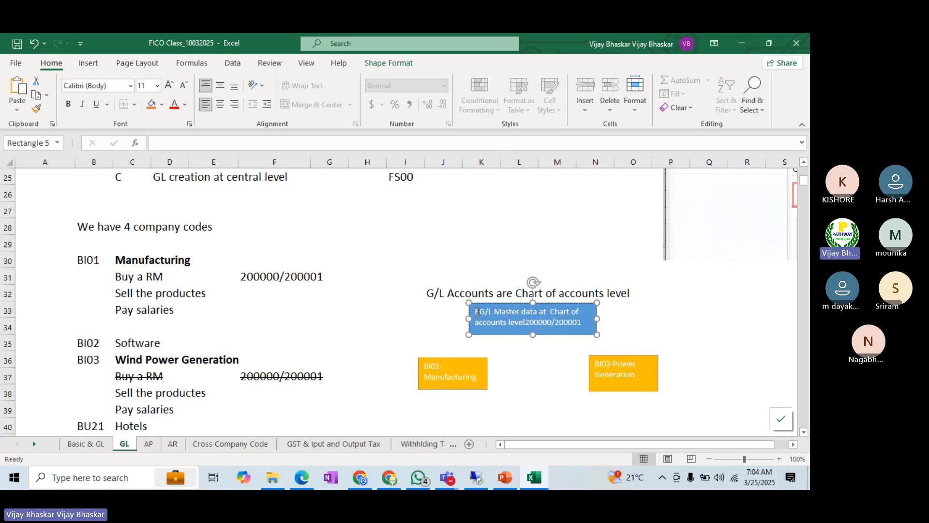
pyautogui.write('aw')
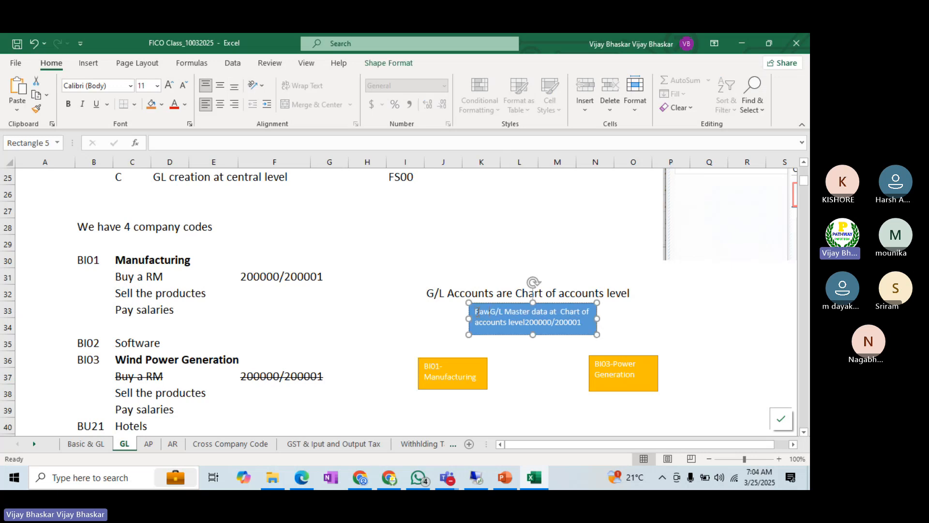
pyautogui.press('BackSpace')
pyautogui.press('BackSpace')
pyautogui.press('BackSpace')
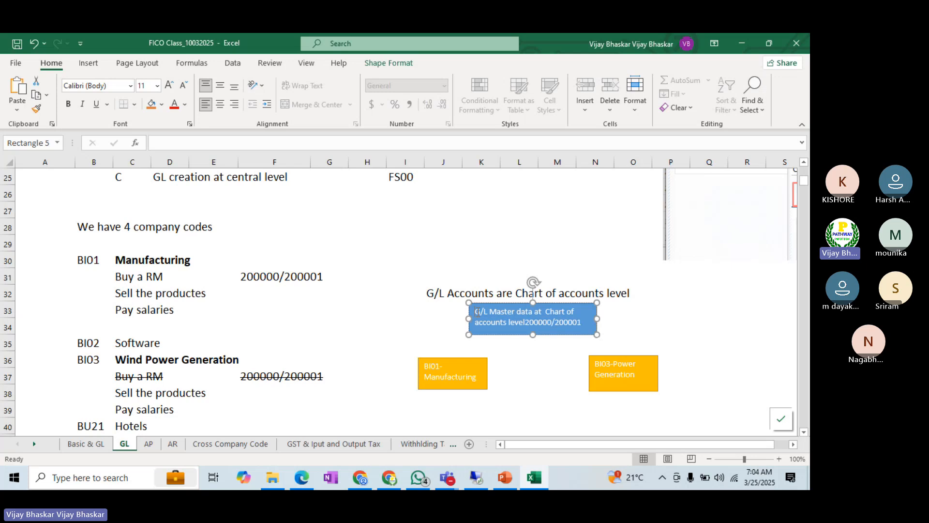
pyautogui.write('Raw Mater')
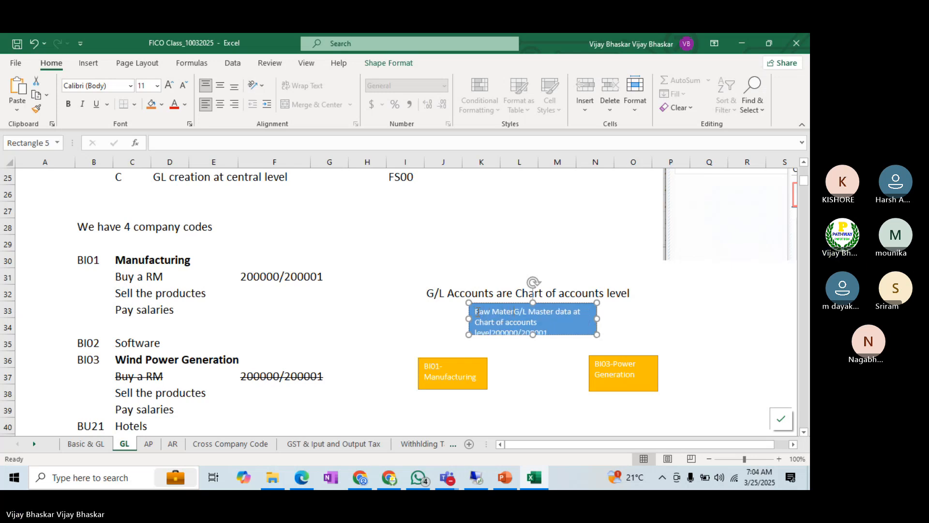
pyautogui.write('ials P')
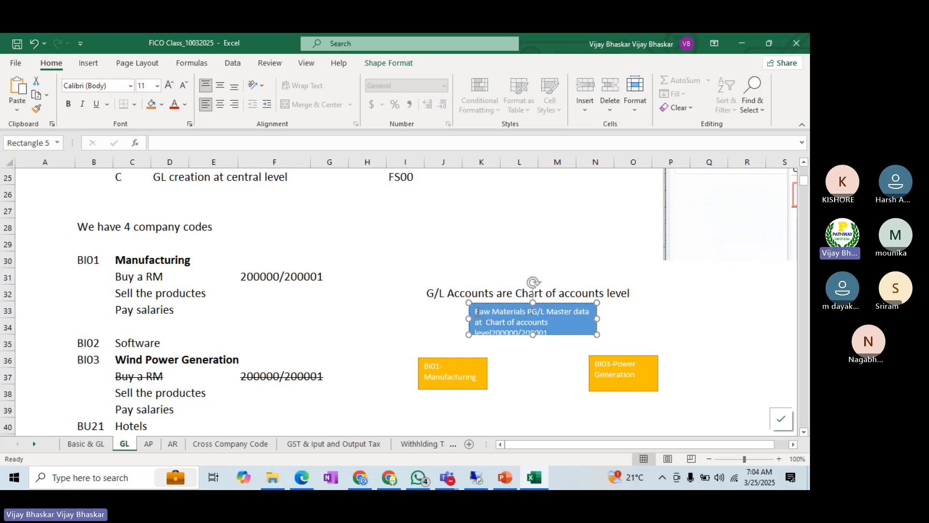
pyautogui.write('urchase')
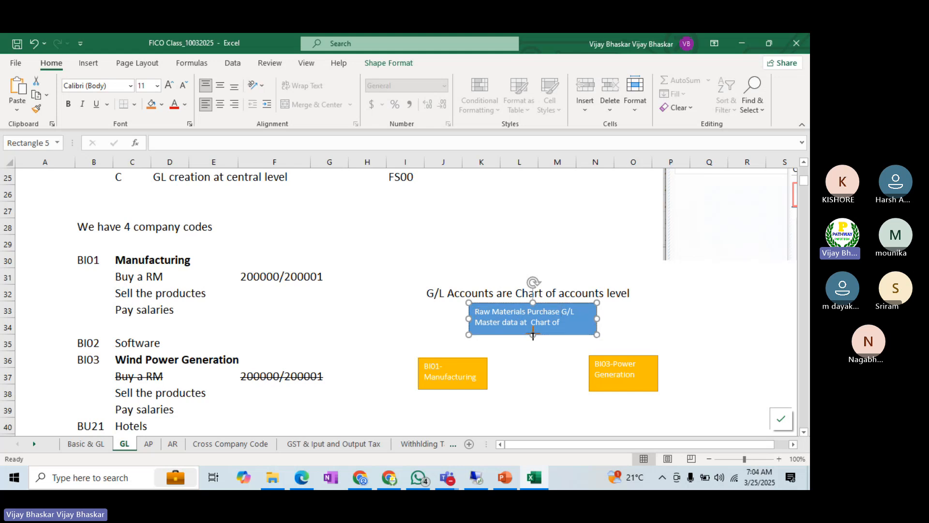
# Step: Enlarge the blue box in height and width until its whole text fits inside
pyautogui.moveTo(533, 335); pyautogui.dragTo(533, 340)
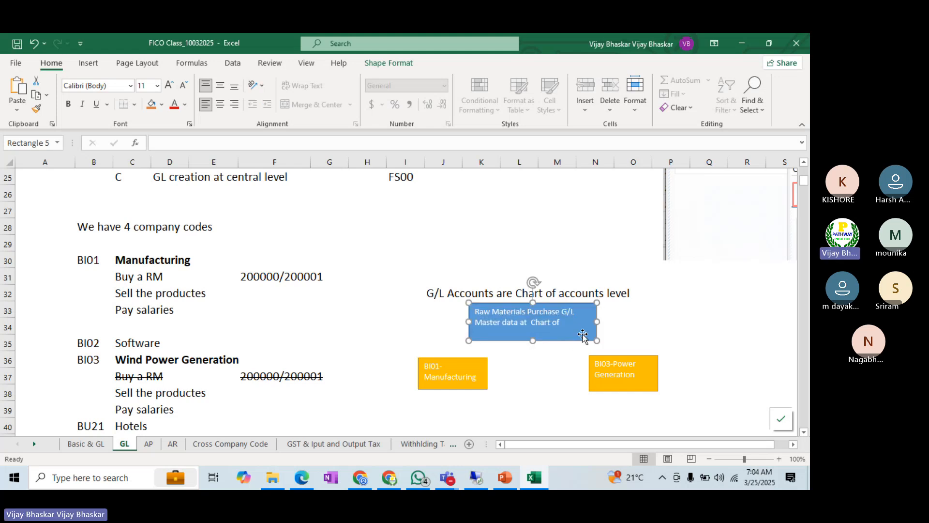
pyautogui.moveTo(596, 321); pyautogui.dragTo(607, 321)
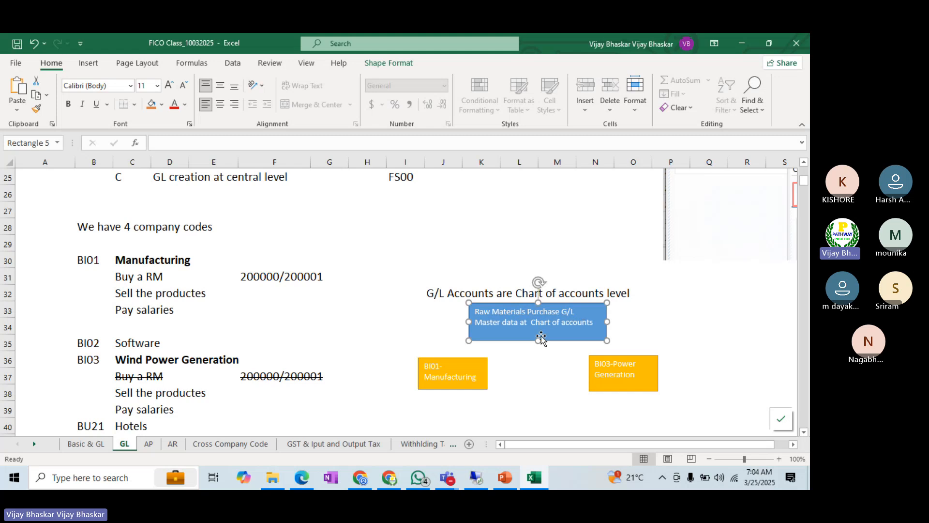
pyautogui.moveTo(538, 303); pyautogui.dragTo(534, 298)
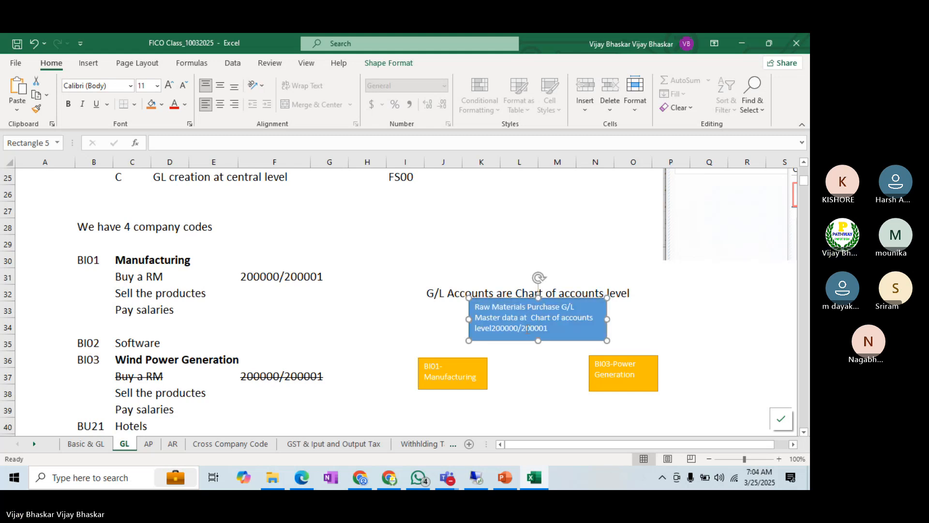
pyautogui.click(519, 346)
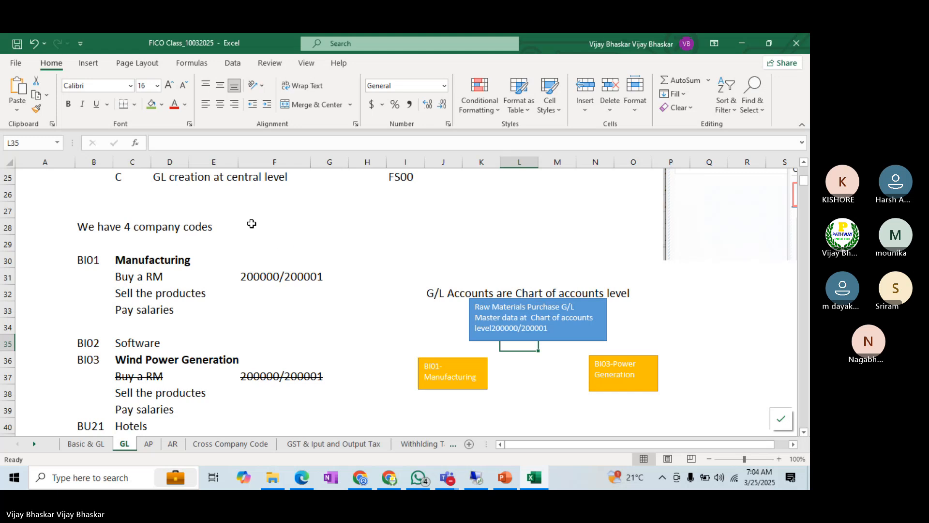
# Step: Draw a straight arrow from the lower edge of the blue box to the gold BI01-Manufacturing box
pyautogui.click(89, 63)
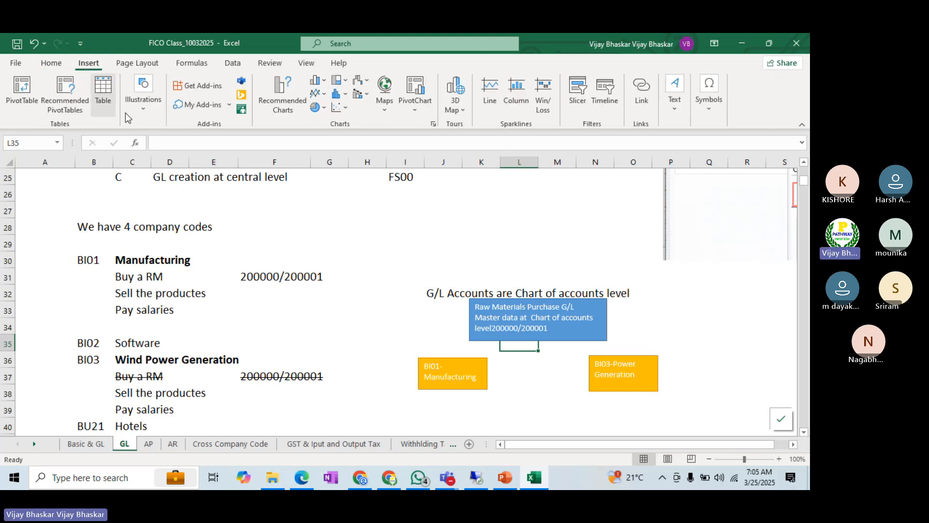
pyautogui.click(144, 104)
pyautogui.click(164, 155)
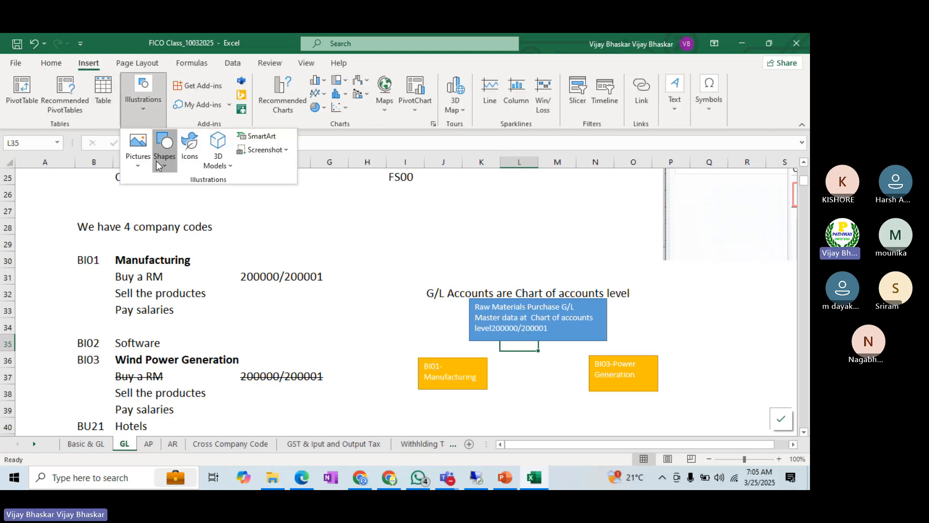
pyautogui.click(183, 197)
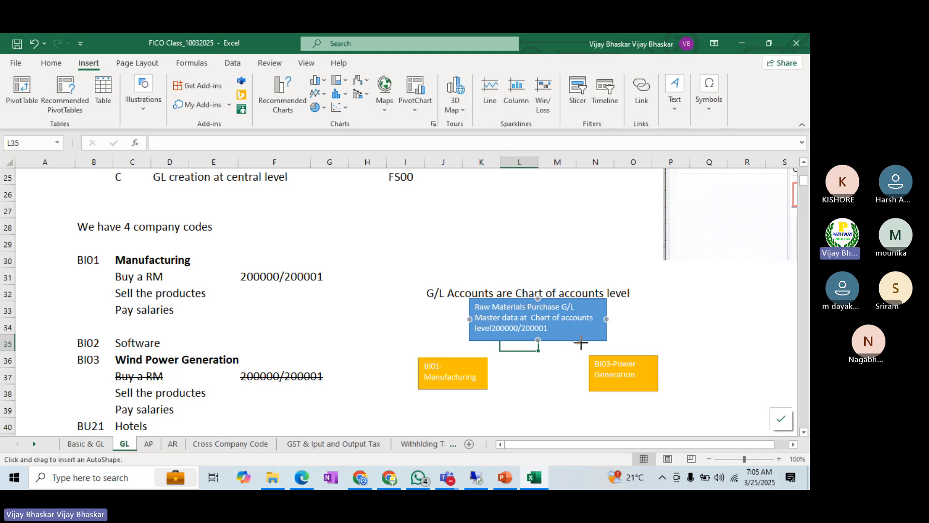
pyautogui.moveTo(572, 341); pyautogui.dragTo(486, 362)
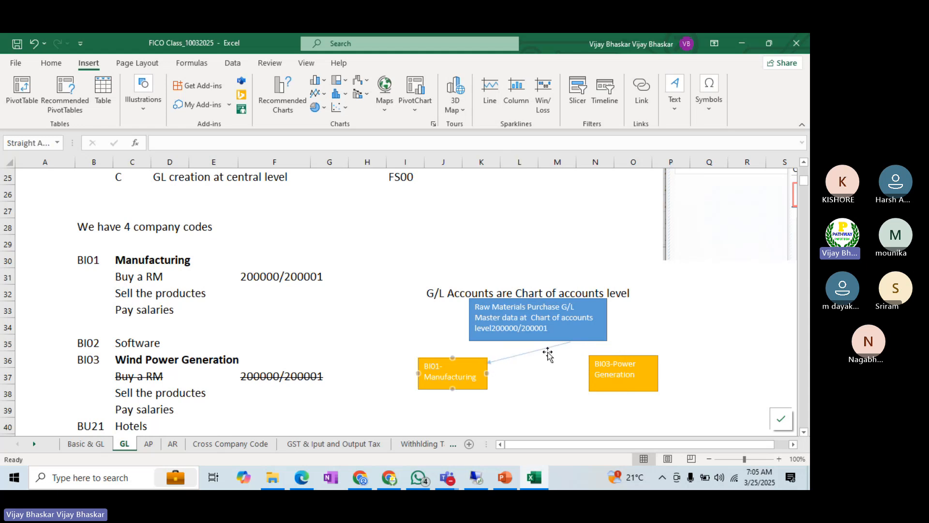
pyautogui.moveTo(570, 344); pyautogui.dragTo(498, 342)
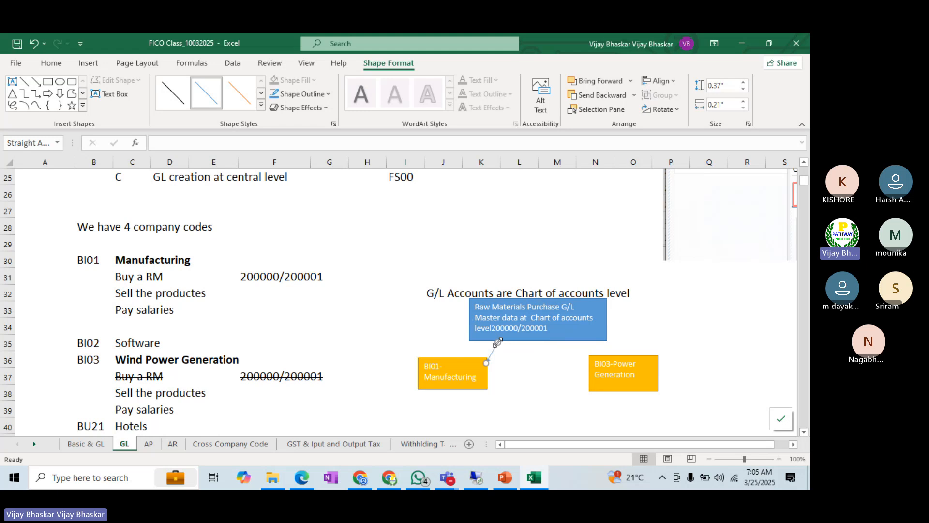
pyautogui.click(442, 408)
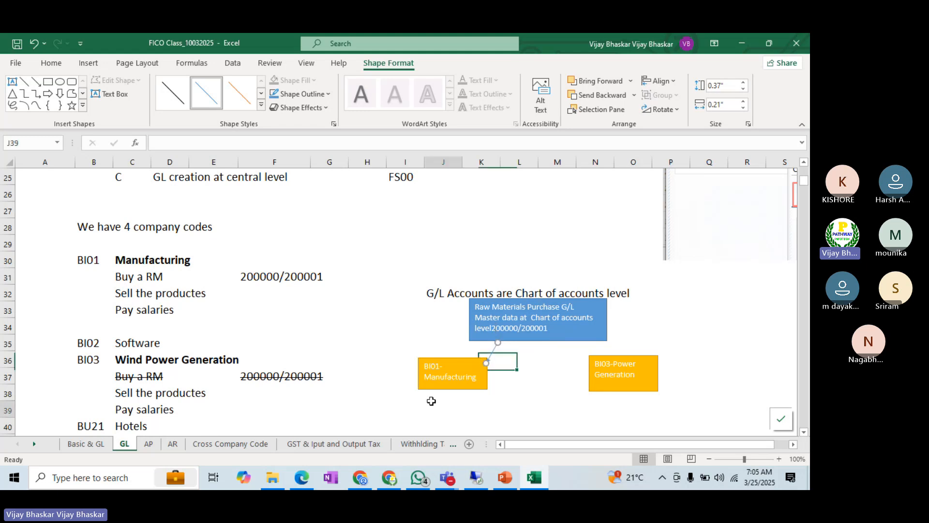
# Step: Add a space before the G/L account numbers in the blue box and copy them into cell J39, matching the destination formatting
pyautogui.click(493, 327)
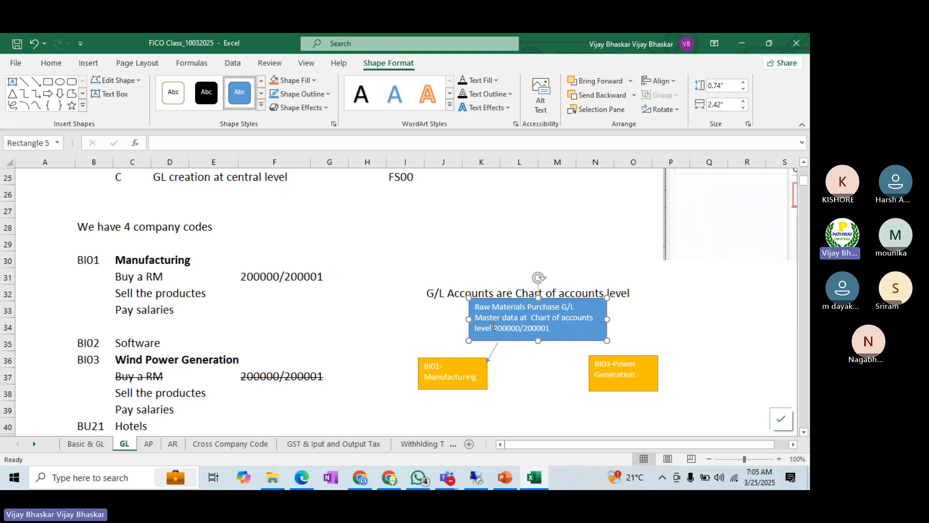
pyautogui.doubleClick(493, 328)
pyautogui.hotkey('ctrl', 'c')
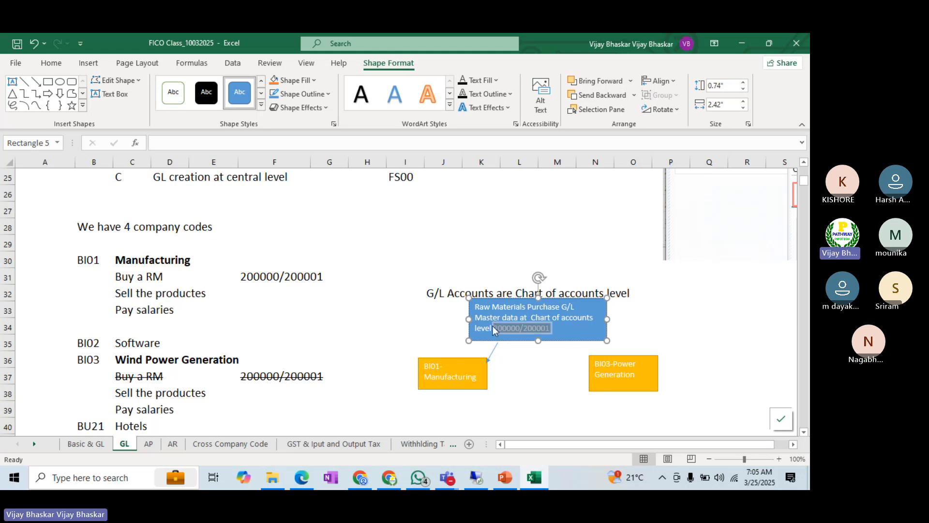
pyautogui.click(456, 404)
pyautogui.hotkey('ctrl', 'v')
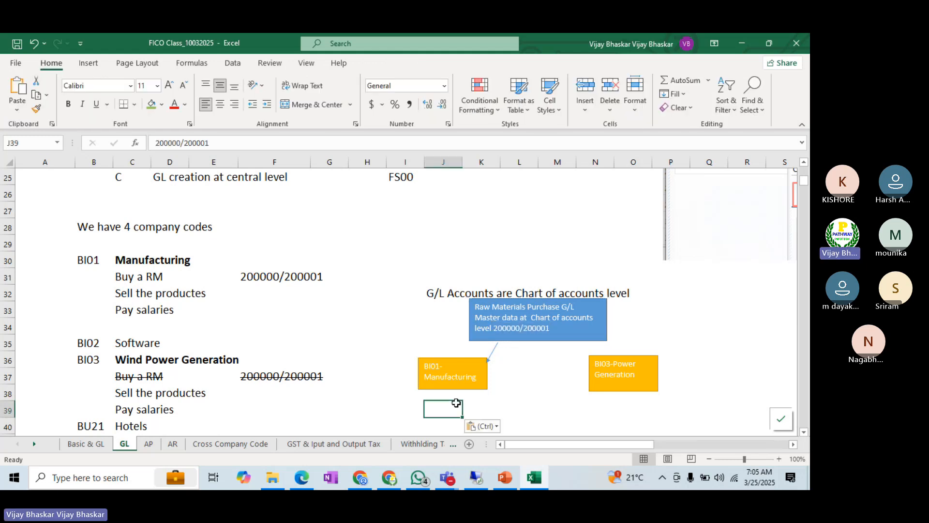
pyautogui.click(494, 427)
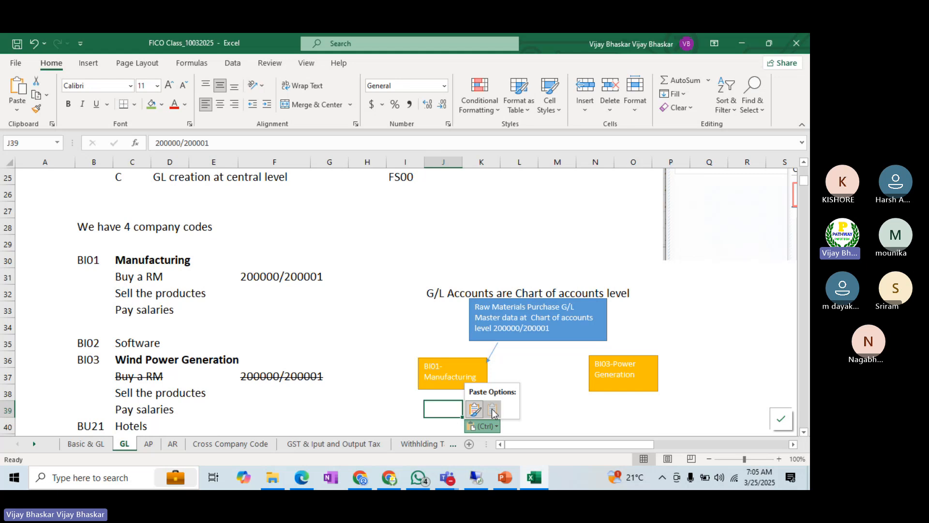
pyautogui.click(493, 410)
pyautogui.click(560, 408)
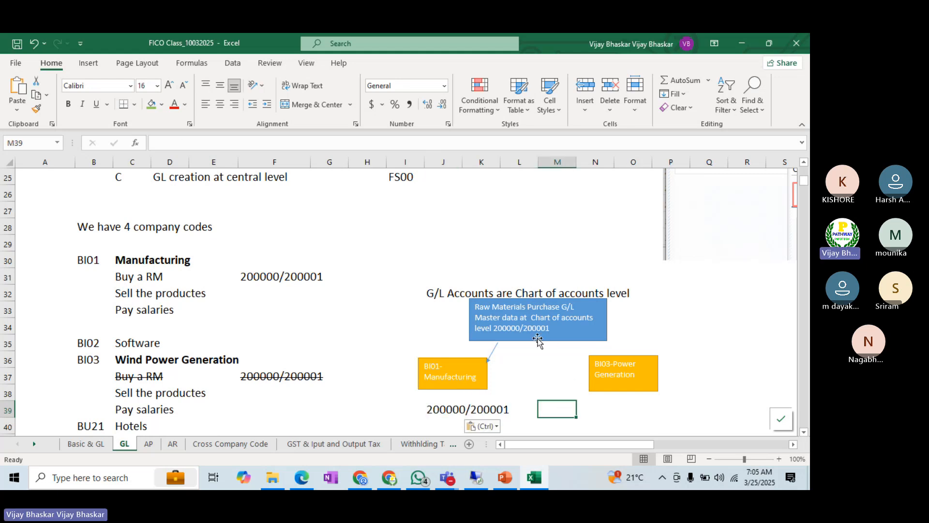
pyautogui.click(84, 68)
pyautogui.click(141, 113)
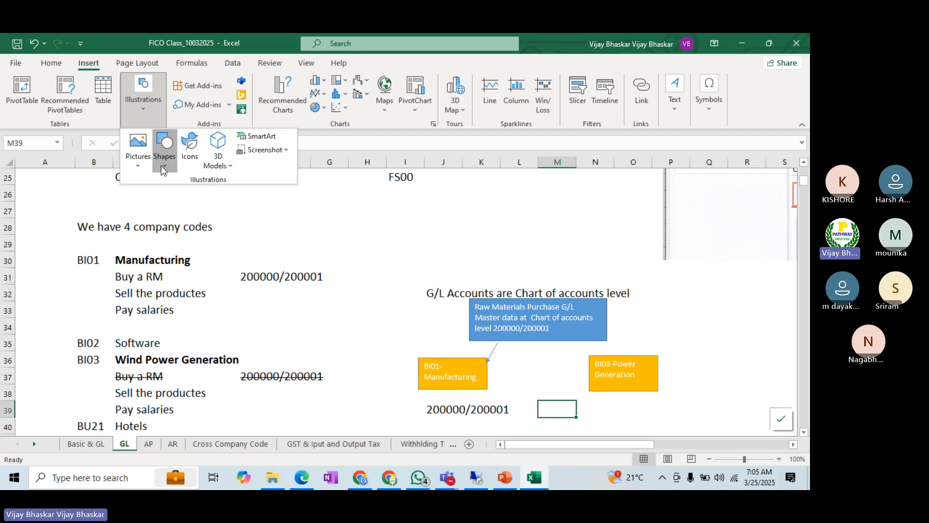
pyautogui.click(164, 154)
pyautogui.click(183, 196)
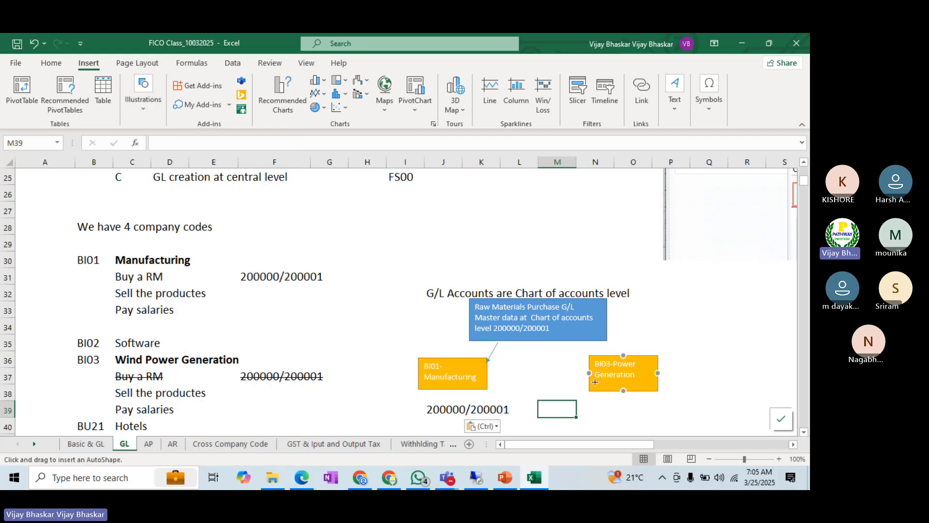
pyautogui.scroll(-1, 604, 396)
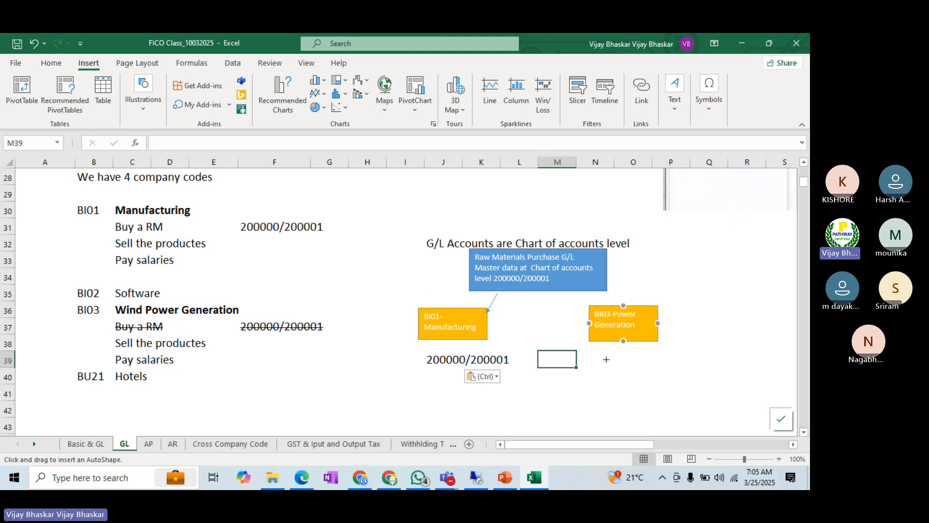
pyautogui.press('Escape')
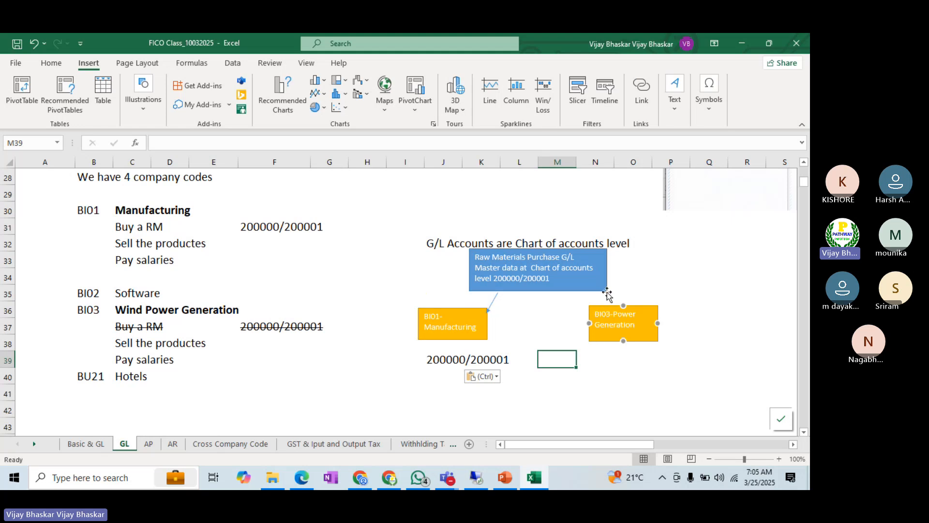
pyautogui.click(603, 370)
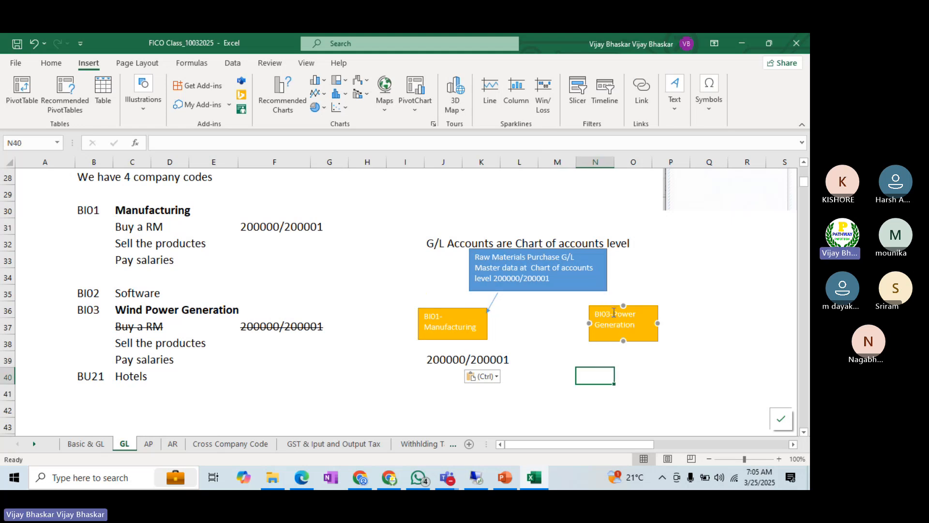
pyautogui.click(443, 363)
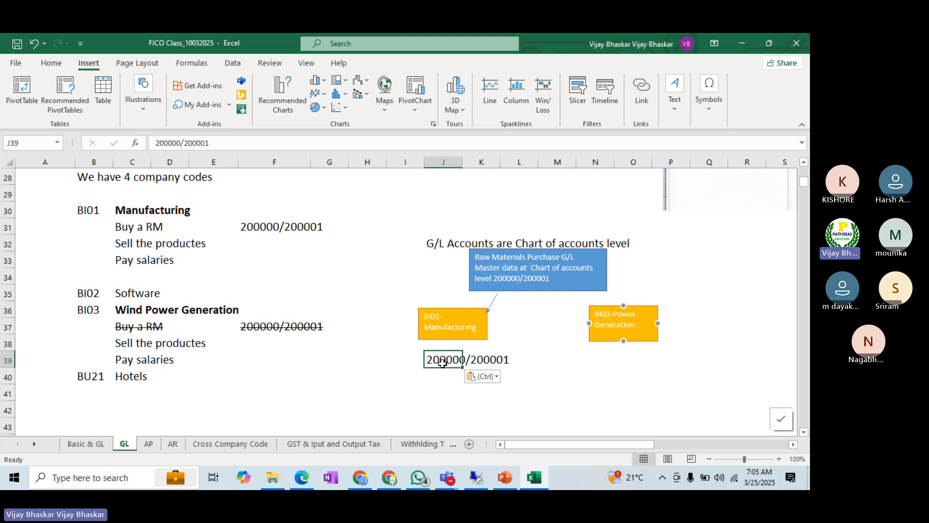
pyautogui.click(614, 358)
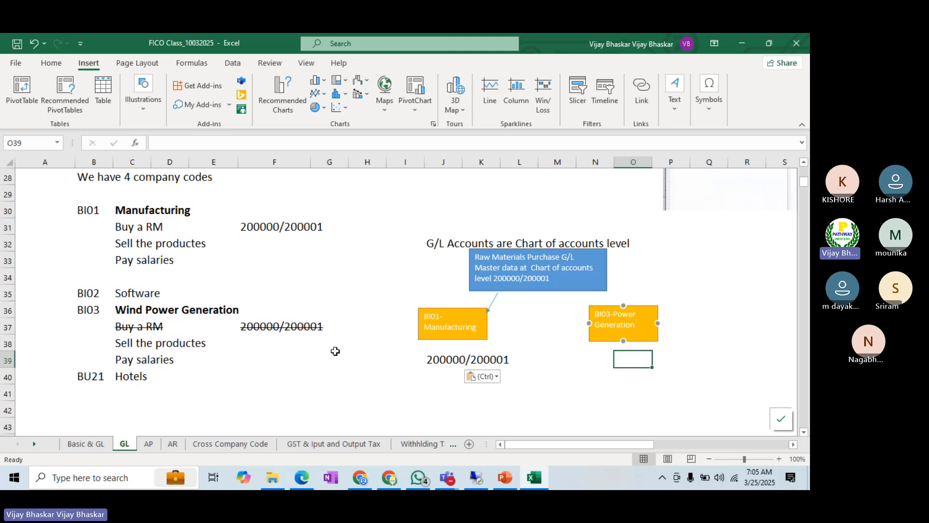
# Step: Review the row on G/L creation at chart of accounts level and the embedded SAP screenshots of chart-of-accounts and company code data
pyautogui.scroll(3, 335, 351)
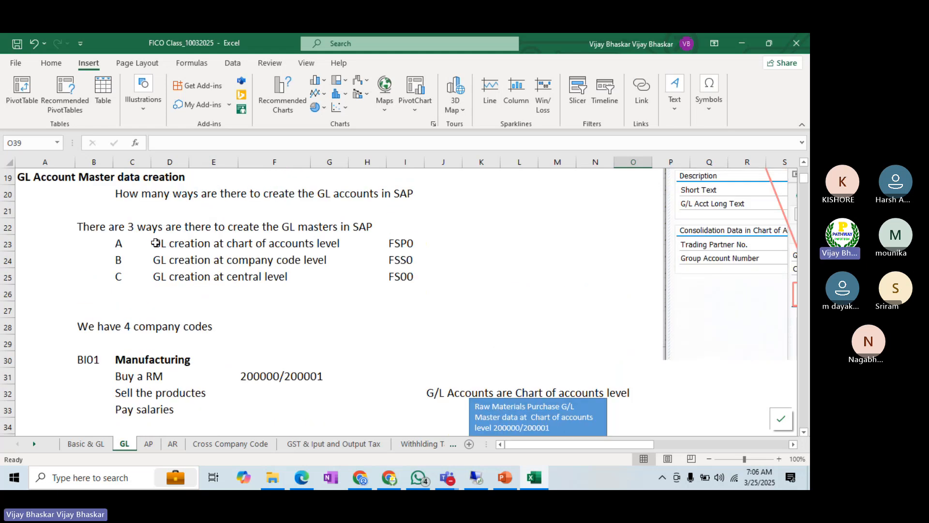
pyautogui.moveTo(156, 243); pyautogui.dragTo(400, 239)
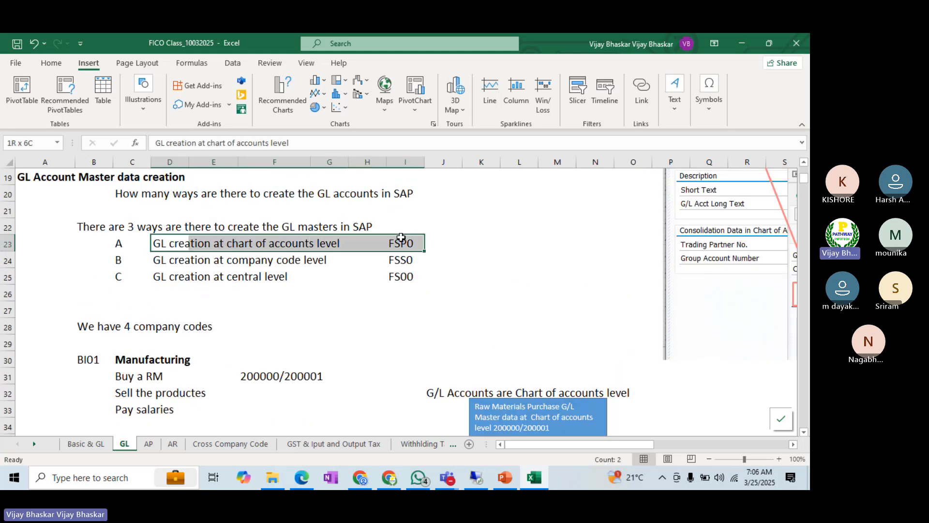
pyautogui.click(774, 444)
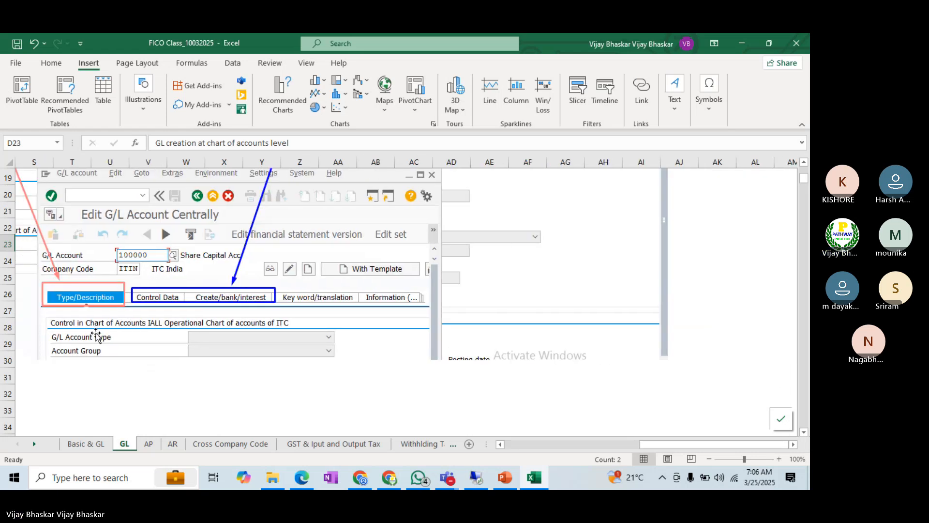
pyautogui.scroll(2, 96, 335)
pyautogui.scroll(3, 96, 335)
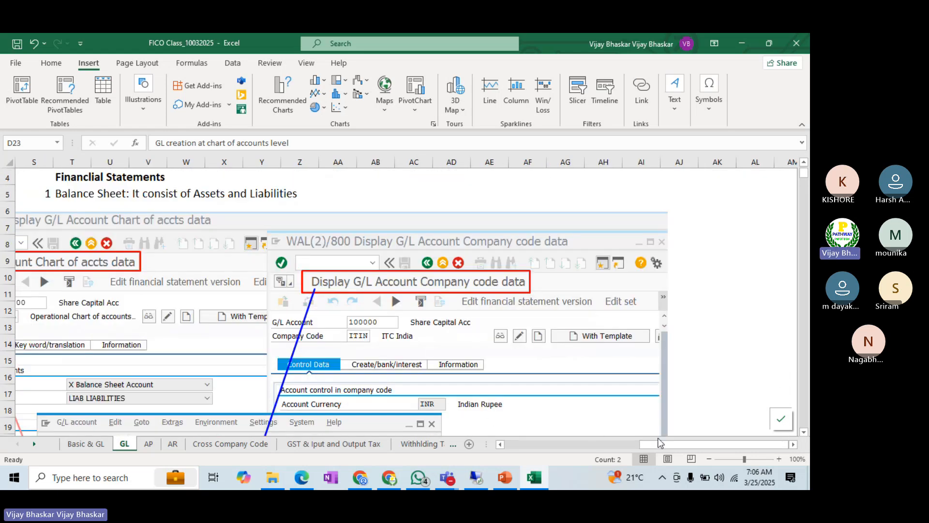
pyautogui.moveTo(658, 442); pyautogui.dragTo(602, 444)
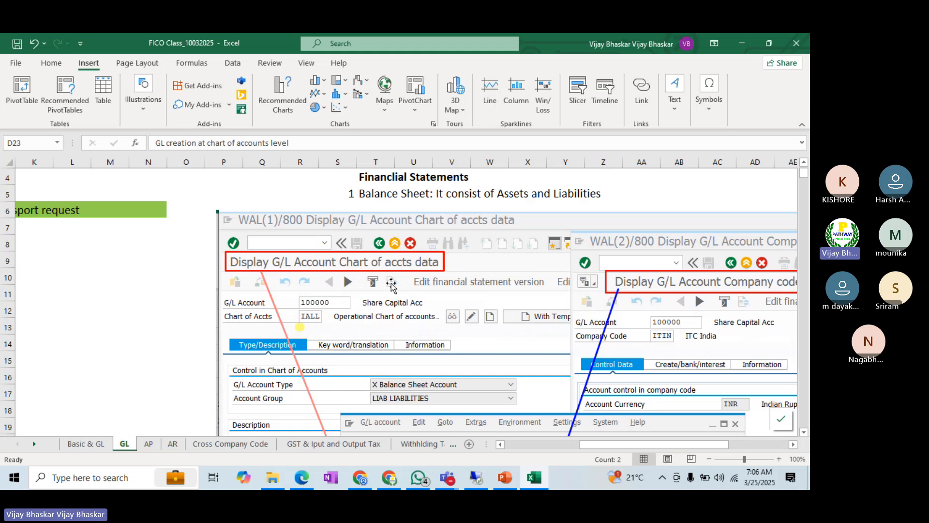
pyautogui.scroll(-1, 389, 284)
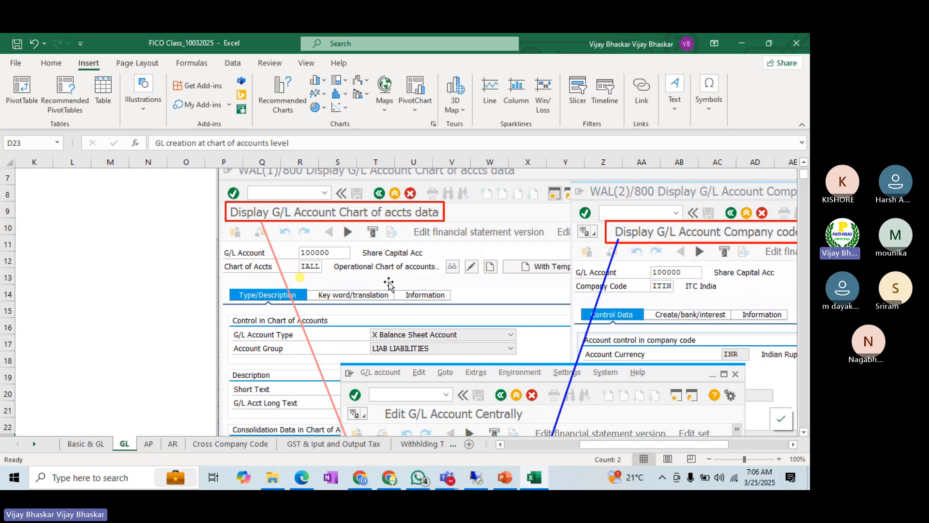
# Step: Examine the embedded central G/L account screenshot, the three G/L creation methods and the company-code diagram for BI01 and BI03
pyautogui.scroll(-1, 389, 284)
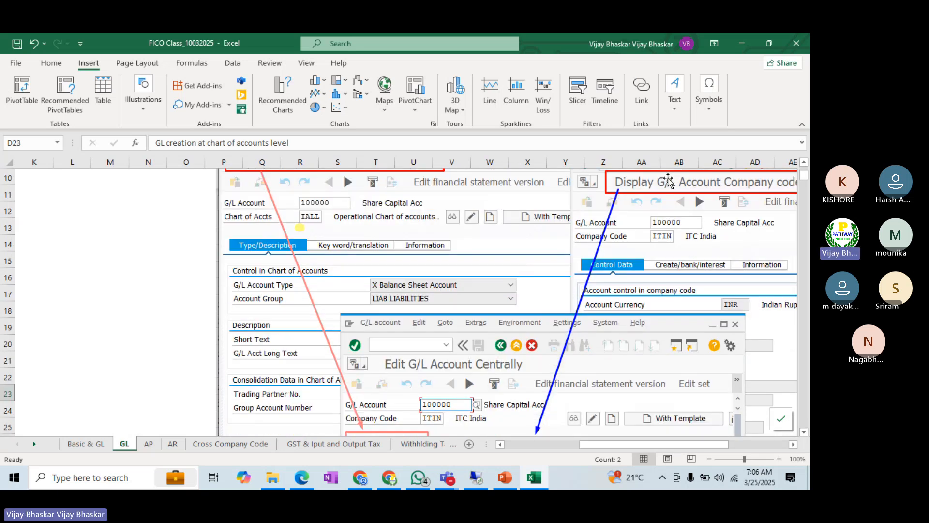
pyautogui.scroll(-2, 522, 376)
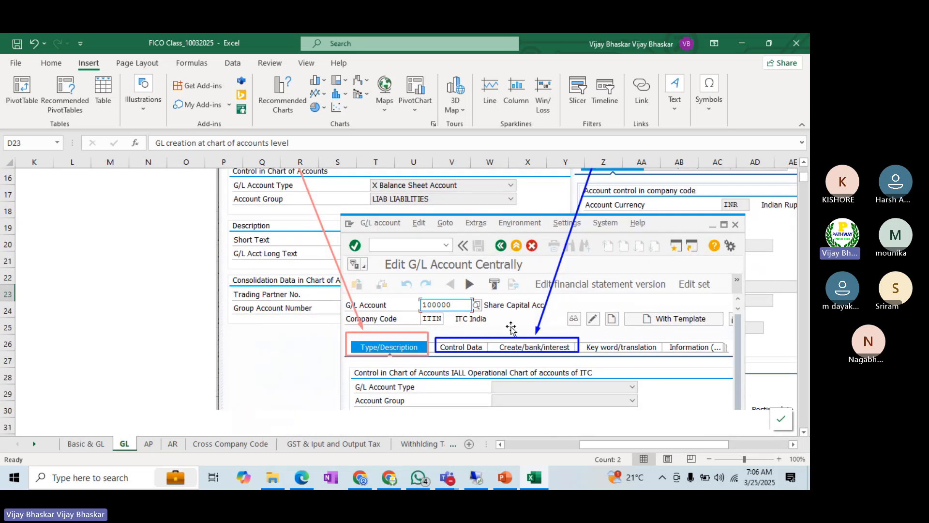
pyautogui.click(513, 446)
pyautogui.click(192, 354)
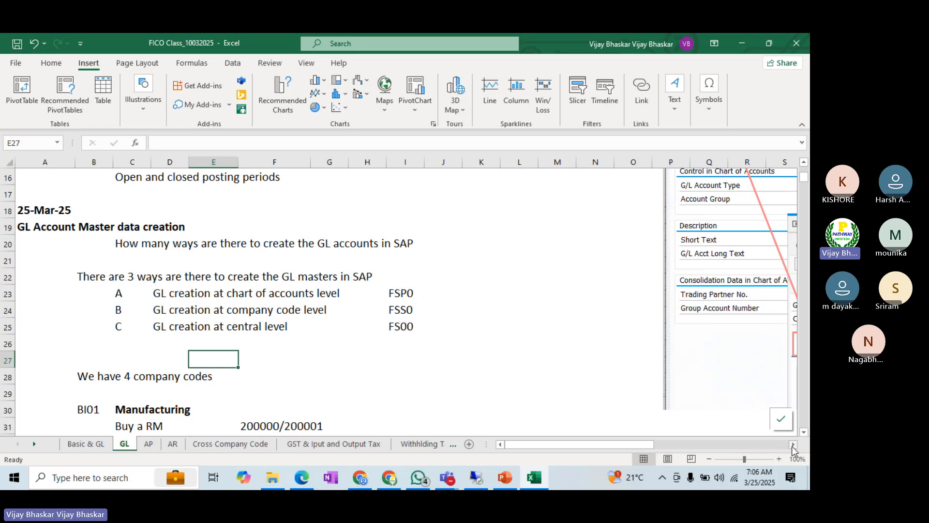
pyautogui.click(793, 444)
pyautogui.click(792, 444)
pyautogui.scroll(-3, 338, 379)
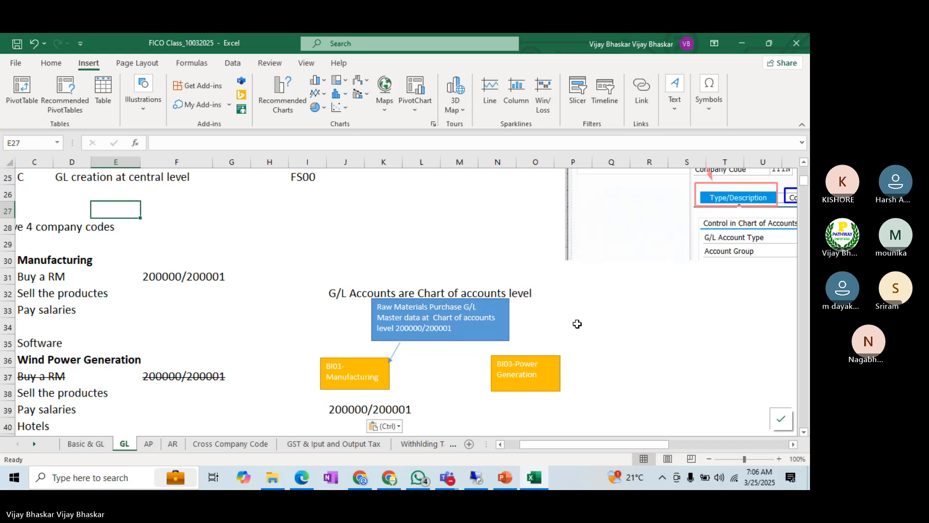
pyautogui.click(512, 446)
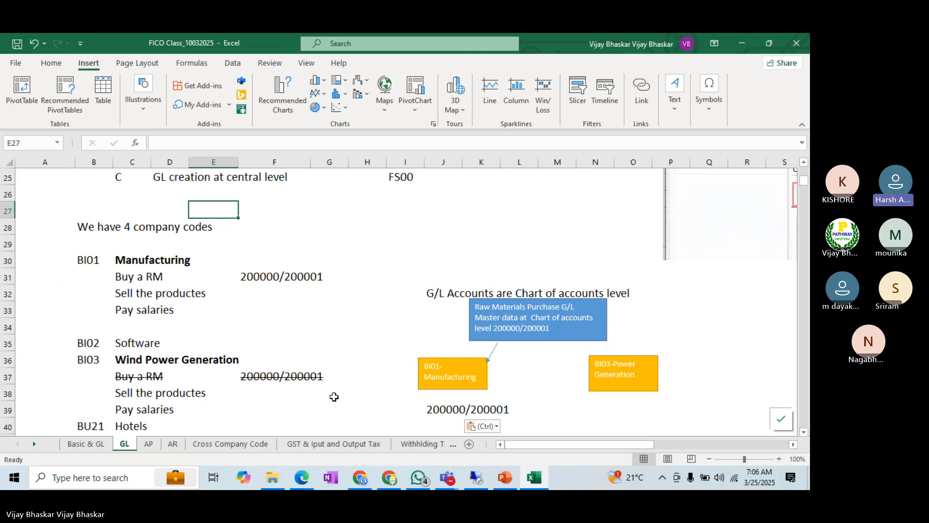
# Step: Check the participants in the Teams meeting window and return to the Excel workbook
pyautogui.moveTo(459, 485)
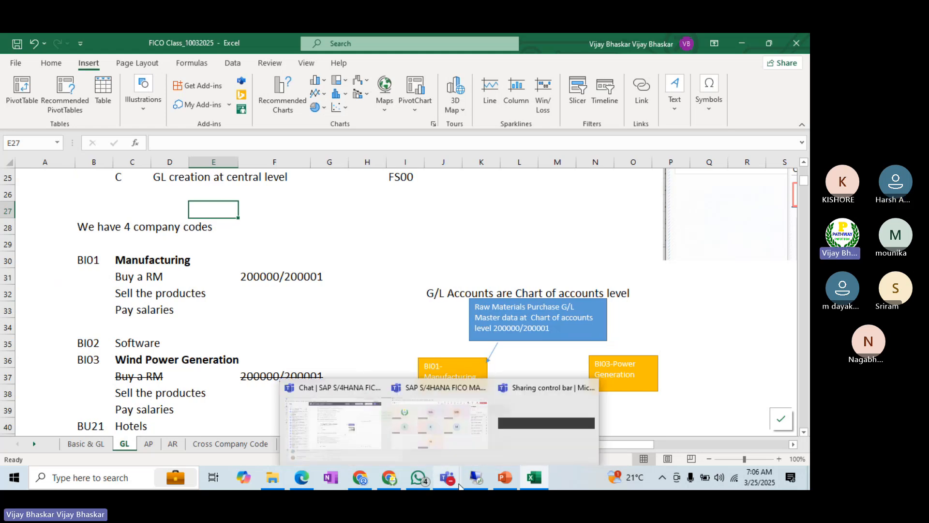
pyautogui.click(426, 421)
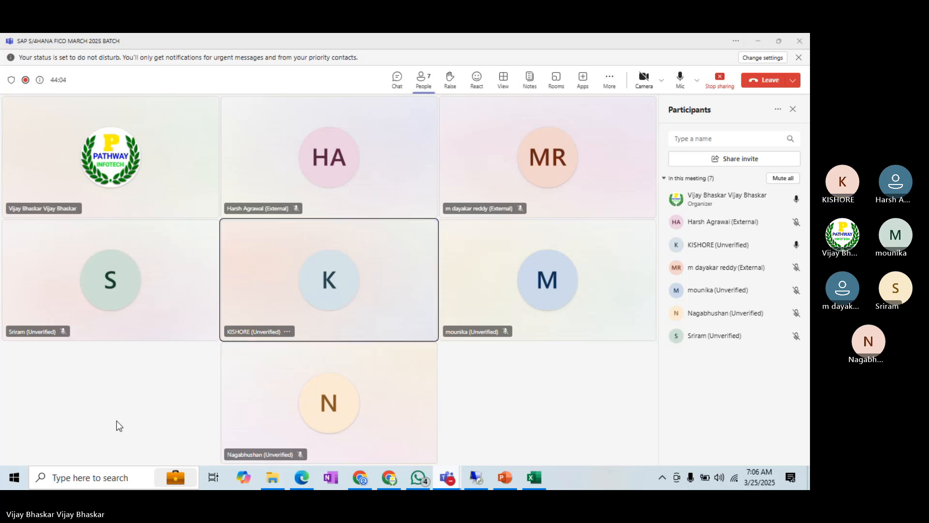
pyautogui.hotkey('alt', 'Tab')
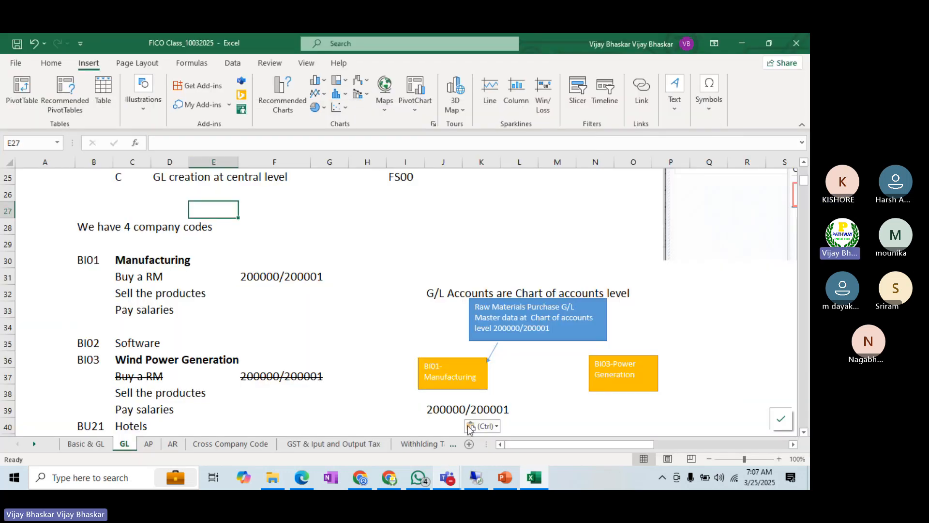
# Step: Delete the empty rows 42 to 49 between the company code list and the ITC Group account totals
pyautogui.scroll(-2, 511, 374)
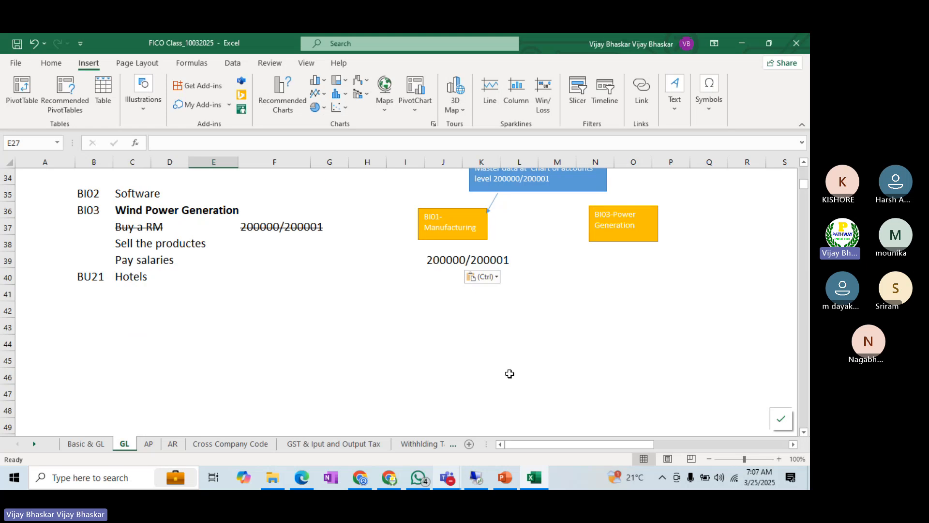
pyautogui.scroll(-1, 358, 361)
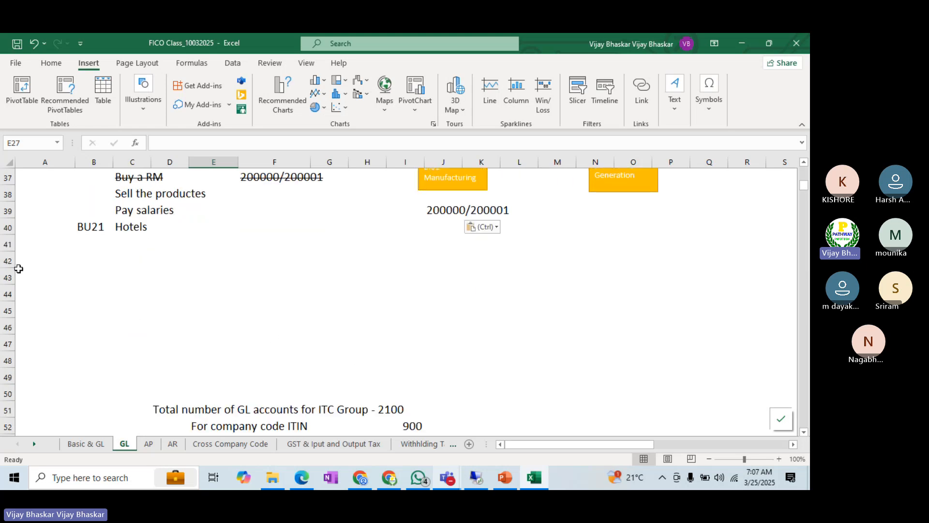
pyautogui.click(6, 257)
pyautogui.moveTo(6, 258); pyautogui.dragTo(6, 377)
pyautogui.hotkey('ctrl', '-')
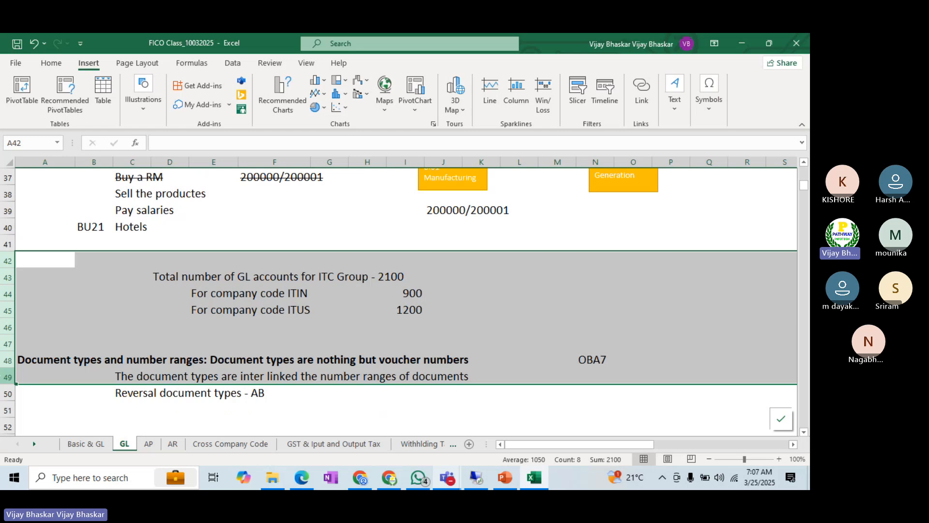
pyautogui.click(100, 261)
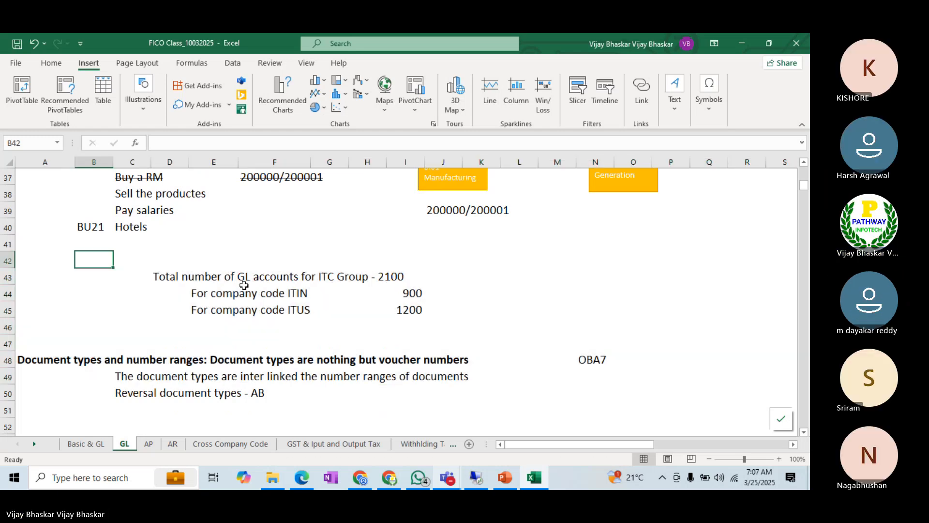
# Step: Delete rows 43 to 46 containing the G/L account totals for ITC Group and company codes ITIN and ITUS
pyautogui.moveTo(7, 277); pyautogui.dragTo(4, 320)
pyautogui.hotkey('ctrl', '-')
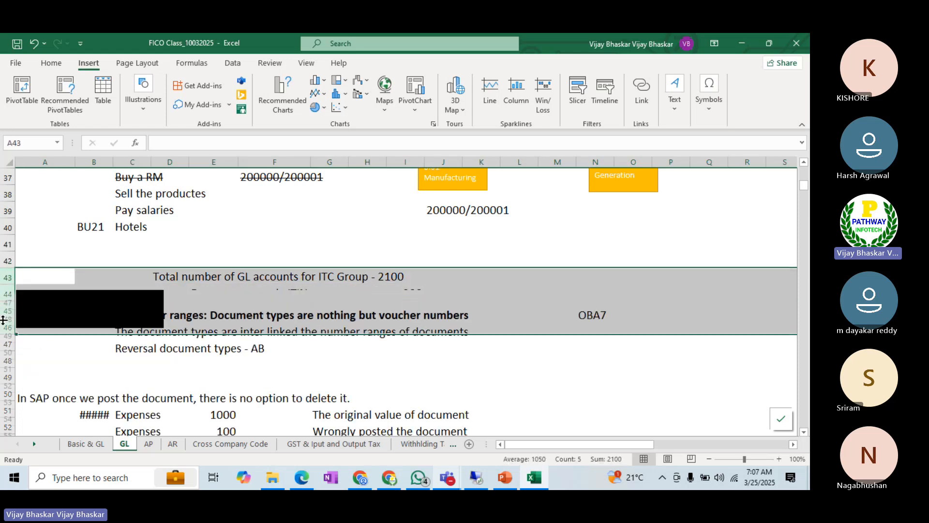
pyautogui.click(45, 260)
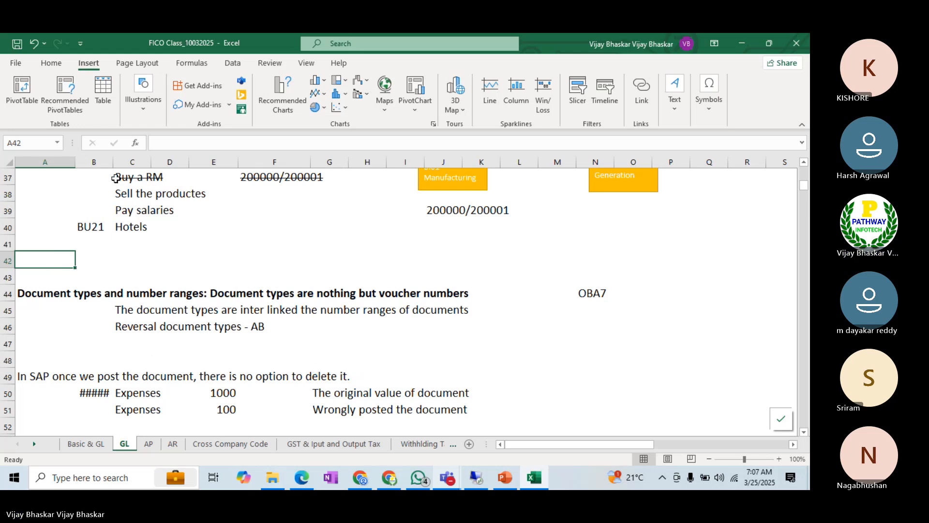
# Step: Widen column B to fit its dates and insert a block of blank rows above the document types and number ranges heading
pyautogui.moveTo(114, 162); pyautogui.dragTo(130, 162)
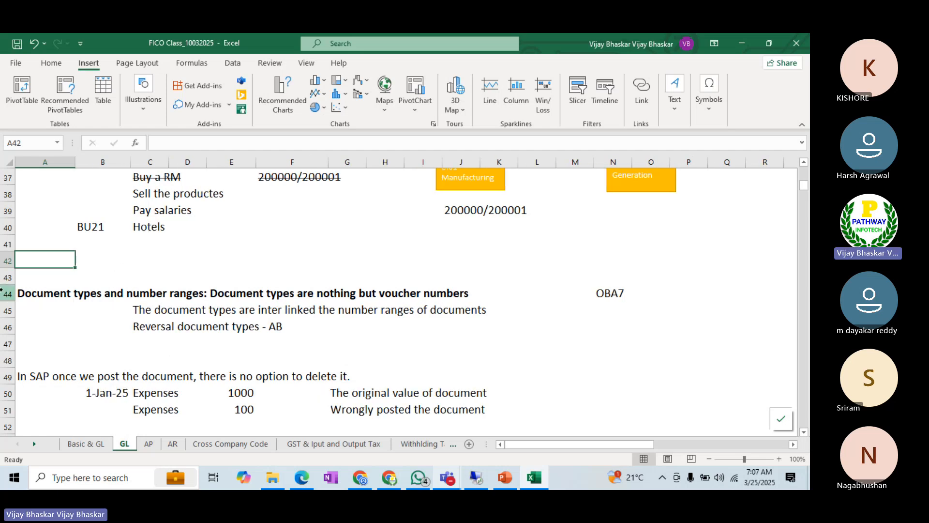
pyautogui.moveTo(8, 293); pyautogui.dragTo(29, 345)
pyautogui.scroll(7, 32, 346)
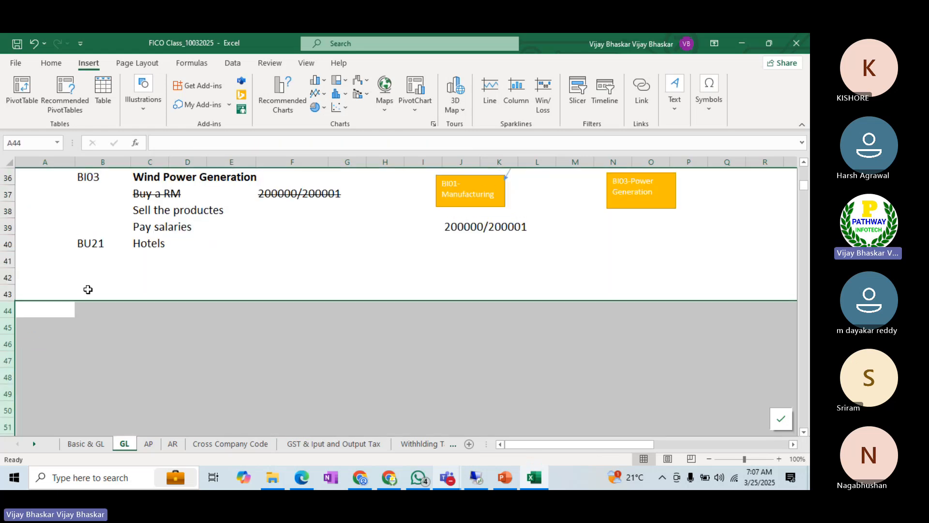
# Step: Enter "Create a GL accounts" in cell A42
pyautogui.click(70, 277)
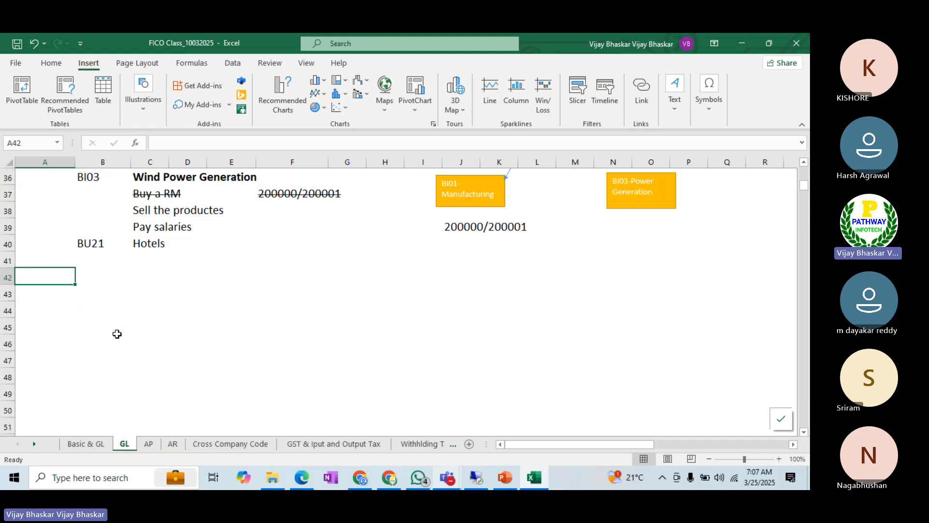
pyautogui.write('C')
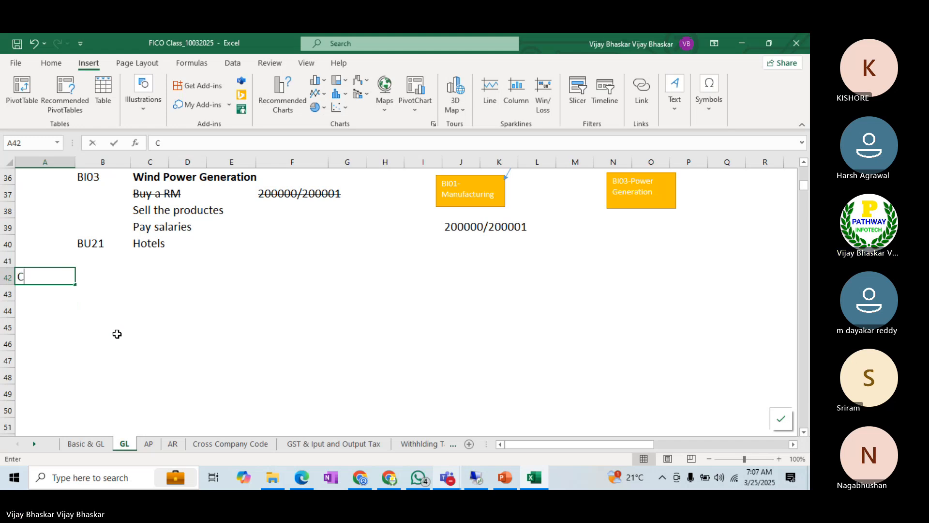
pyautogui.write('reate')
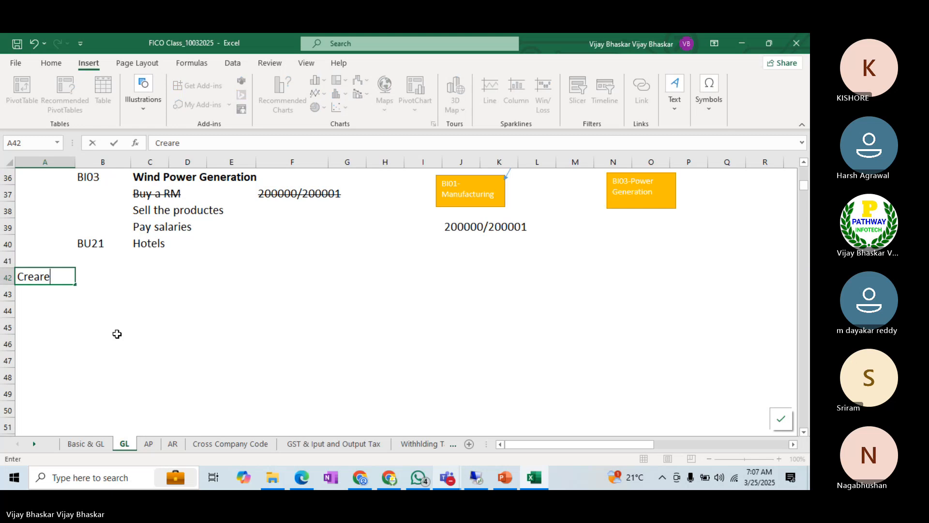
pyautogui.press('BackSpace')
pyautogui.press('BackSpace')
pyautogui.write('te a ')
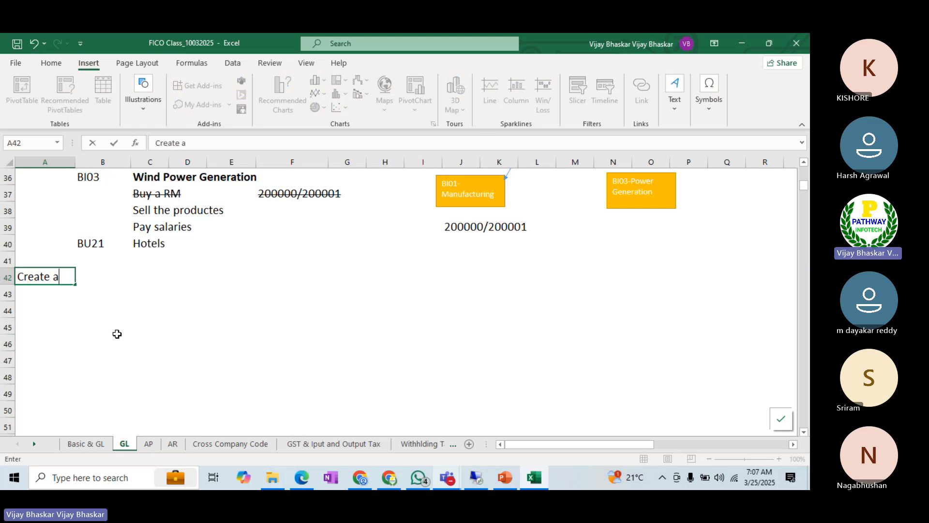
pyautogui.write('GL accounts')
pyautogui.press('Return')
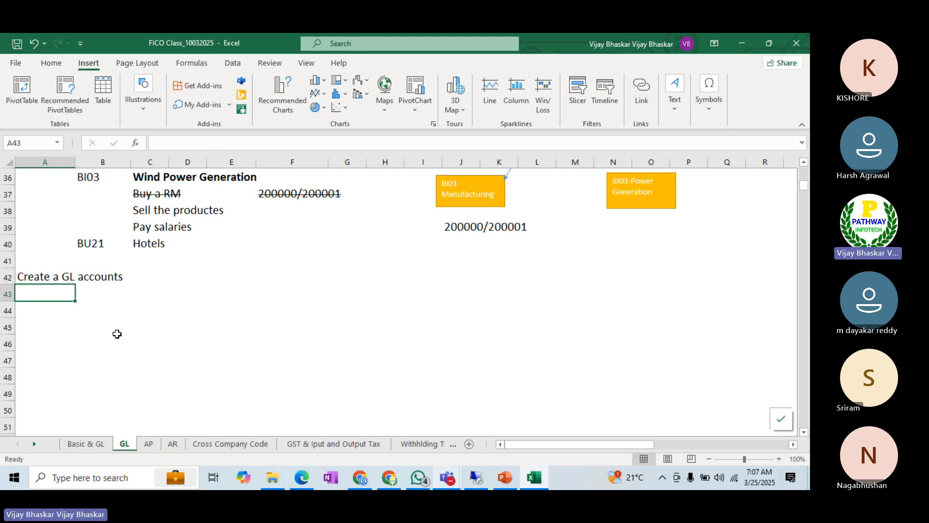
# Step: Move the "Create a GL accounts" text to cell B42 and number it 1 in cell A42
pyautogui.press('Up')
pyautogui.hotkey('ctrl', 'x')
pyautogui.press('Right')
pyautogui.hotkey('ctrl', 'v')
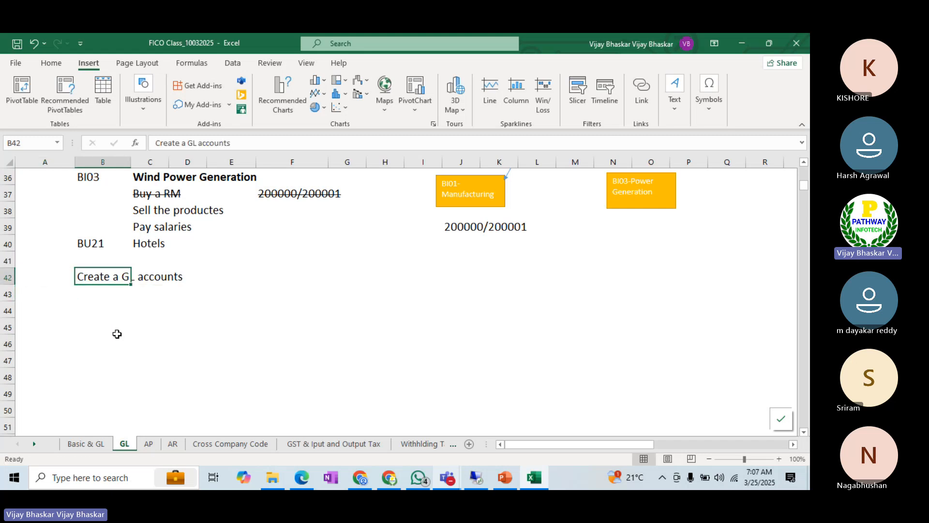
pyautogui.press('Left')
pyautogui.write('1')
pyautogui.press('Return')
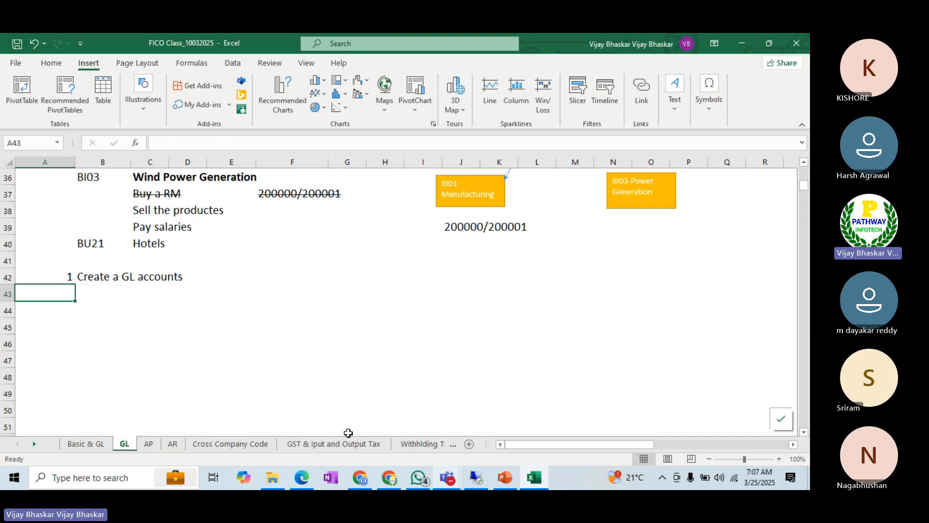
# Step: Admit the participant waiting in the Teams meeting lobby and switch to the remote desktop session
pyautogui.moveTo(454, 482)
pyautogui.click(447, 426)
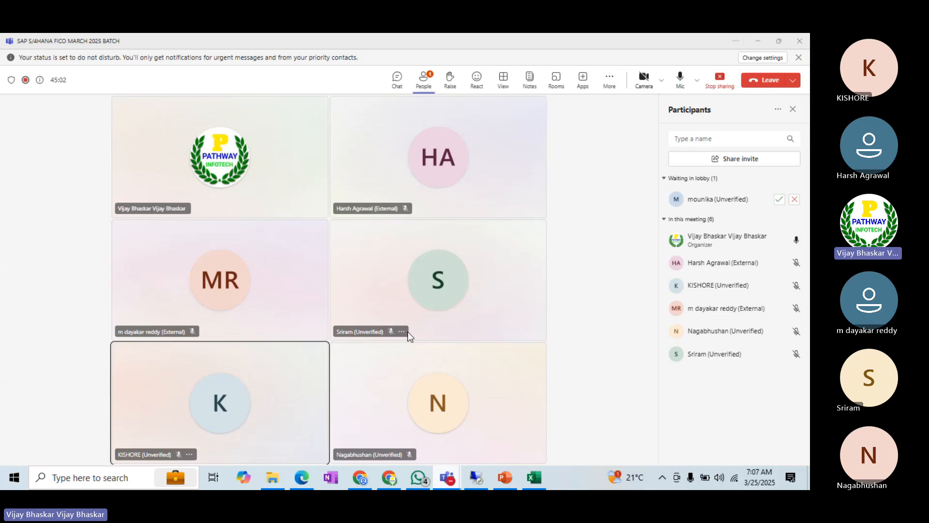
pyautogui.click(780, 199)
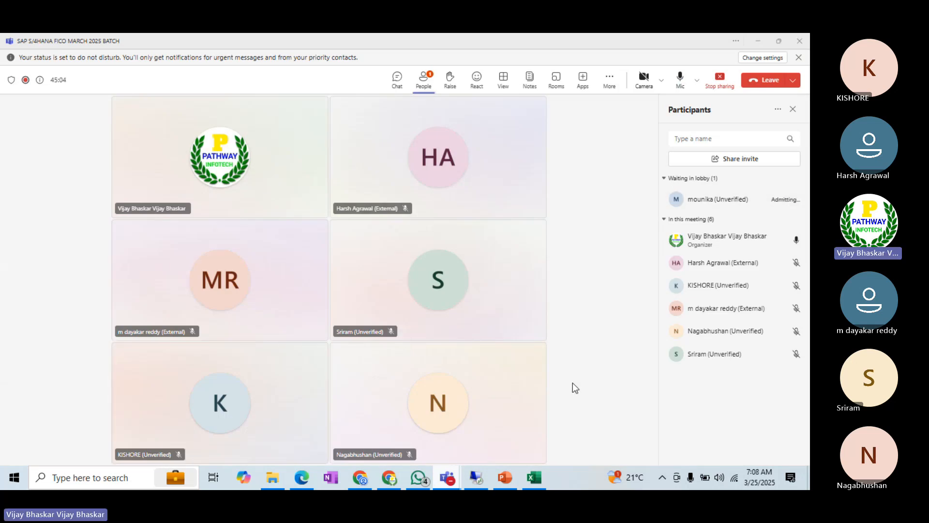
pyautogui.click(476, 477)
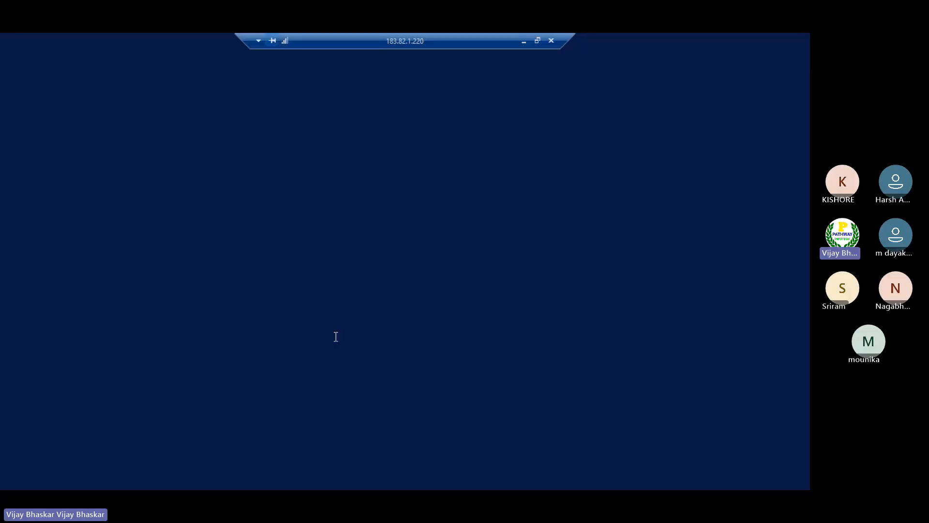
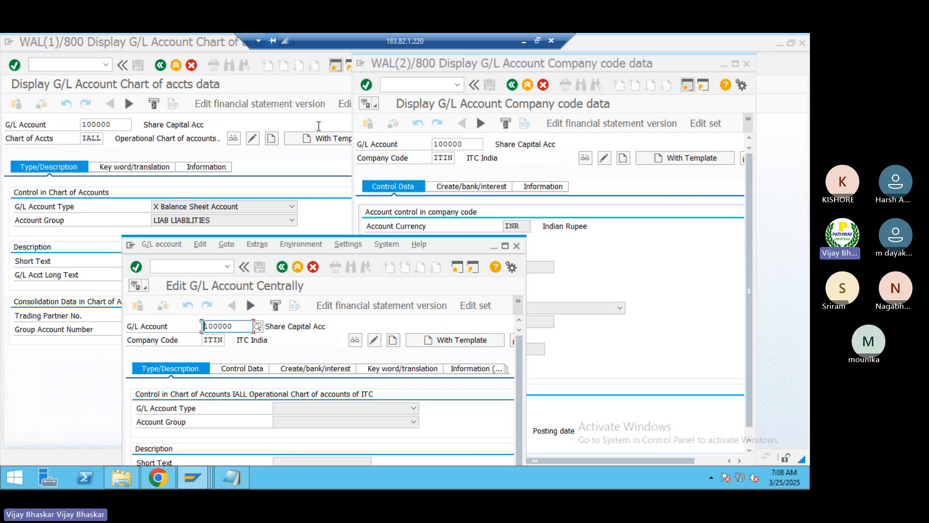
# Step: Maximize the company code data and central G/L account windows, and set the G/L account number to 100100 in the central one
pyautogui.click(735, 64)
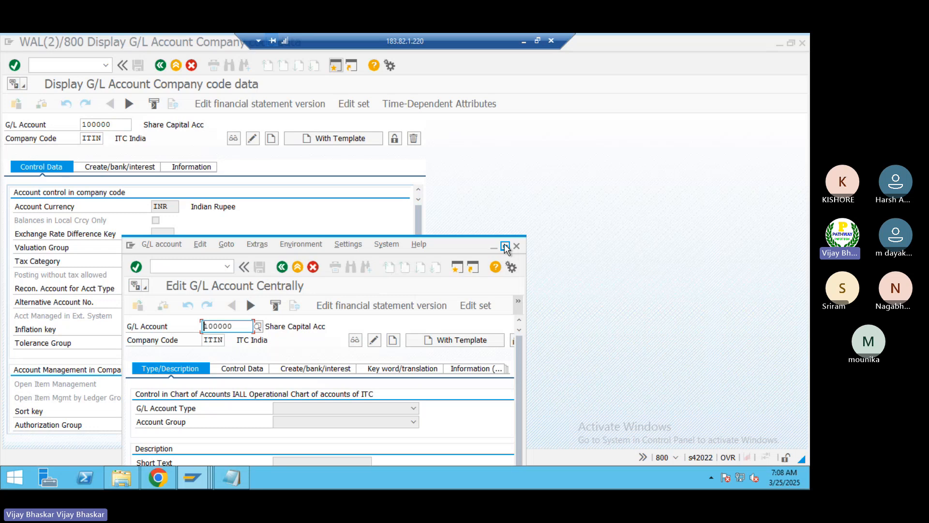
pyautogui.click(504, 248)
pyautogui.click(121, 125)
pyautogui.press('BackSpace')
pyautogui.press('BackSpace')
pyautogui.press('BackSpace')
pyautogui.press('BackSpace')
pyautogui.press('BackSpace')
pyautogui.press('BackSpace')
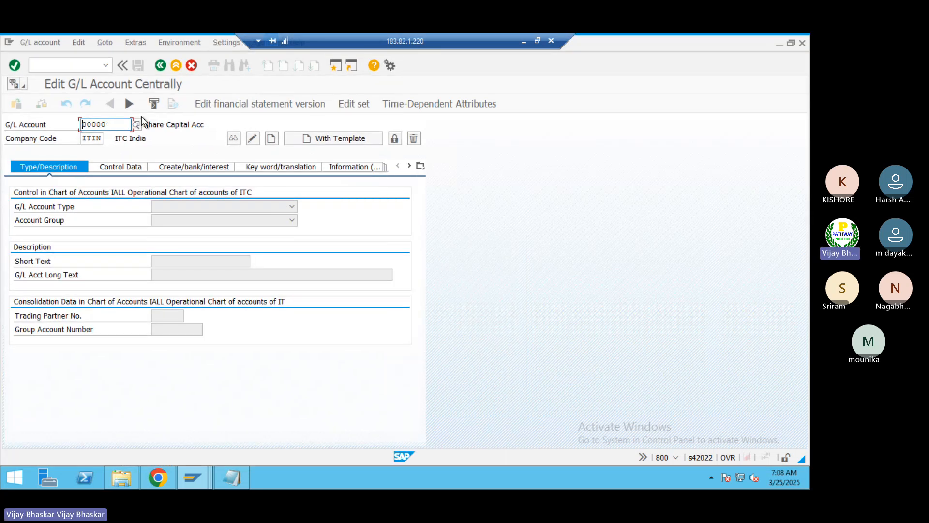
pyautogui.write('1000')
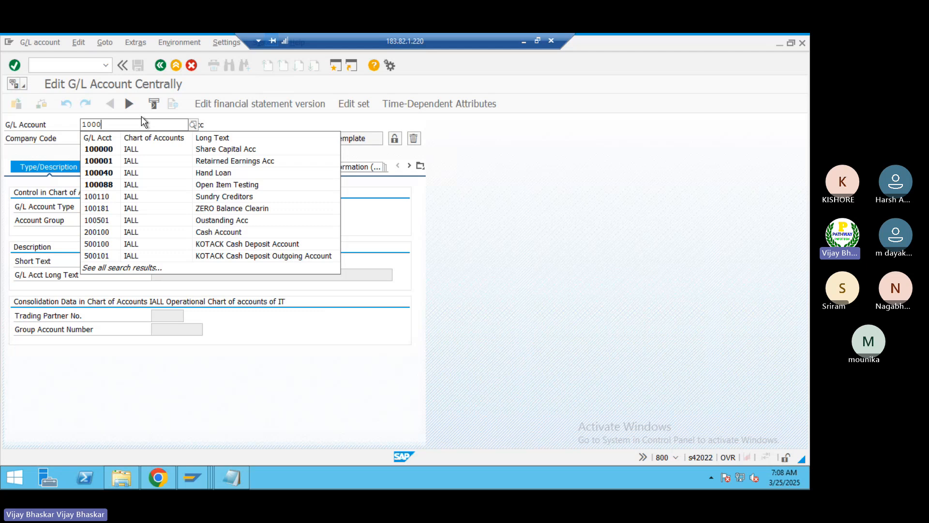
pyautogui.write('100')
pyautogui.press('Return')
# Step: Set the company code to BI01 and start creating G/L account 100100 centrally
pyautogui.press('Delete')
pyautogui.press('Delete')
pyautogui.press('Delete')
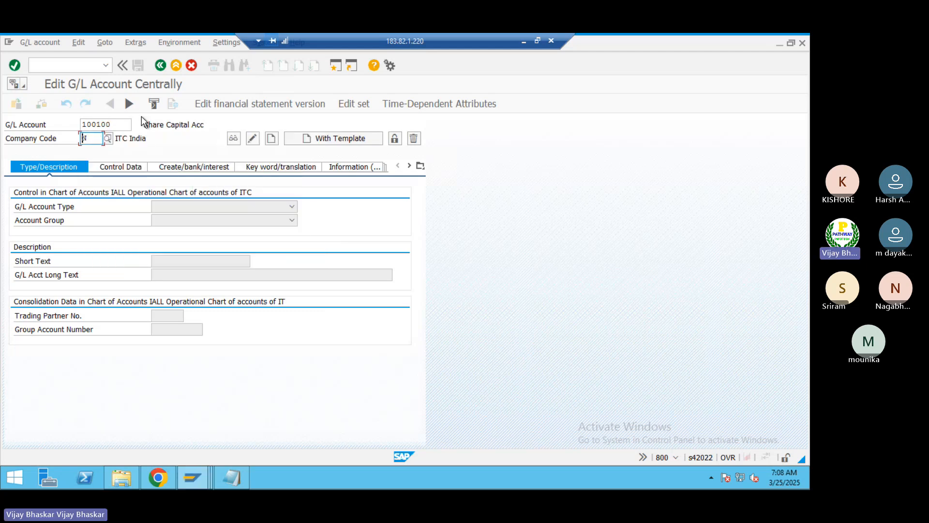
pyautogui.press('Delete')
pyautogui.write('BI')
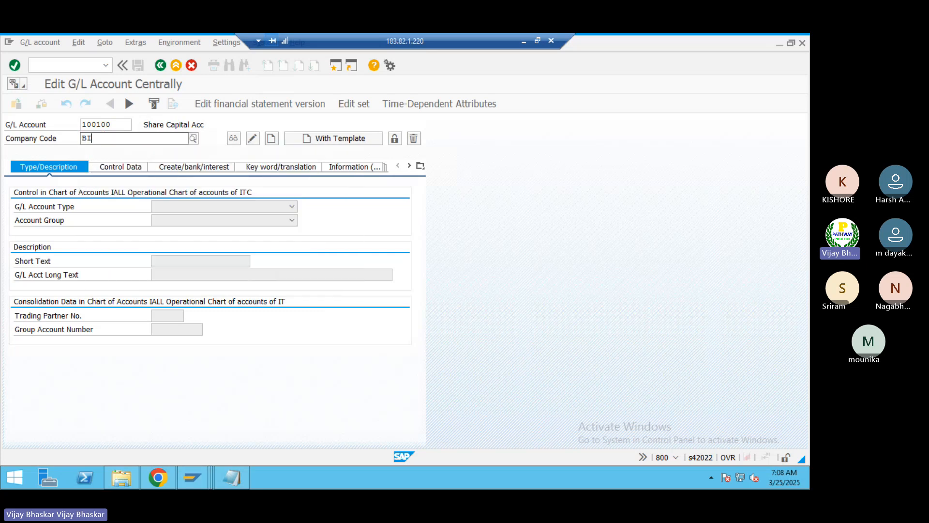
pyautogui.write('01')
pyautogui.press('Return')
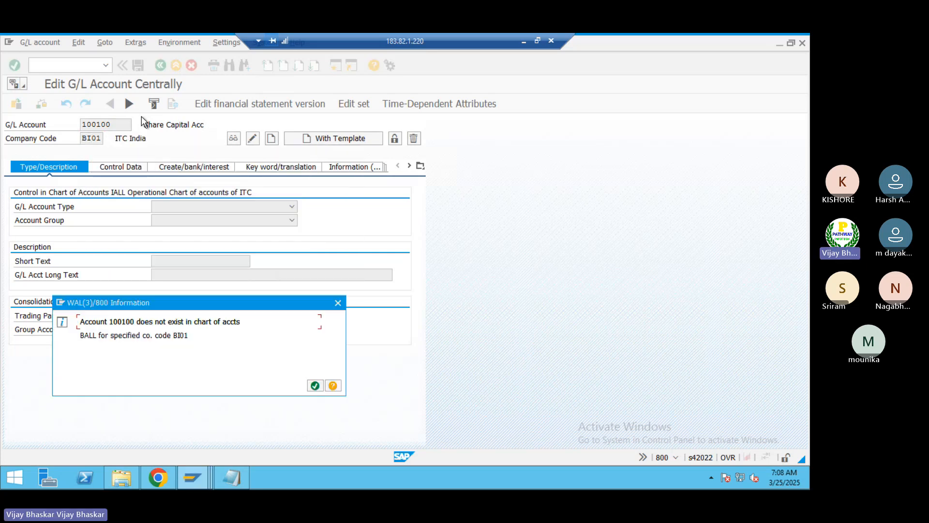
pyautogui.press('Return')
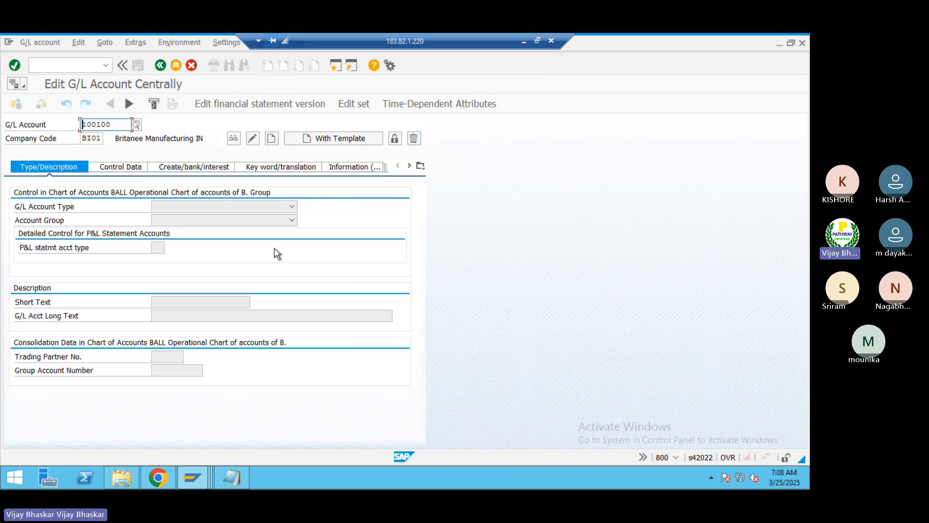
pyautogui.click(271, 139)
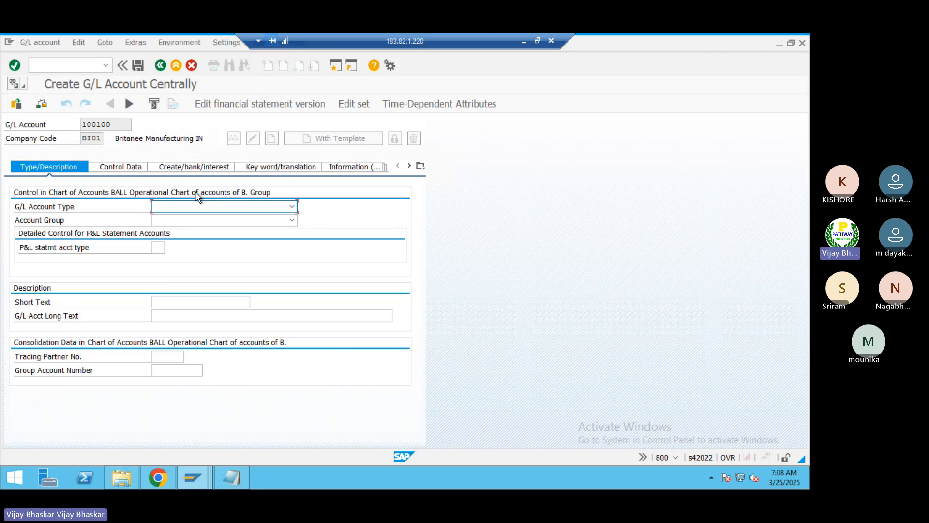
# Step: Run transaction /nspro in the company code data session and return to the G/L account creation session
pyautogui.hotkey('alt', 'Tab')
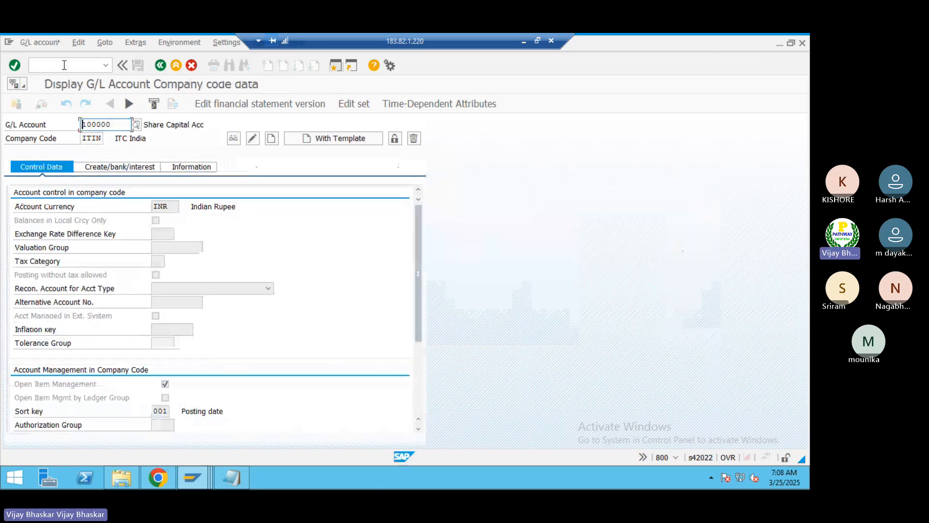
pyautogui.click(64, 65)
pyautogui.write('/nspro')
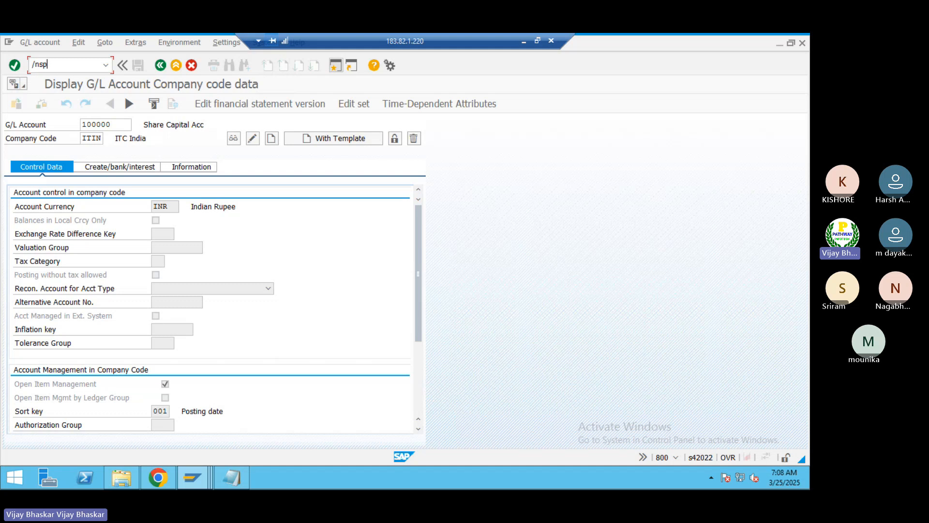
pyautogui.press('Return')
pyautogui.hotkey('alt', 'Tab')
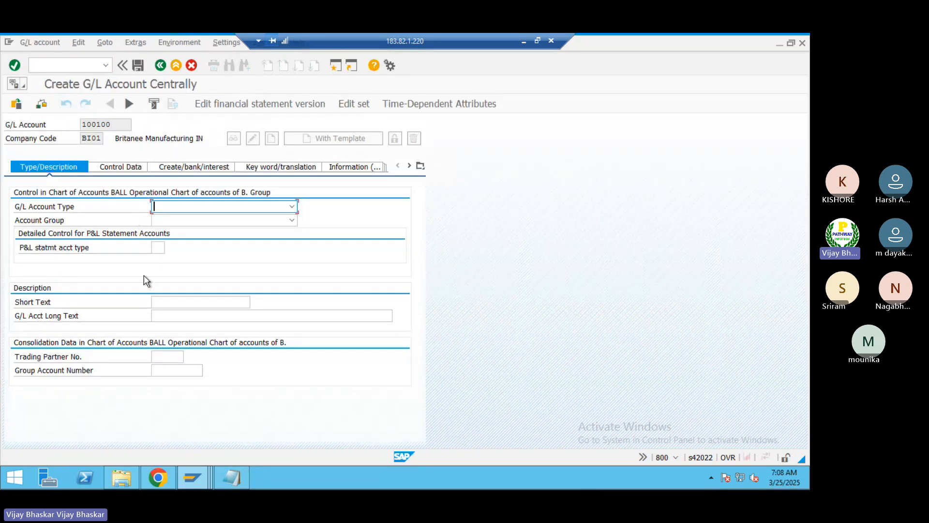
# Step: Look up the possible entries for the P&L statement account type and close the list without choosing one
pyautogui.click(157, 247)
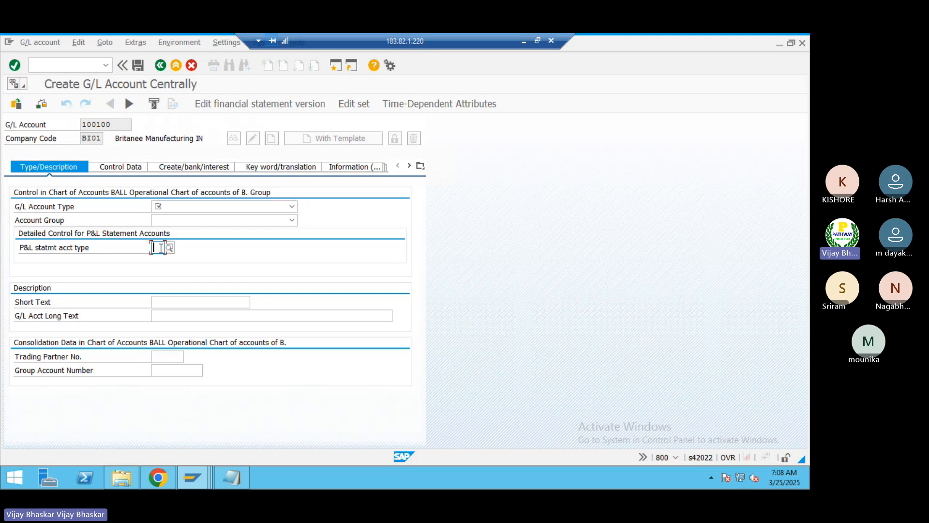
pyautogui.click(169, 248)
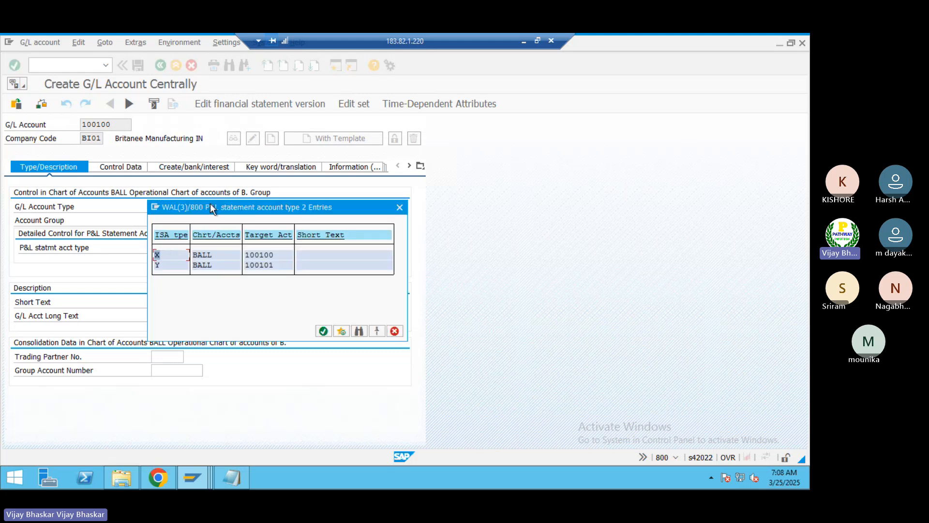
pyautogui.moveTo(210, 208); pyautogui.dragTo(377, 215)
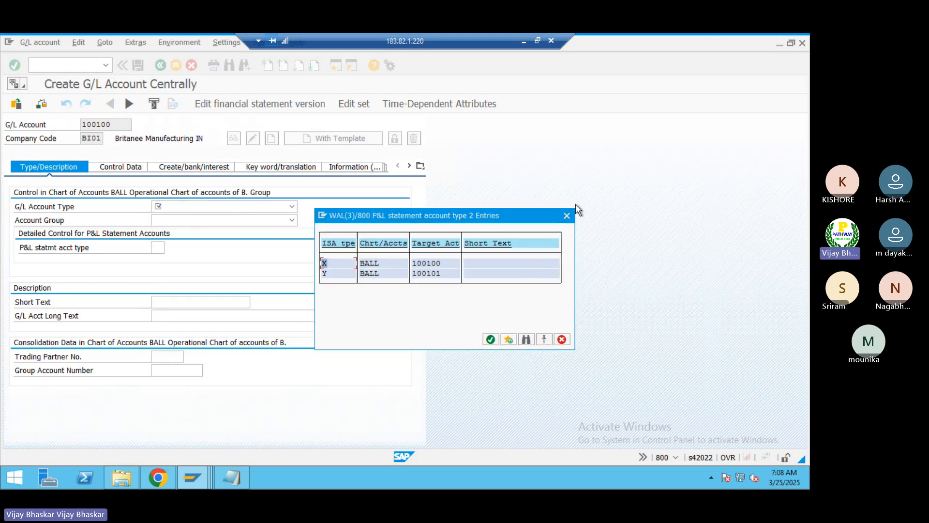
pyautogui.click(567, 216)
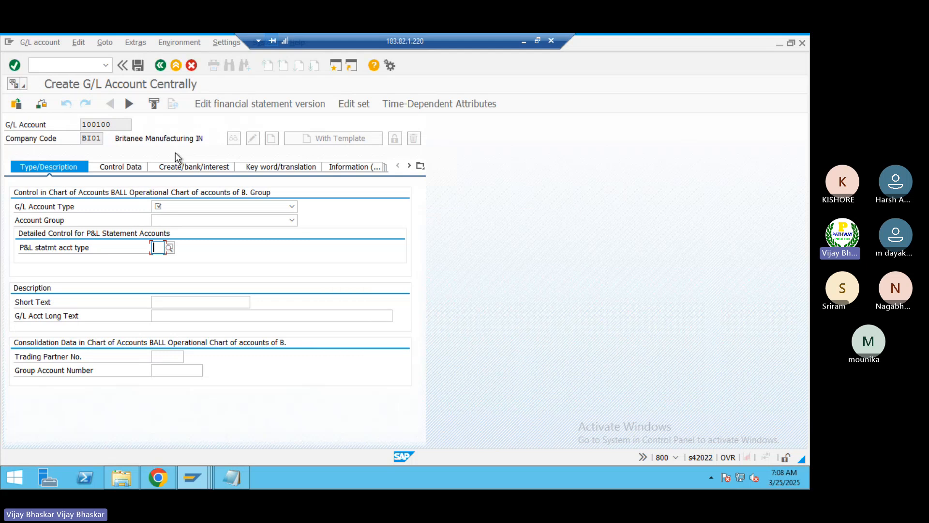
# Step: Show the transaction code in the status bar and highlight the account number and company code of the new G/L account
pyautogui.click(676, 458)
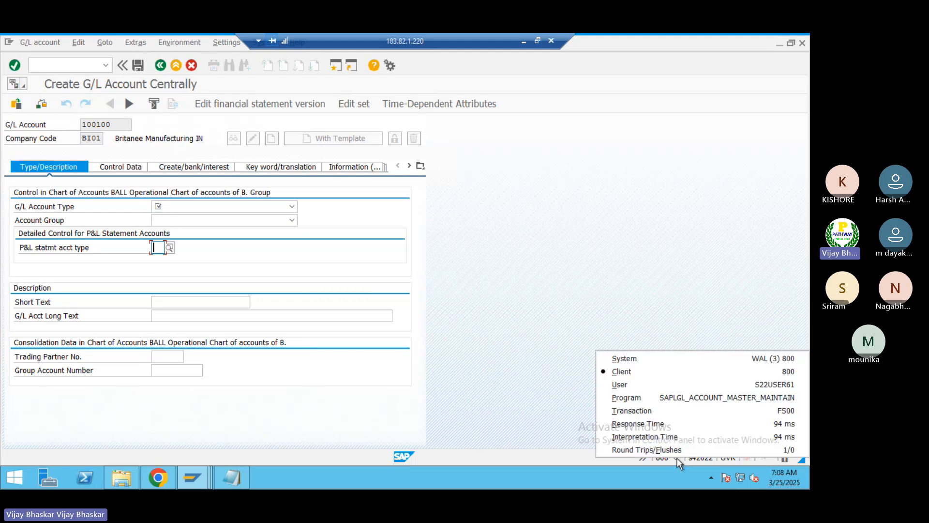
pyautogui.click(670, 410)
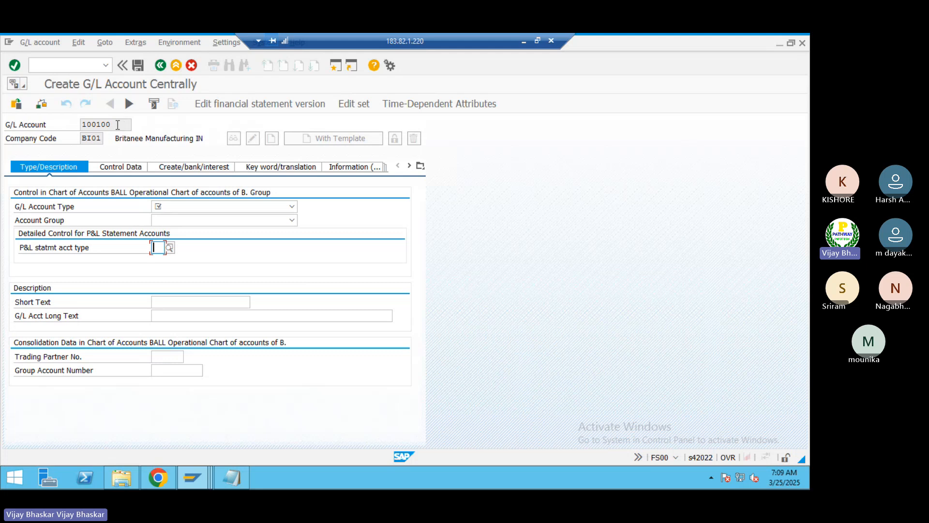
pyautogui.moveTo(118, 125); pyautogui.dragTo(80, 125)
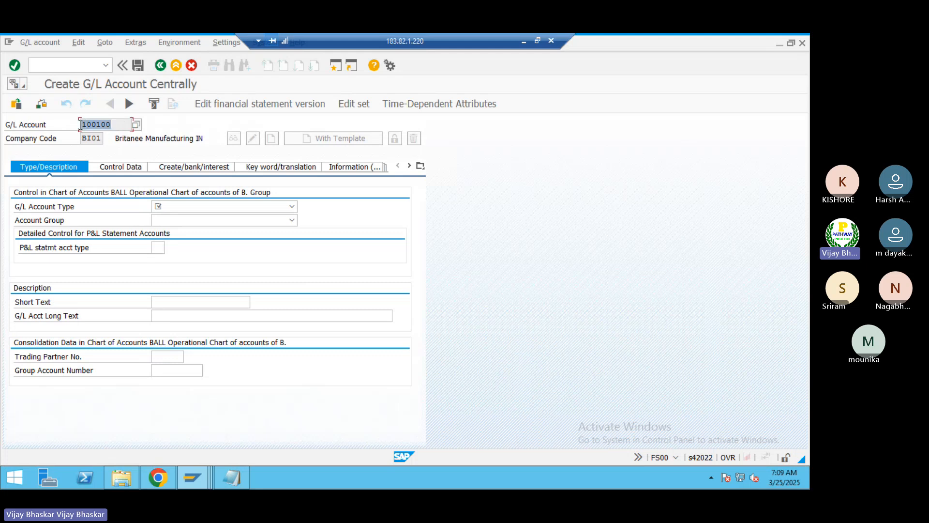
pyautogui.click(81, 125)
pyautogui.hotkey('alt', 'Tab')
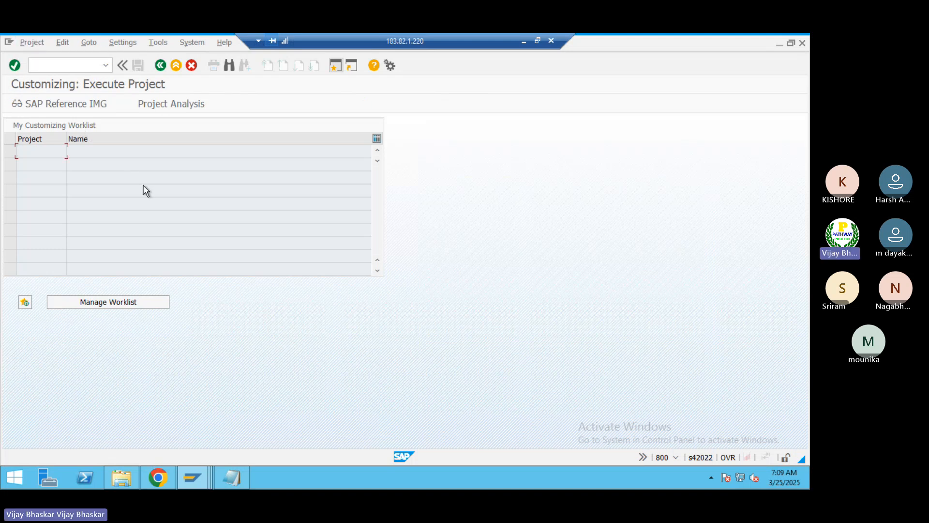
pyautogui.hotkey('alt', 'Tab')
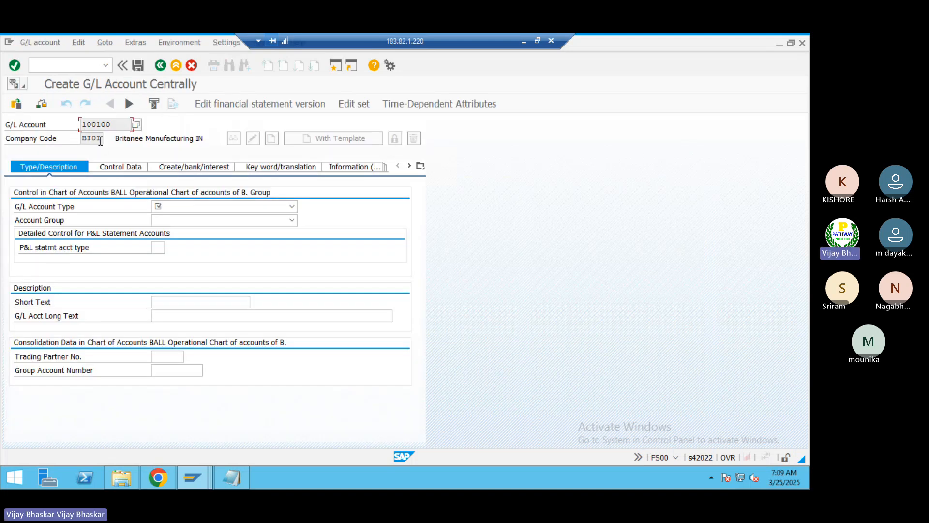
pyautogui.moveTo(104, 138); pyautogui.dragTo(75, 134)
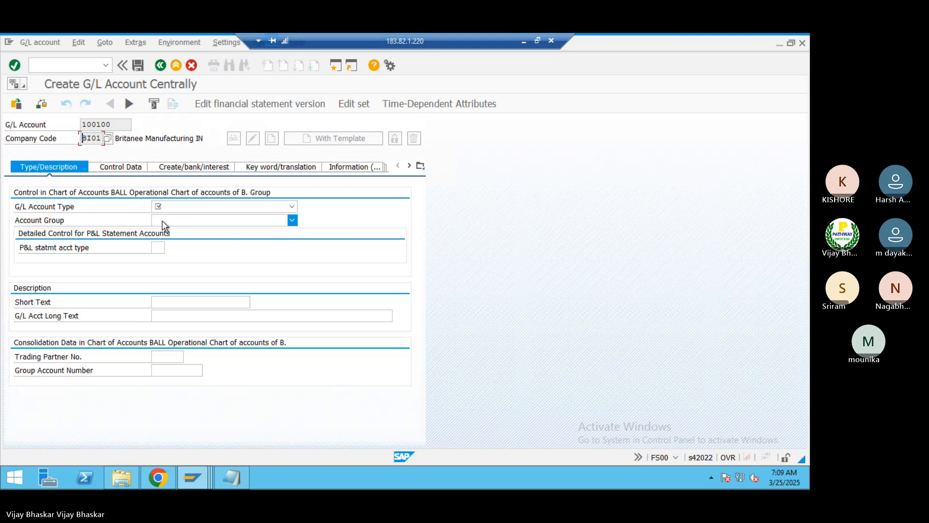
# Step: Expand the G/L Account Type options, restore the remote desktop to a window, and capture the upper part of the creation form
pyautogui.click(173, 208)
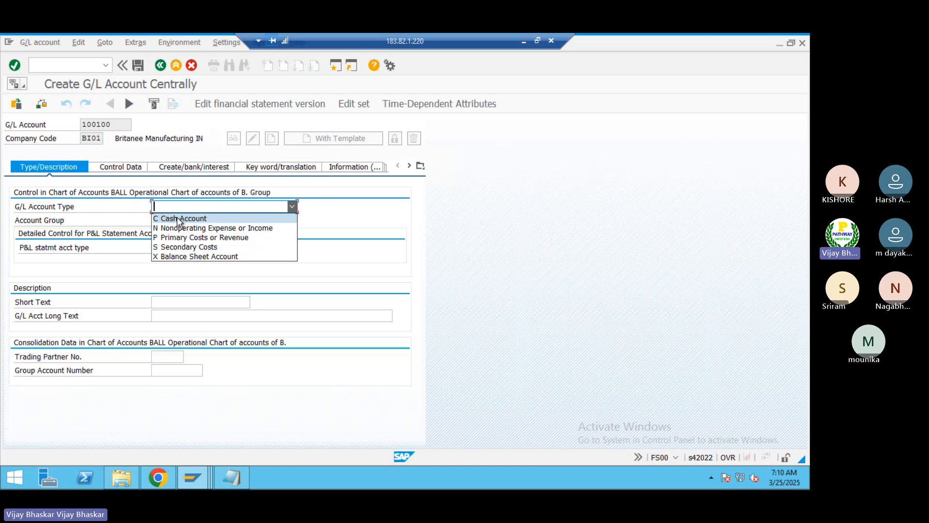
pyautogui.click(538, 41)
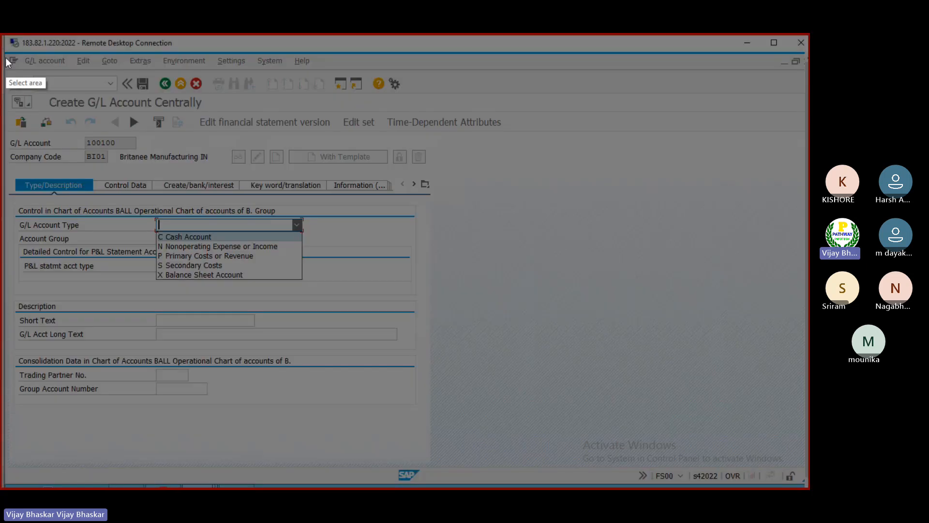
pyautogui.moveTo(6, 50)
pyautogui.mouseDown()
pyautogui.moveTo(78, 194)
pyautogui.moveTo(224, 292)
pyautogui.moveTo(437, 294)
pyautogui.mouseUp()
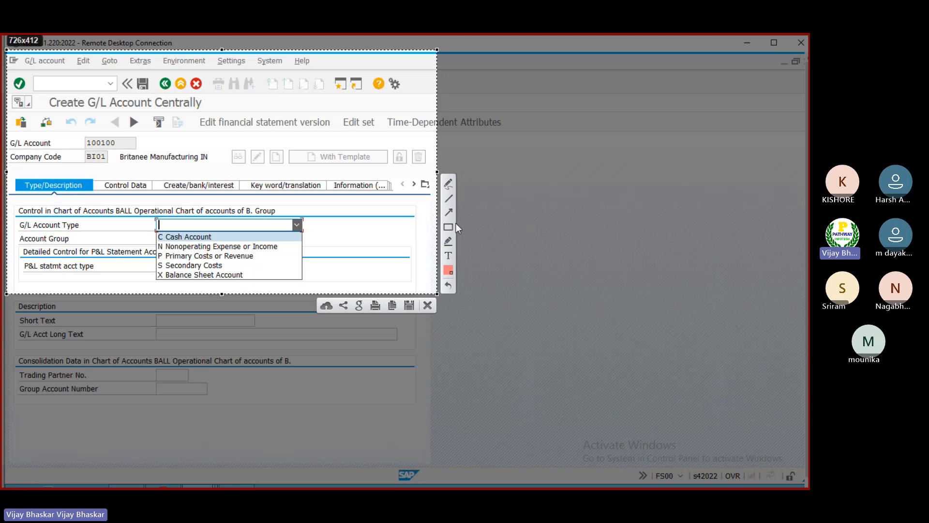
# Step: Frame the account type options with a red rectangle, add an arrow from the G/L Account Type label, and copy the capture
pyautogui.click(454, 227)
pyautogui.moveTo(150, 218)
pyautogui.mouseDown()
pyautogui.moveTo(245, 287)
pyautogui.moveTo(309, 282)
pyautogui.mouseUp()
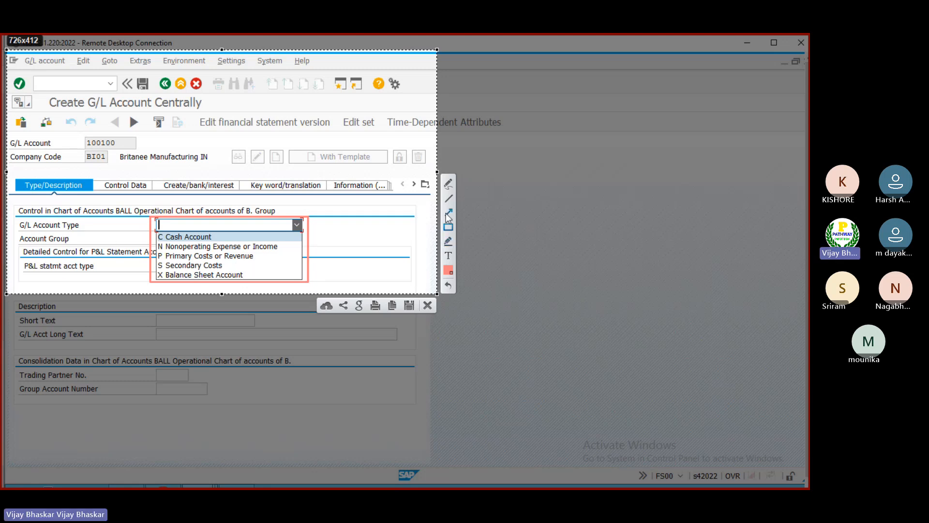
pyautogui.moveTo(78, 222); pyautogui.dragTo(147, 239)
pyautogui.click(390, 304)
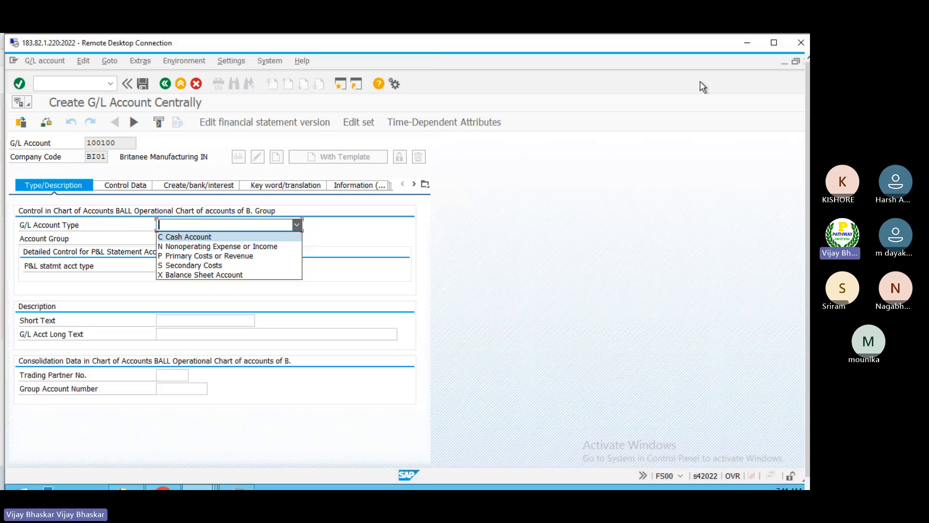
# Step: Switch to the Excel class workbook, paste the annotated capture at cell B45 of the GL sheet, and nudge it slightly up and left
pyautogui.click(748, 43)
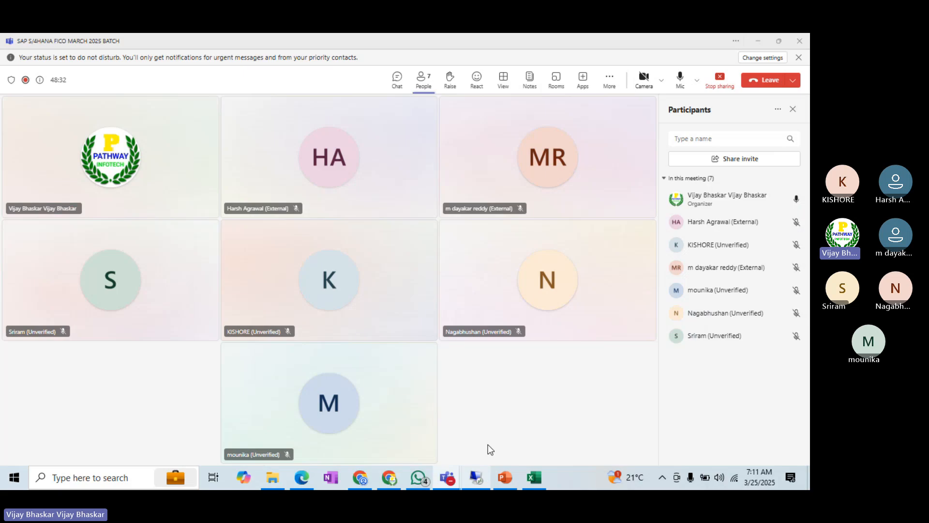
pyautogui.click(535, 477)
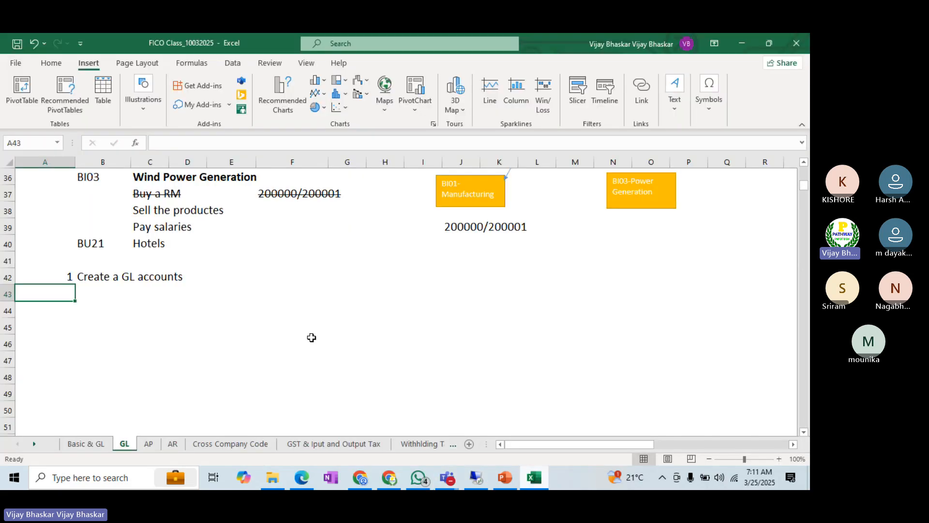
pyautogui.click(89, 325)
pyautogui.scroll(-12, 123, 317)
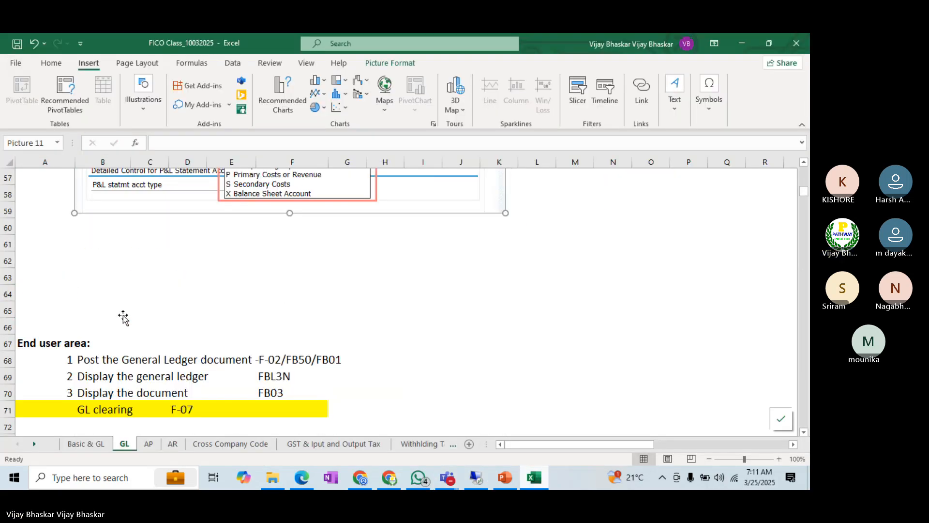
pyautogui.scroll(-20, 123, 317)
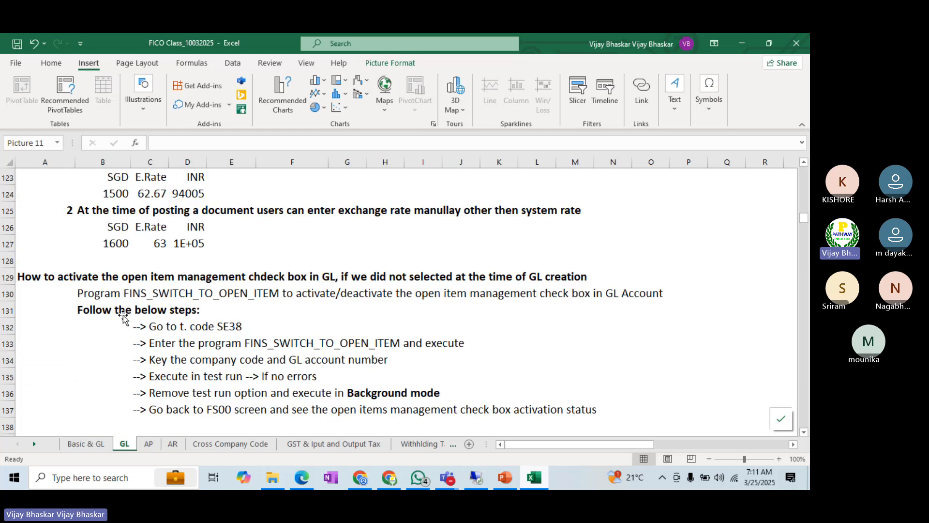
pyautogui.scroll(20, 123, 318)
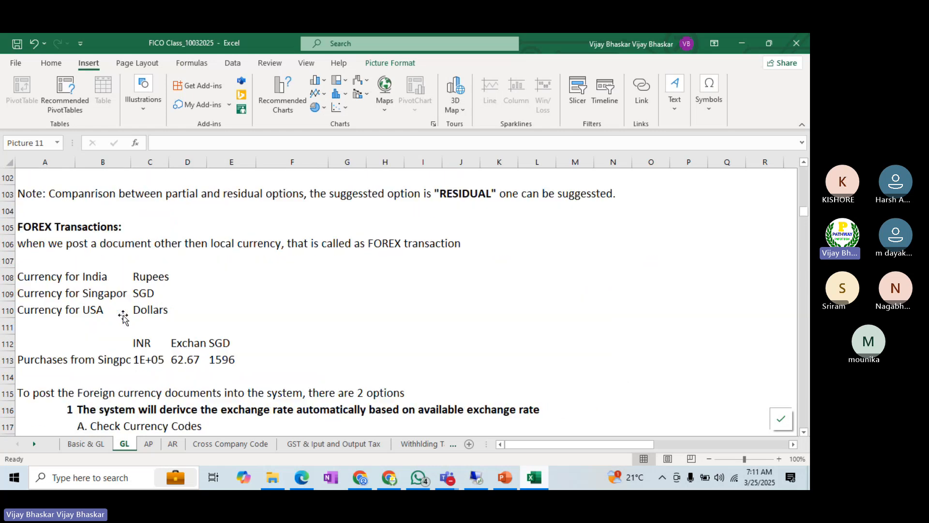
pyautogui.scroll(9, 123, 317)
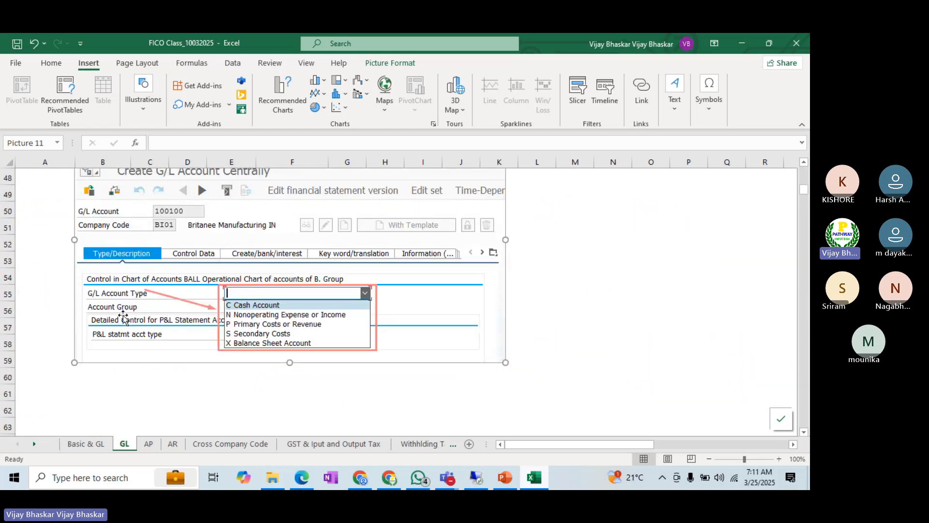
pyautogui.scroll(3, 185, 344)
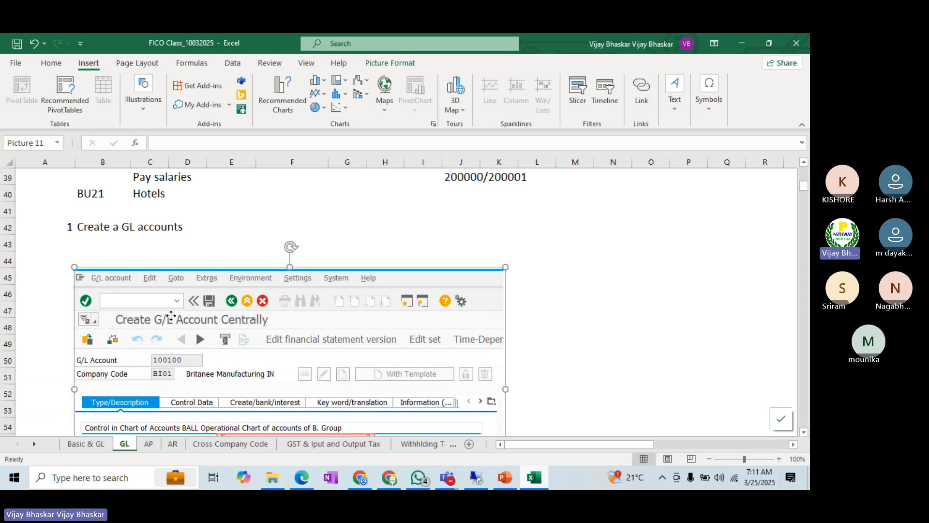
pyautogui.moveTo(171, 315); pyautogui.dragTo(161, 308)
# Step: Enter "While creation of GL master data in S4HANA we have 5 G/L account type" in cell B43
pyautogui.click(92, 242)
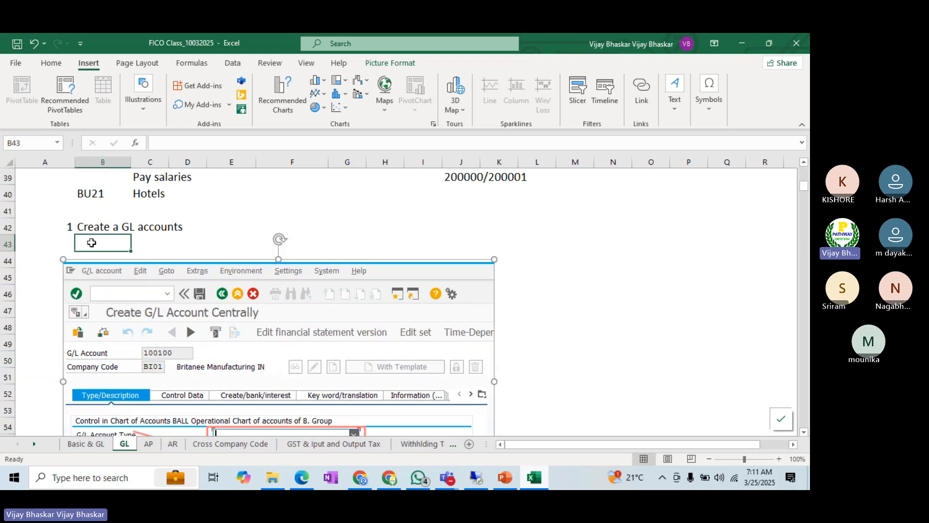
pyautogui.write('While ')
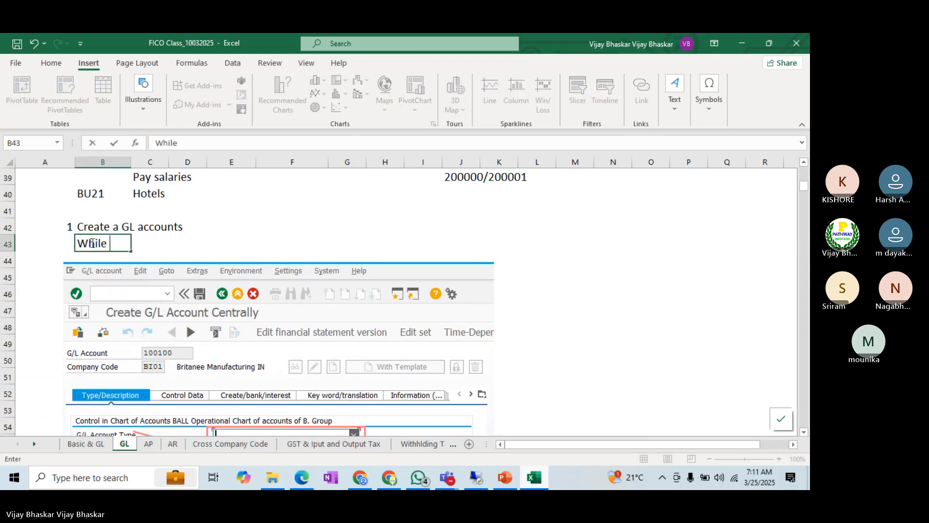
pyautogui.write('creattion of')
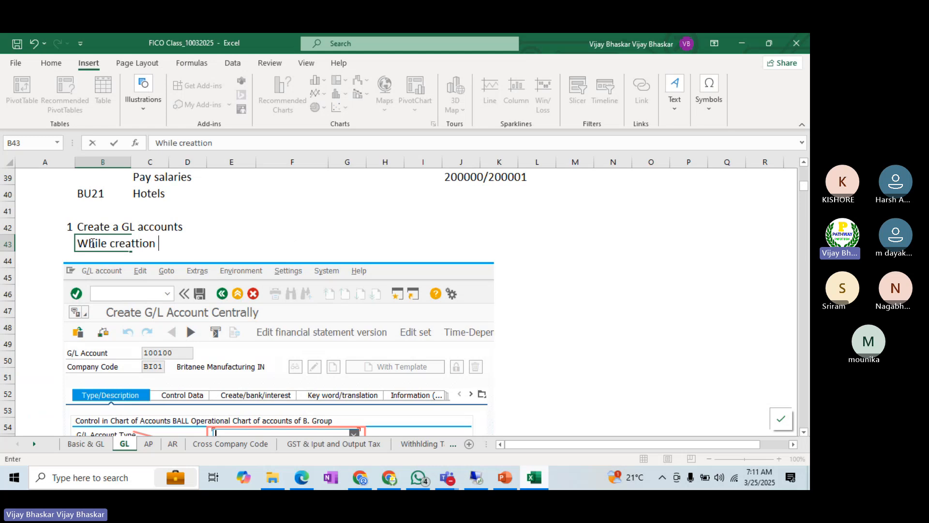
pyautogui.press('BackSpace')
pyautogui.press('BackSpace')
pyautogui.press('BackSpace')
pyautogui.press('BackSpace')
pyautogui.press('BackSpace')
pyautogui.press('BackSpace')
pyautogui.press('BackSpace')
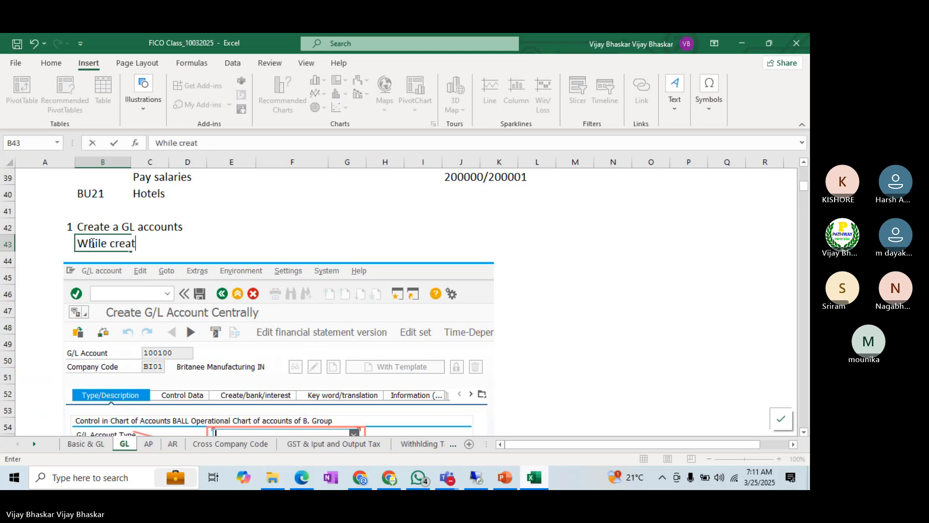
pyautogui.write('ion of ')
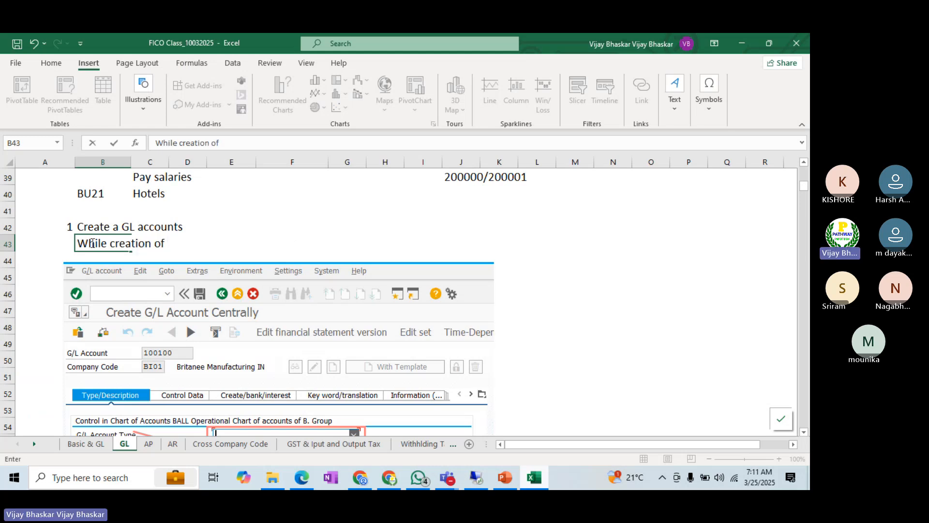
pyautogui.write('GL maste')
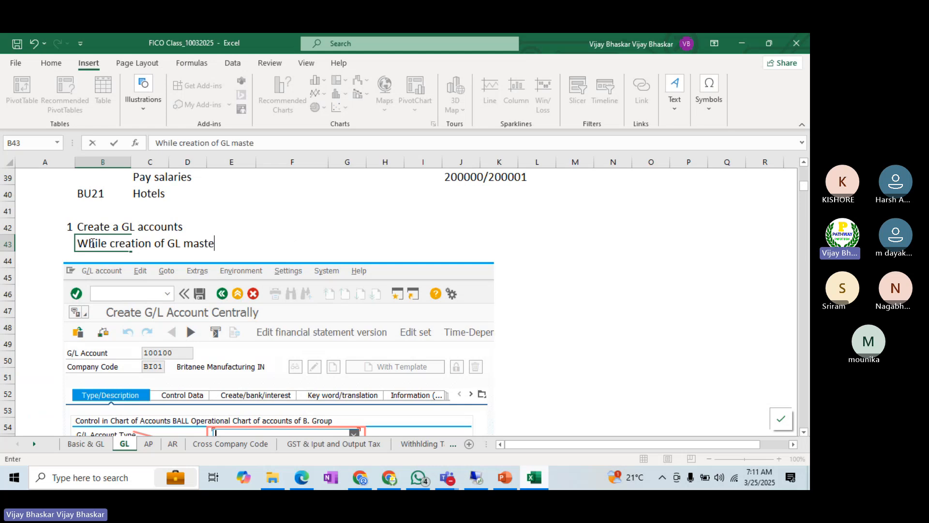
pyautogui.write('r data in S4HANA we have')
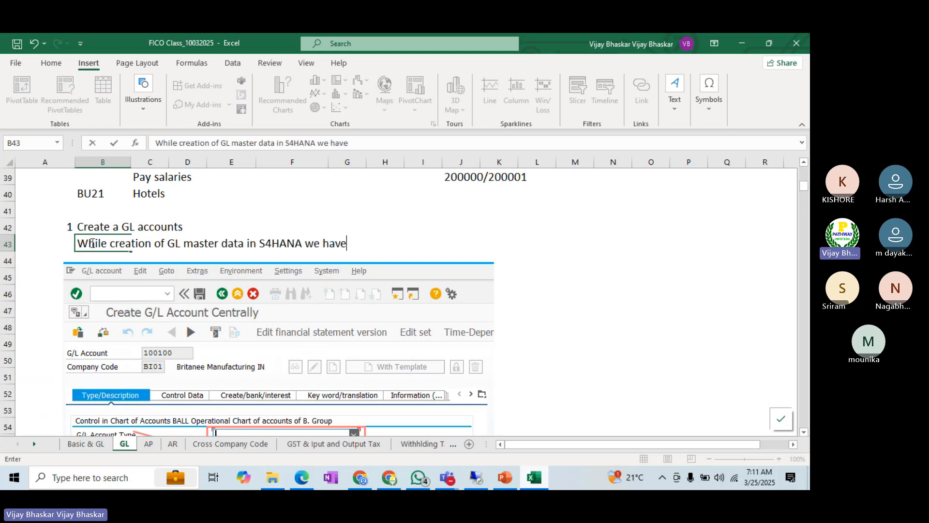
pyautogui.write(' 5 G/L account type')
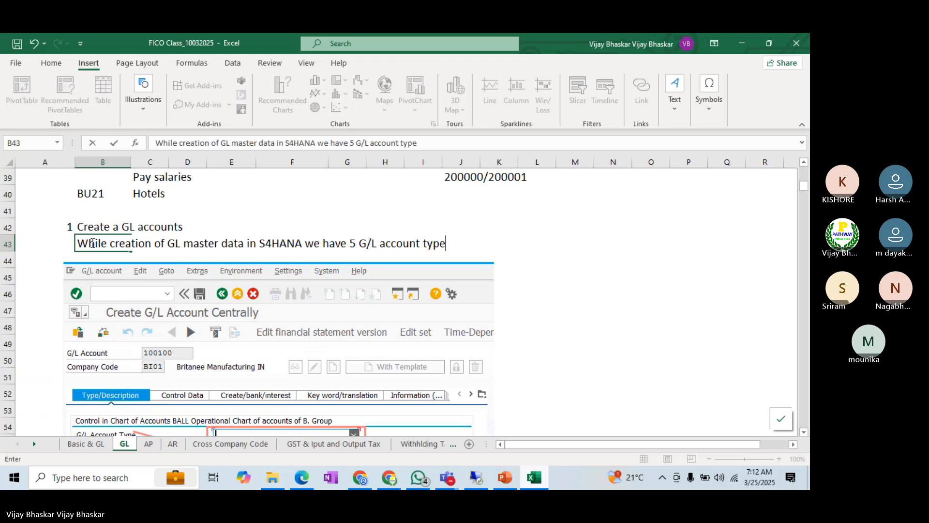
pyautogui.press('Return')
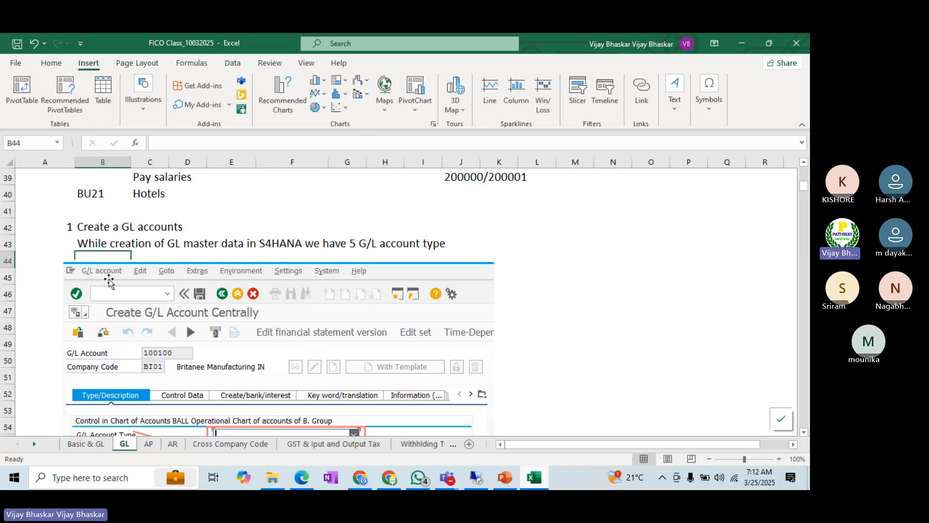
# Step: Capture just the G/L Account Type area with its expanded options from the pasted picture and copy that capture
pyautogui.moveTo(129, 282); pyautogui.dragTo(130, 272)
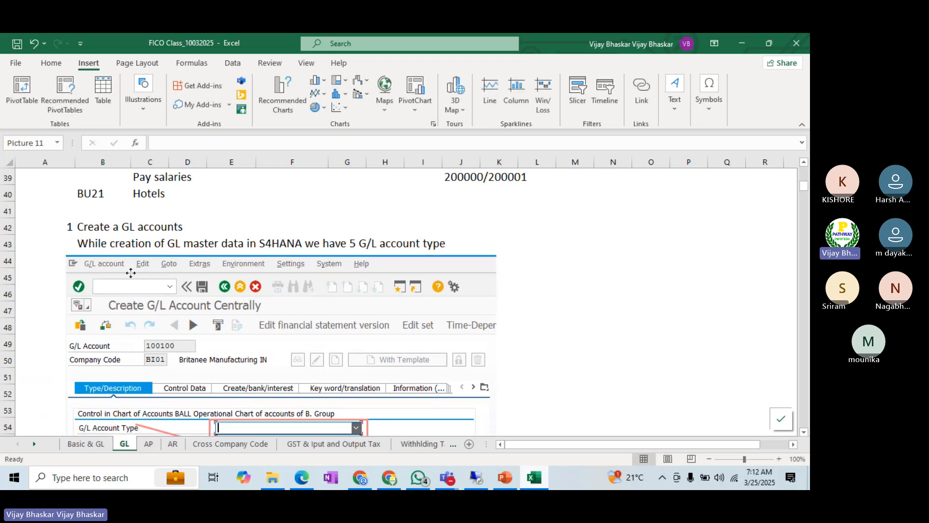
pyautogui.scroll(-2, 184, 308)
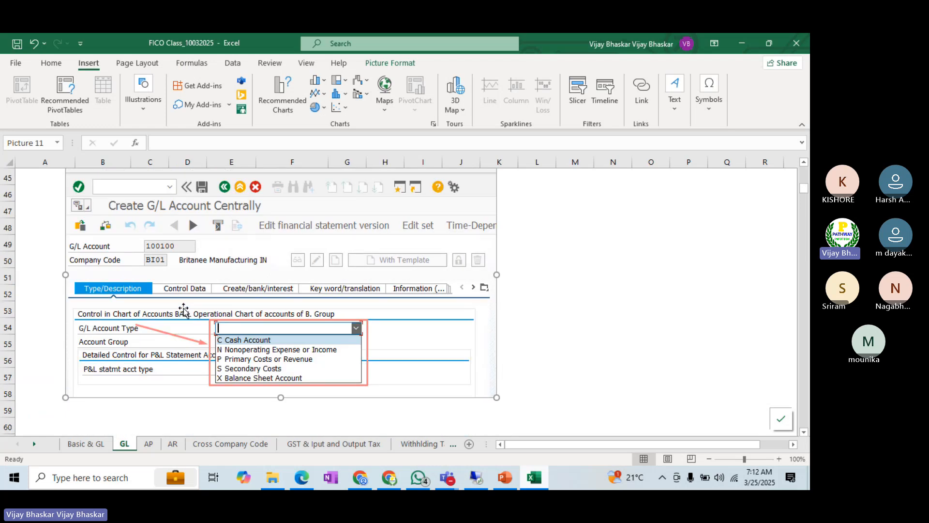
pyautogui.press('Print')
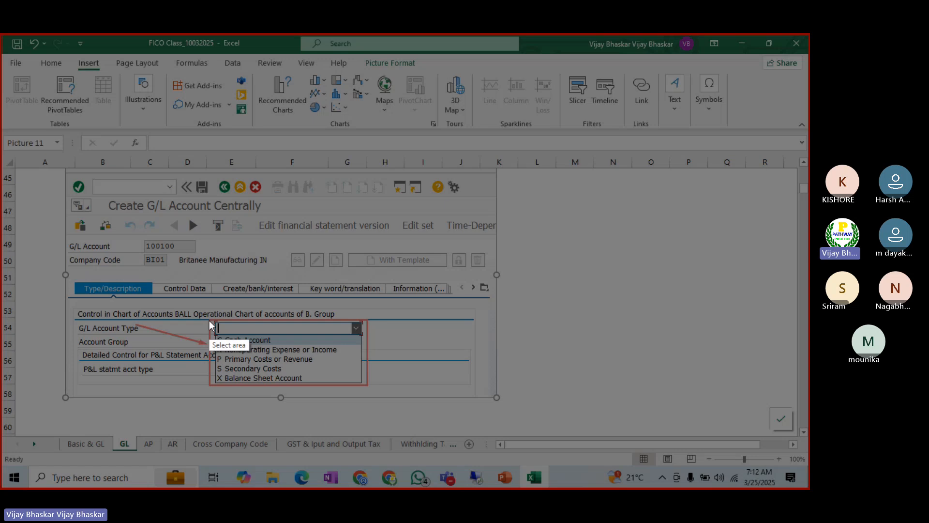
pyautogui.moveTo(209, 321)
pyautogui.mouseDown()
pyautogui.moveTo(266, 389)
pyautogui.moveTo(374, 387)
pyautogui.mouseUp()
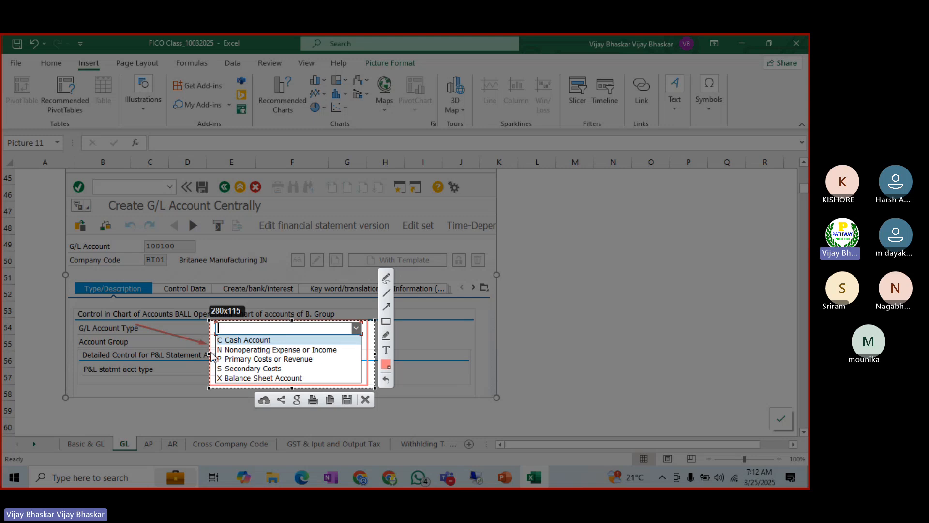
pyautogui.moveTo(209, 354); pyautogui.dragTo(73, 354)
pyautogui.rightClick(188, 353)
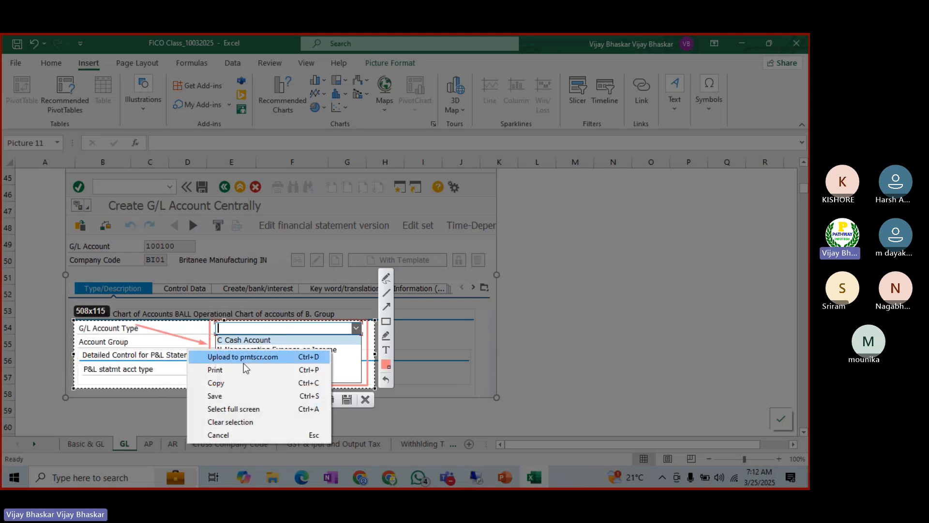
pyautogui.click(226, 382)
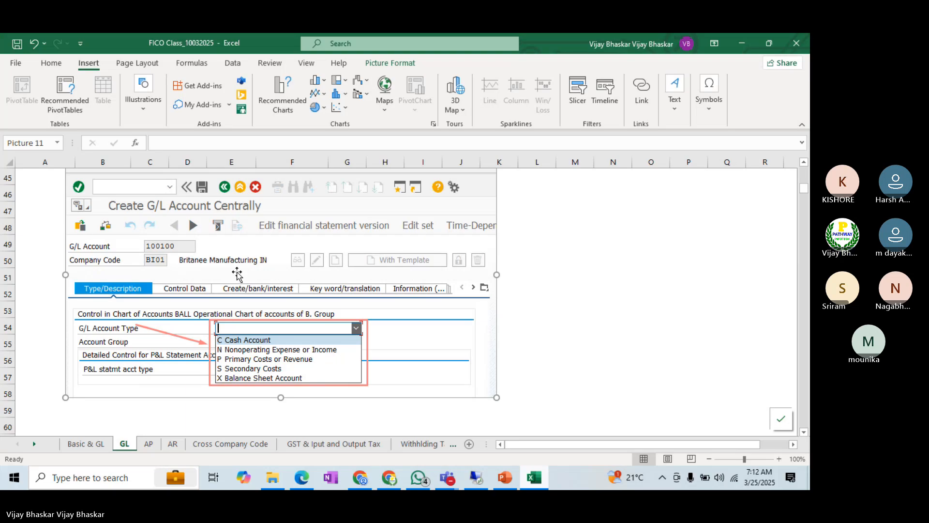
# Step: Replace the large pasted picture with the smaller capture at cell B44 and nudge it slightly to the right
pyautogui.press('Delete')
pyautogui.scroll(2, 237, 272)
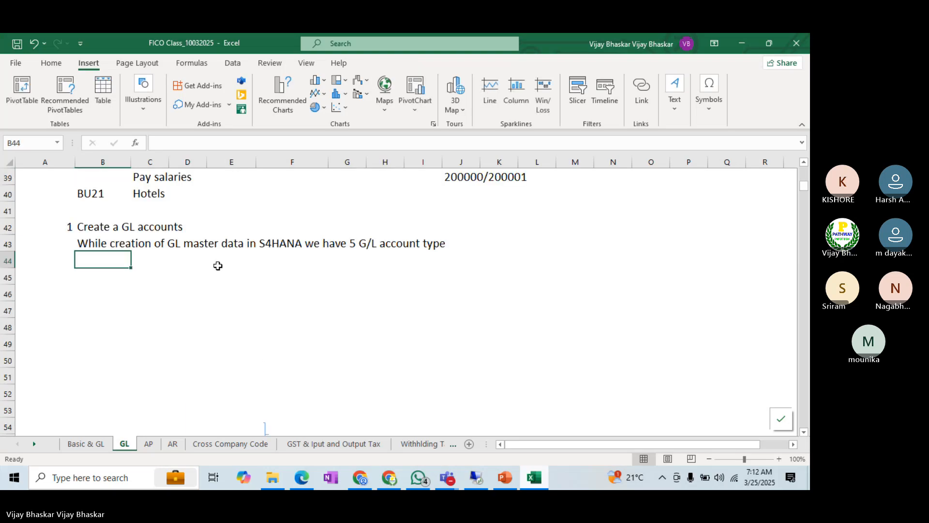
pyautogui.hotkey('ctrl', 'v')
pyautogui.moveTo(184, 290); pyautogui.dragTo(199, 289)
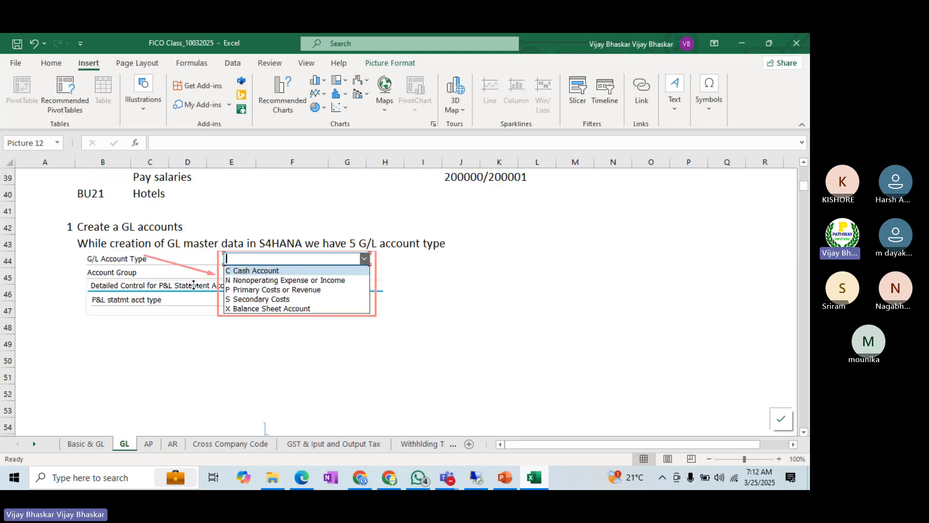
pyautogui.click(163, 337)
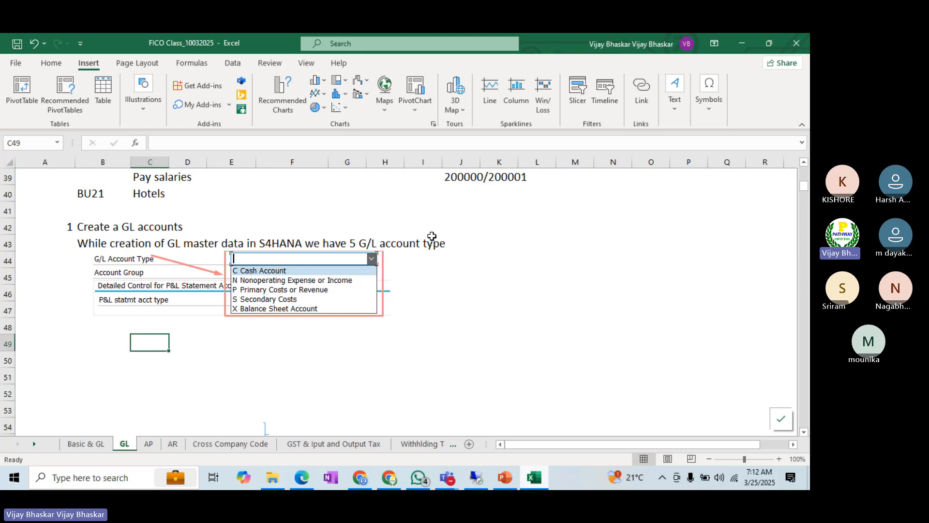
# Step: Delete the leftover line shapes below the capture, near rows 54 and 57
pyautogui.scroll(-1, 246, 333)
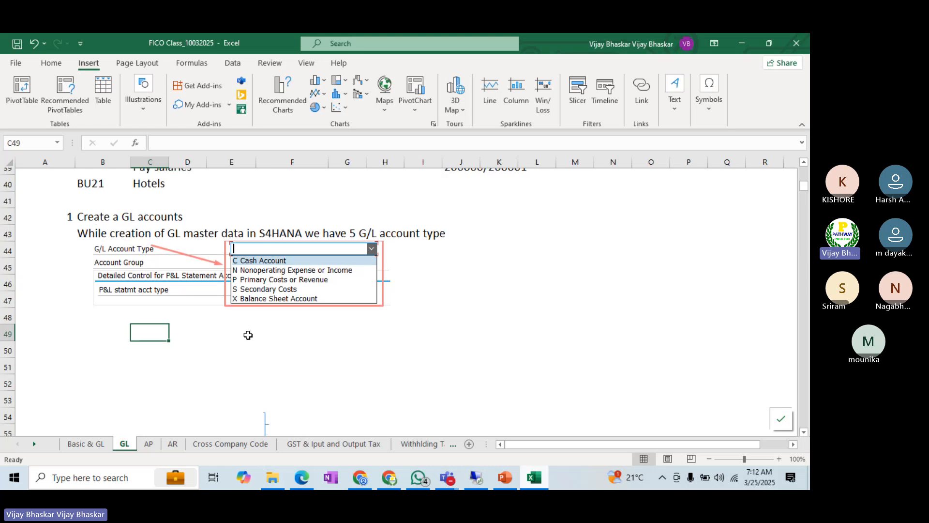
pyautogui.click(267, 384)
pyautogui.press('Escape')
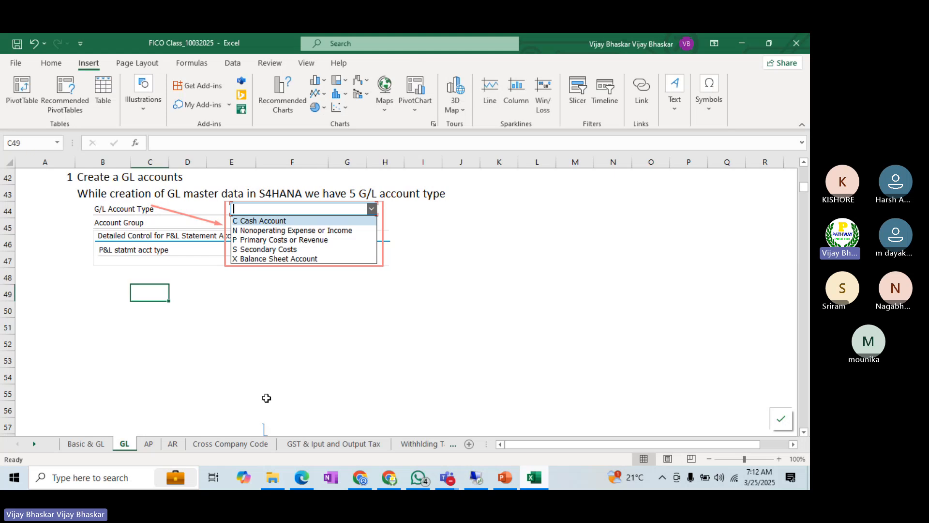
pyautogui.click(264, 385)
pyautogui.press('Escape')
# Step: Enter "Cash Account --> Which can be used for cash/Bank related GL accounts" in cell B49
pyautogui.click(114, 289)
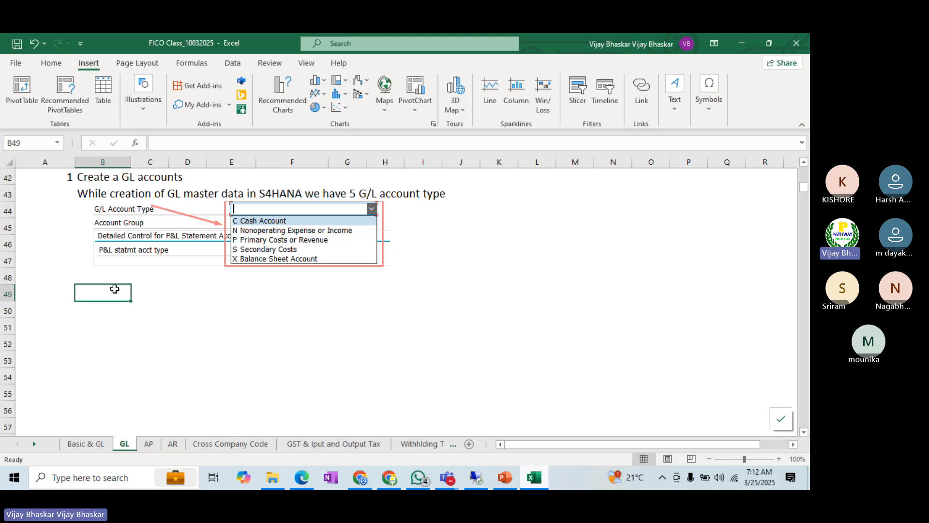
pyautogui.write('Cash Account')
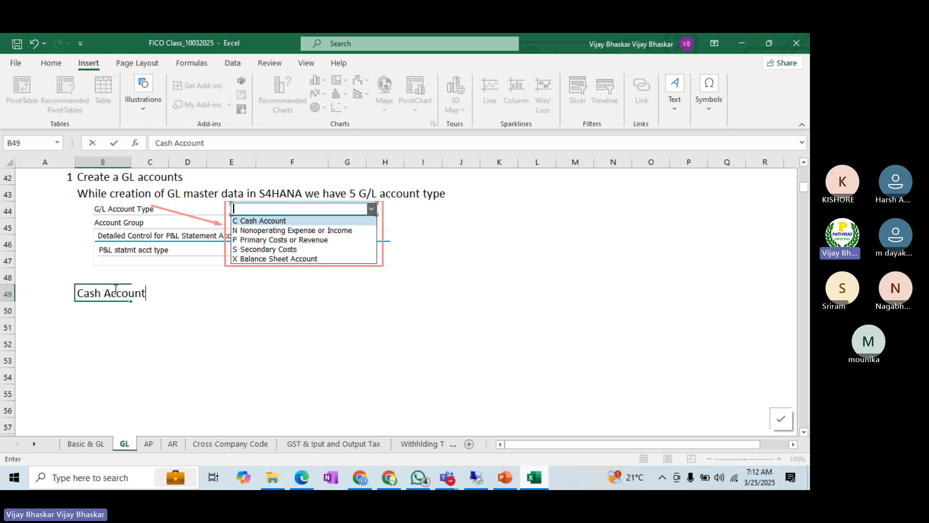
pyautogui.write(' --')
pyautogui.write('?')
pyautogui.write(' Which can v')
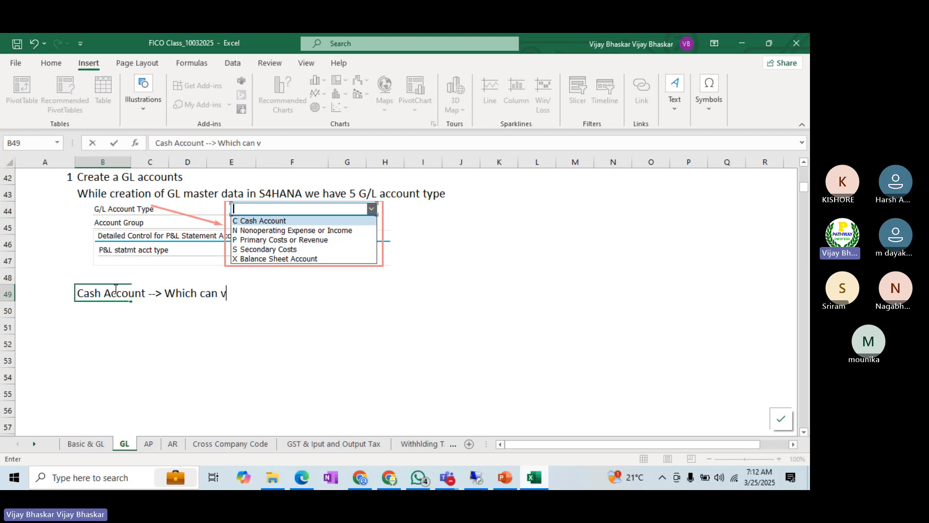
pyautogui.write('e')
pyautogui.press('BackSpace')
pyautogui.press('BackSpace')
pyautogui.write('be used')
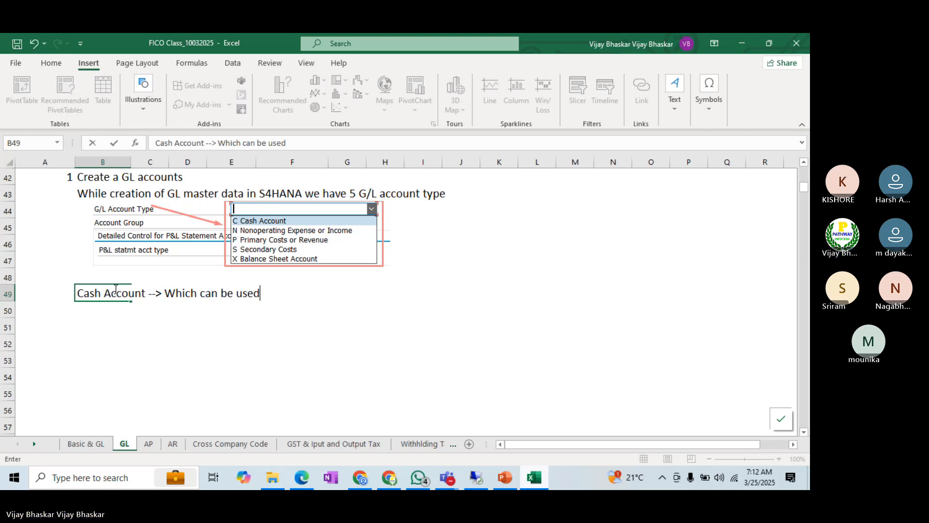
pyautogui.write(' for cash/')
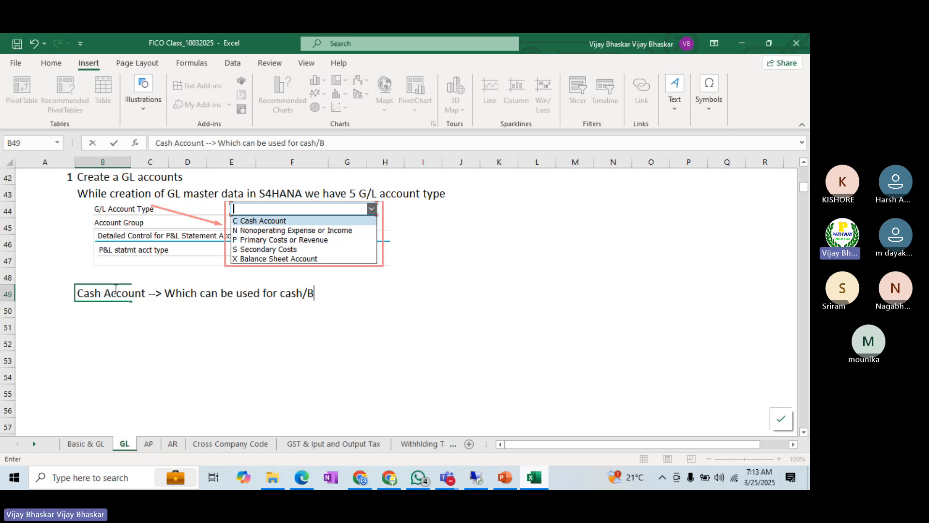
pyautogui.write('Bank related')
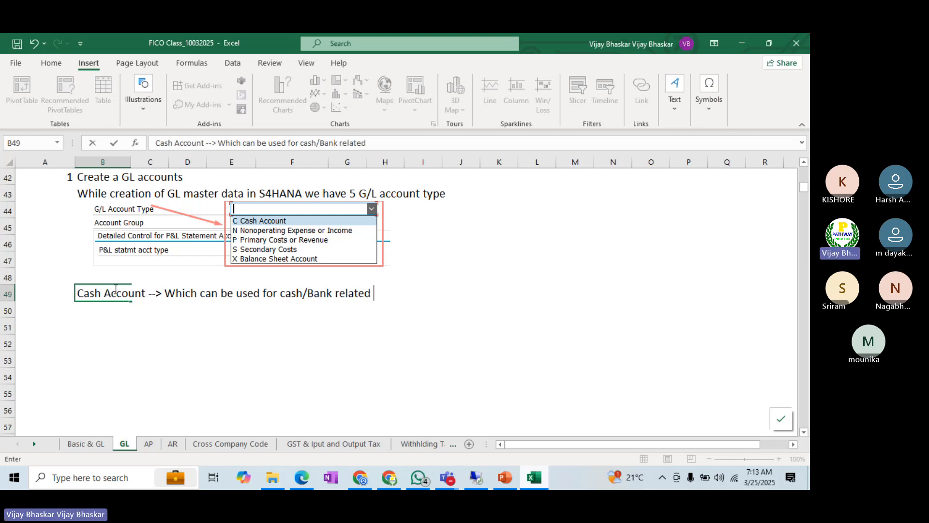
pyautogui.write(' GL account')
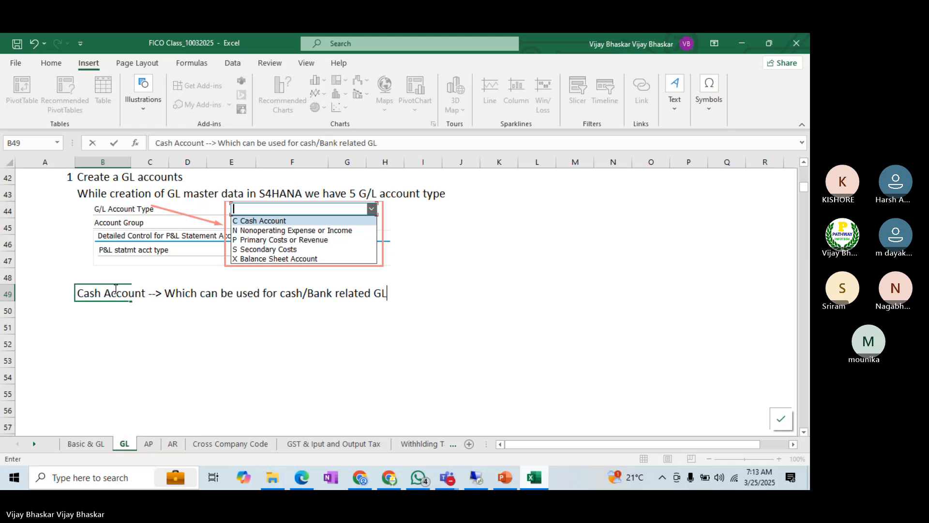
pyautogui.write('s')
pyautogui.press('Return')
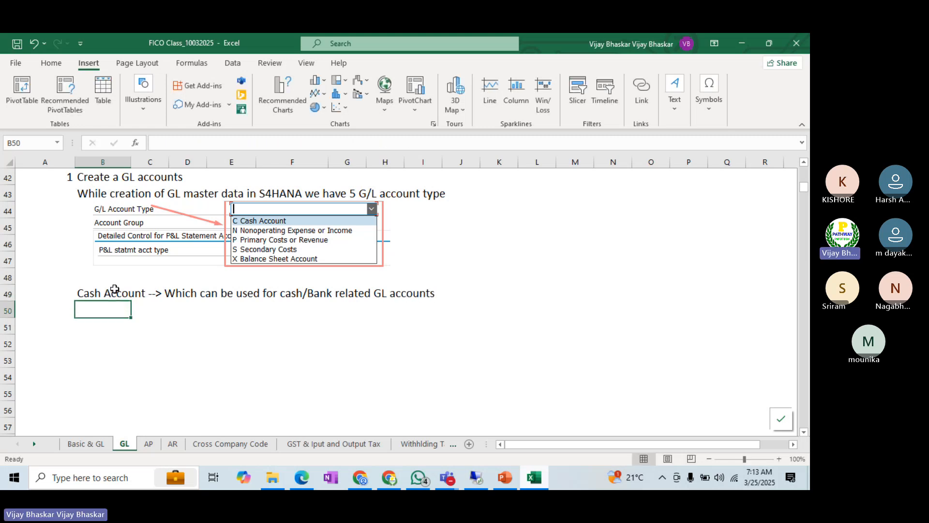
# Step: Prefix the Cash Account note in cell B49 with "C : "
pyautogui.click(76, 293)
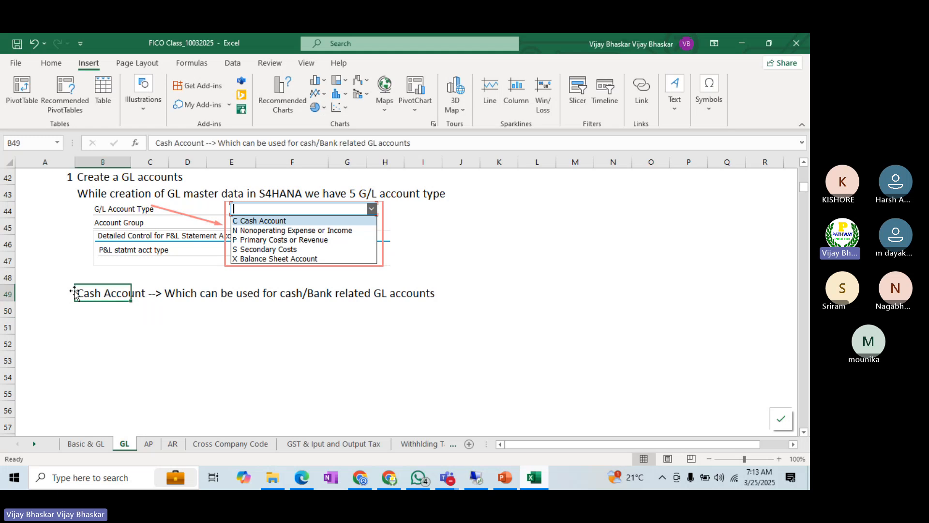
pyautogui.doubleClick(77, 293)
pyautogui.write('C ')
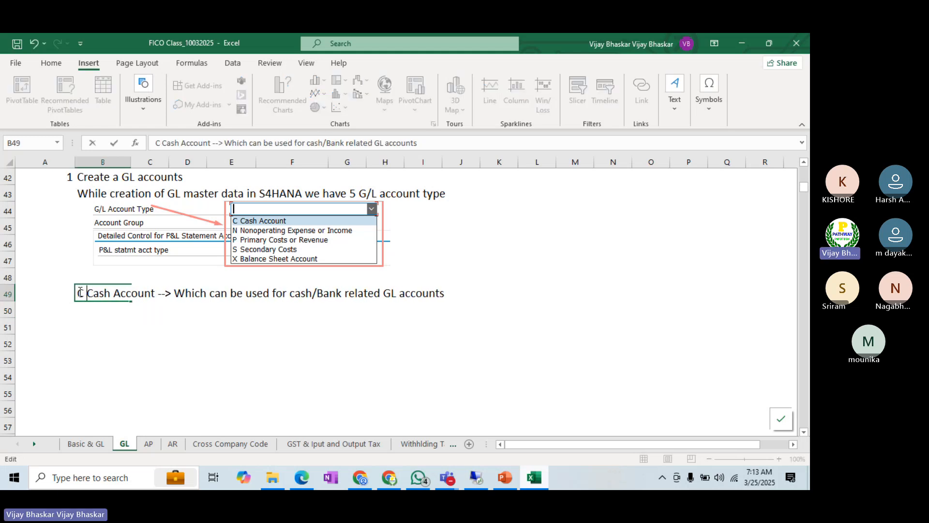
pyautogui.write(':')
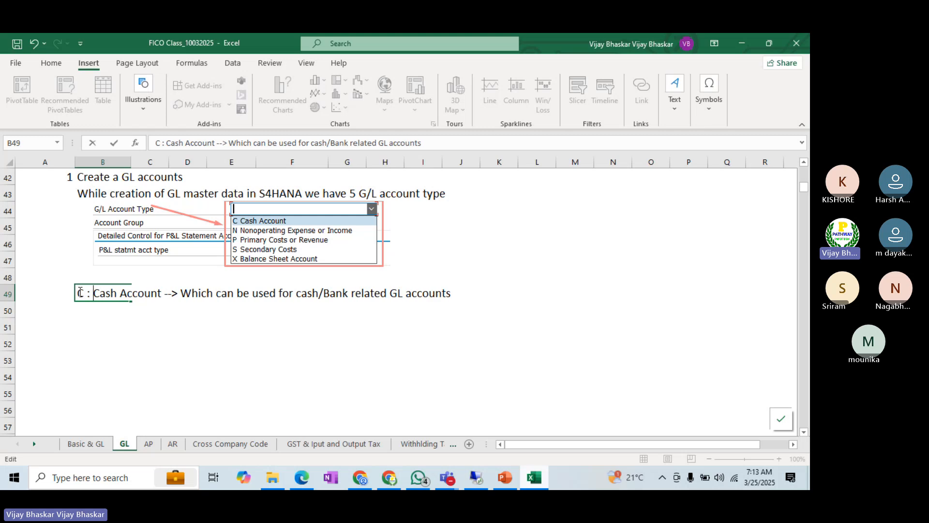
pyautogui.hotkey('shift', 'Return')
pyautogui.click(78, 291)
pyautogui.press('Return')
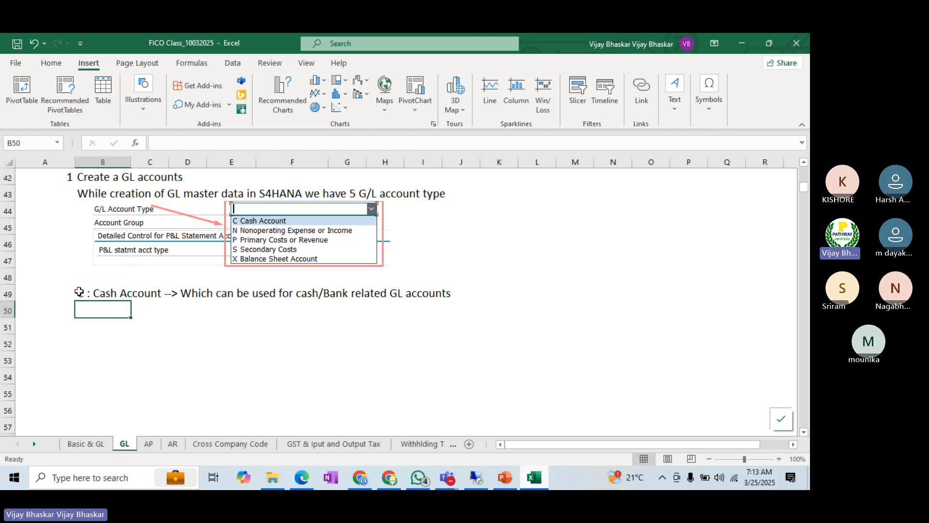
# Step: Enter "N : Nonoperation Expenses or Incomes: This can be used for non profit realed orgnizations" in cell B50
pyautogui.write('N :')
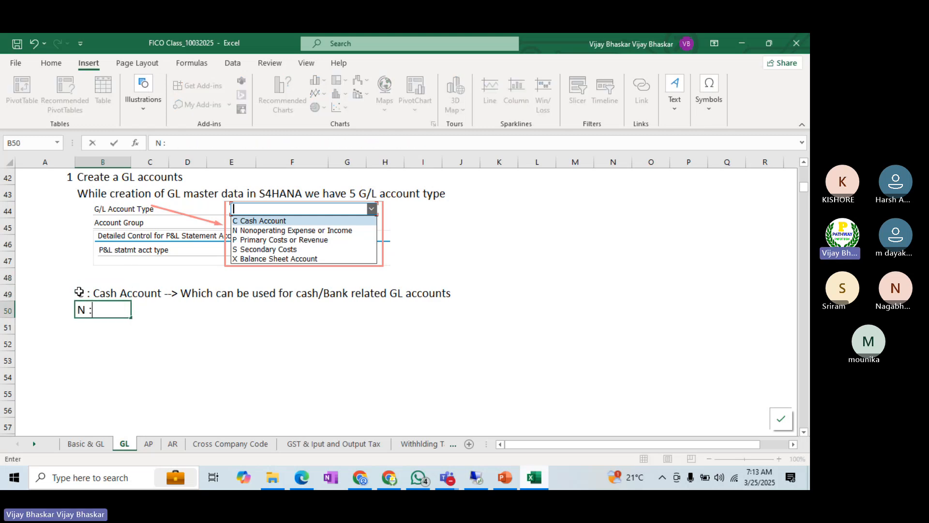
pyautogui.write(' Nonoperation')
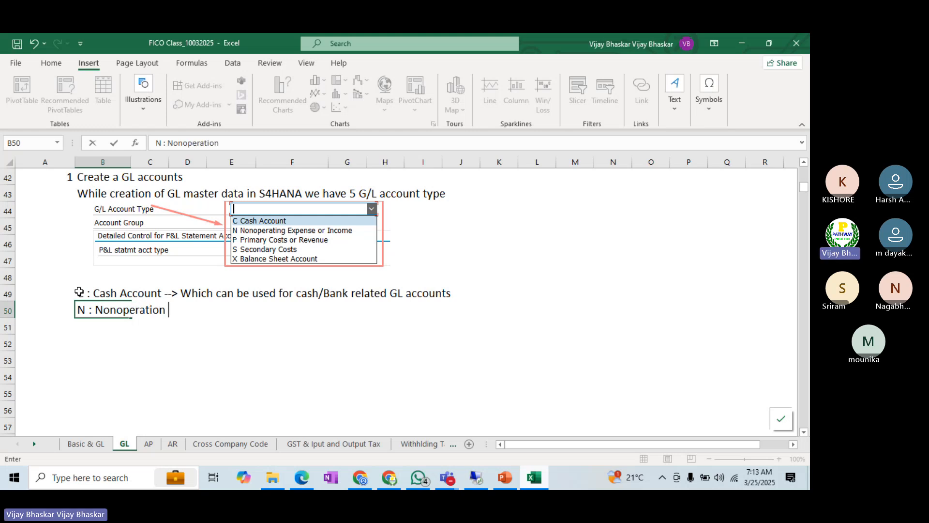
pyautogui.write(' Expenses')
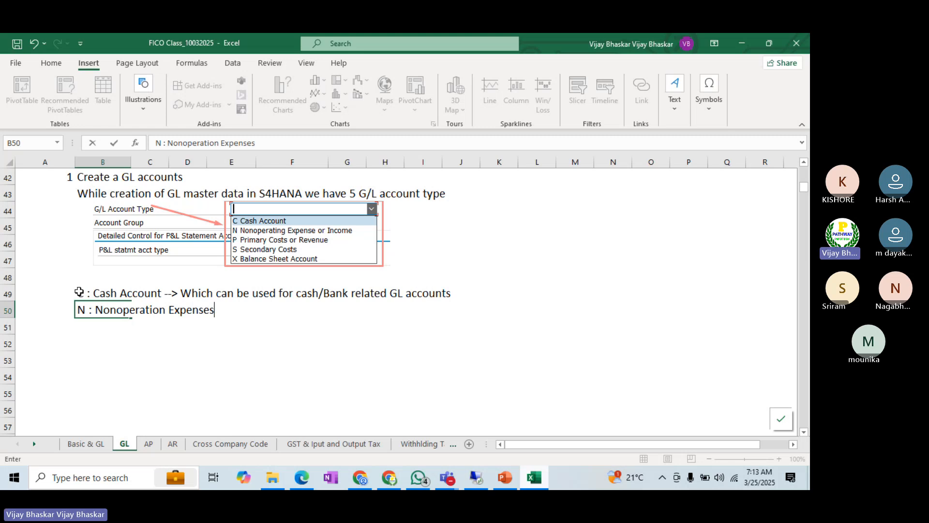
pyautogui.write(' or Incomes')
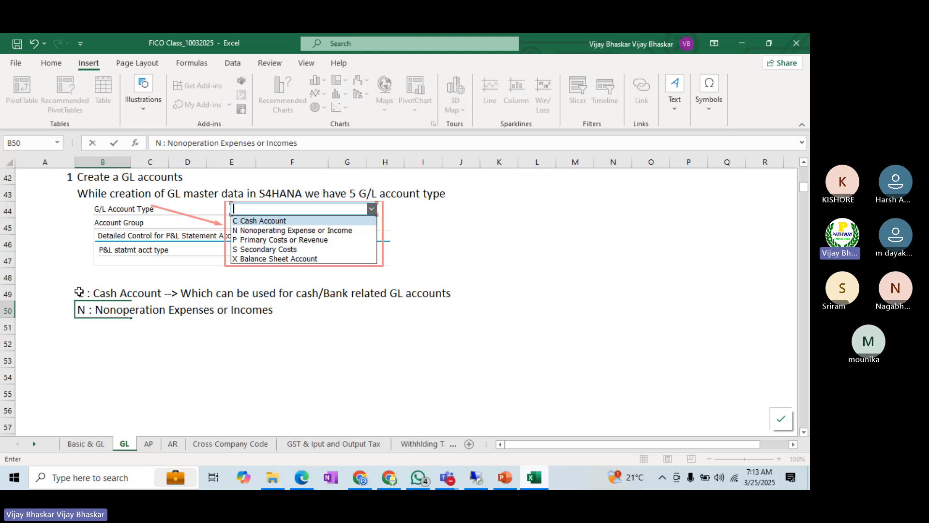
pyautogui.write(': ')
pyautogui.write('YT')
pyautogui.press('BackSpace')
pyautogui.press('BackSpace')
pyautogui.write('Th')
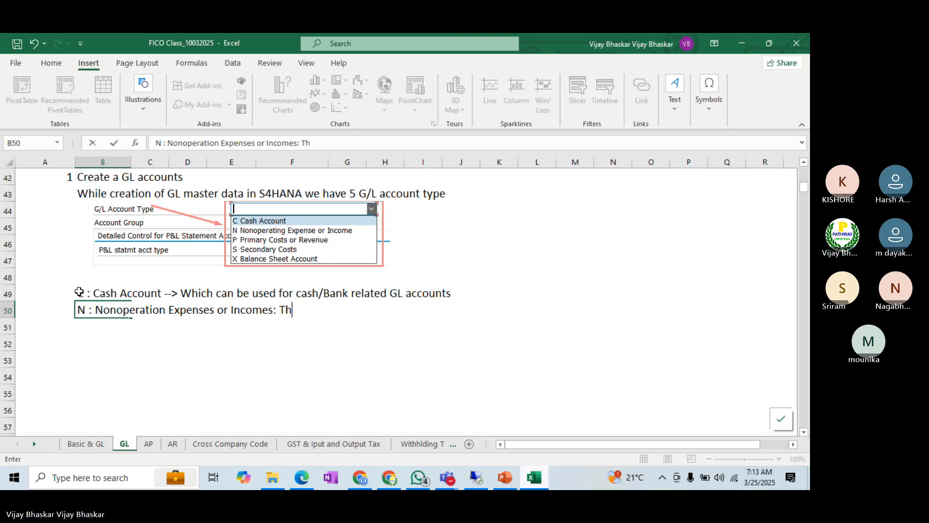
pyautogui.write('is can be used for ')
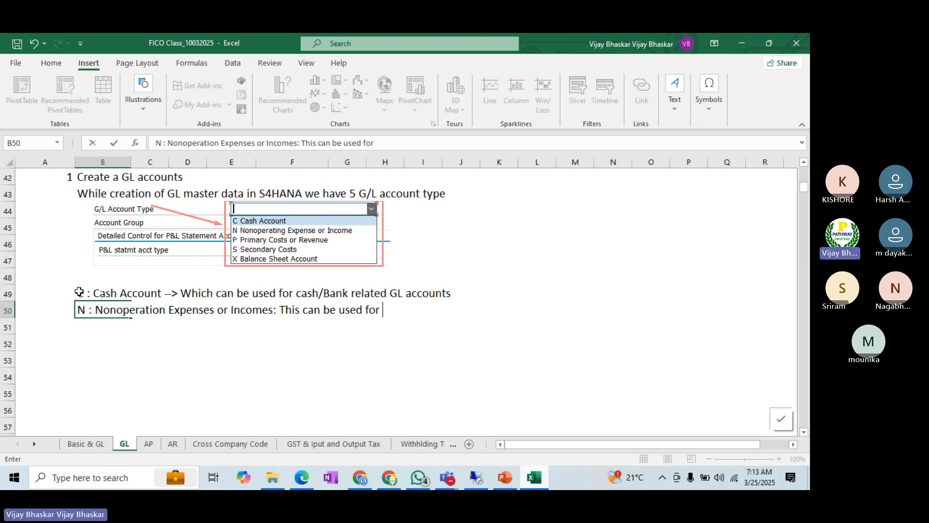
pyautogui.write('non profit ')
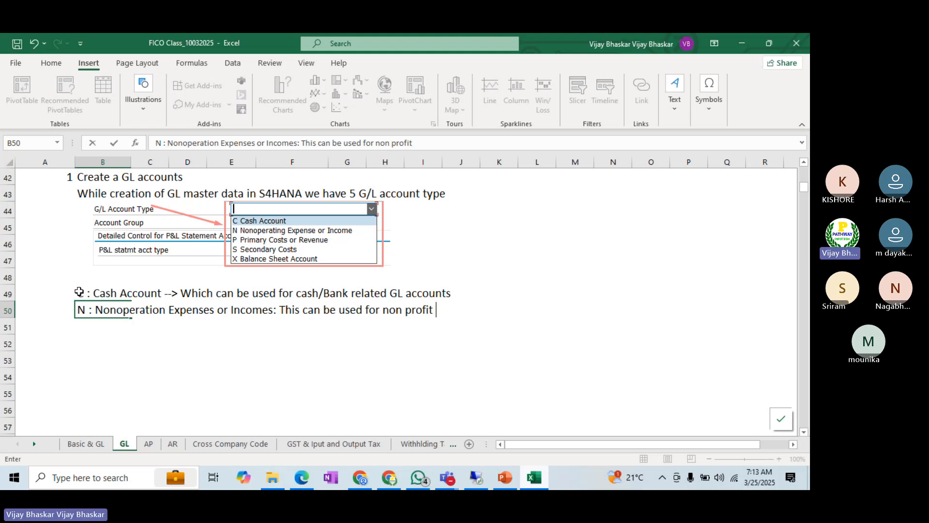
pyautogui.write('realed orgnizations')
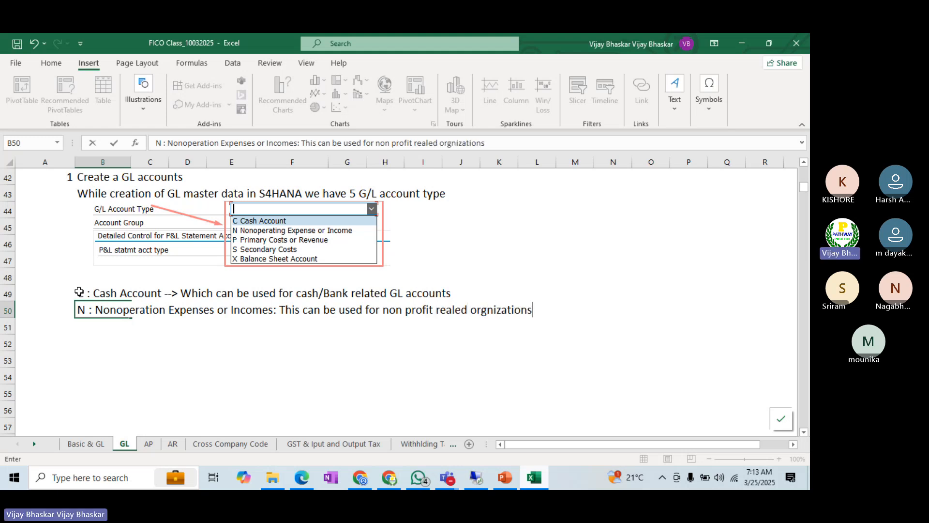
pyautogui.press('Return')
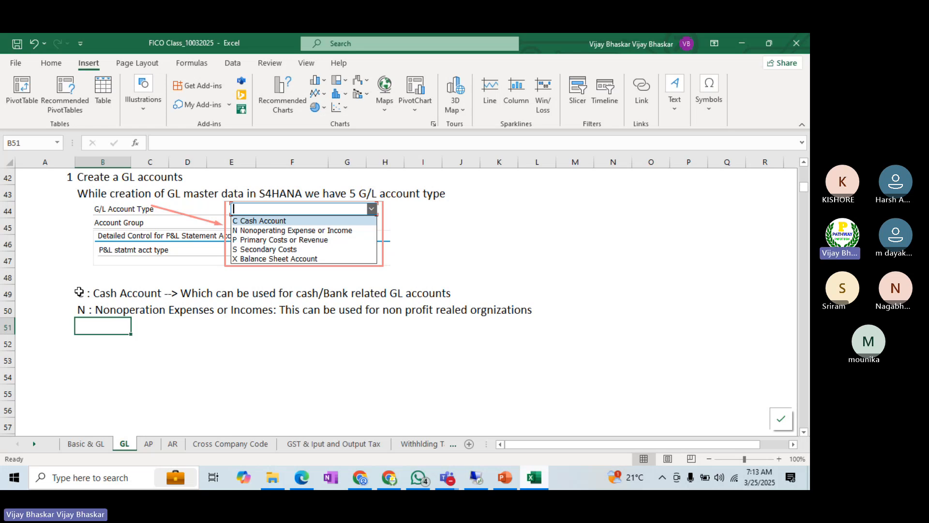
# Step: Enter "P : Primary costs or Revenues--> This can be used for Expenses and Revnues GL master data" in cell B51
pyautogui.write('P')
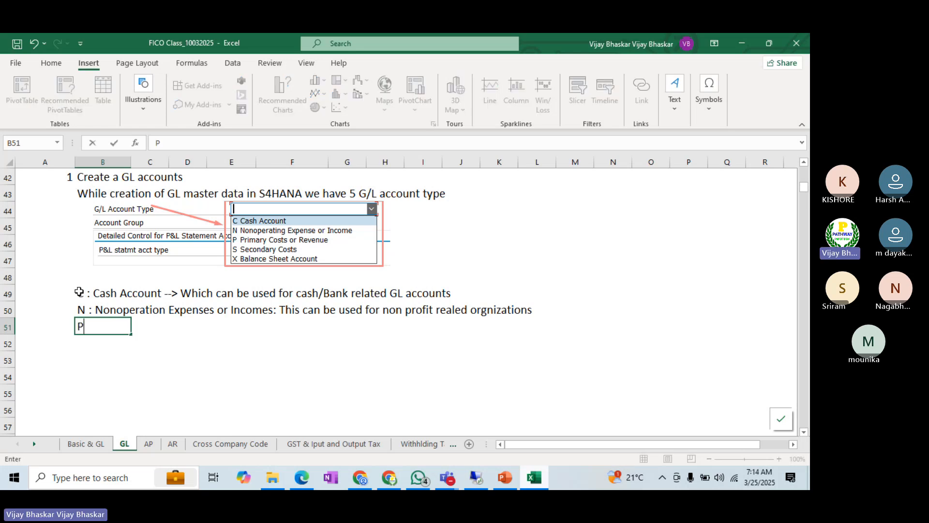
pyautogui.write(' :')
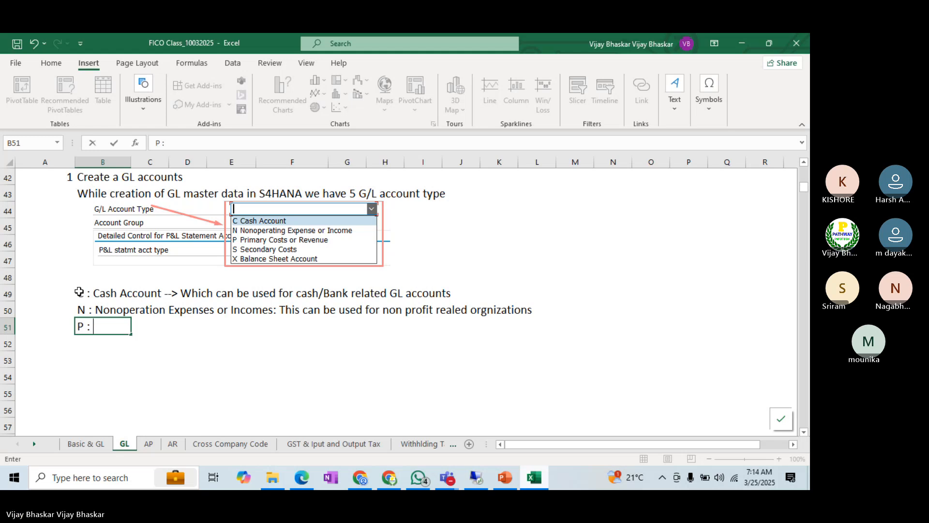
pyautogui.write(' P')
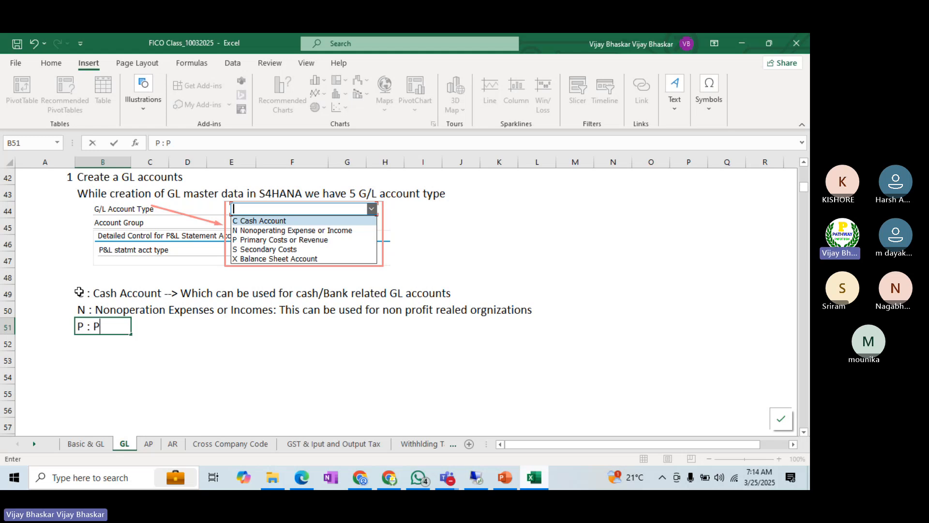
pyautogui.write('rimar')
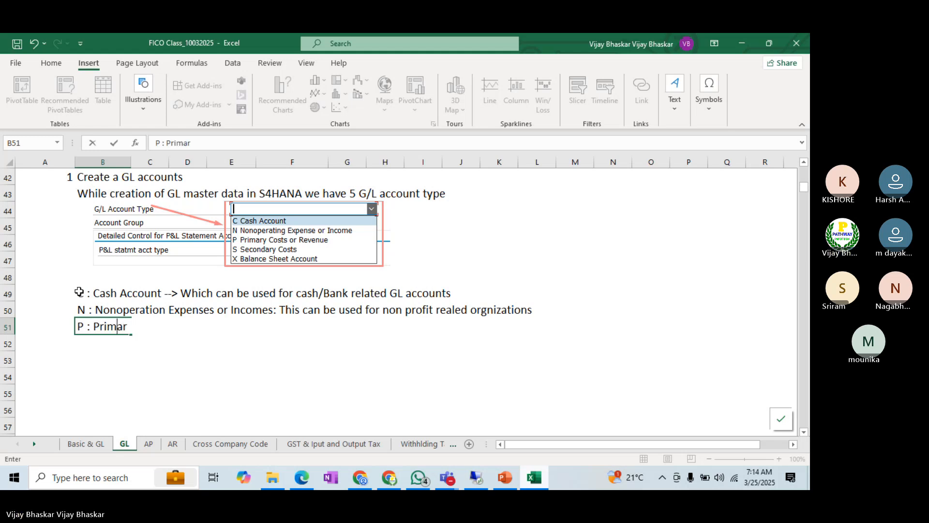
pyautogui.write('y costs')
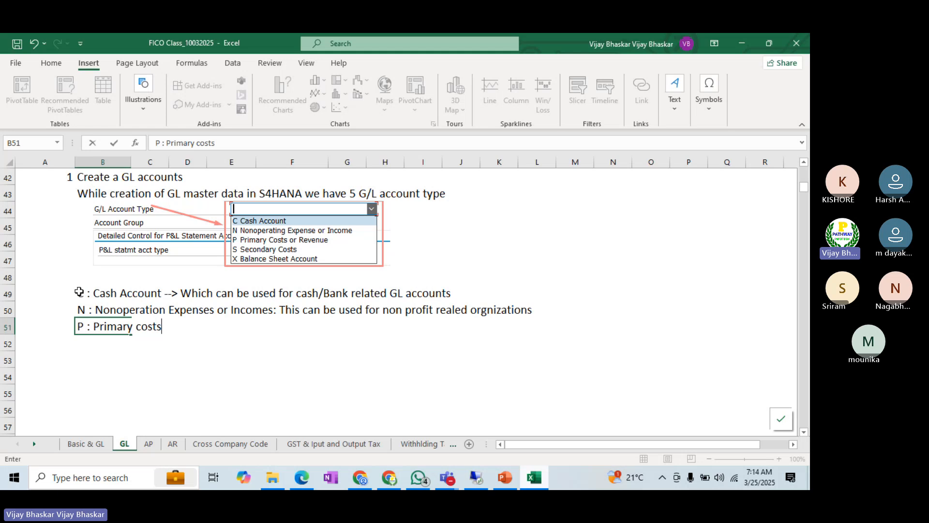
pyautogui.write(' or Revenue')
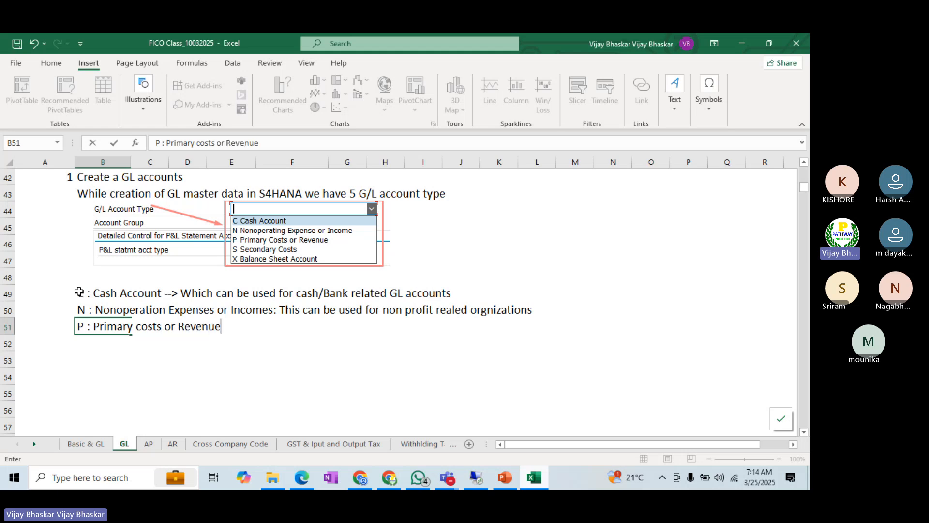
pyautogui.write('s--> This can ')
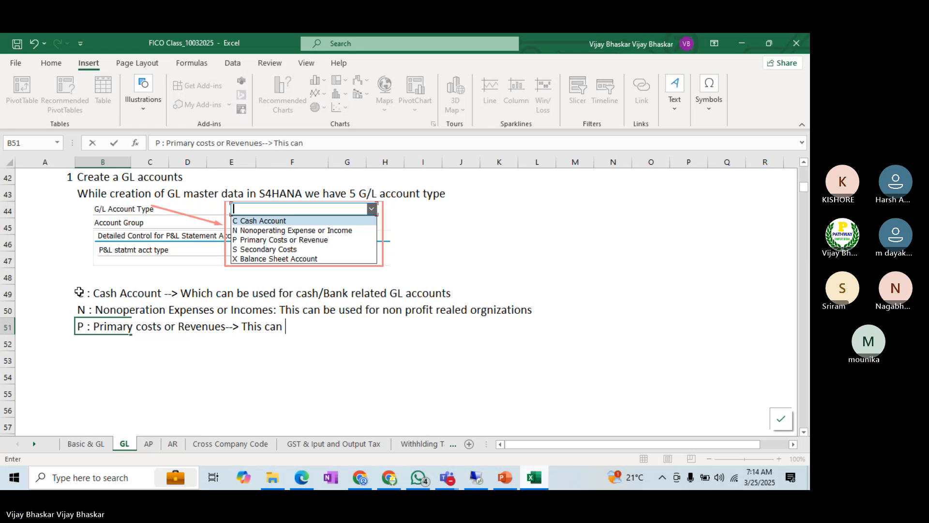
pyautogui.write('be used for')
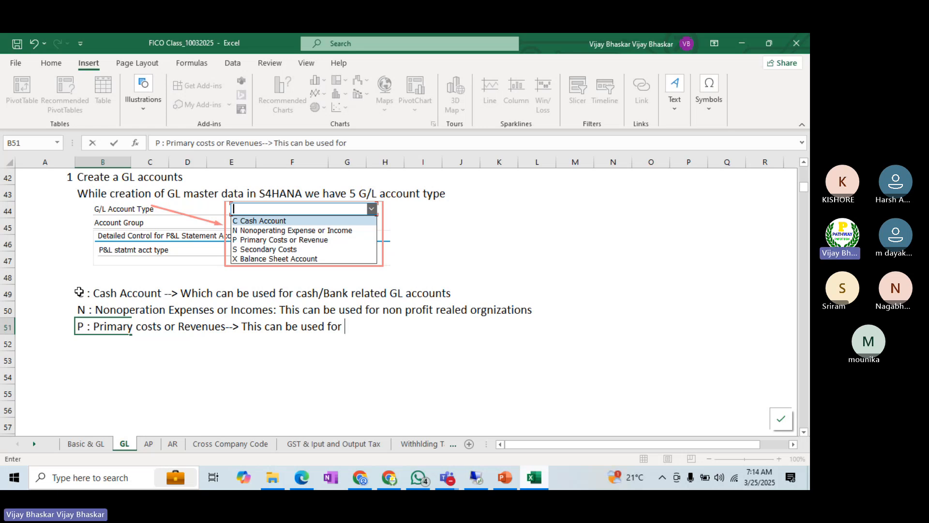
pyautogui.write('Expenses a')
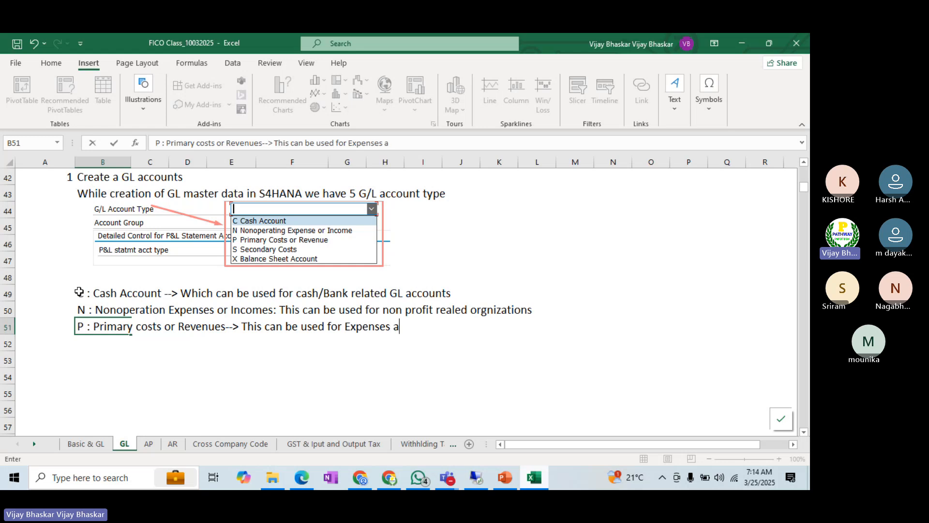
pyautogui.write('nd Revnues ')
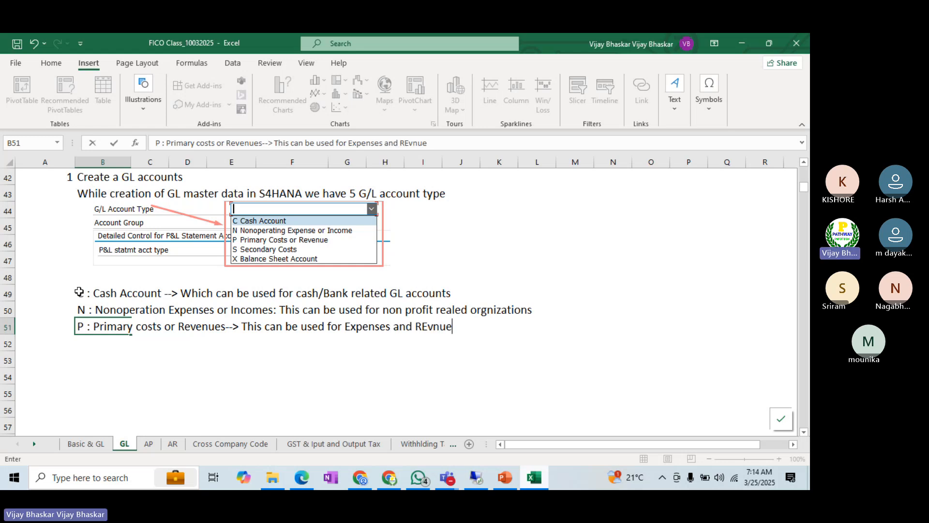
pyautogui.write('Gl')
pyautogui.press('BackSpace')
pyautogui.write('L master data')
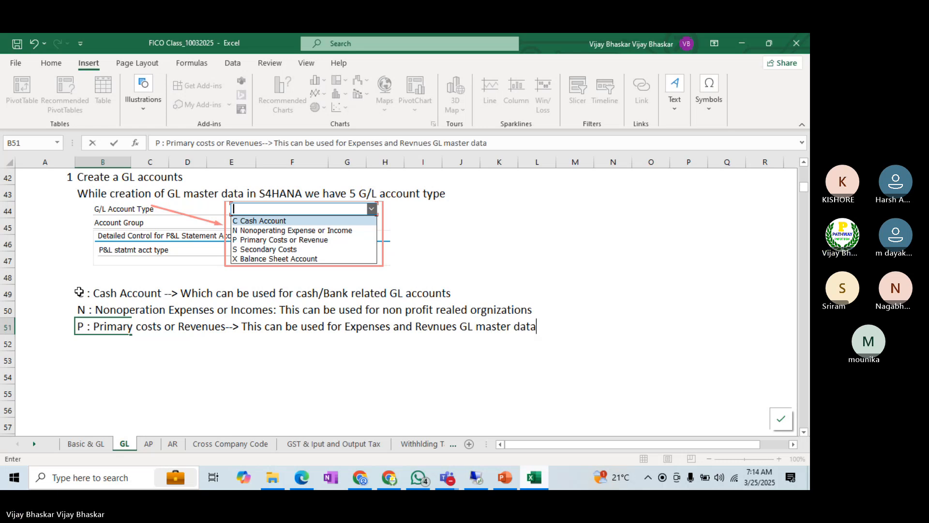
pyautogui.press('Return')
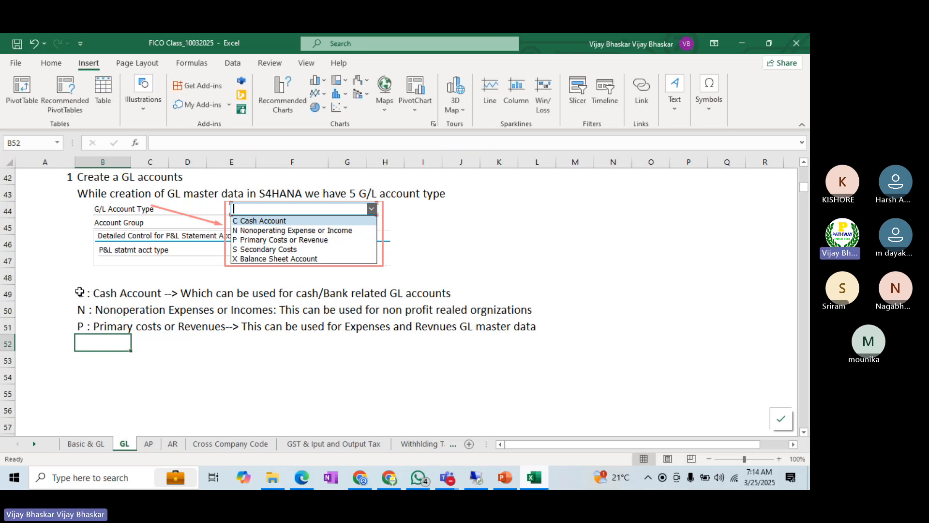
# Step: Replace the colon after "Incomes" in cell B50 with "-->"
pyautogui.click(108, 308)
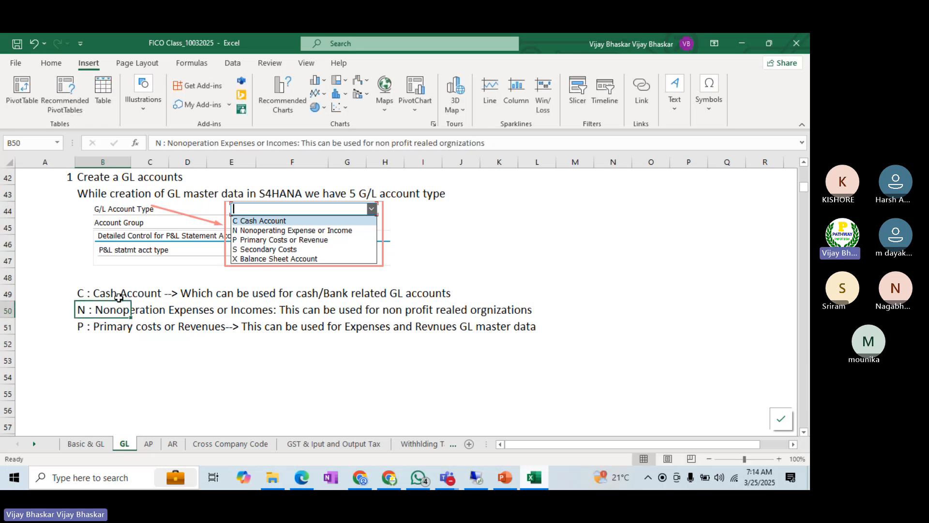
pyautogui.click(299, 144)
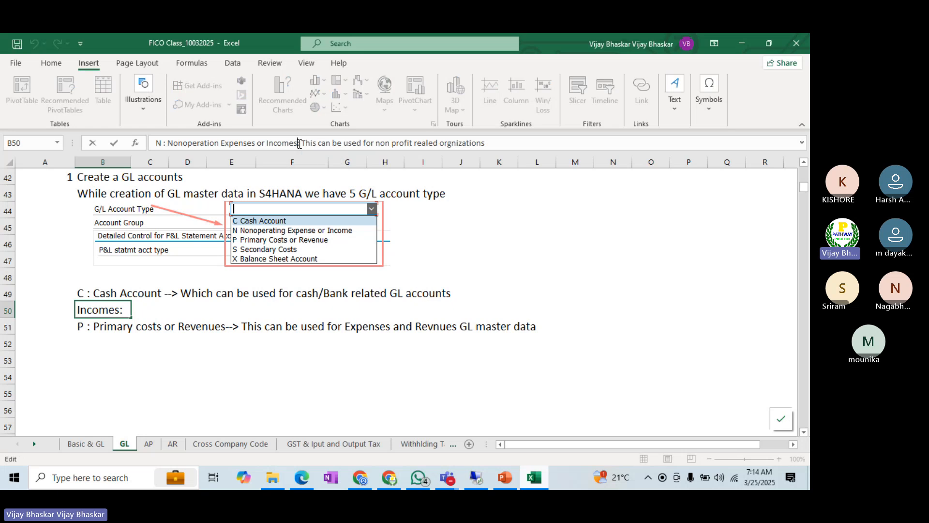
pyautogui.write('-->')
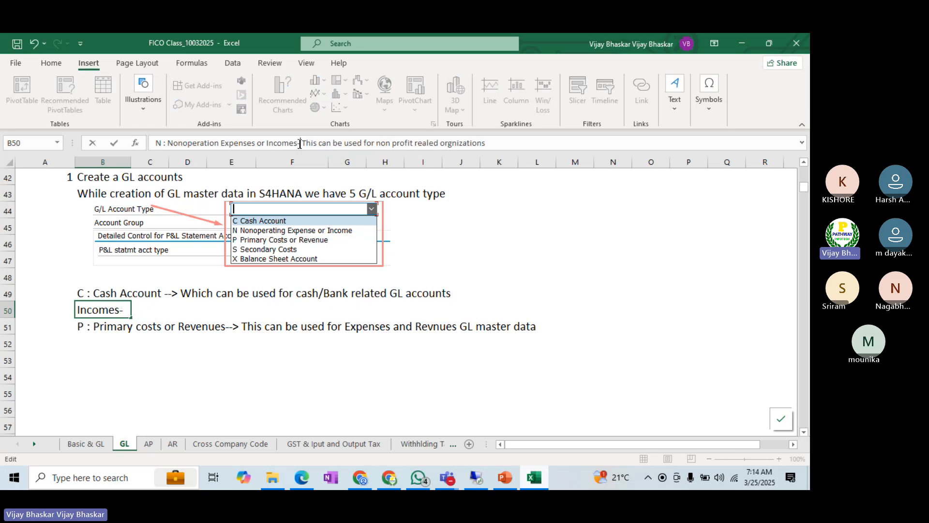
pyautogui.press('Return')
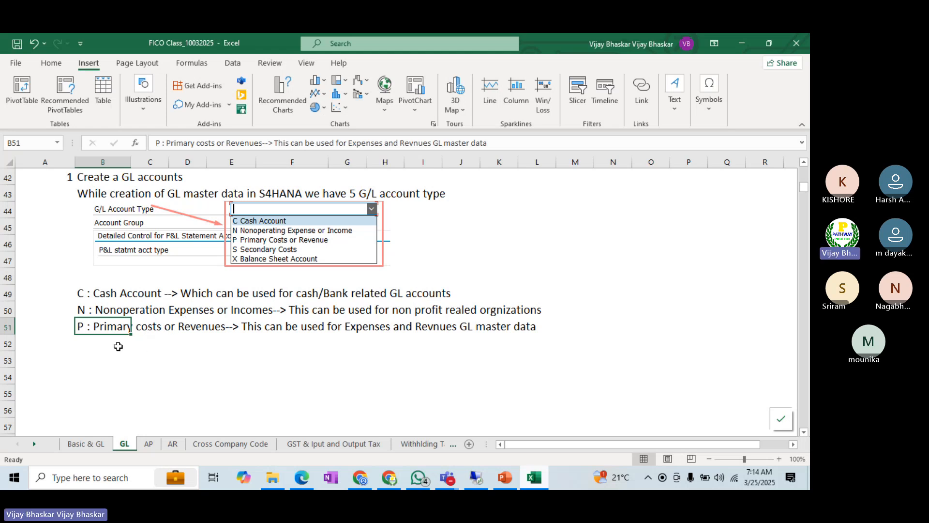
# Step: Enter "S : Secondary Cost elements --> This can be used for secondary cost elemnts creation" in cell B52
pyautogui.click(84, 341)
pyautogui.write('S :')
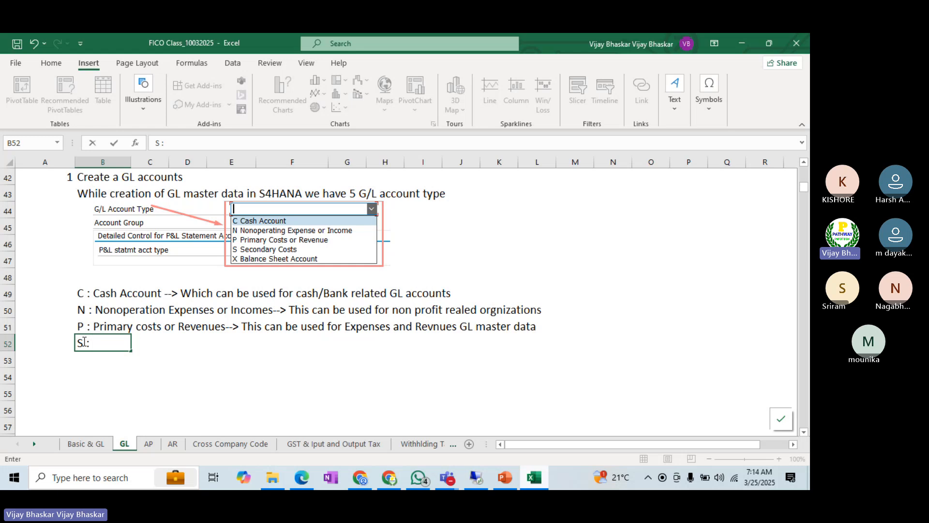
pyautogui.write(' Secondary')
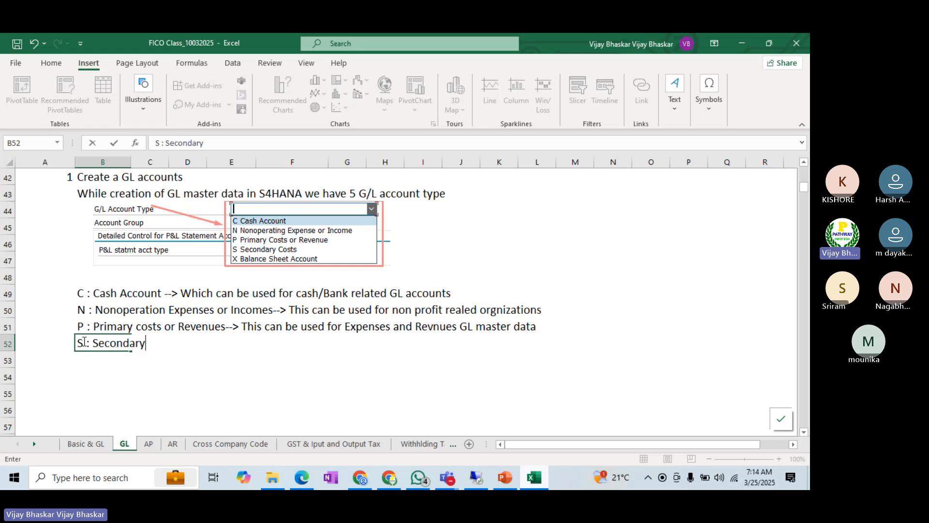
pyautogui.write(' Cost elements')
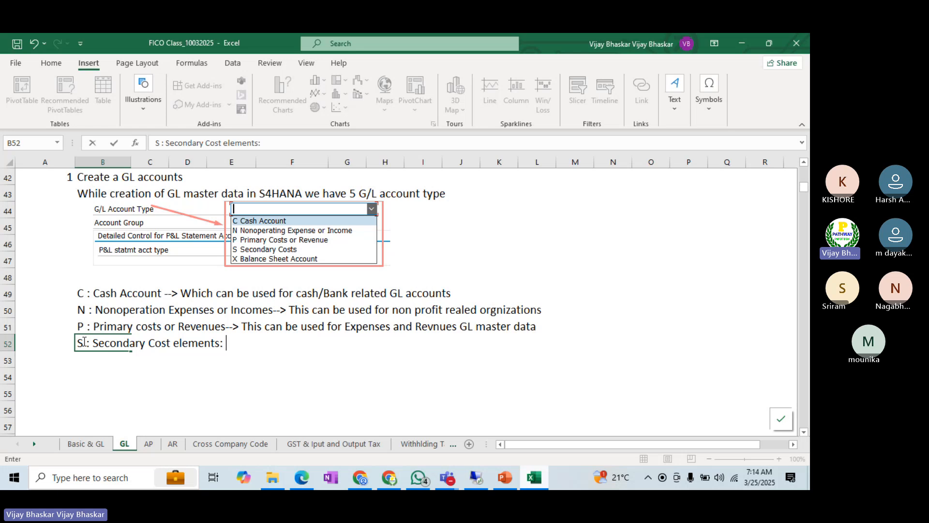
pyautogui.write(' --> This can be u u')
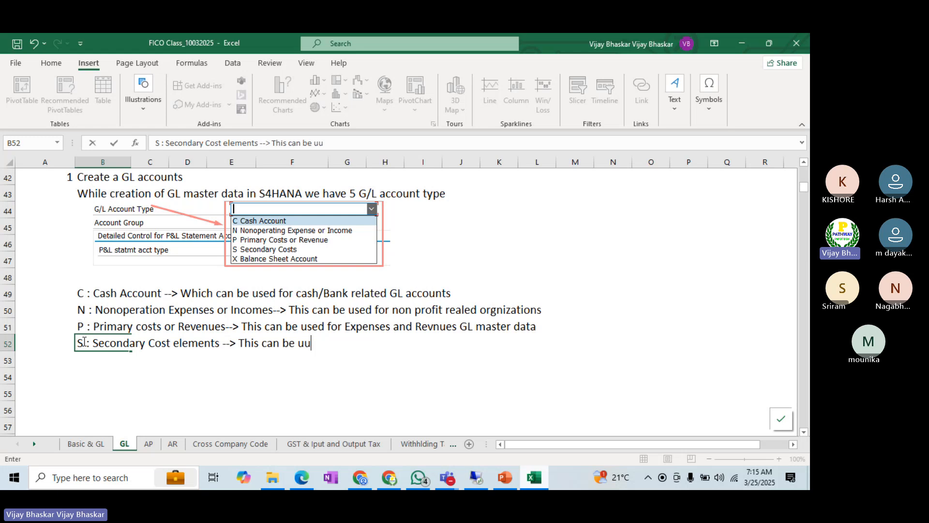
pyautogui.press('BackSpace')
pyautogui.write('sed for secondary cos')
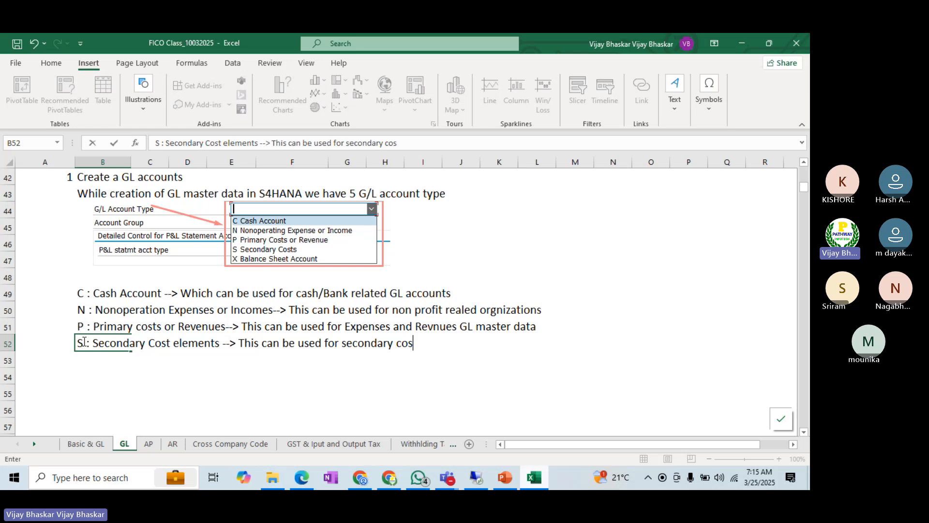
pyautogui.write('t elemnts')
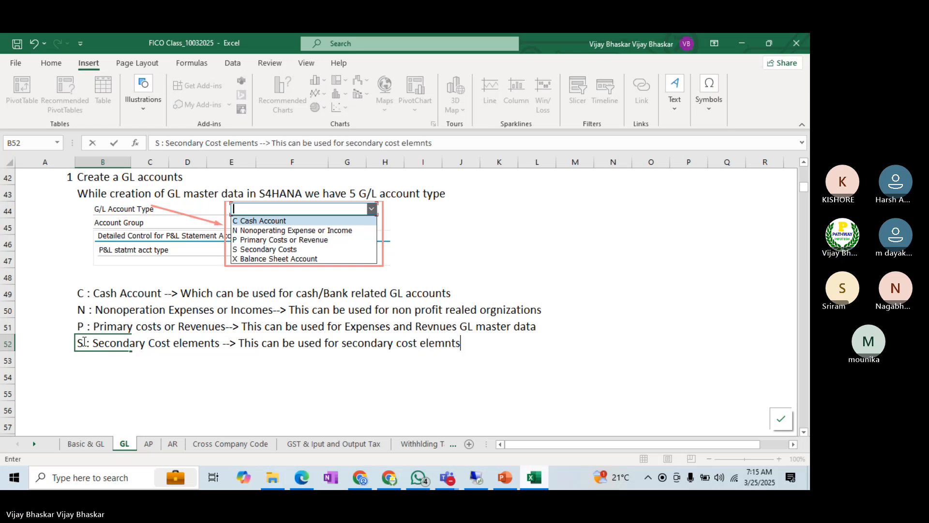
pyautogui.write(' cre')
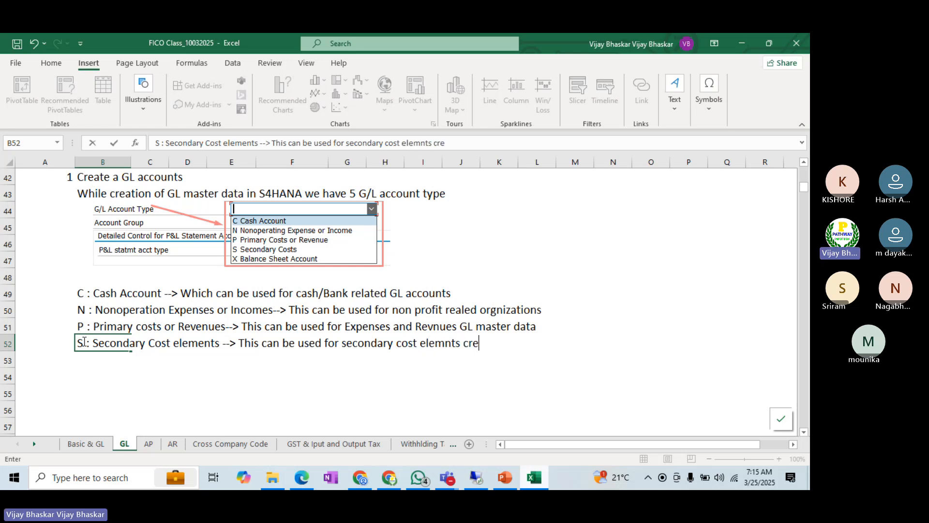
pyautogui.write('ation')
pyautogui.press('Return')
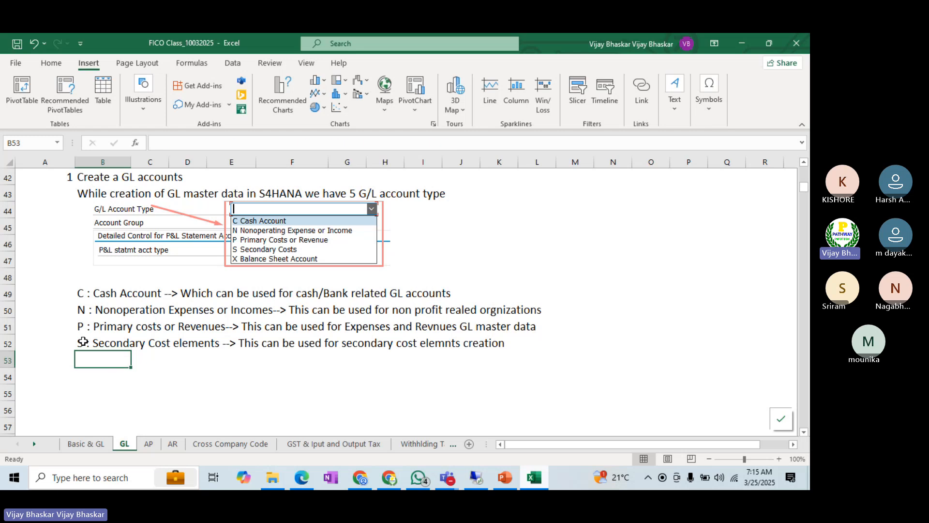
# Step: Enter "X : Balance Sheet --> This can be used for balance sheet (Assets/Liabilities) GL accounts master data" in cell B53
pyautogui.write('X')
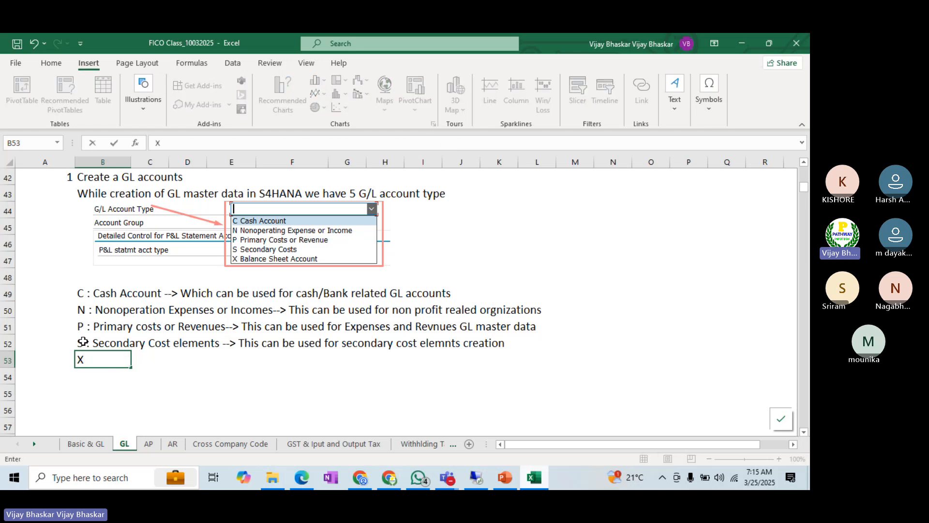
pyautogui.write(' : Balance')
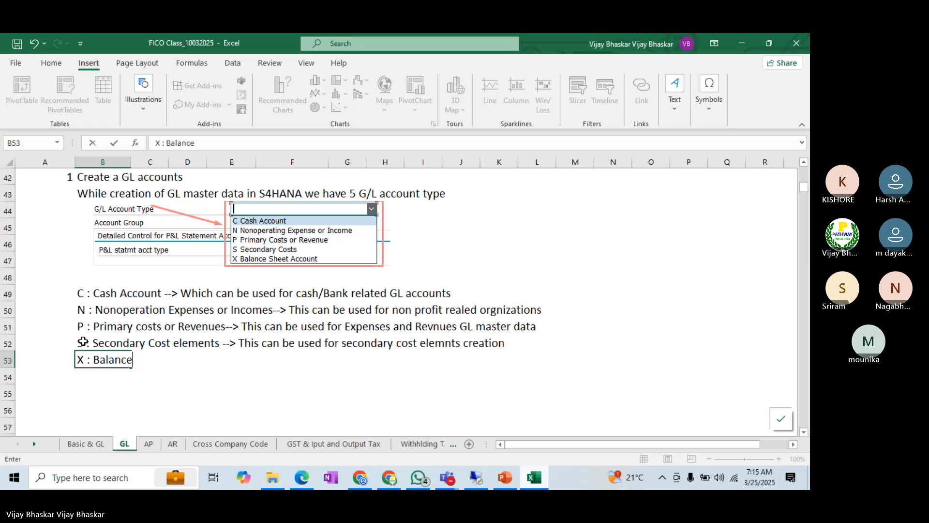
pyautogui.write(' Sheet --> This')
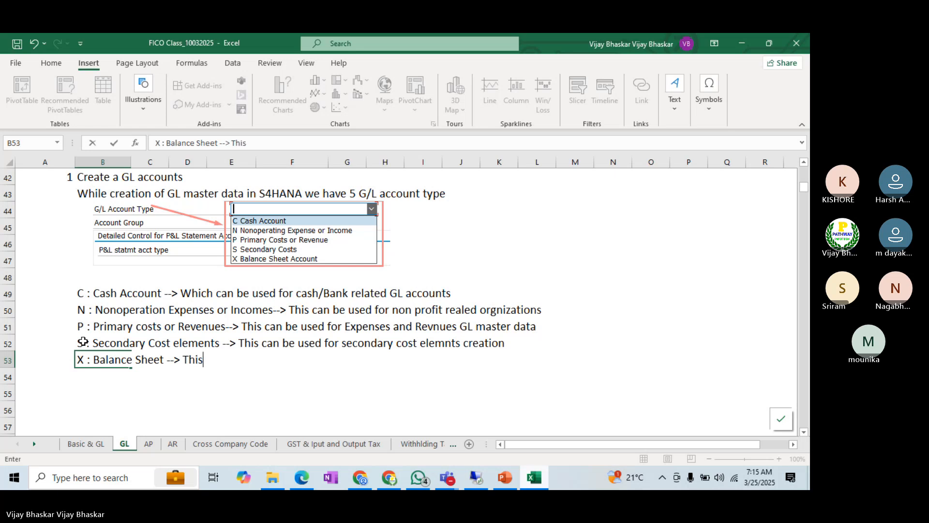
pyautogui.write(' can bee')
pyautogui.press('BackSpace')
pyautogui.press('BackSpace')
pyautogui.write('e used for')
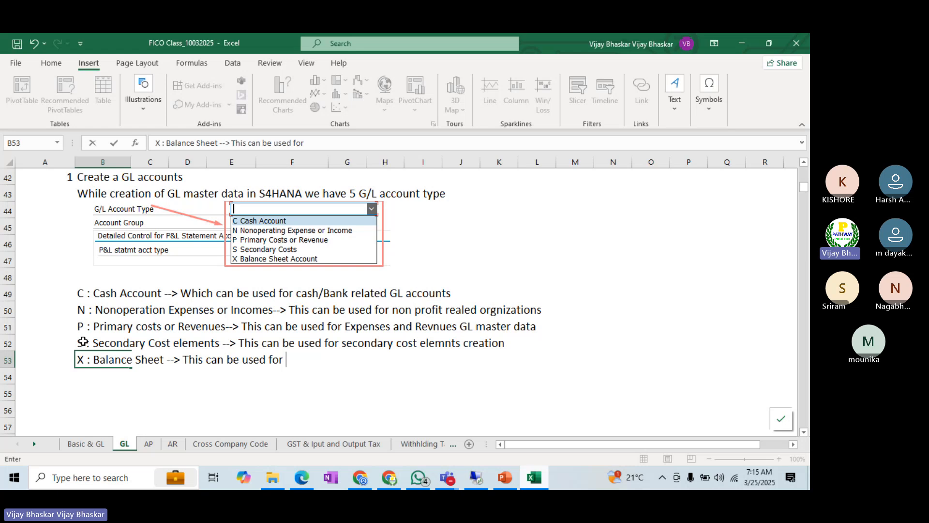
pyautogui.write(' balance')
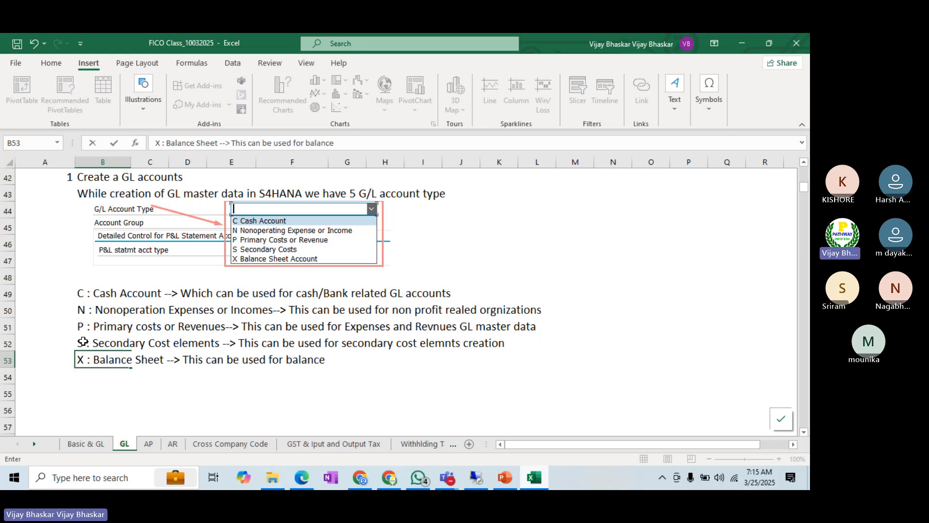
pyautogui.write(' sheet (Asse')
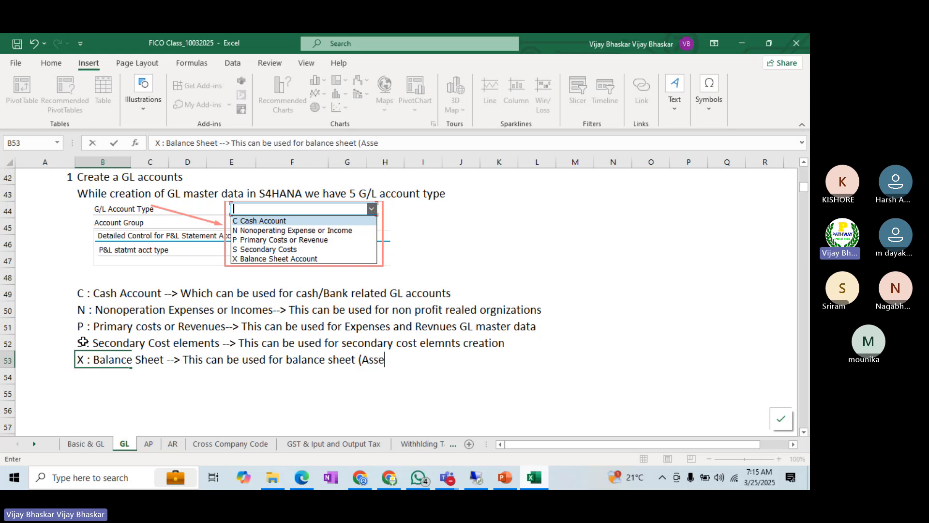
pyautogui.write('ts/Liabi')
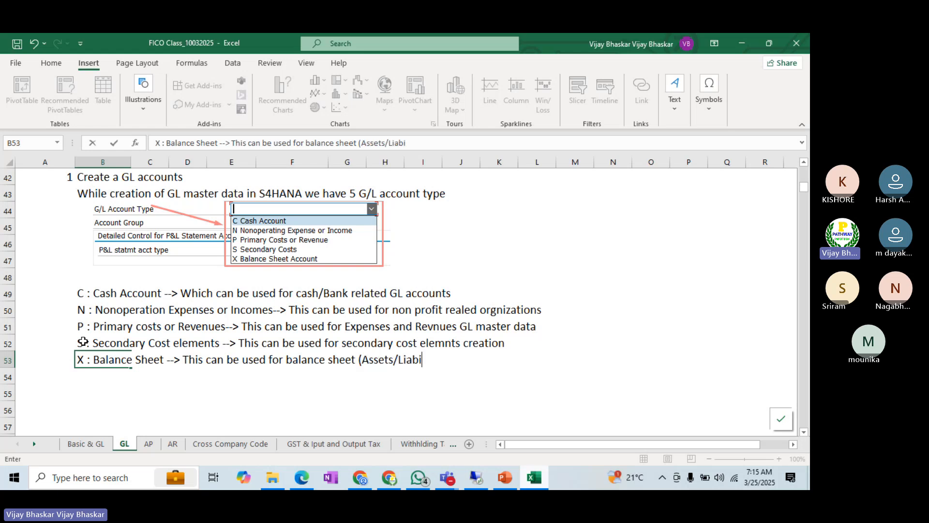
pyautogui.write('lities) GL accounts ')
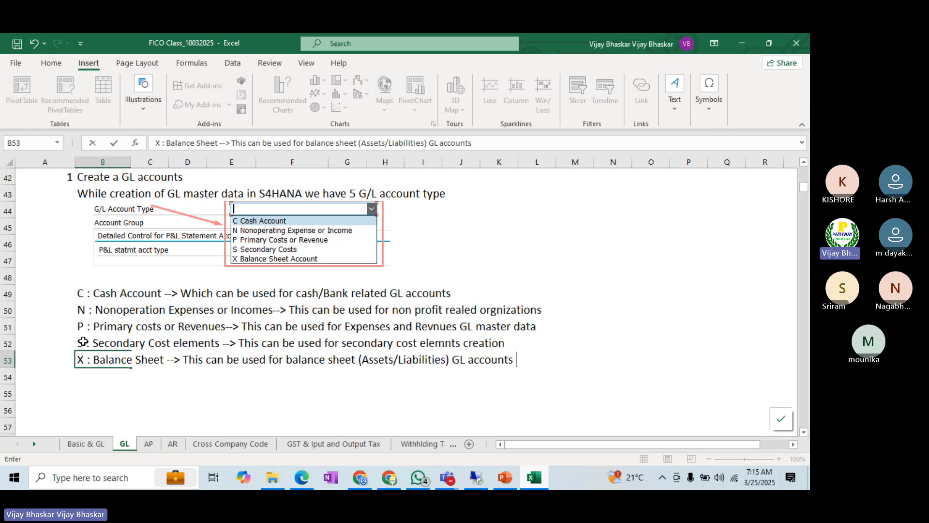
pyautogui.write('master')
pyautogui.write('data')
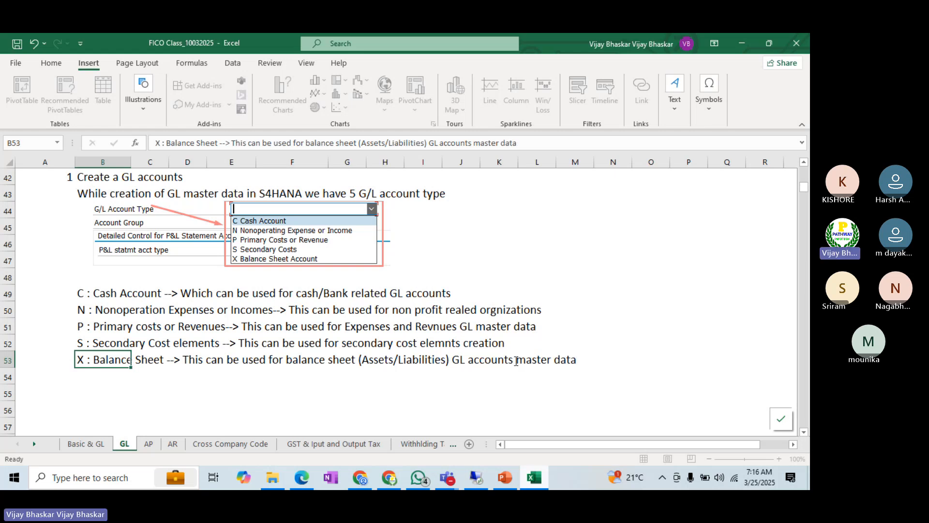
pyautogui.press('Return')
# Step: Save the workbook and make the "Create a GL accounts" heading in cell B42 bold
pyautogui.hotkey('ctrl', 's')
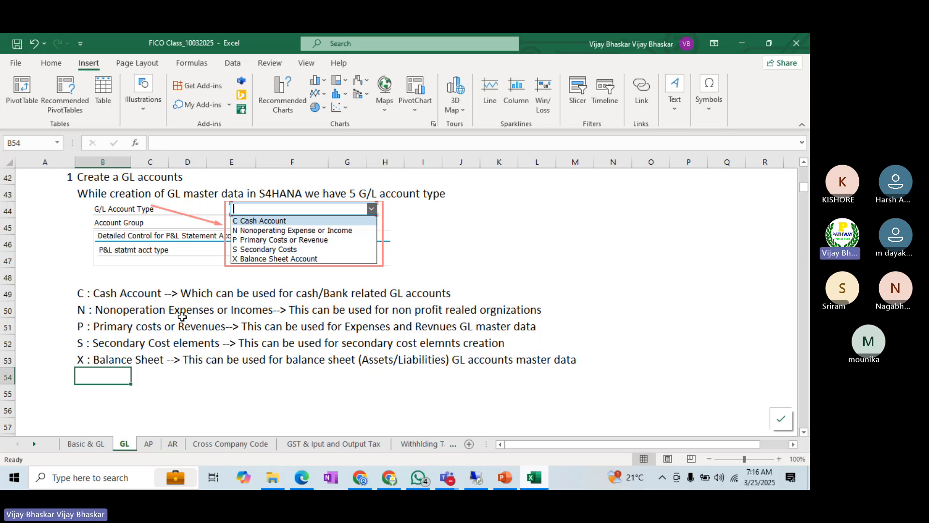
pyautogui.click(81, 176)
pyautogui.hotkey('ctrl', 'b')
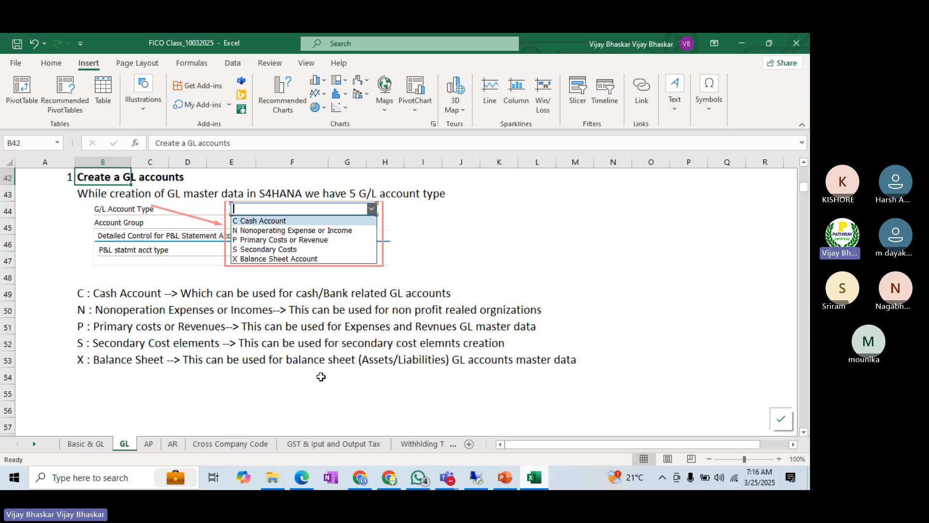
# Step: Switch to the SAP remote session and open transaction OBD4 from the session displaying G/L account 100000's chart of accounts data
pyautogui.hotkey('alt', 'Tab')
pyautogui.hotkey('alt', 'Tab')
pyautogui.hotkey('alt', 'Tab')
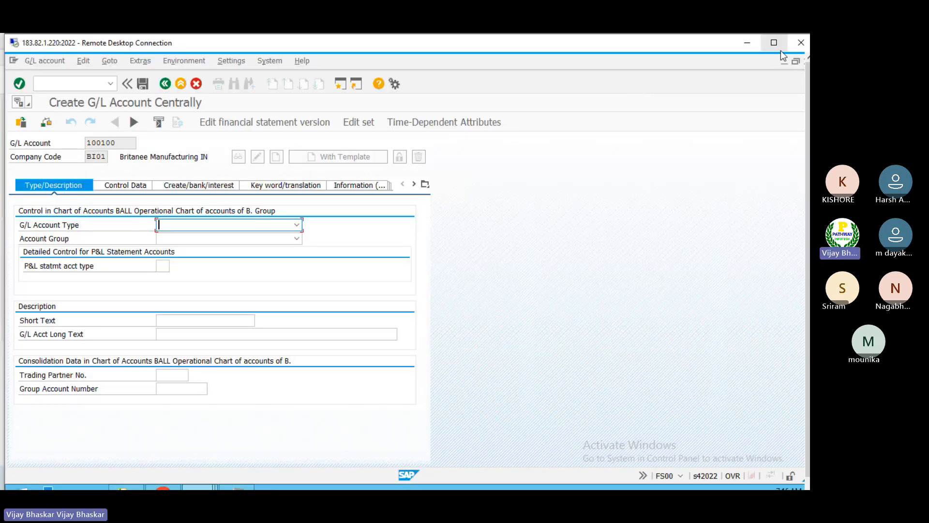
pyautogui.click(773, 47)
pyautogui.hotkey('alt', 'Tab')
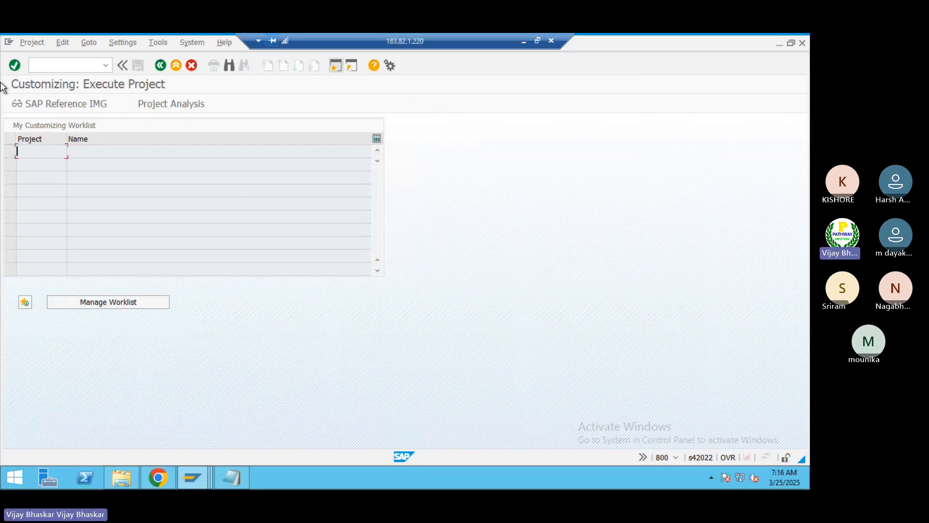
pyautogui.hotkey('alt', 'Tab')
pyautogui.hotkey('alt', 'Tab')
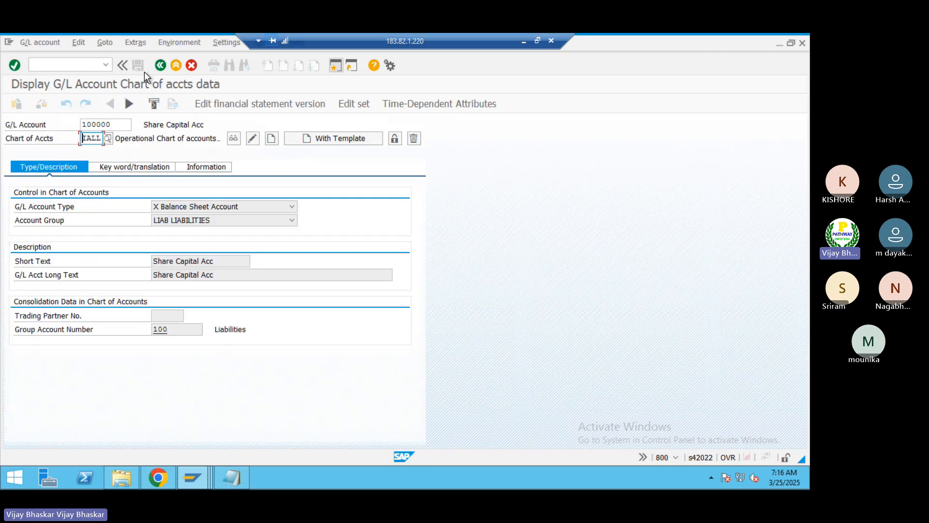
pyautogui.click(79, 65)
pyautogui.write('/nob')
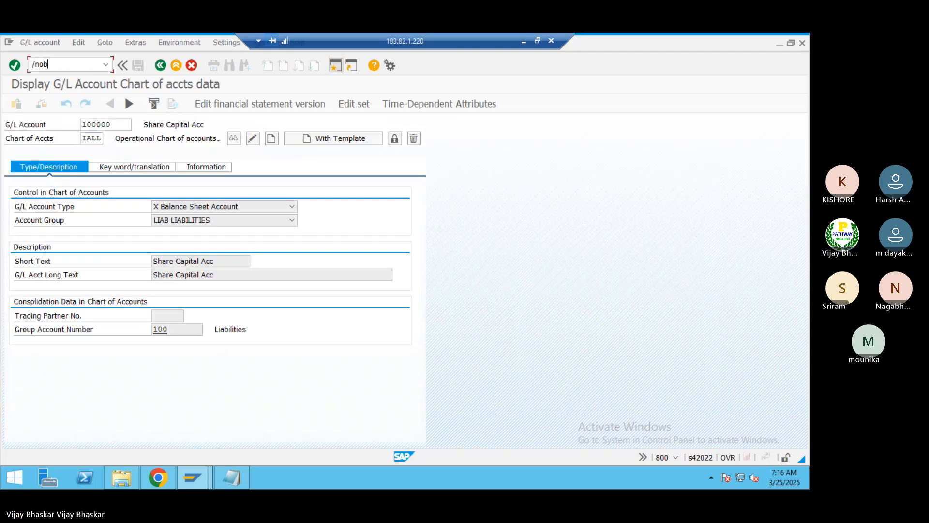
pyautogui.write('d4')
pyautogui.press('Return')
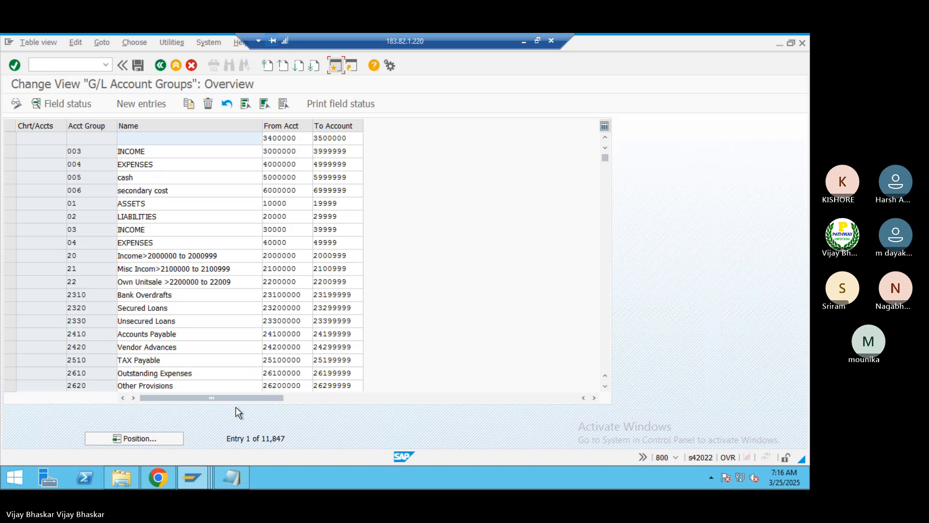
# Step: Position the G/L account groups list at the entries for chart of accounts BALL
pyautogui.click(164, 440)
pyautogui.write('BAL1')
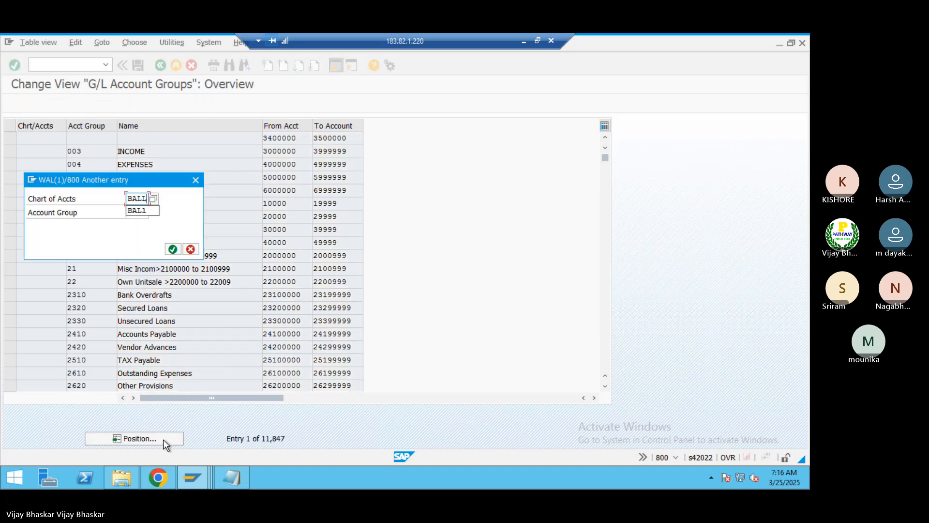
pyautogui.press('Return')
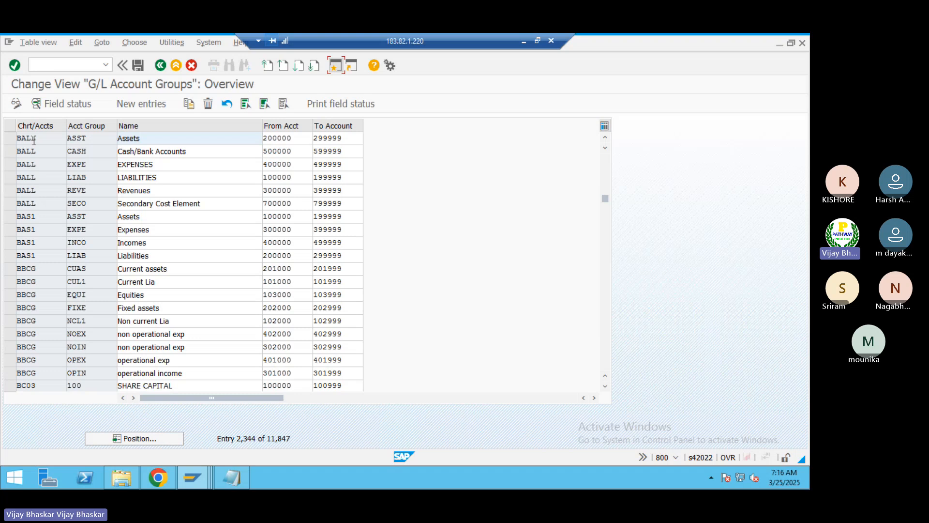
# Step: Mark the BALL account groups one by one to review them: Liabilities, Assets, Expenses, Revenues, Cash/Bank Accounts and Secondary Cost Element
pyautogui.click(10, 178)
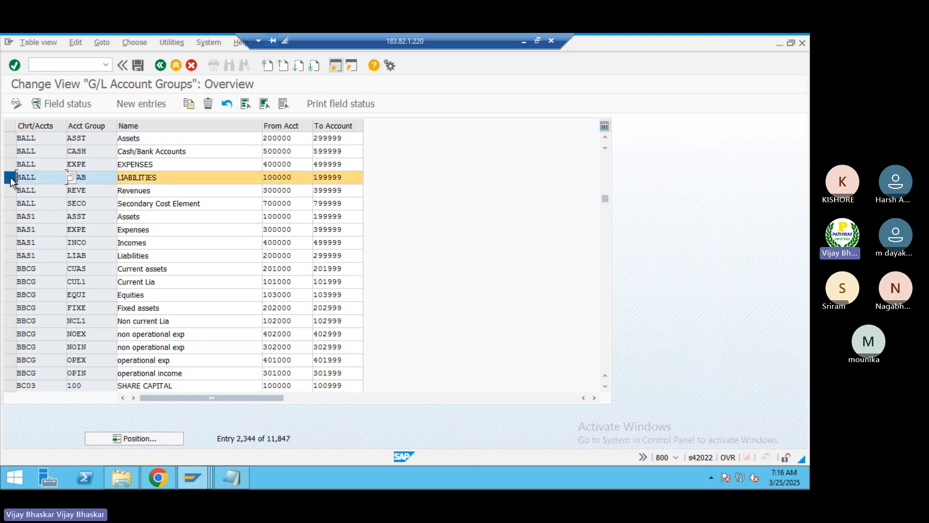
pyautogui.click(10, 138)
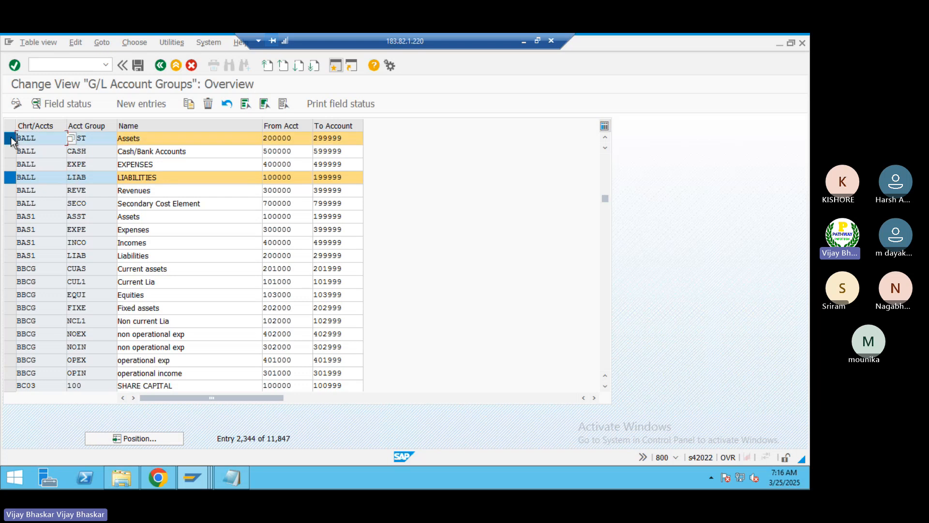
pyautogui.click(96, 138)
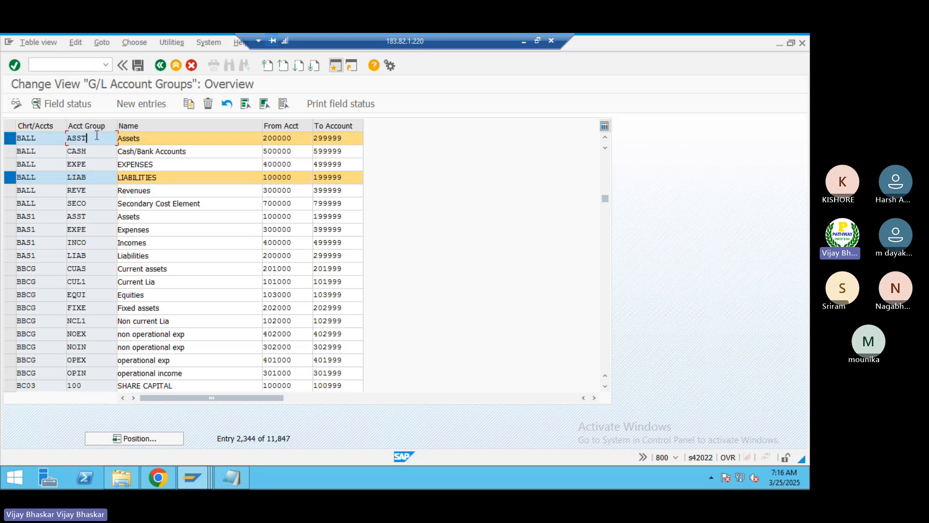
pyautogui.click(93, 177)
pyautogui.click(11, 169)
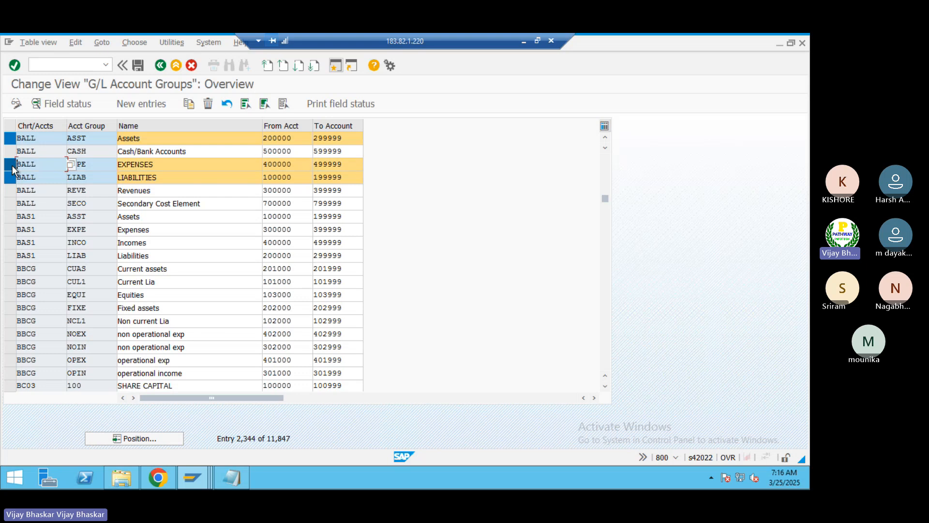
pyautogui.click(11, 194)
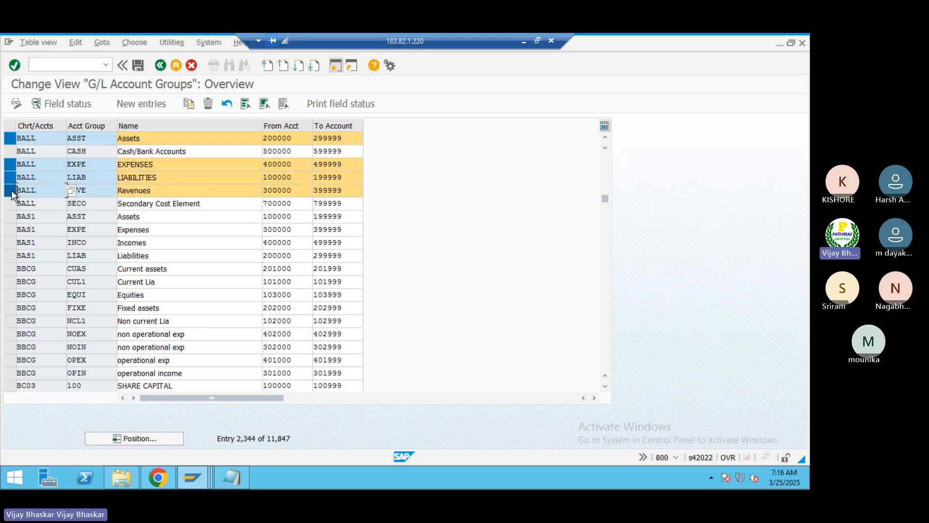
pyautogui.click(303, 191)
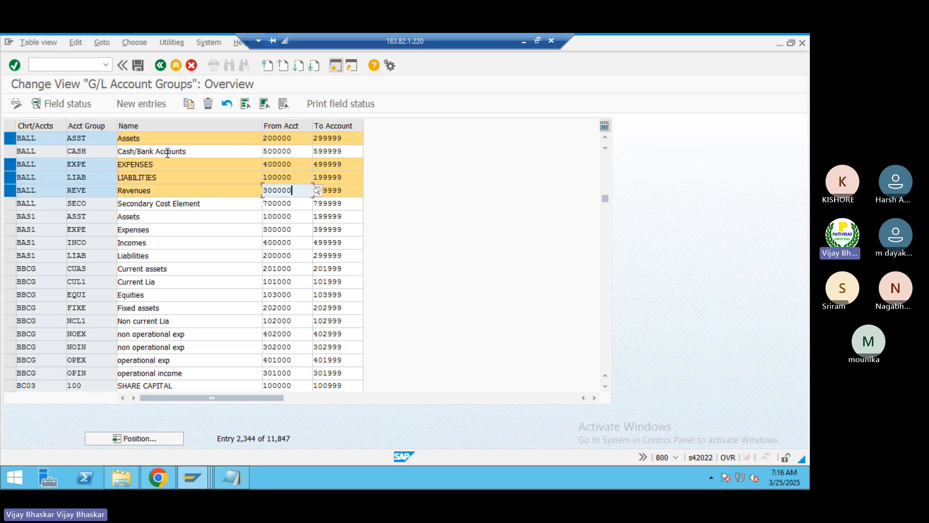
pyautogui.click(8, 152)
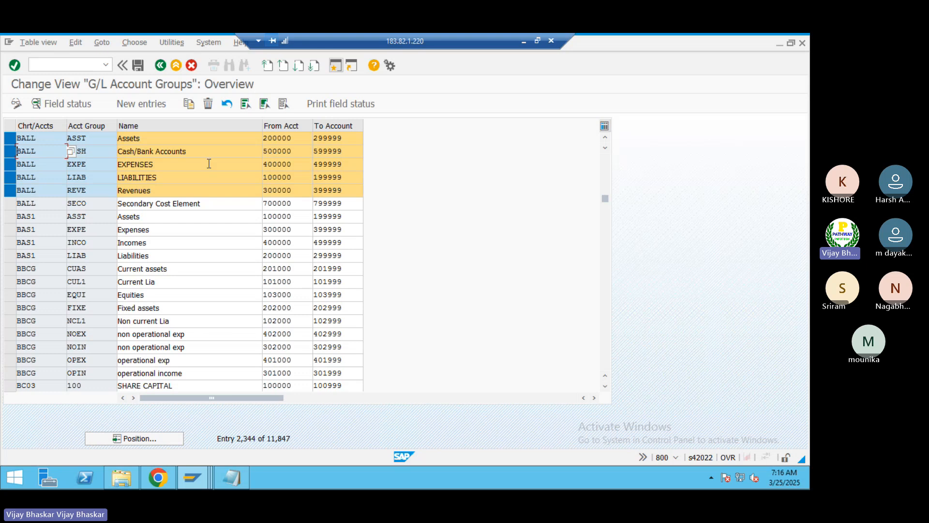
pyautogui.click(9, 203)
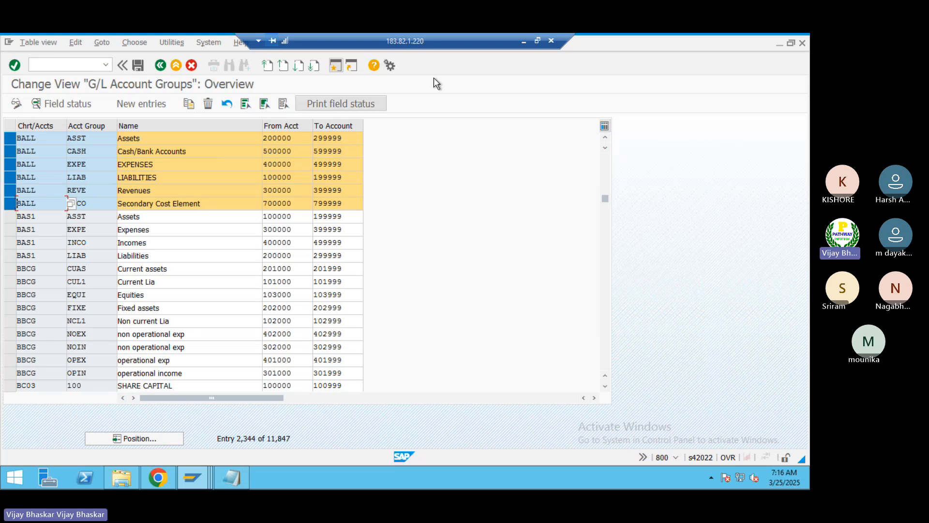
# Step: Return to the Excel class workbook and review the five G/L account type descriptions in cells B49 to B53
pyautogui.click(523, 42)
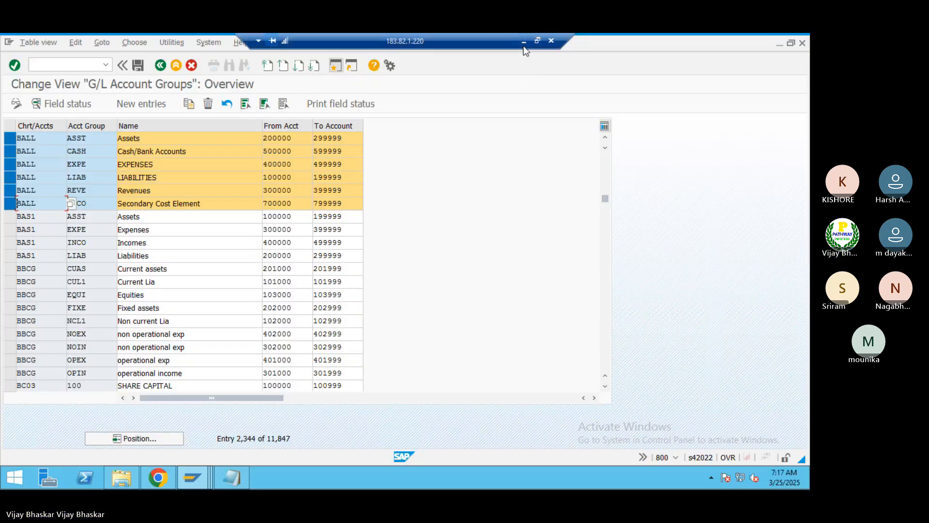
pyautogui.click(523, 43)
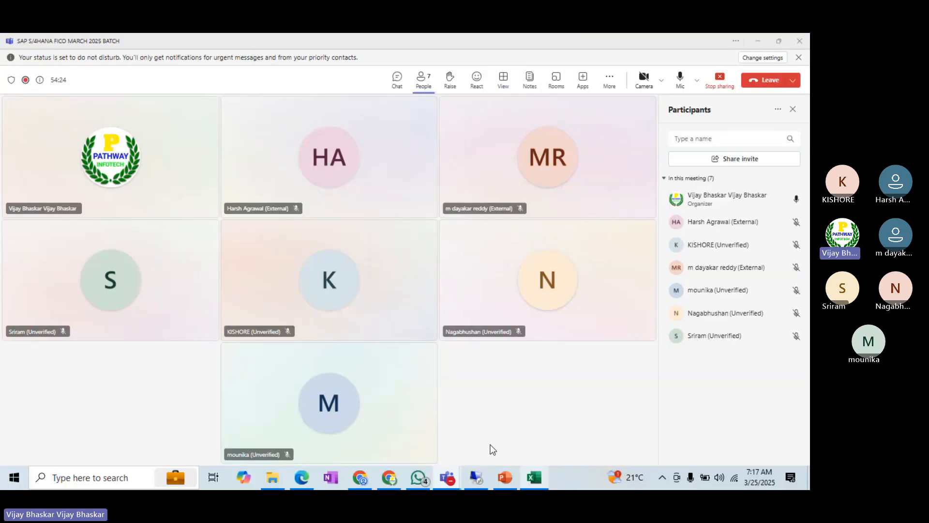
pyautogui.click(534, 478)
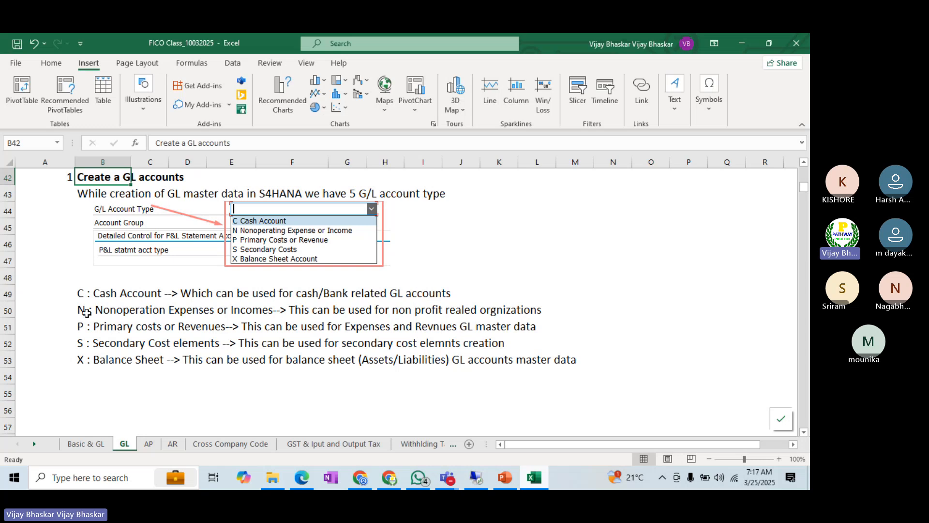
pyautogui.moveTo(81, 310); pyautogui.dragTo(510, 309)
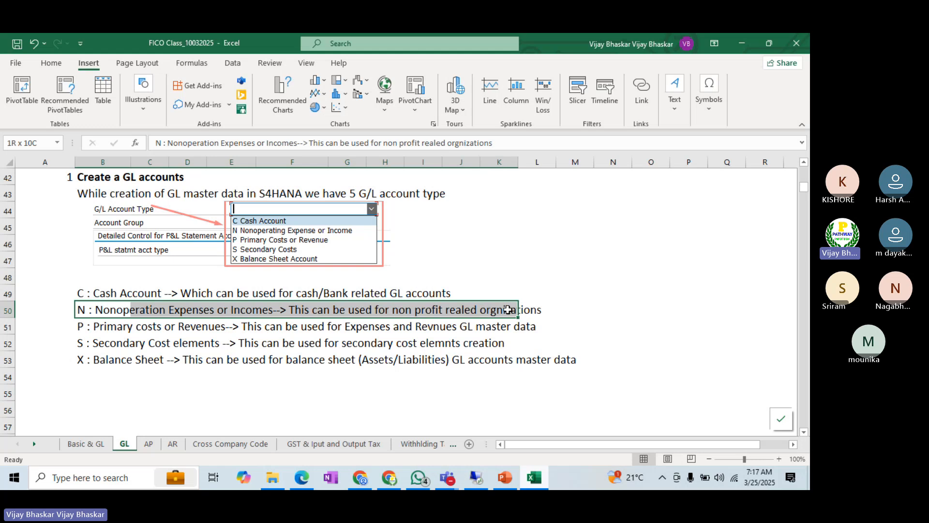
pyautogui.click(110, 292)
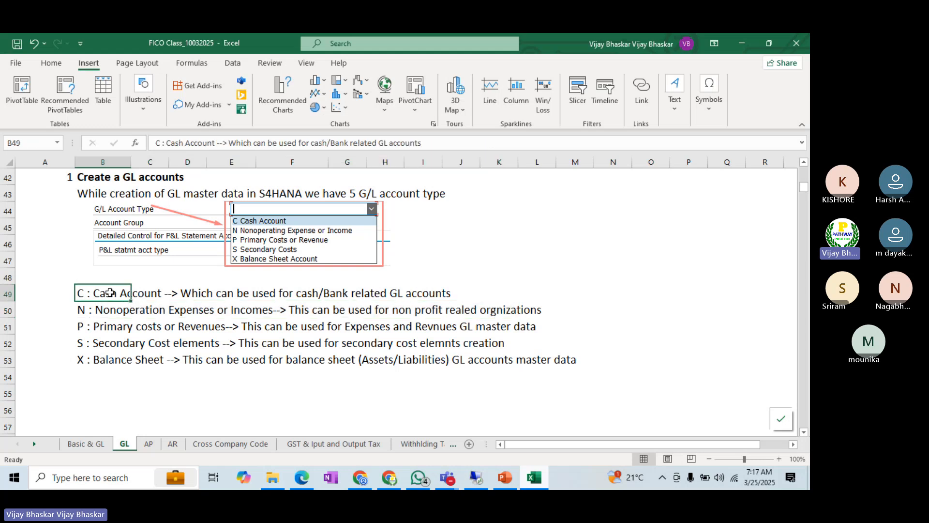
pyautogui.click(95, 325)
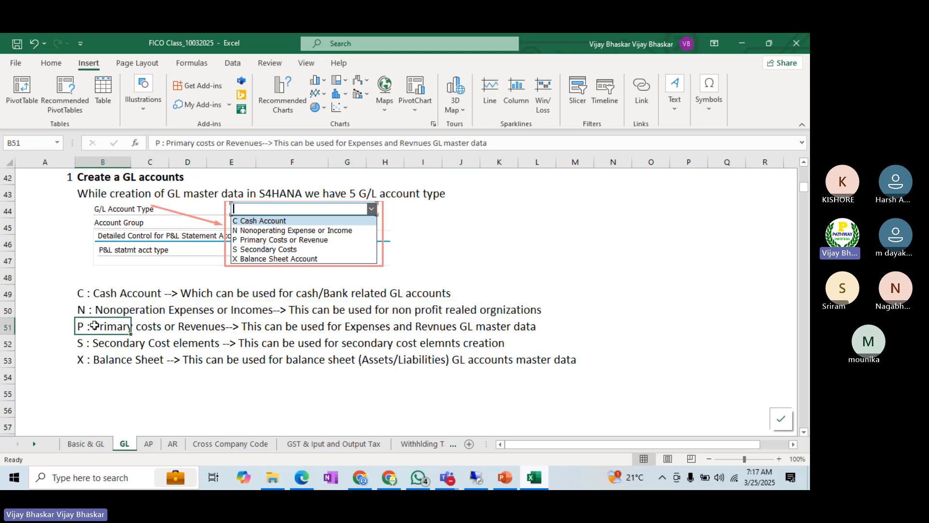
pyautogui.click(99, 344)
pyautogui.click(106, 365)
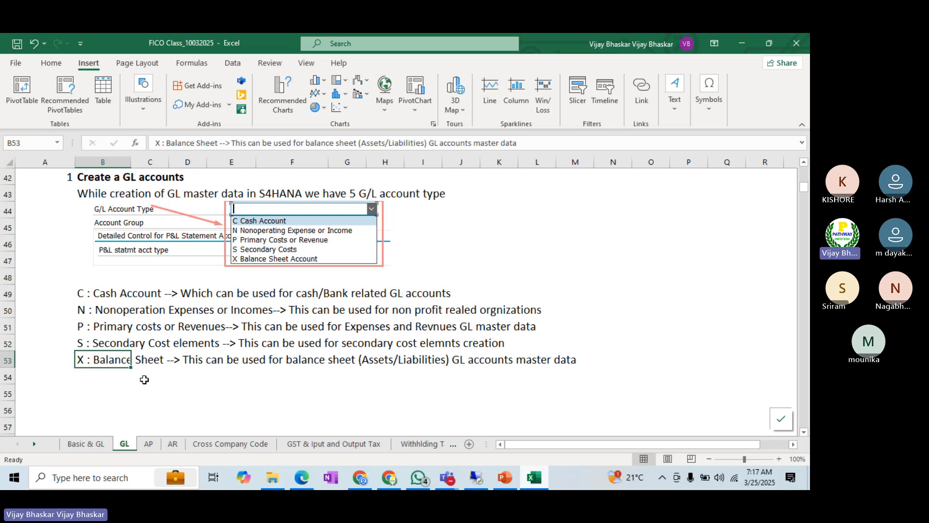
pyautogui.click(146, 376)
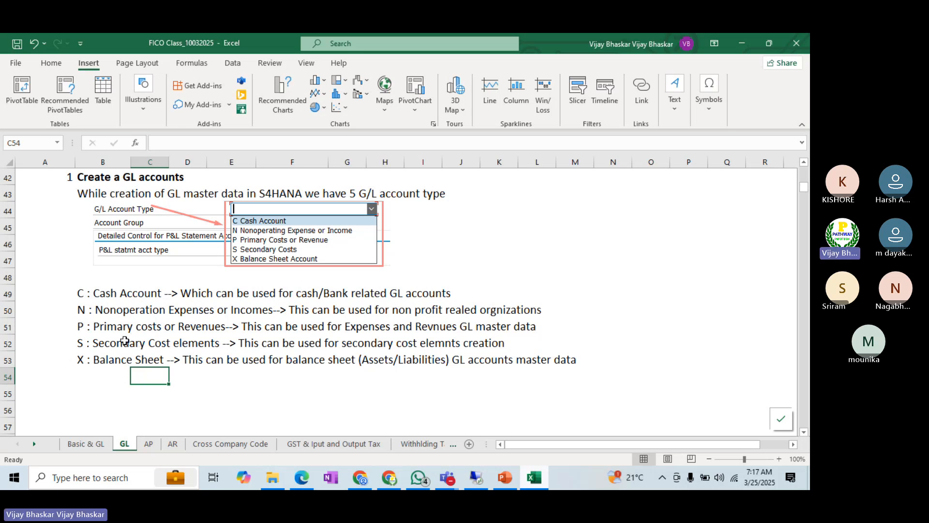
pyautogui.click(107, 329)
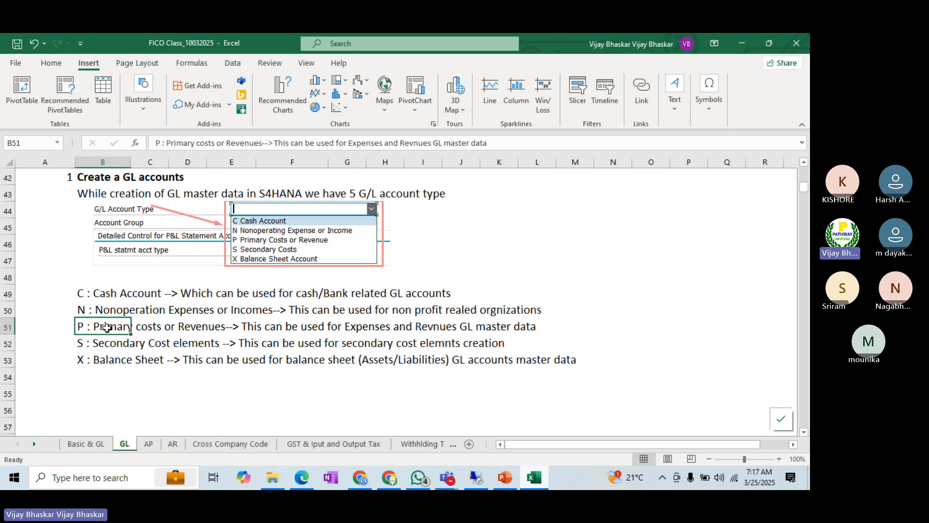
# Step: Insert two blank rows below the Primary costs or Revenues description and label them Expenses in C52 and Revenues in C53
pyautogui.click(7, 342)
pyautogui.hotkey('ctrl', 'shift', '+')
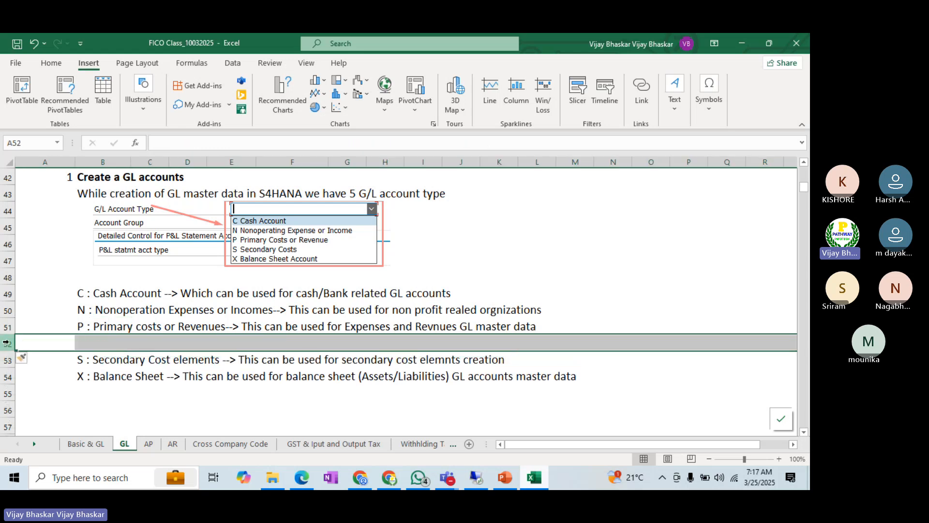
pyautogui.hotkey('ctrl', 'shift', '+')
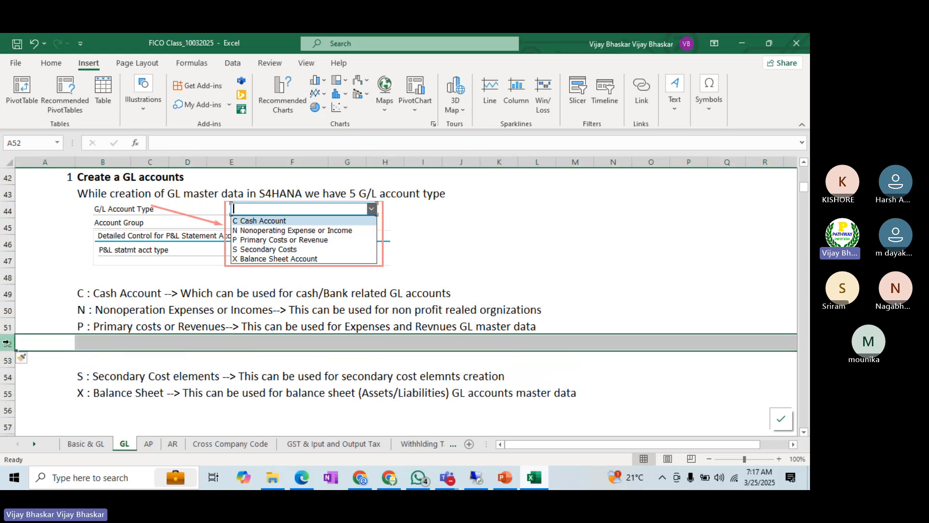
pyautogui.click(160, 345)
pyautogui.write('Ex')
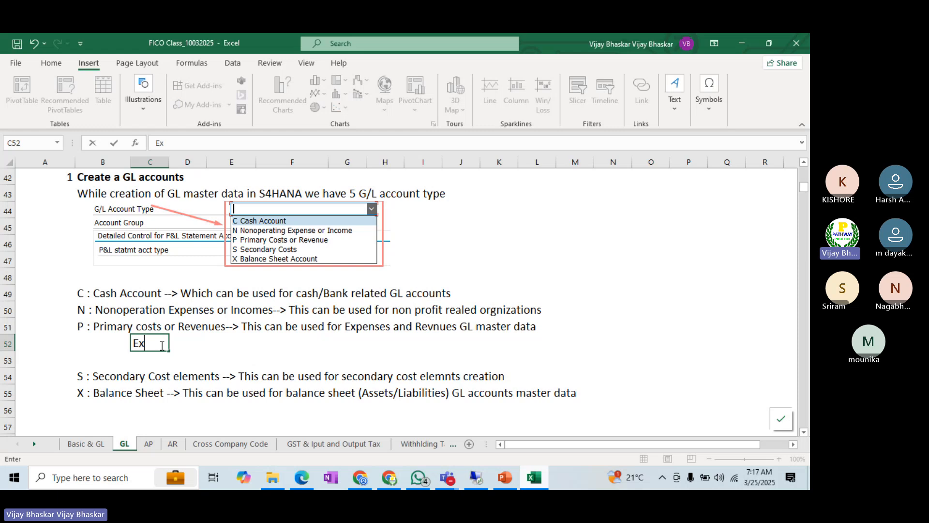
pyautogui.write('penses')
pyautogui.press('Return')
pyautogui.write('R')
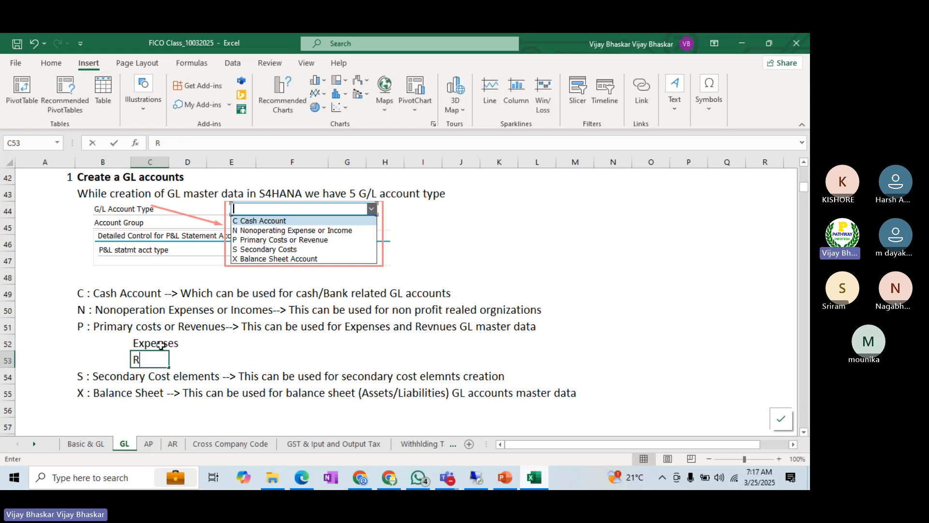
pyautogui.write('evenues')
pyautogui.press('Return')
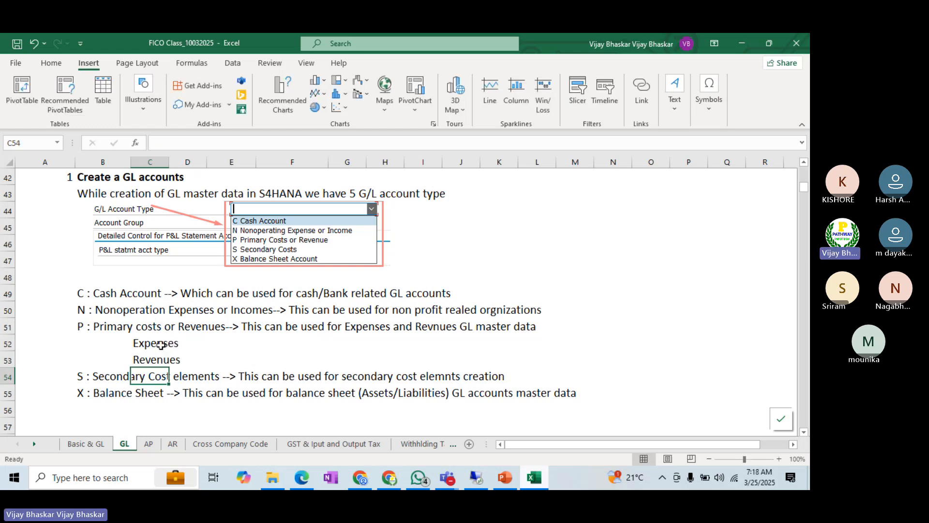
# Step: Enter the Expenses account range with 400000 in E52 and 499999 in F52
pyautogui.click(220, 343)
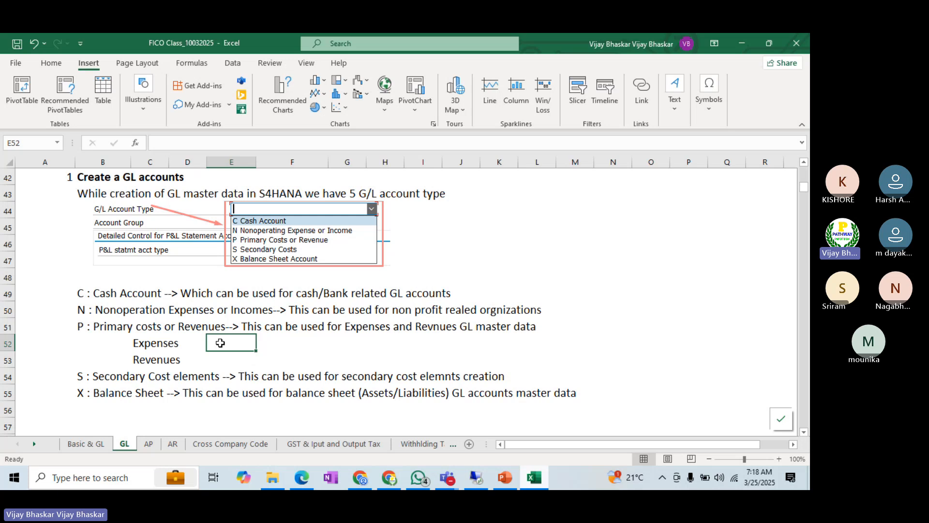
pyautogui.write('400000')
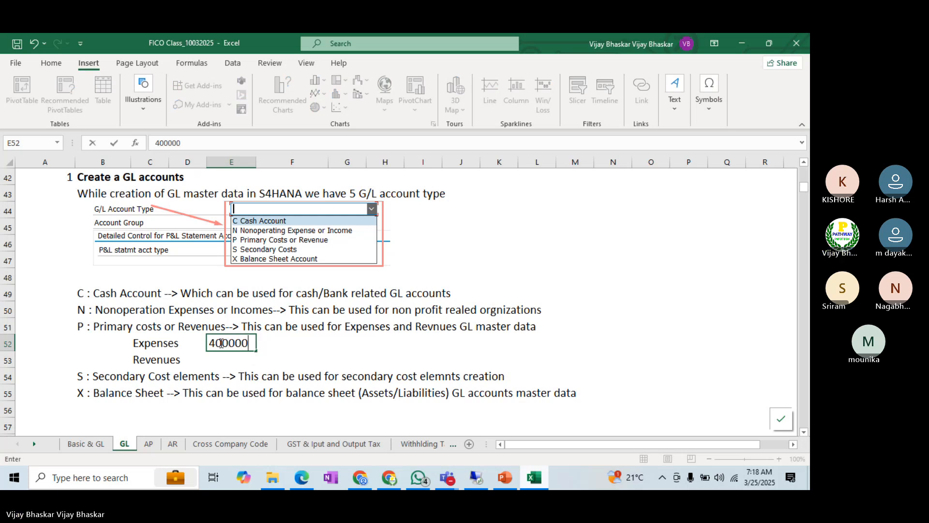
pyautogui.press('Tab')
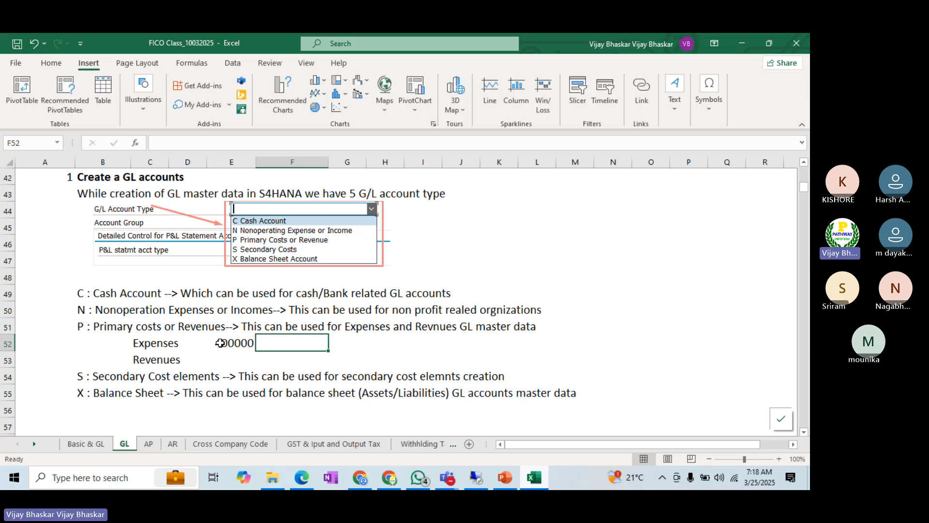
pyautogui.write('400')
pyautogui.press('BackSpace')
pyautogui.press('BackSpace')
pyautogui.write('9')
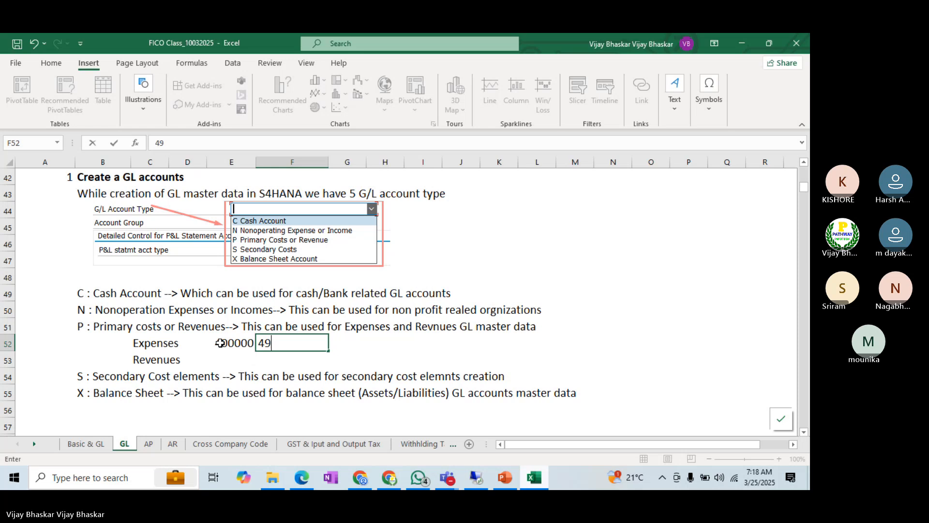
pyautogui.write('9999')
pyautogui.press('Return')
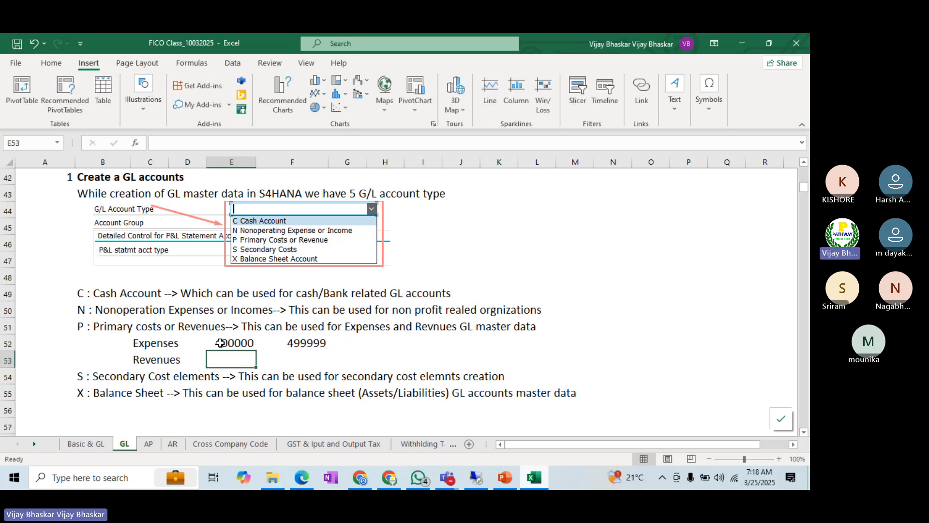
# Step: Fill the Expenses range down to the Revenues row and change it to 300000 in E53 and 399999 in F53
pyautogui.hotkey('shift', 'Right')
pyautogui.hotkey('ctrl', 'd')
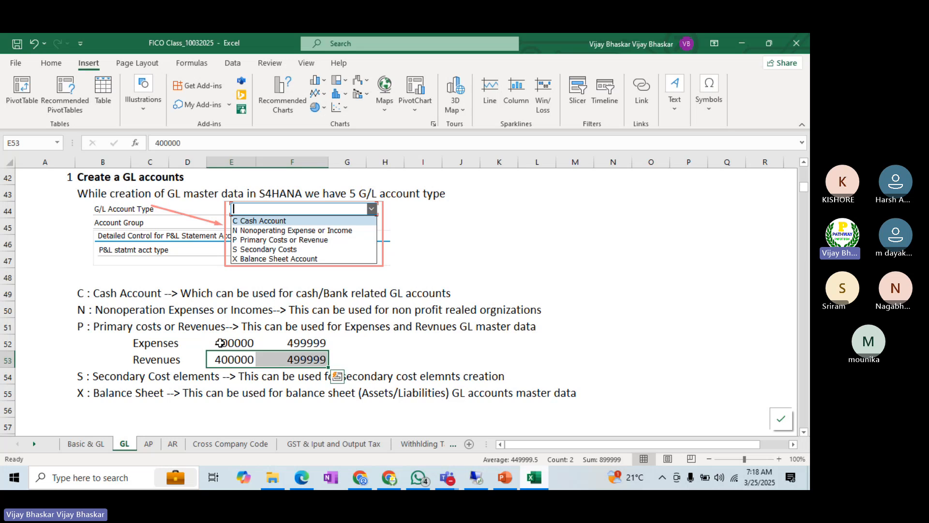
pyautogui.doubleClick(221, 360)
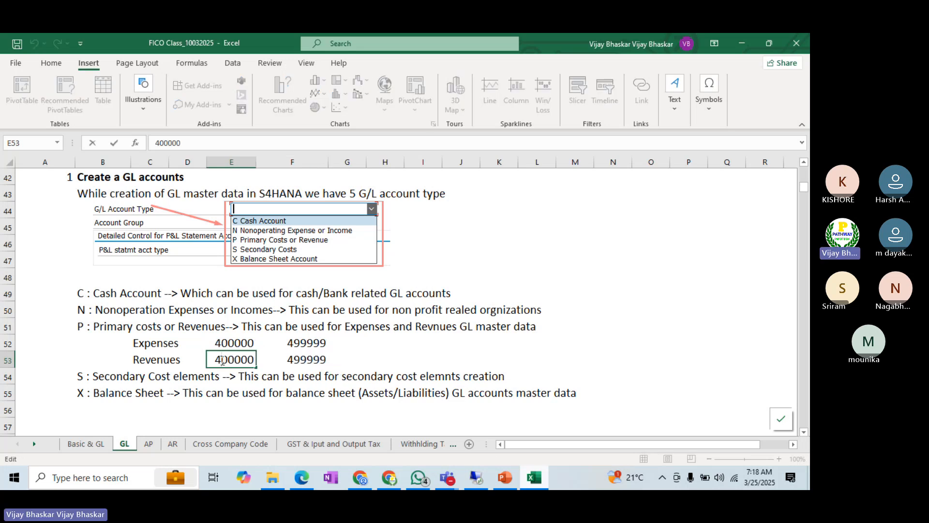
pyautogui.press('BackSpace')
pyautogui.write('3')
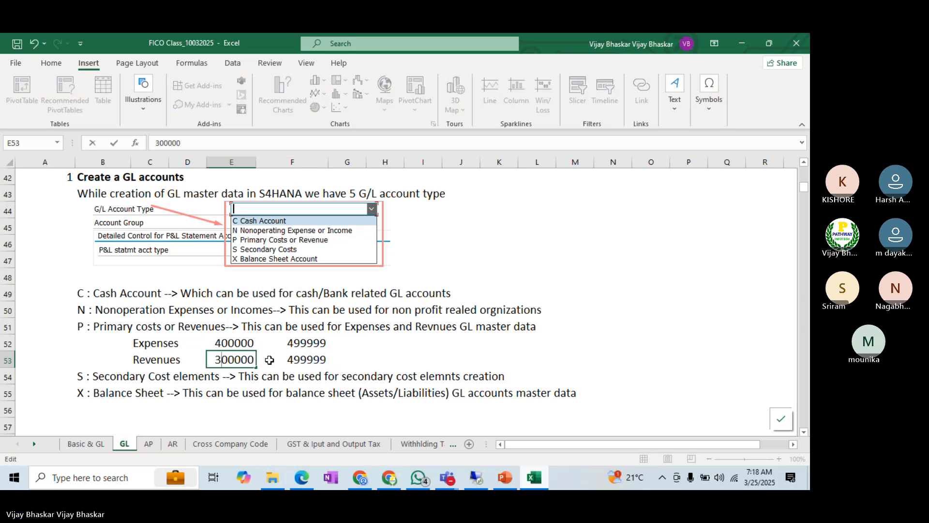
pyautogui.doubleClick(292, 360)
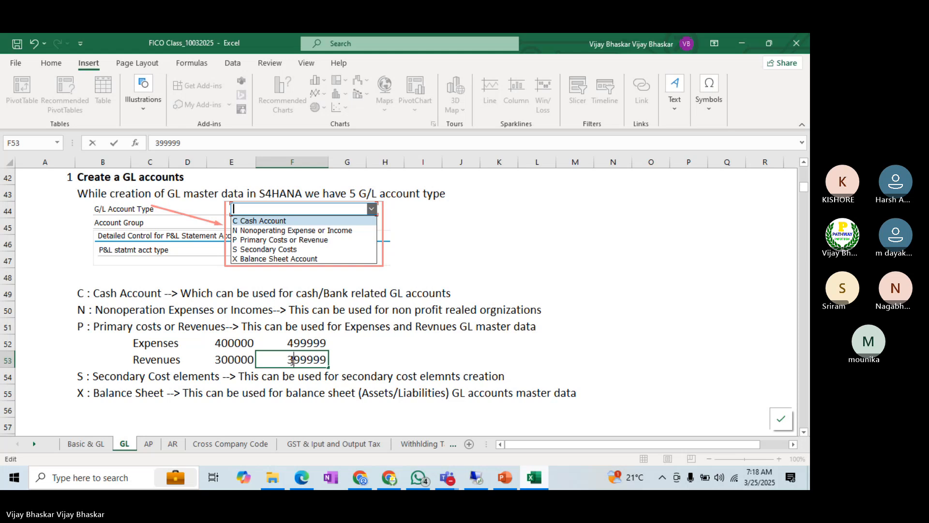
pyautogui.press('Return')
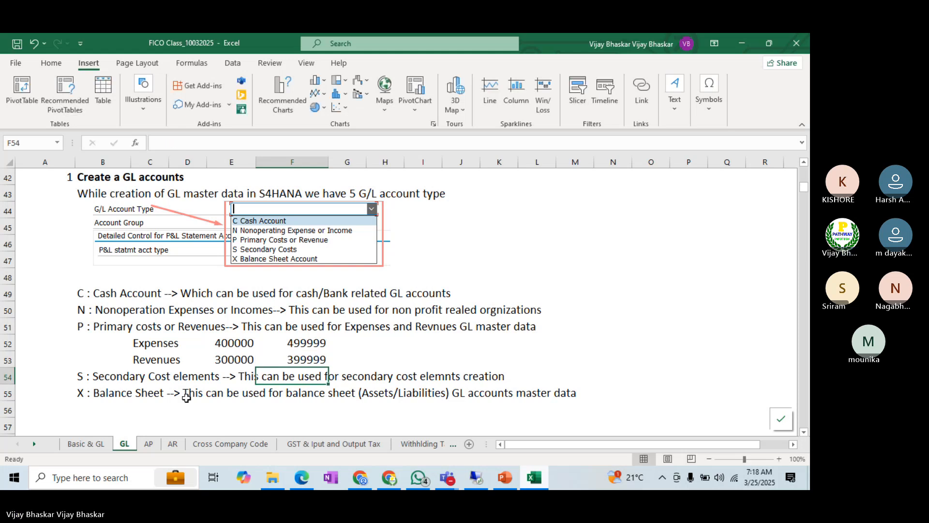
# Step: Add a Liabilities row below the Balance Sheet description, with the label in C56 and the range 100000 to 199999 in E56 and F56
pyautogui.click(152, 415)
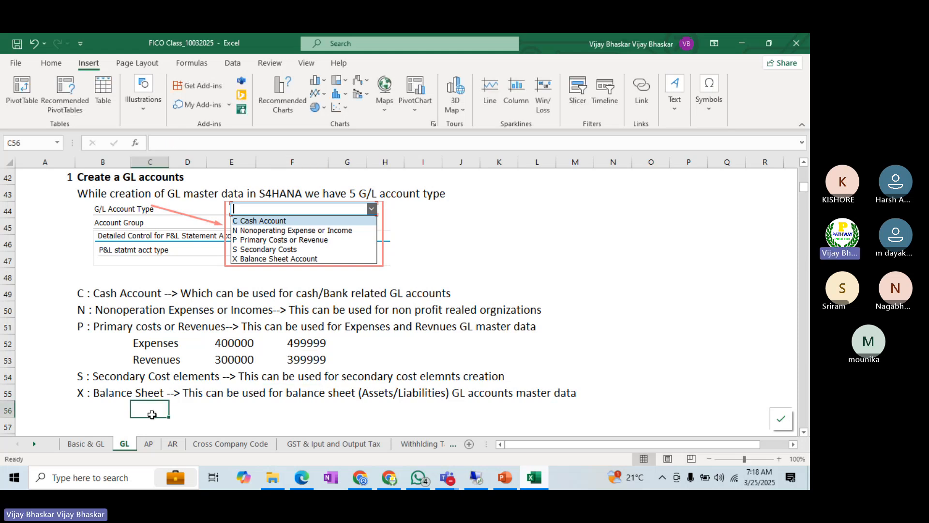
pyautogui.write('Liabiulities')
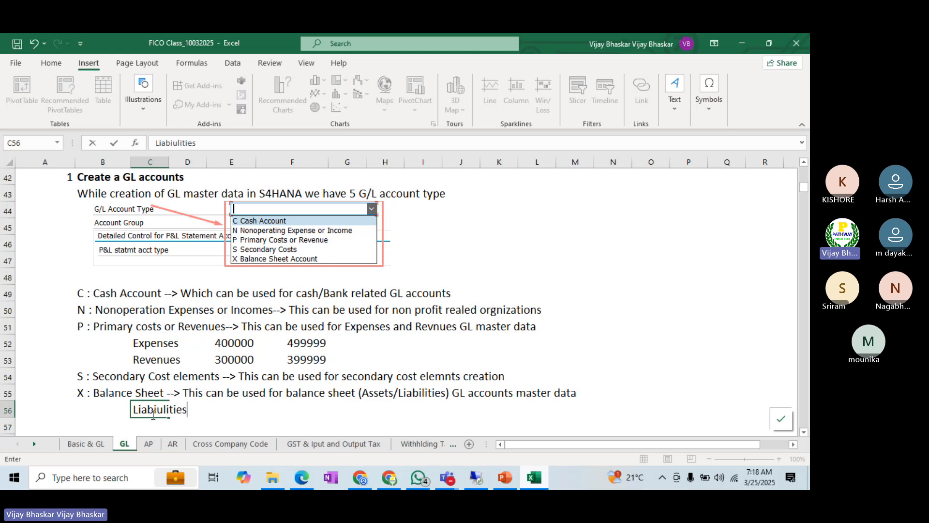
pyautogui.click(165, 411)
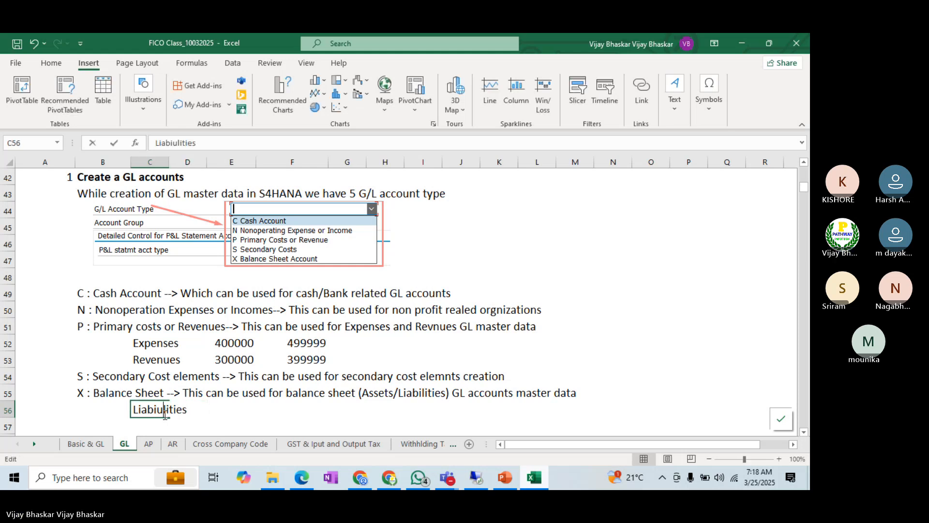
pyautogui.press('BackSpace')
pyautogui.press('Tab')
pyautogui.press('Tab')
pyautogui.press('Tab')
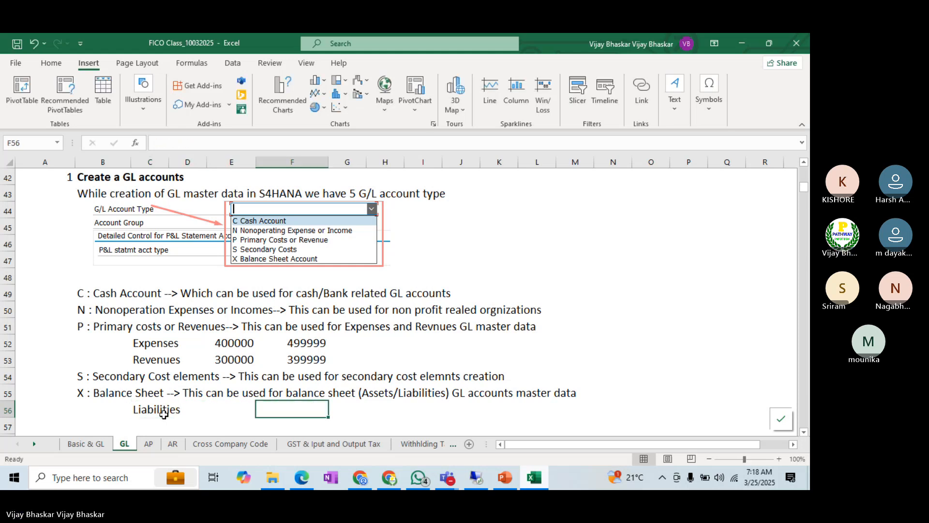
pyautogui.press('Left')
pyautogui.write('100000')
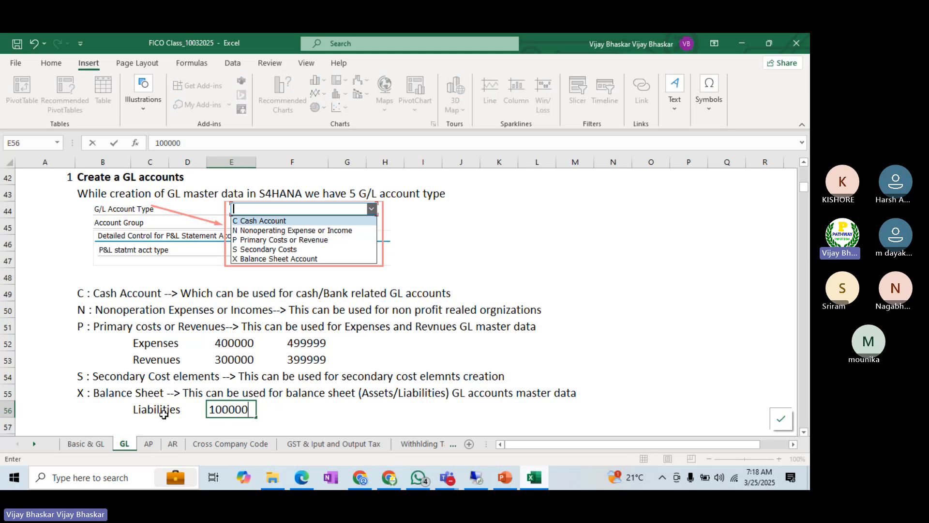
pyautogui.press('Tab')
pyautogui.write('199999')
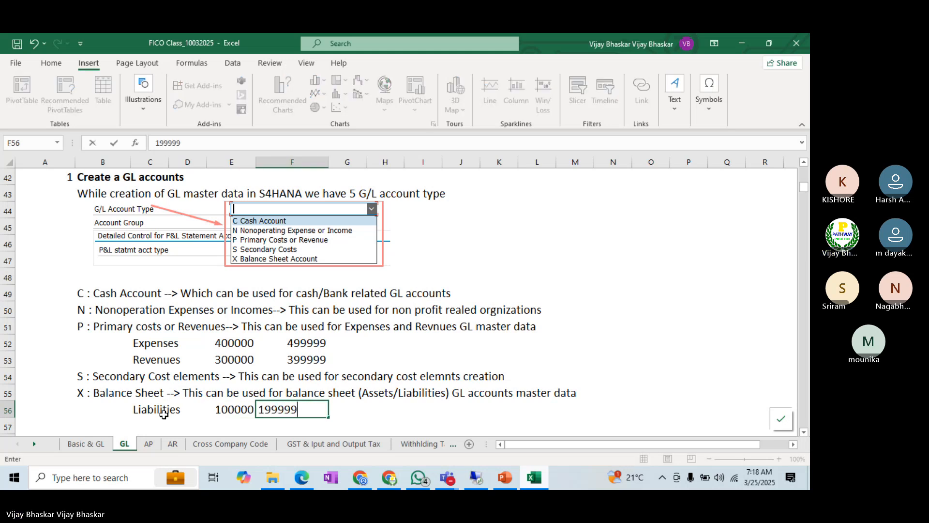
pyautogui.press('Return')
# Step: Add an Assets row beneath Liabilities, with the label in C57 and the range 200000 to 299999 in E57 and F57
pyautogui.press('Left')
pyautogui.press('Left')
pyautogui.write('A')
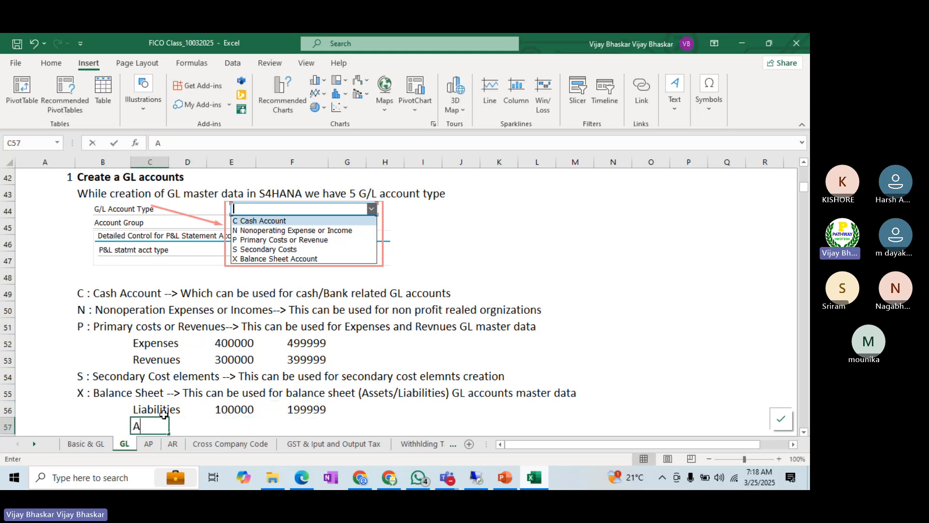
pyautogui.write('ssets')
pyautogui.press('Tab')
pyautogui.press('Tab')
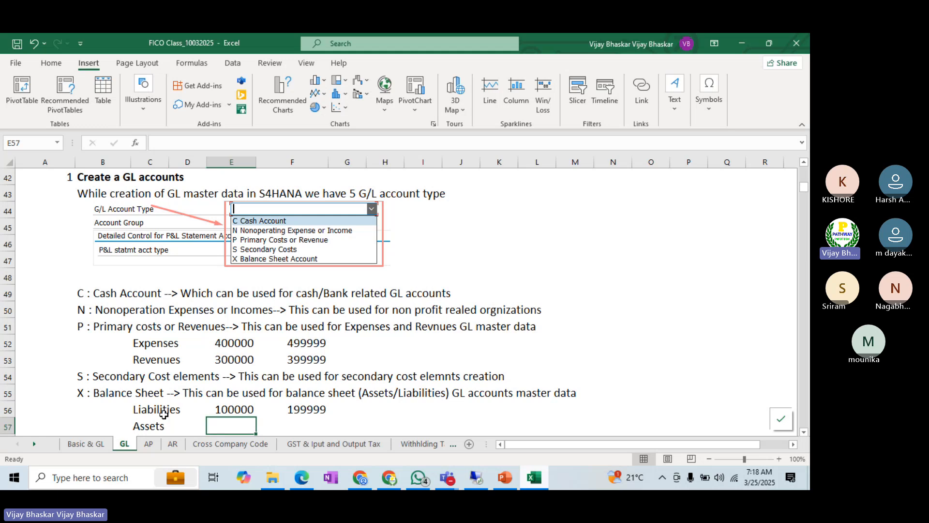
pyautogui.write('200000')
pyautogui.press('Tab')
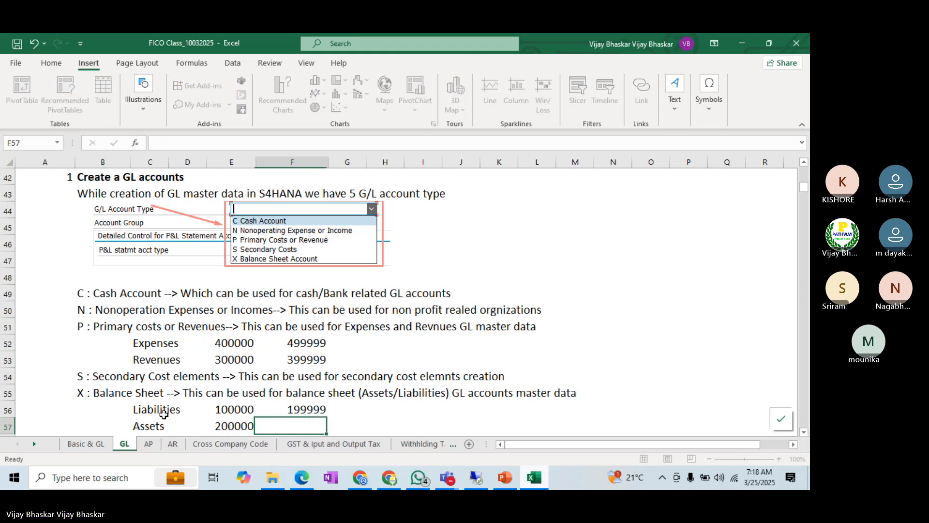
pyautogui.write('299999')
pyautogui.press('Return')
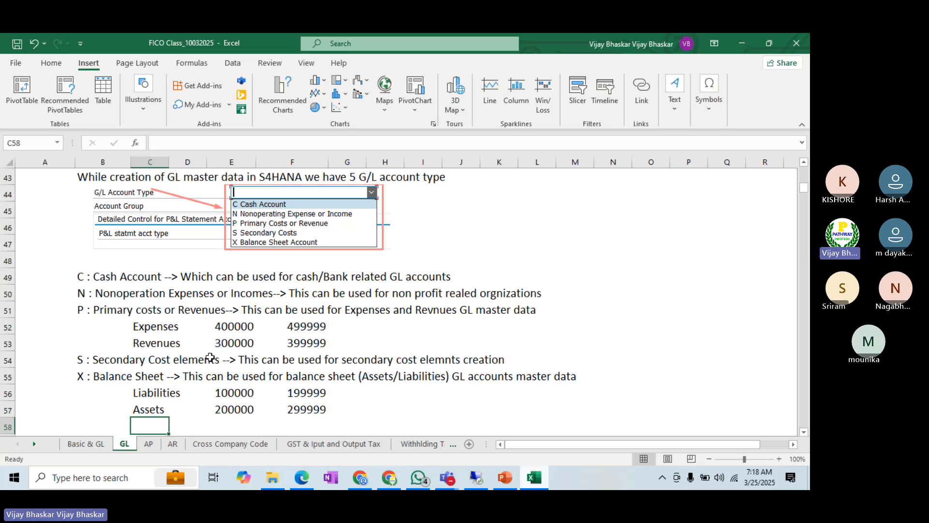
# Step: Switch to the SAP remote session and check the From Acct values of the BALL Assets and Liabilities groups
pyautogui.hotkey('alt', 'Tab')
pyautogui.hotkey('alt', 'Tab')
pyautogui.hotkey('alt', 'Tab')
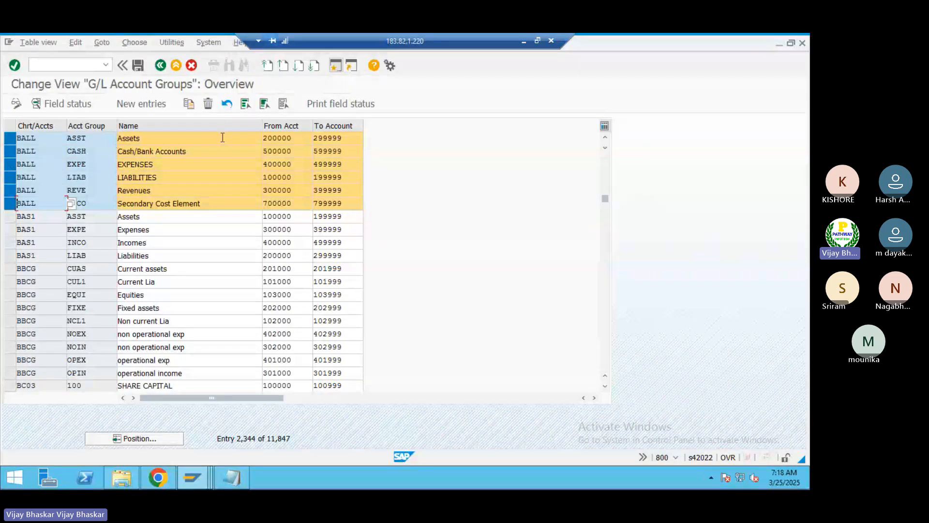
pyautogui.click(282, 138)
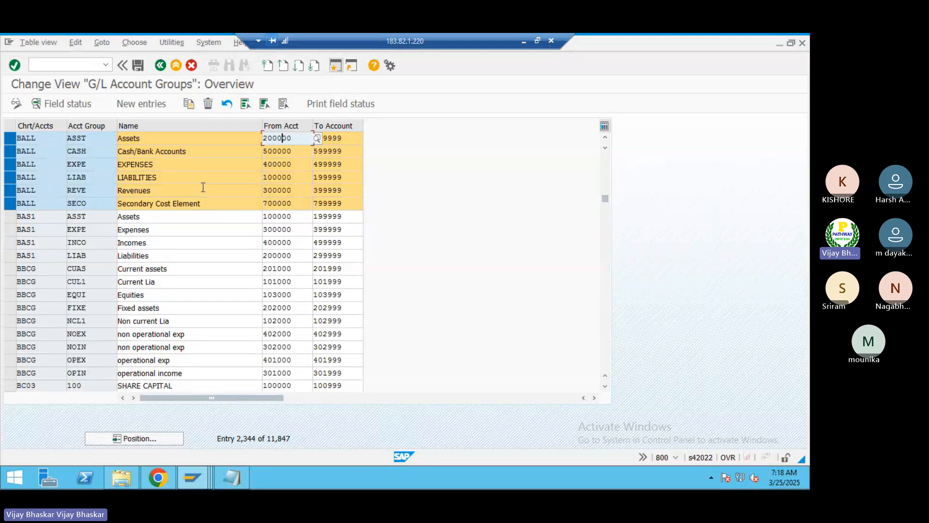
pyautogui.click(293, 178)
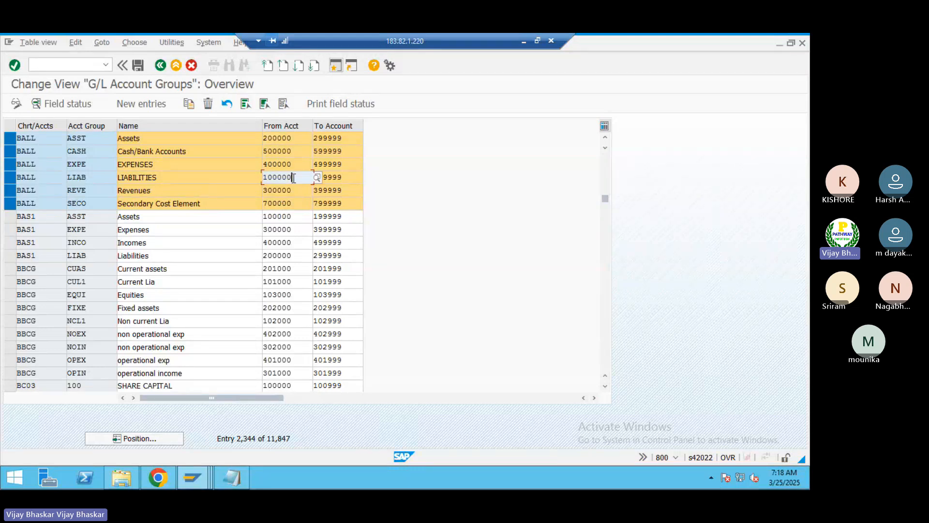
# Step: Return to the Excel class workbook and review the Expenses, Revenues, Liabilities and Assets labels in column C
pyautogui.click(523, 42)
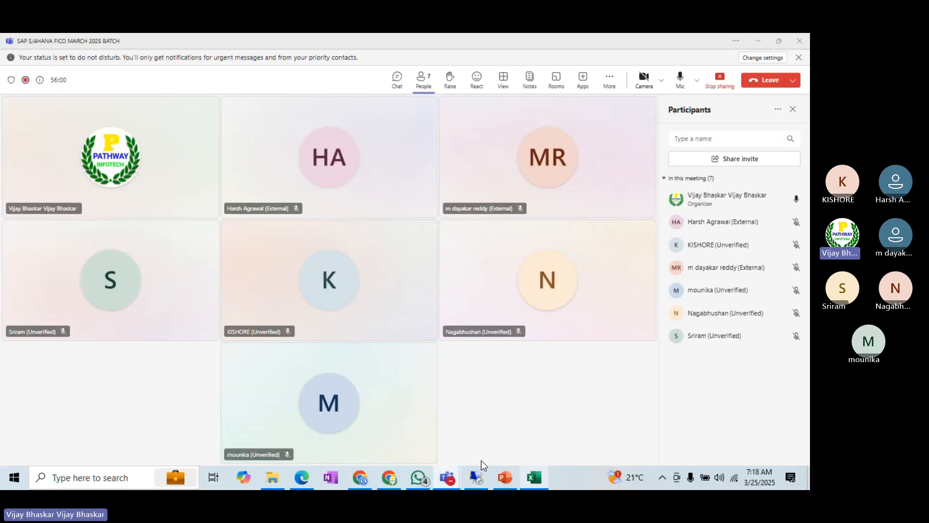
pyautogui.click(534, 477)
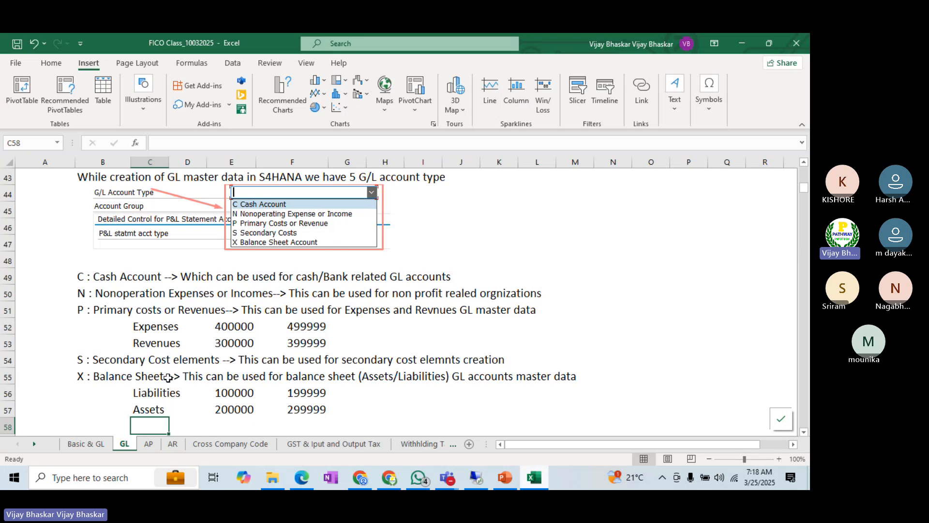
pyautogui.click(147, 328)
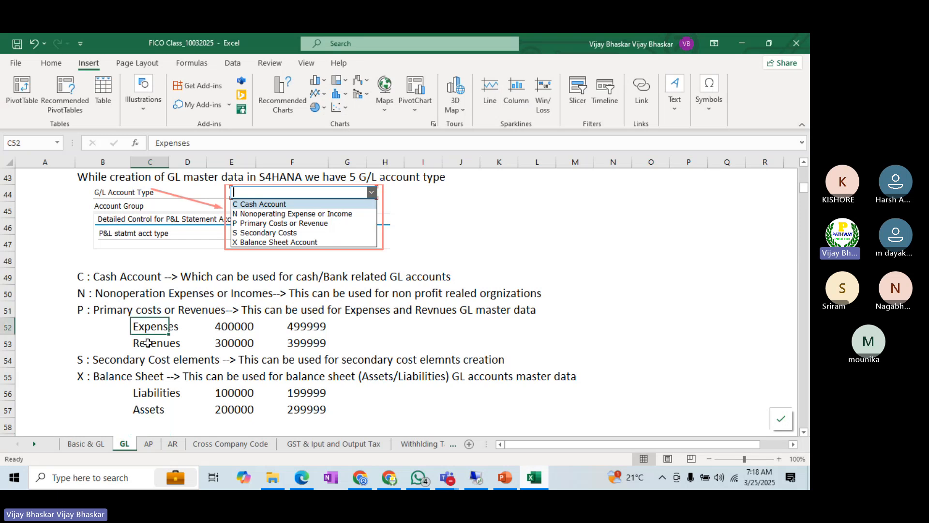
pyautogui.click(147, 342)
pyautogui.click(141, 393)
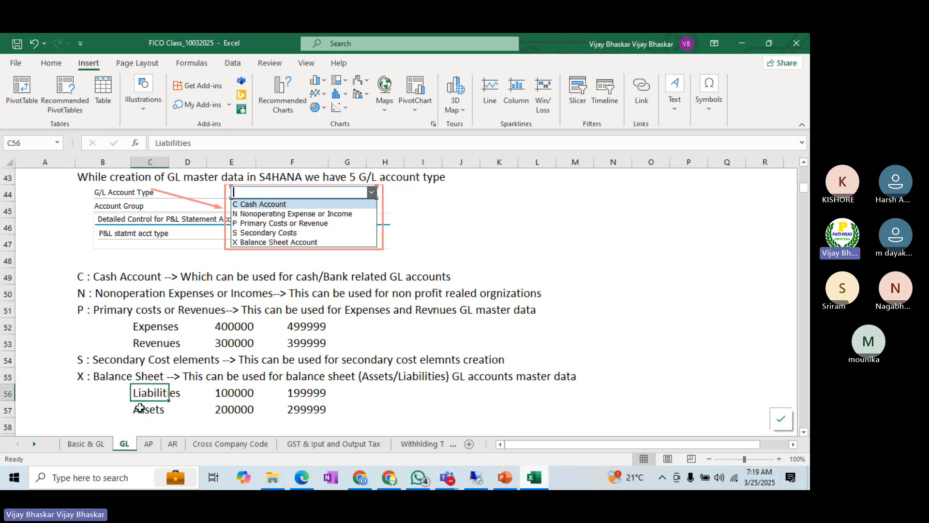
pyautogui.click(139, 411)
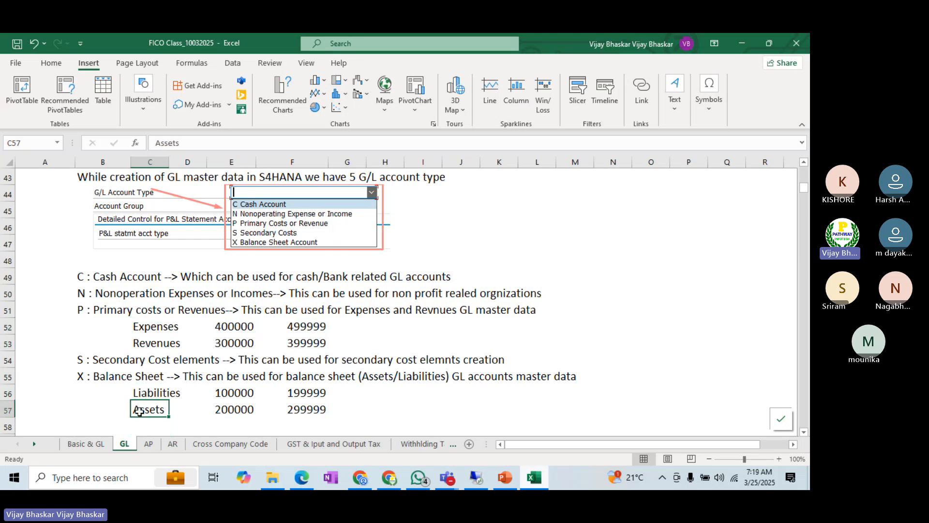
# Step: Insert a blank row beneath the Cash Account description and enter 500000 in C50
pyautogui.click(8, 293)
pyautogui.hotkey('ctrl', 'shift', '+')
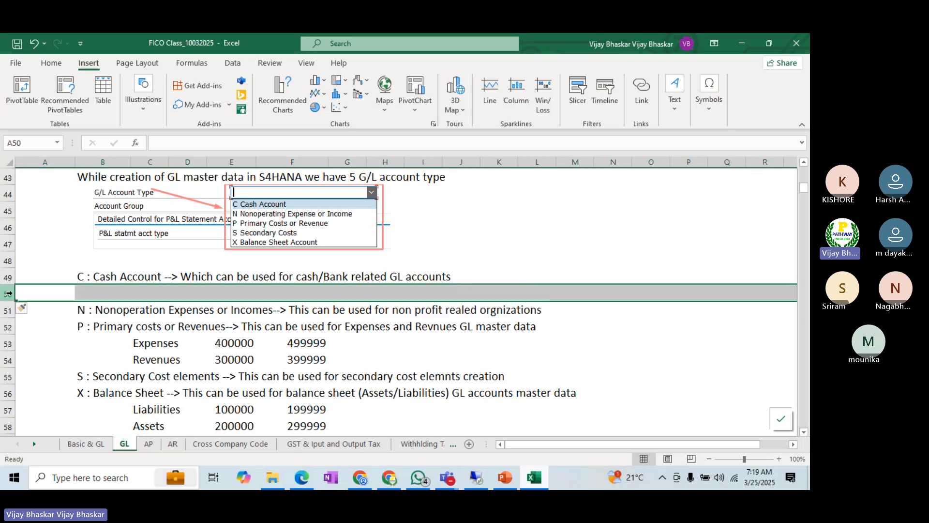
pyautogui.click(142, 294)
pyautogui.write('500000')
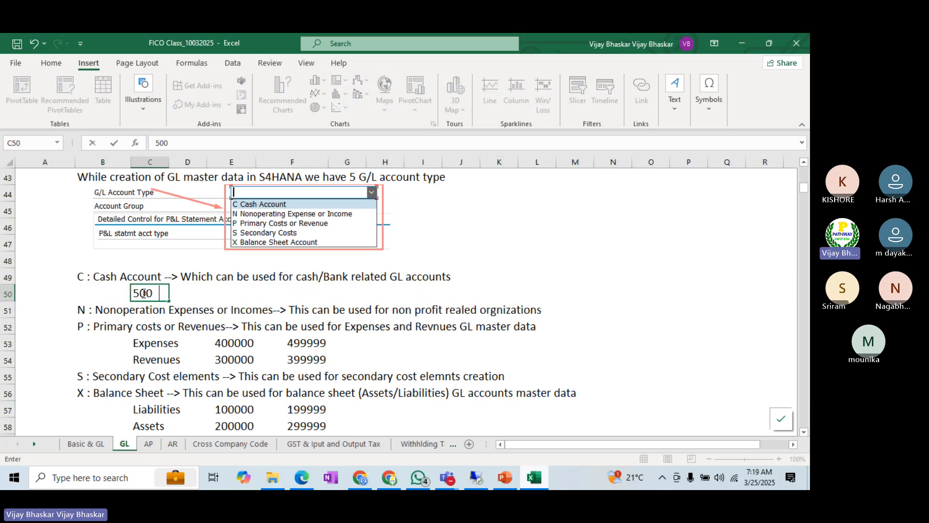
pyautogui.press('Tab')
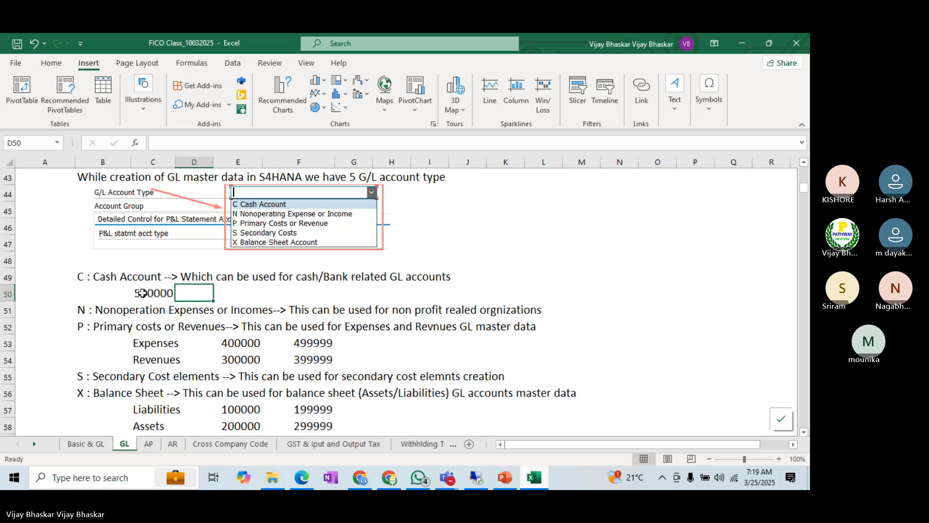
pyautogui.write('5000')
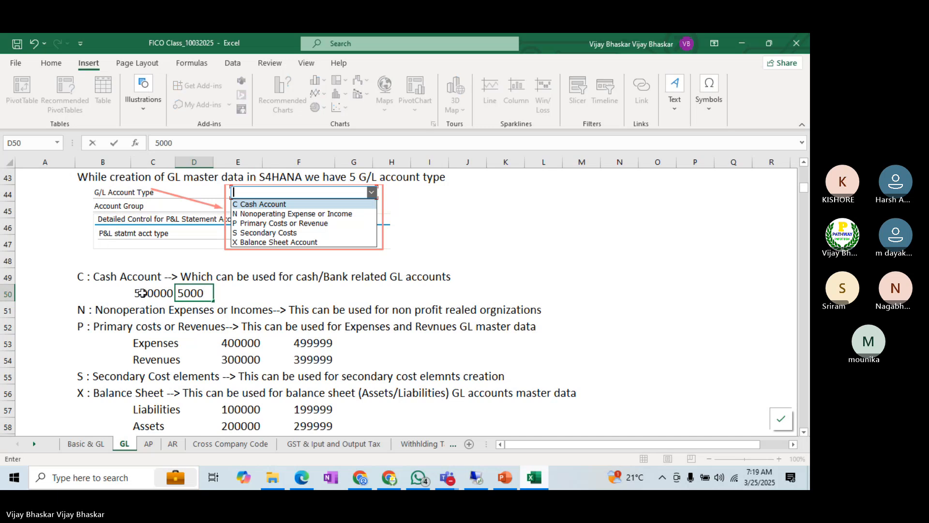
pyautogui.press('BackSpace')
pyautogui.press('BackSpace')
pyautogui.press('BackSpace')
pyautogui.press('BackSpace')
# Step: Move the 500000 value from C50 to E50 and enter 599999 in F50 to complete the cash account range
pyautogui.click(141, 293)
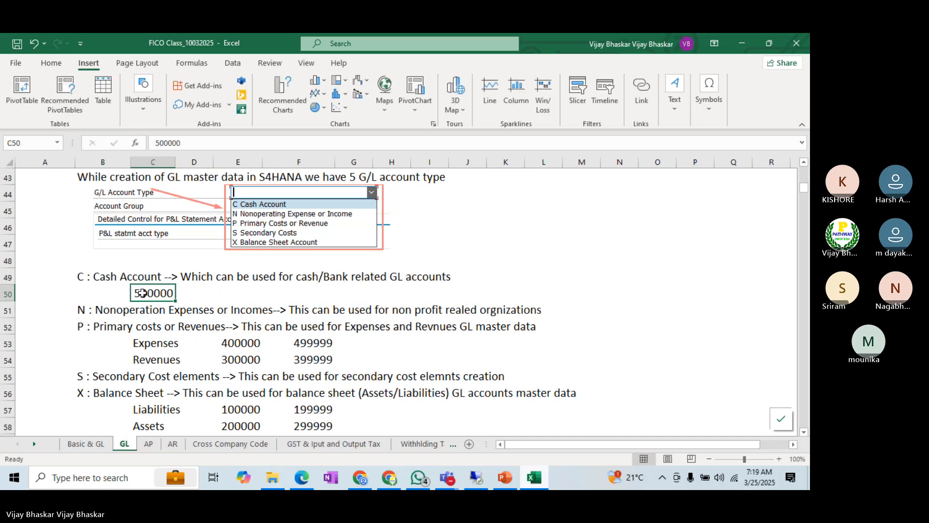
pyautogui.hotkey('ctrl', 'c')
pyautogui.press('Right')
pyautogui.press('Right')
pyautogui.hotkey('ctrl', 'v')
pyautogui.press('Right')
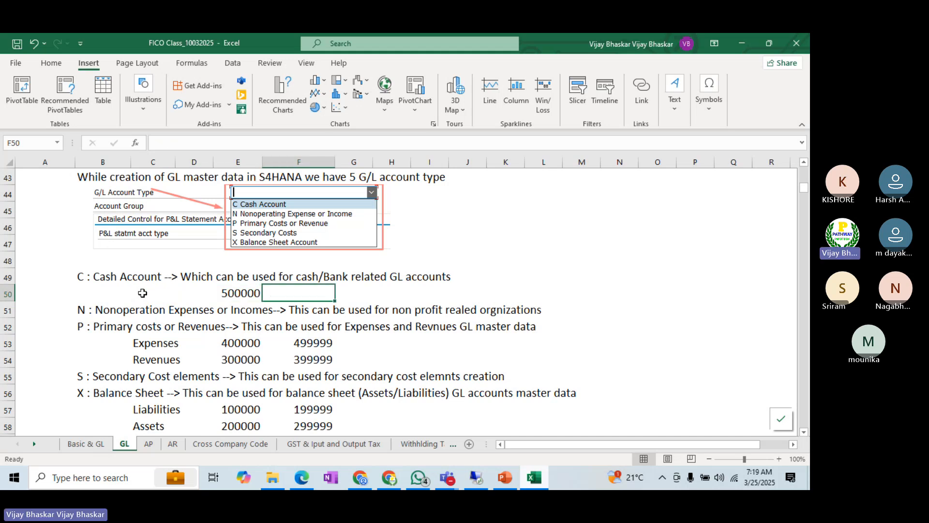
pyautogui.write('599999')
pyautogui.press('Return')
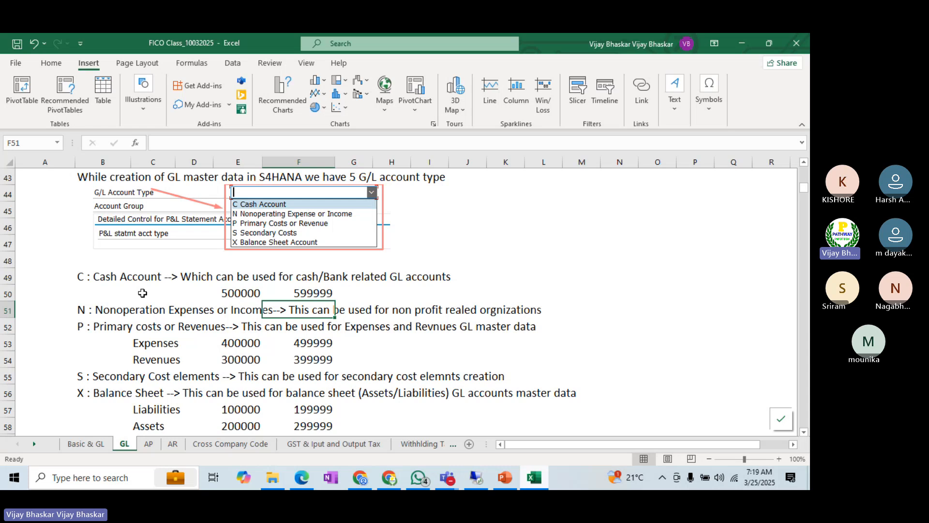
# Step: Switch to the SAP remote session, leave only the BALL Cash/Bank Accounts group selected, and check its From Acct value
pyautogui.click(481, 478)
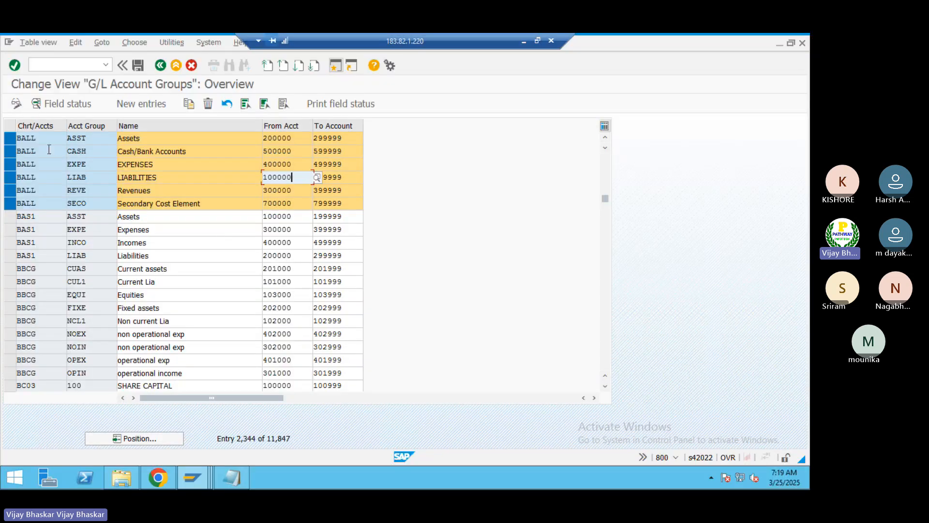
pyautogui.click(9, 203)
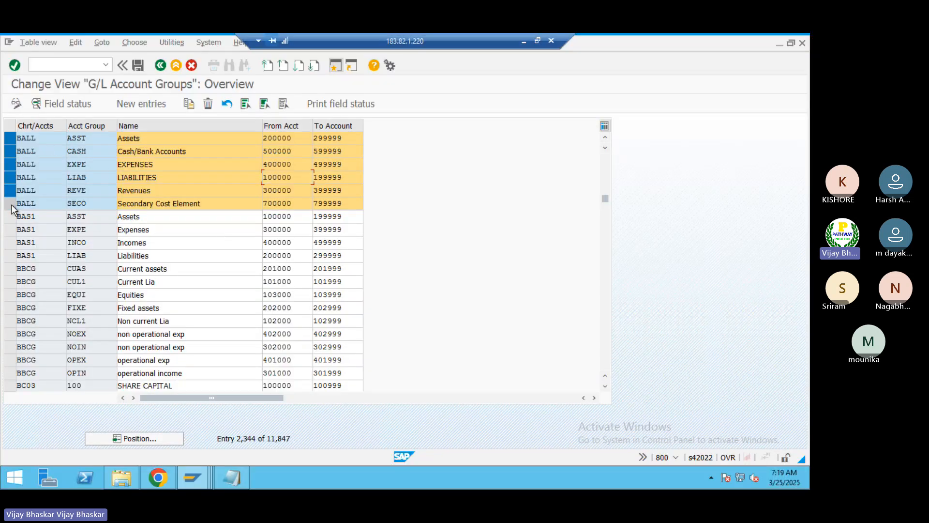
pyautogui.click(9, 190)
pyautogui.click(9, 177)
pyautogui.click(9, 164)
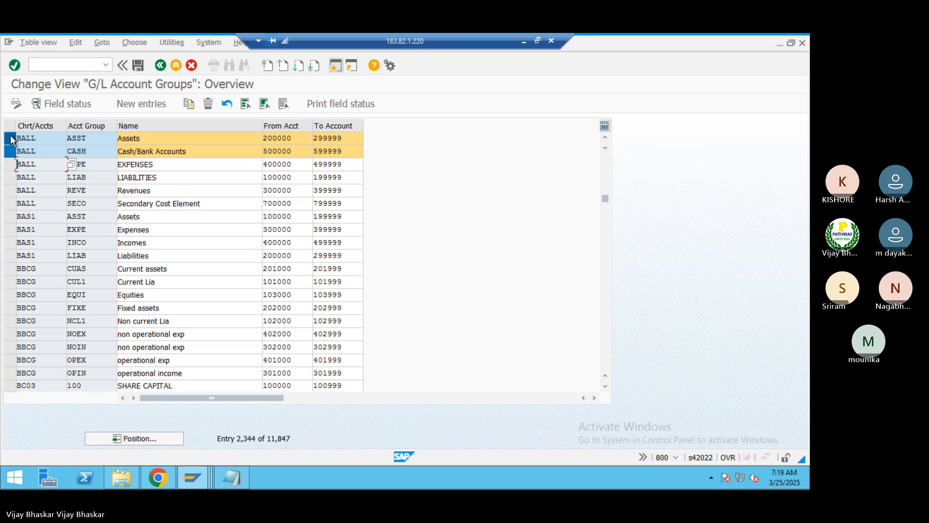
pyautogui.click(9, 138)
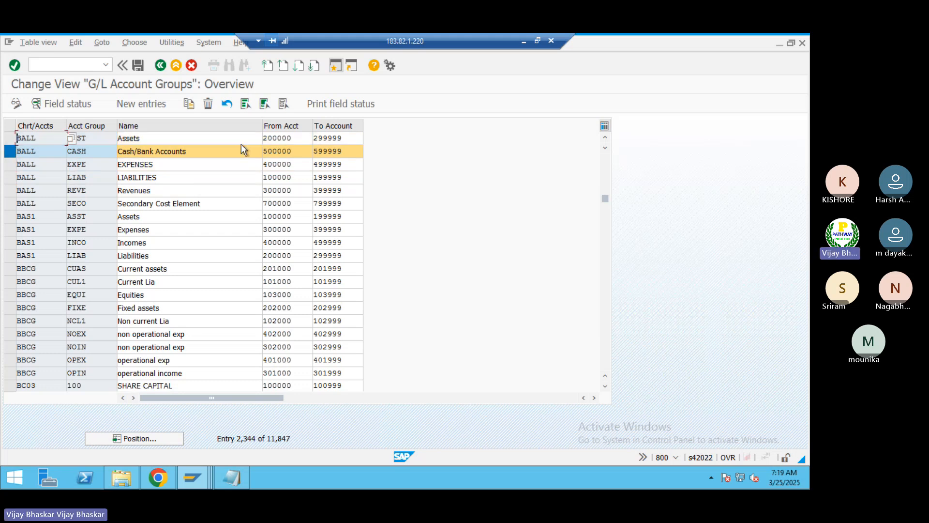
pyautogui.click(297, 150)
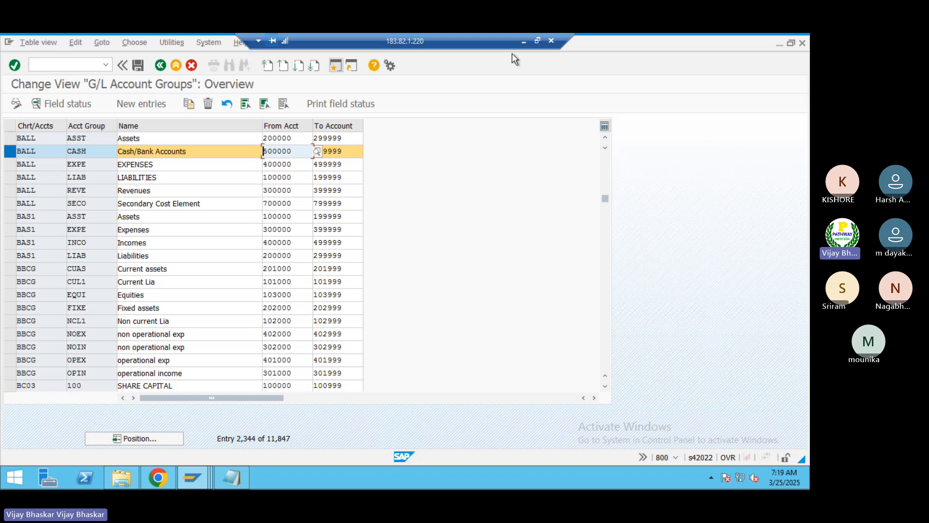
# Step: Return to the Excel class workbook and insert a row beneath Secondary Cost elements with 700000 in E56 and 799999 in F56
pyautogui.click(524, 41)
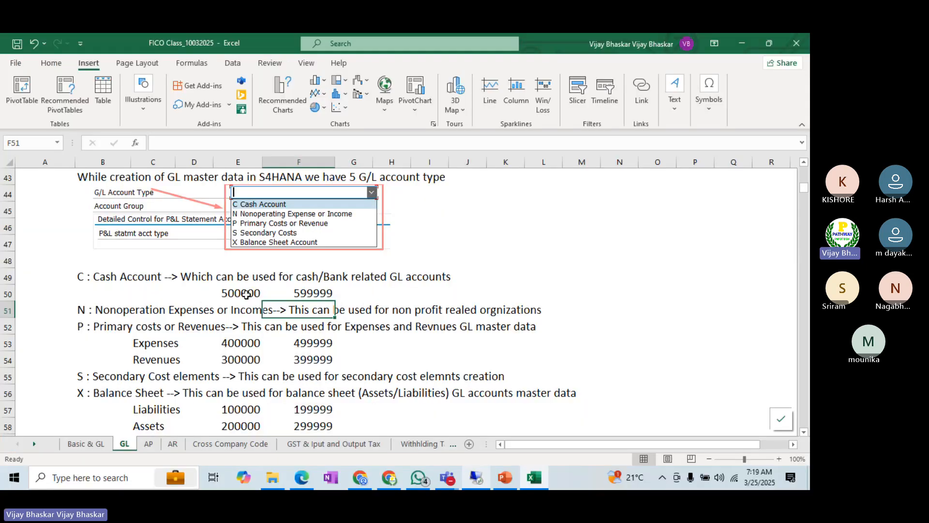
pyautogui.scroll(-1, 247, 294)
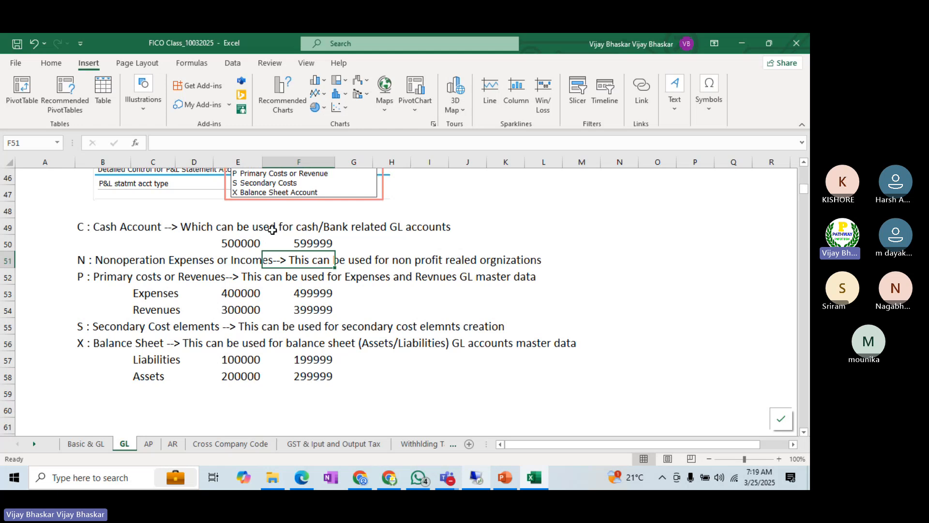
pyautogui.click(9, 344)
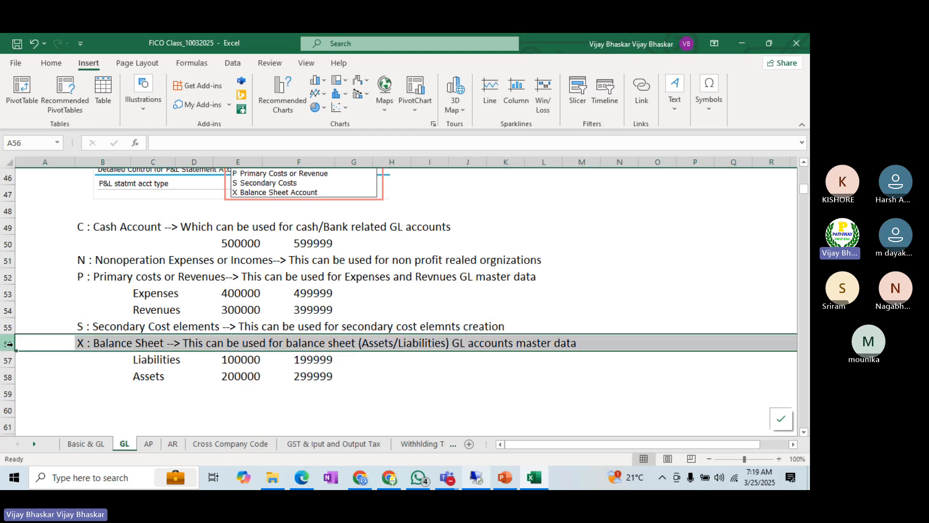
pyautogui.rightClick(10, 344)
pyautogui.click(63, 235)
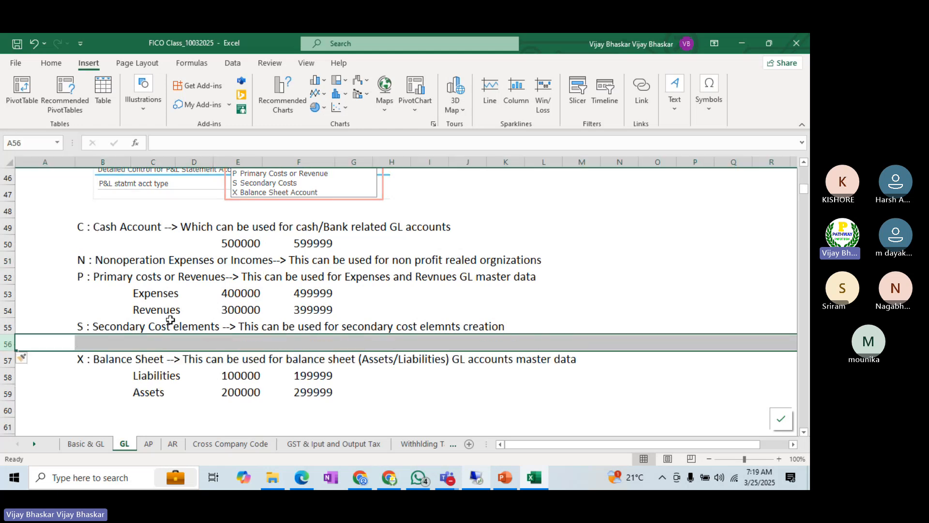
pyautogui.click(237, 345)
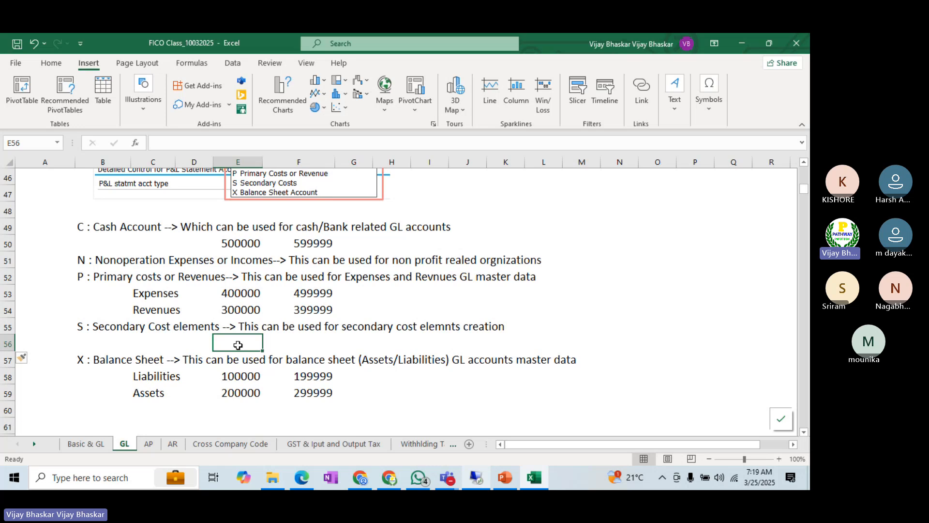
pyautogui.write('700000')
pyautogui.press('Tab')
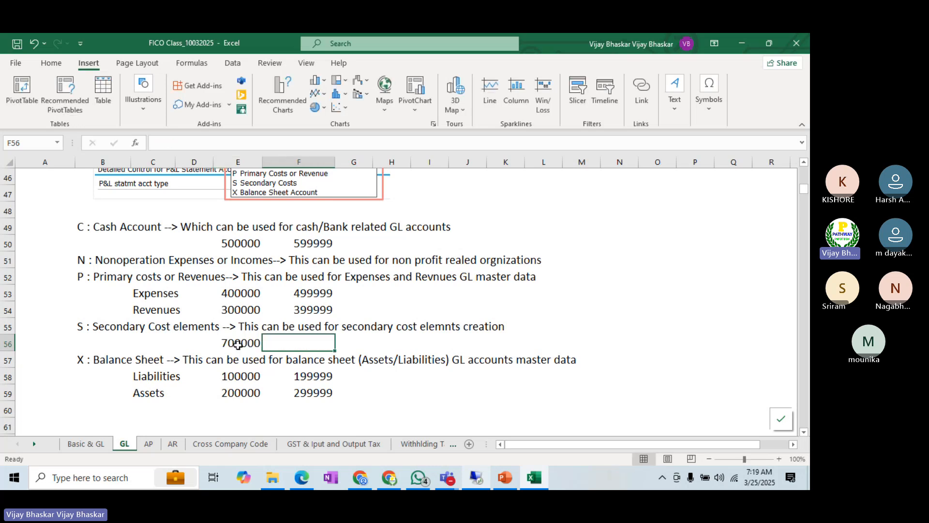
pyautogui.write('799999')
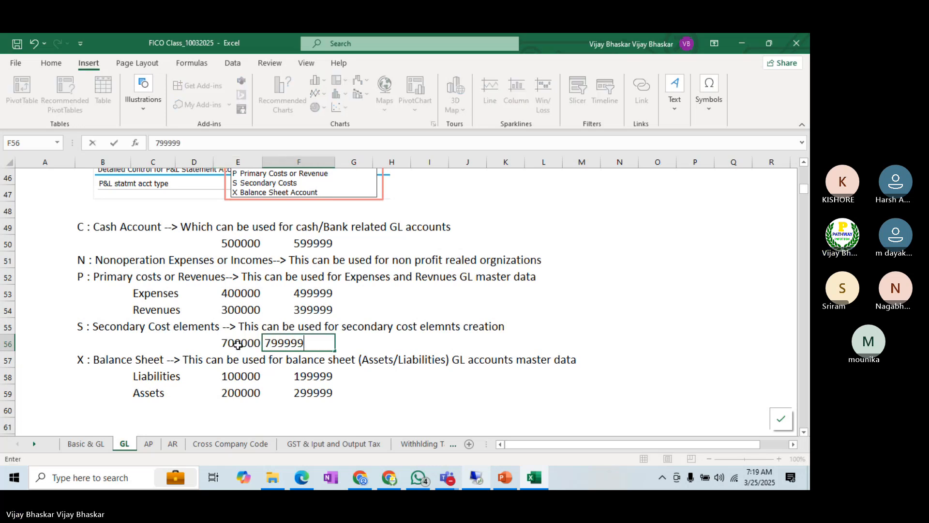
pyautogui.press('Return')
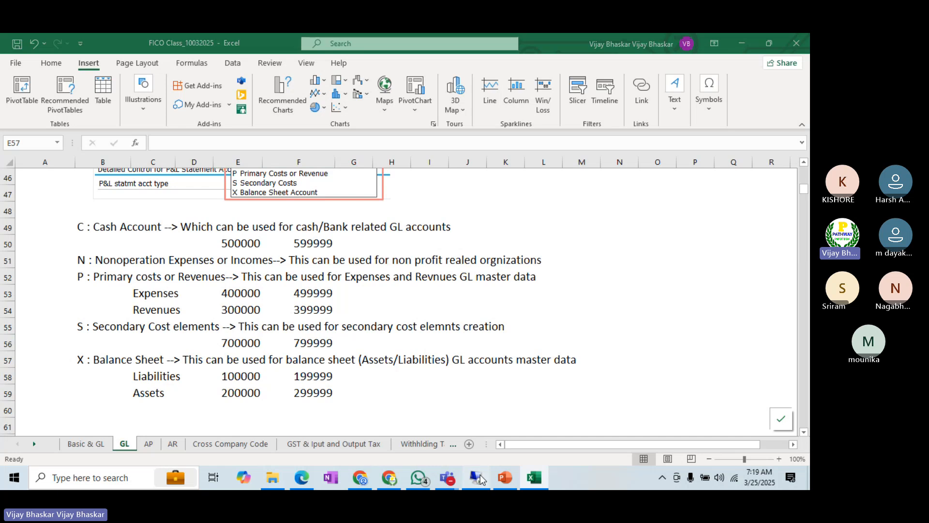
# Step: Switch to the SAP remote session, select only the BALL Secondary Cost Element group, and check its From Acct value
pyautogui.click(479, 478)
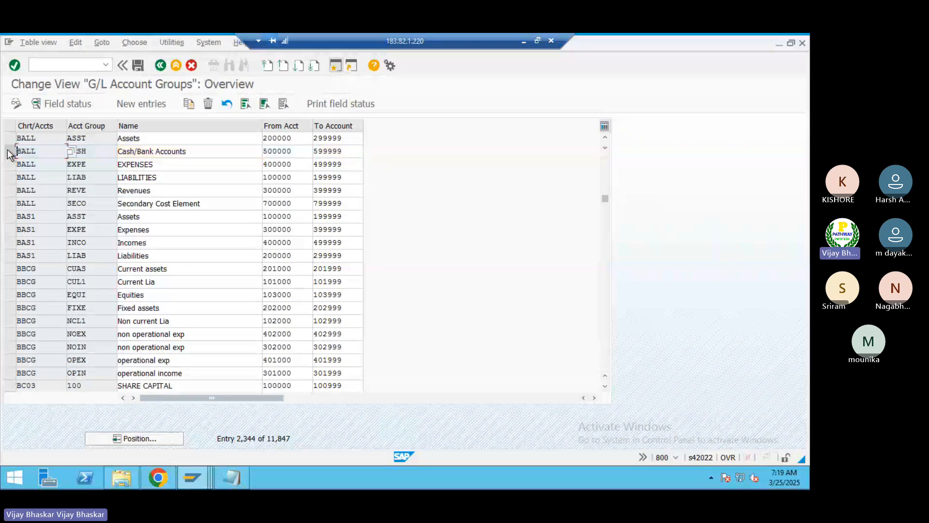
pyautogui.click(10, 203)
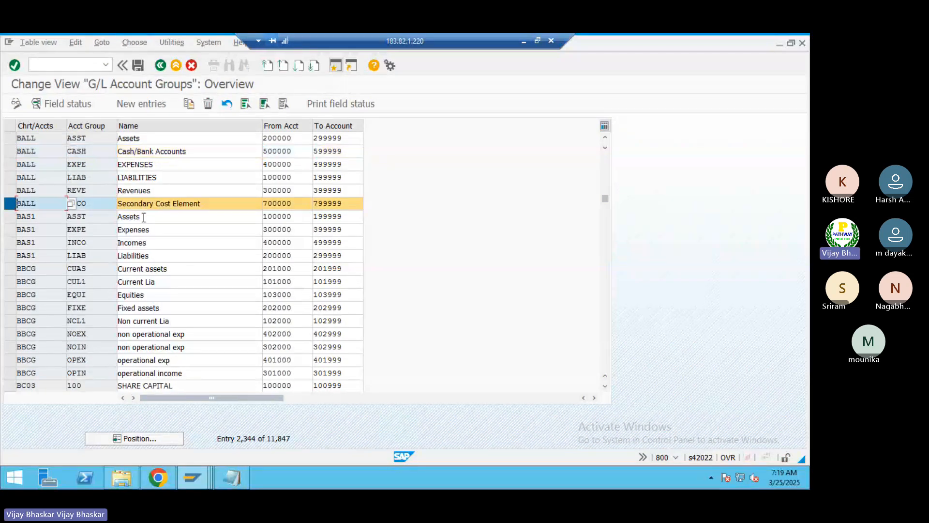
pyautogui.click(296, 203)
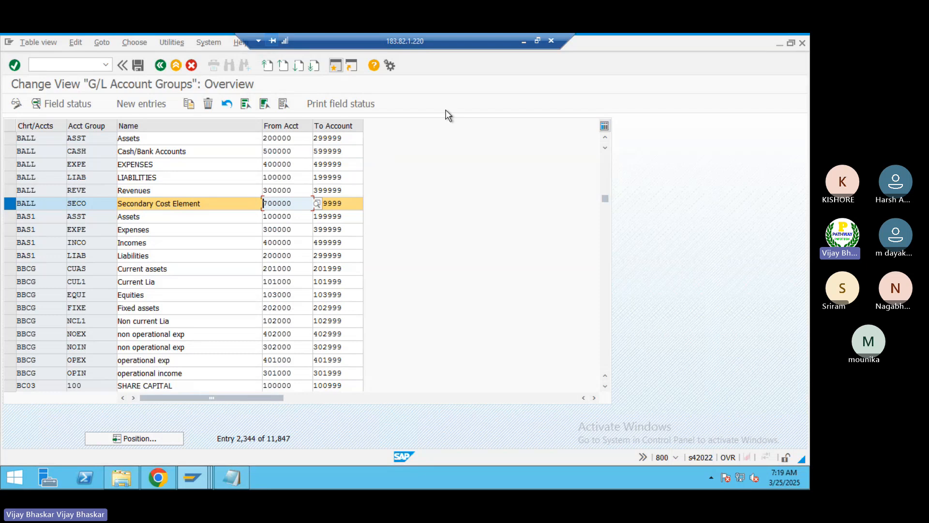
# Step: Return to the Excel workbook and review the five G/L account types against their documented number ranges
pyautogui.click(524, 43)
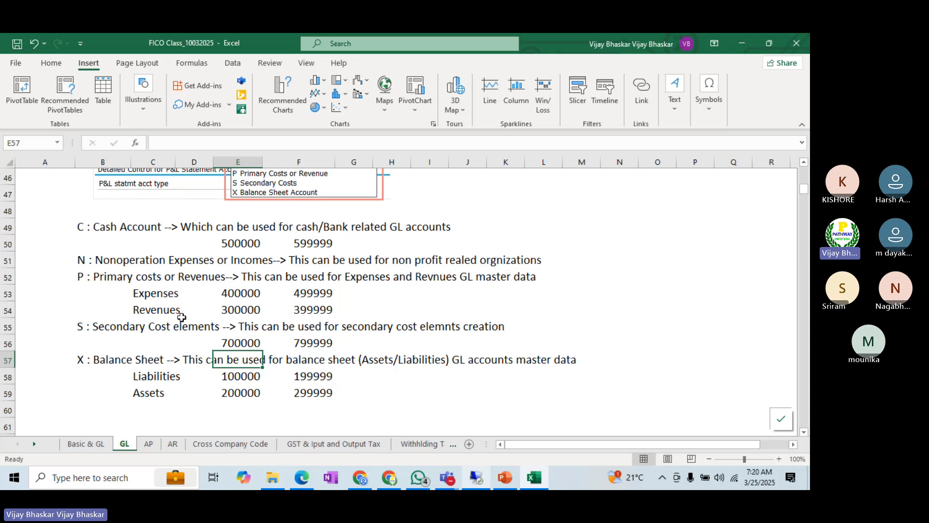
pyautogui.scroll(1, 181, 318)
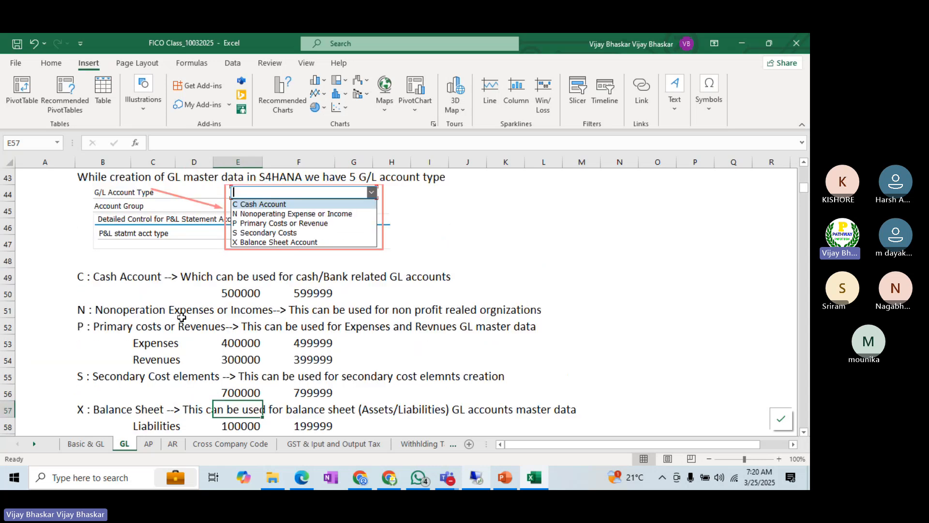
pyautogui.scroll(-1, 182, 318)
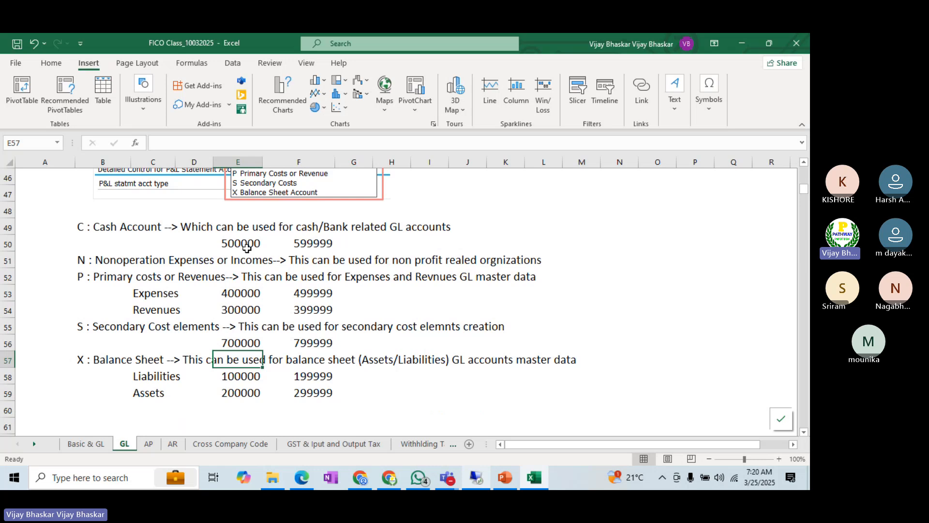
pyautogui.scroll(1, 247, 248)
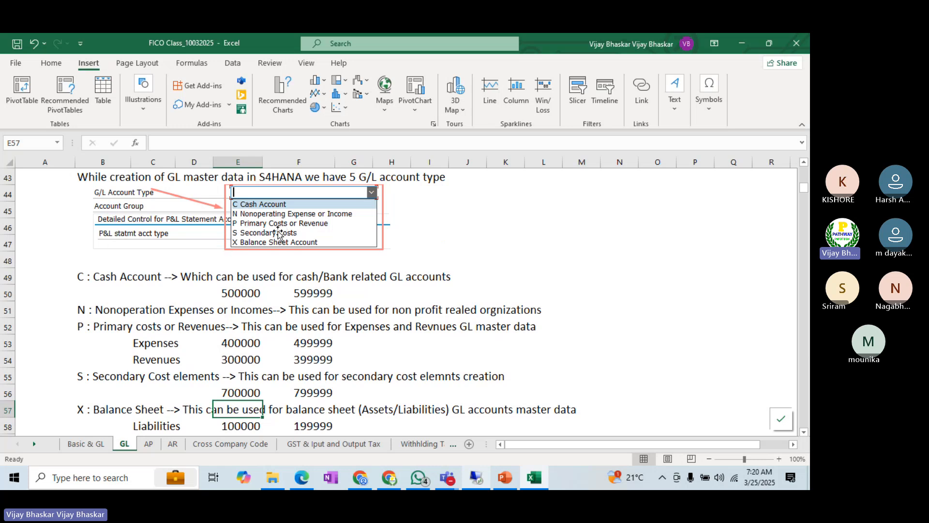
pyautogui.scroll(-2, 290, 300)
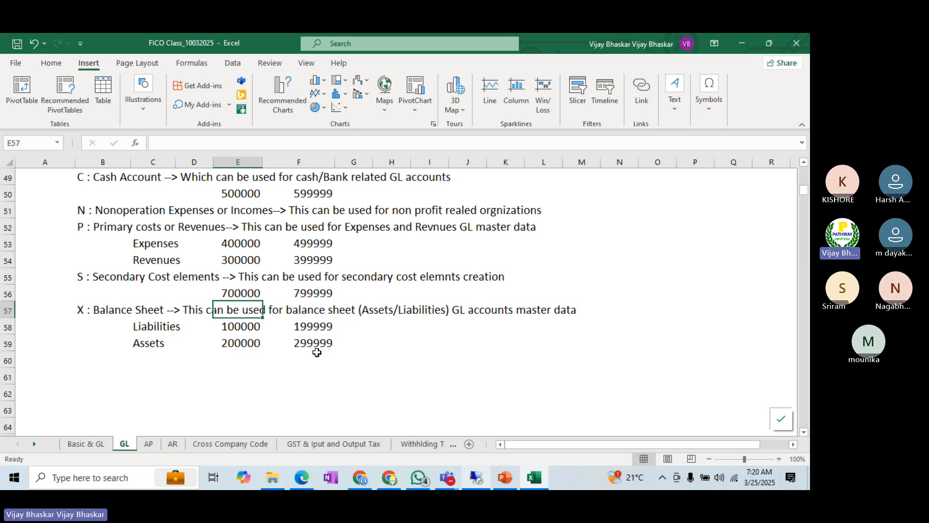
# Step: Switch to the SAP Create G/L Account Centrally window and set the G/L Account Type of account 100100 to X Balance Sheet Account
pyautogui.hotkey('alt', 'Tab')
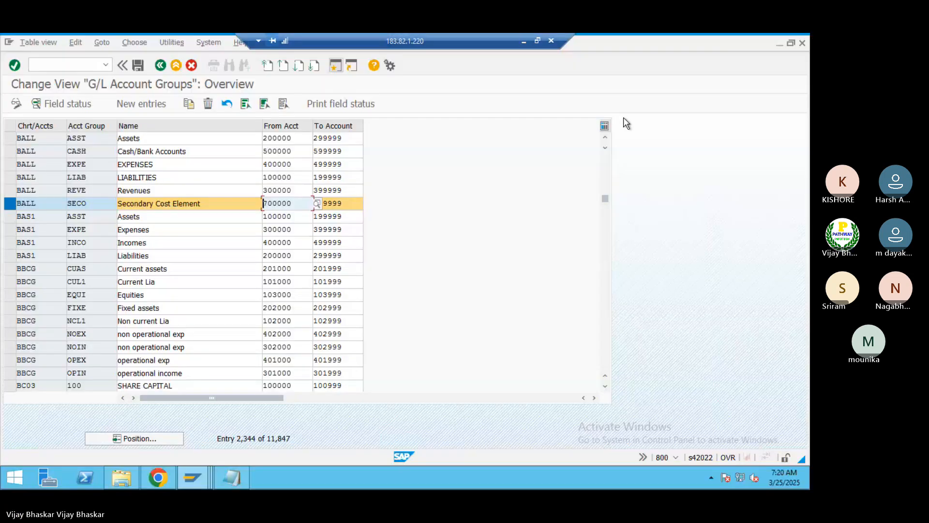
pyautogui.hotkey('alt', 'Tab')
pyautogui.hotkey('alt', 'Tab')
pyautogui.hotkey('alt', 'Tab')
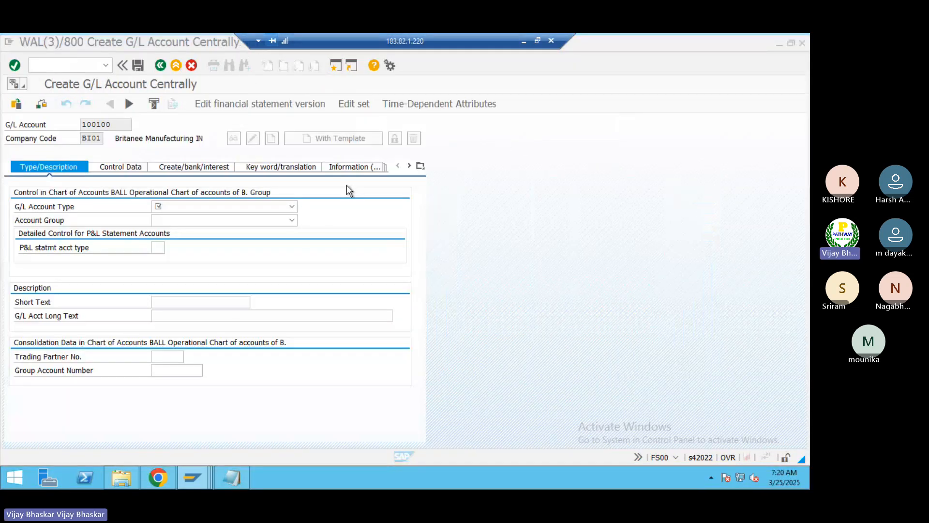
pyautogui.click(176, 207)
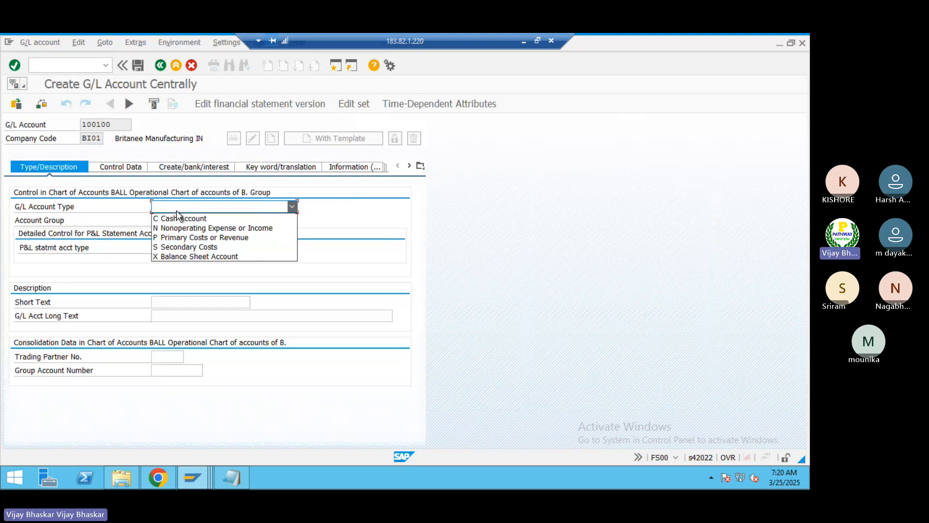
pyautogui.click(179, 257)
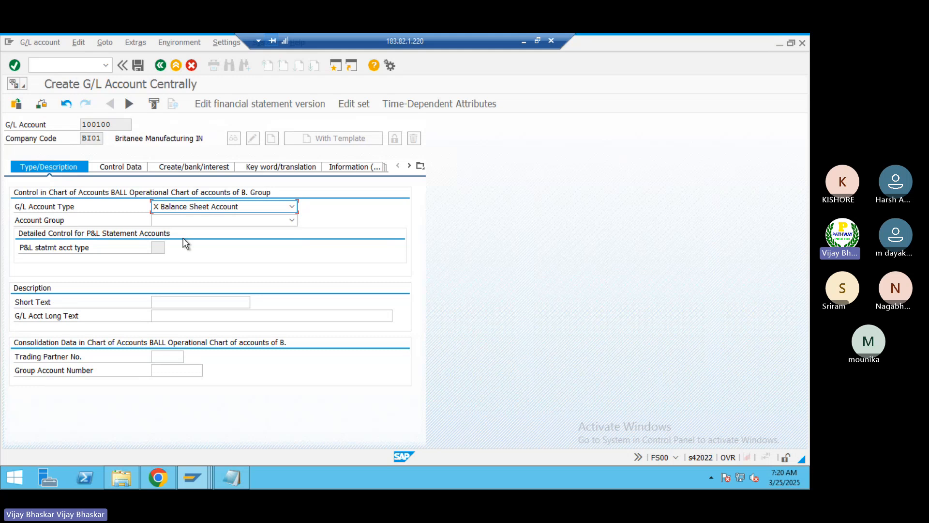
# Step: Check the BALL account groups in the G/L Account Groups overview against the Account Group choices offered for account 100100
pyautogui.hotkey('alt', 'Tab')
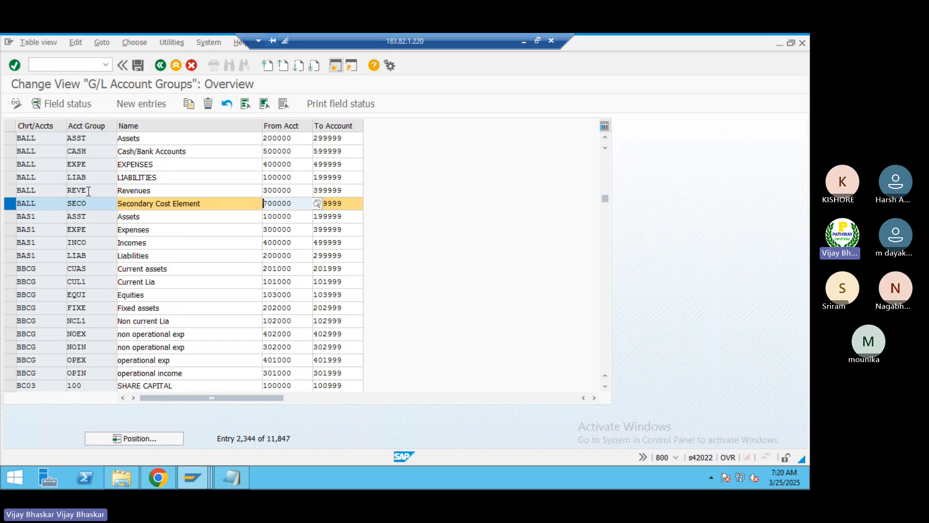
pyautogui.hotkey('alt', 'Tab')
pyautogui.click(200, 222)
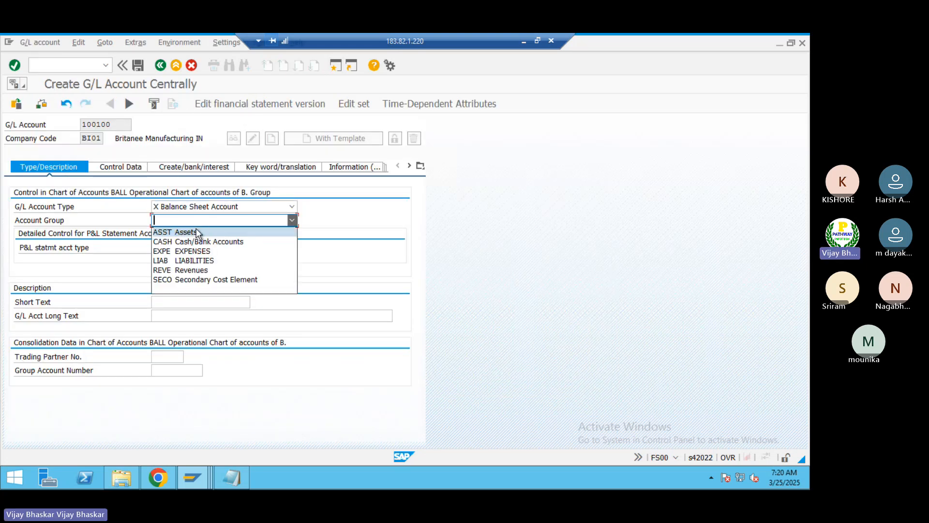
# Step: Arrange the G/L Account Groups overview and Create G/L Account Centrally windows side by side, and open the Account Group choices for account 100100
pyautogui.hotkey('alt', 'Tab')
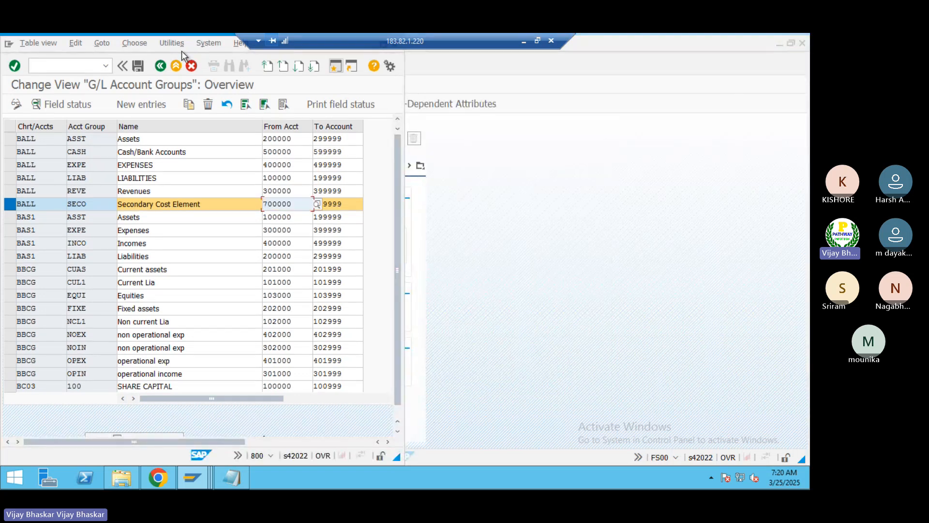
pyautogui.moveTo(181, 51); pyautogui.dragTo(428, 159)
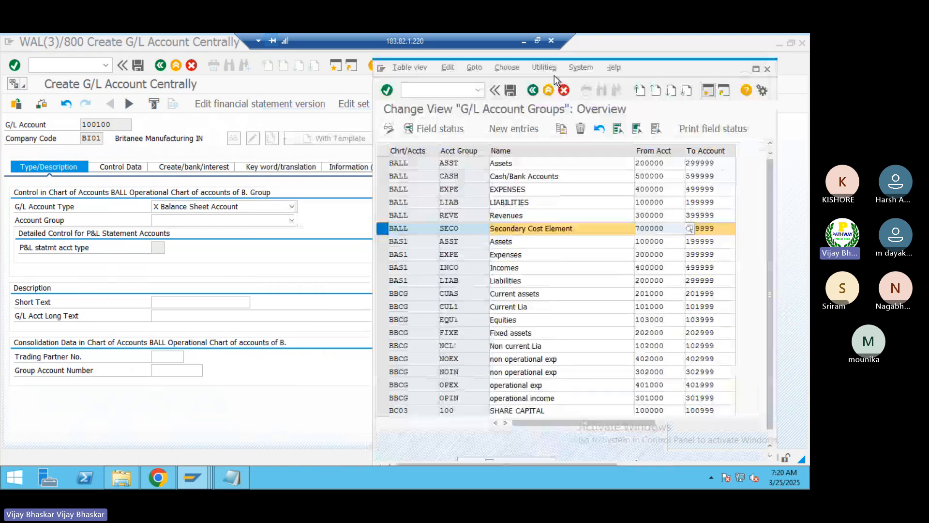
pyautogui.click(180, 222)
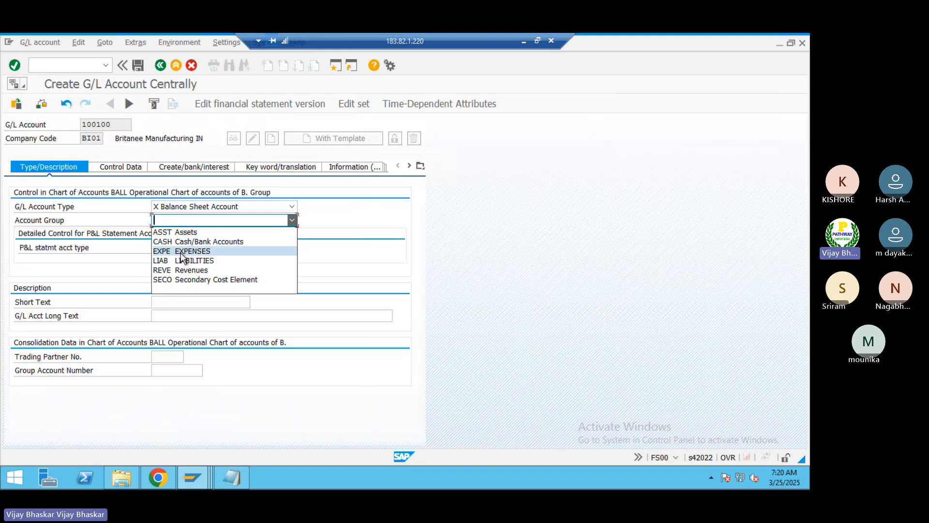
pyautogui.hotkey('alt', 'Tab')
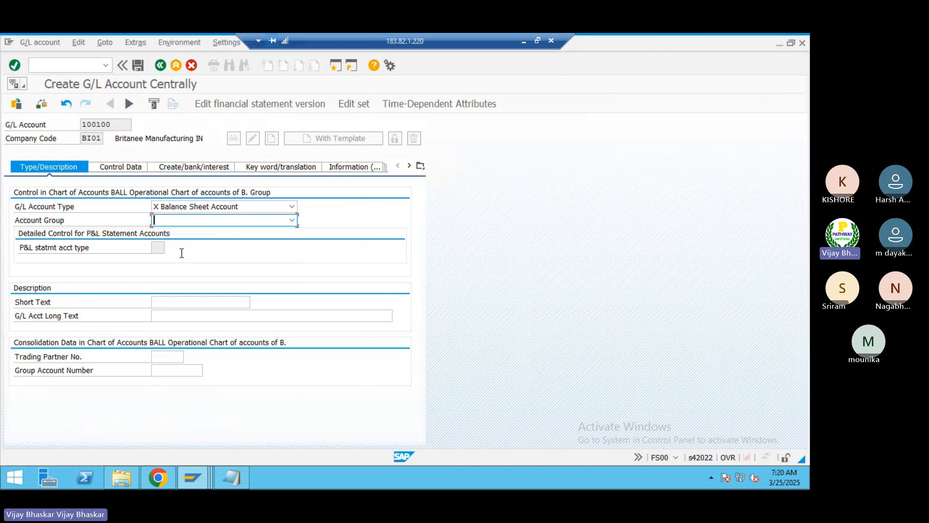
pyautogui.hotkey('alt', 'Tab')
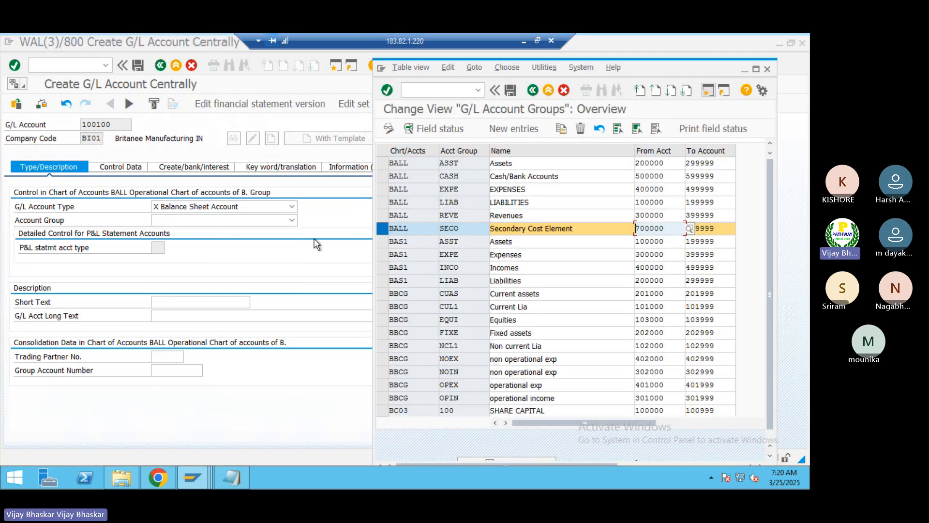
pyautogui.hotkey('alt', 'Tab')
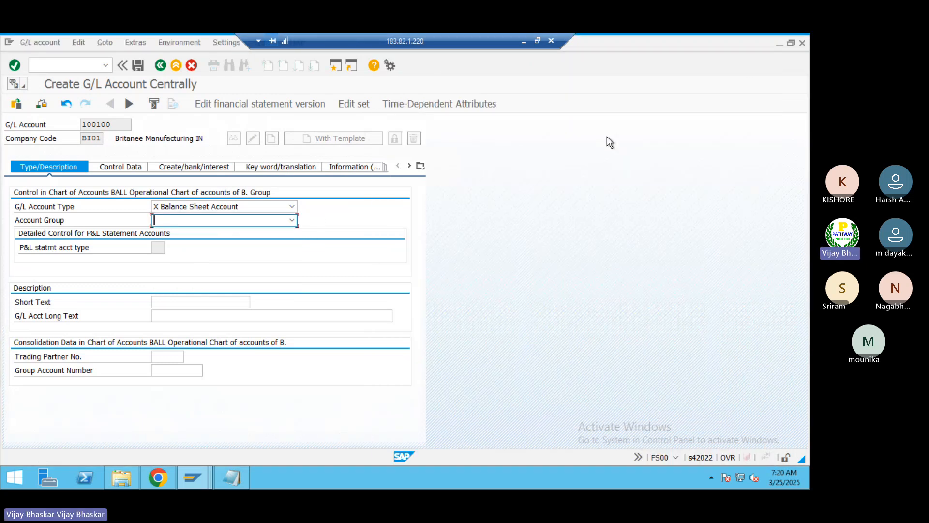
pyautogui.click(790, 43)
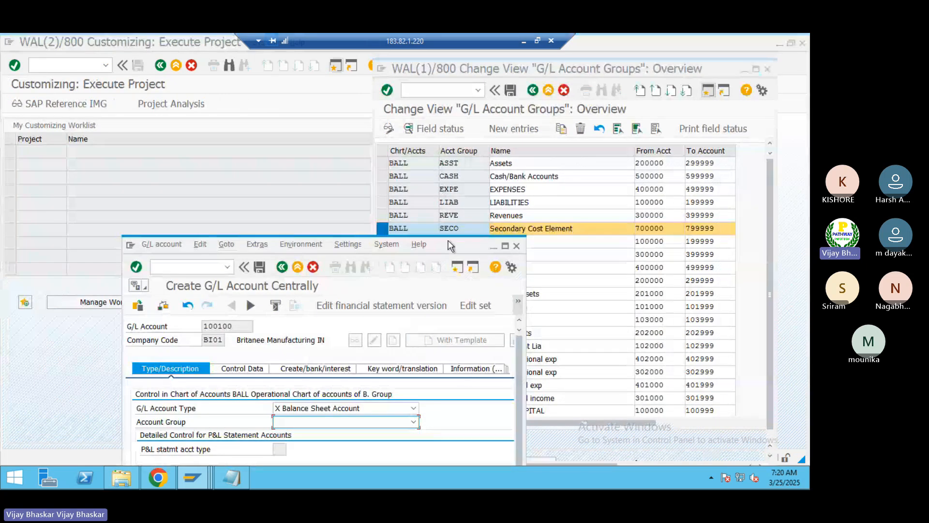
pyautogui.moveTo(450, 245); pyautogui.dragTo(285, 82)
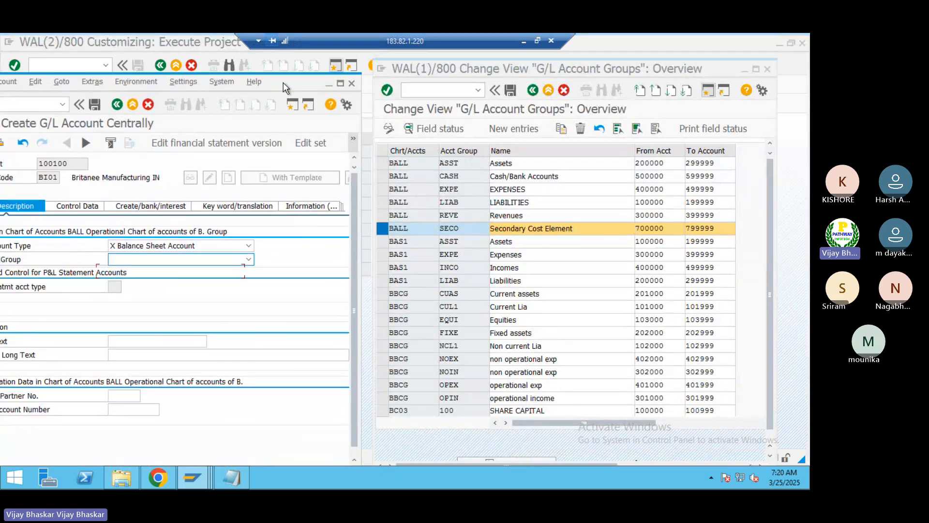
pyautogui.click(251, 259)
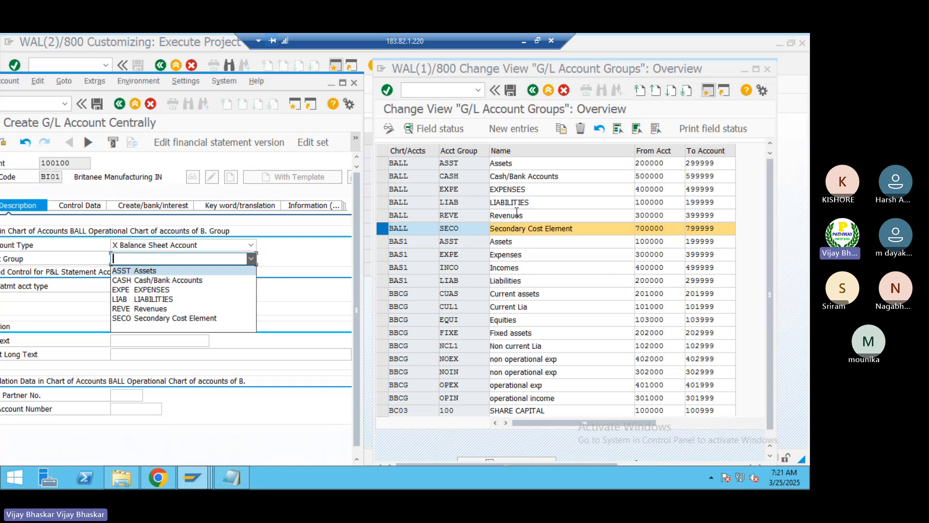
# Step: Mark the BALL LIAB row in the G/L Account Groups overview, and try assigning Account Group ASST Assets to account 100100
pyautogui.click(382, 228)
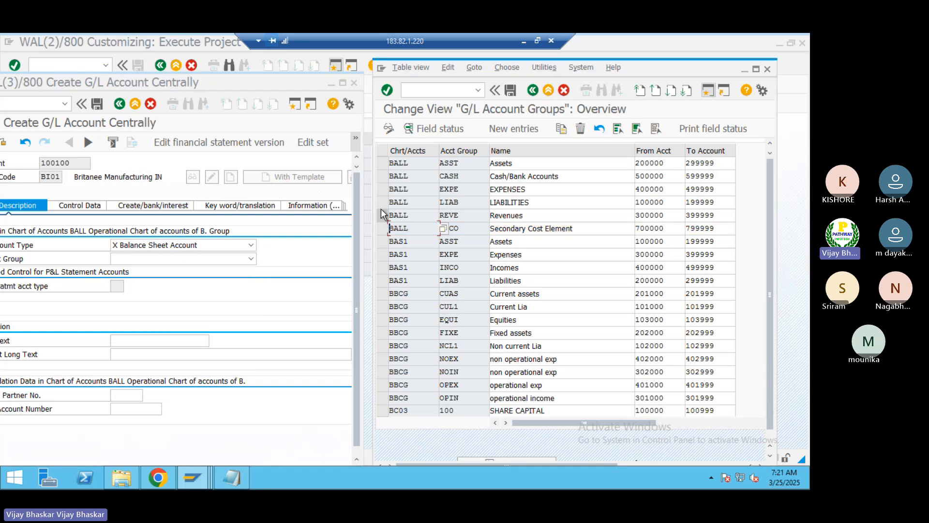
pyautogui.click(382, 203)
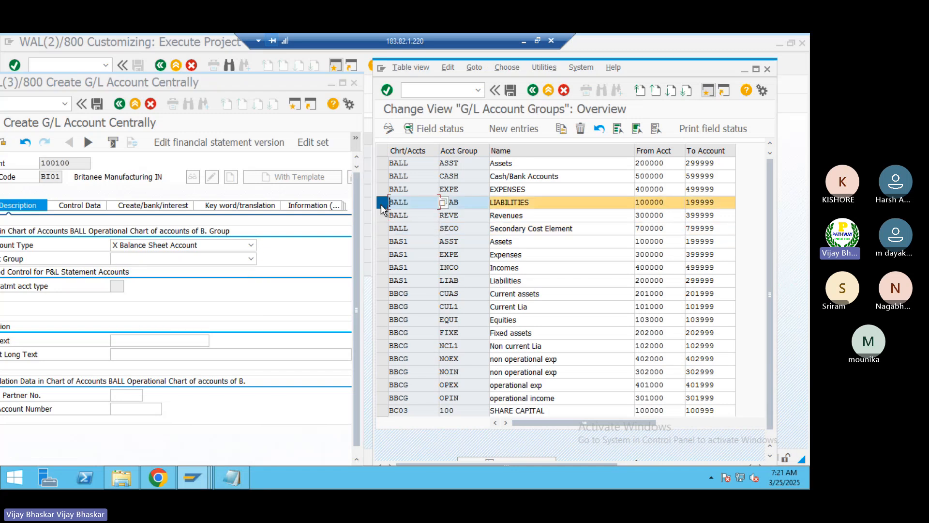
pyautogui.click(142, 260)
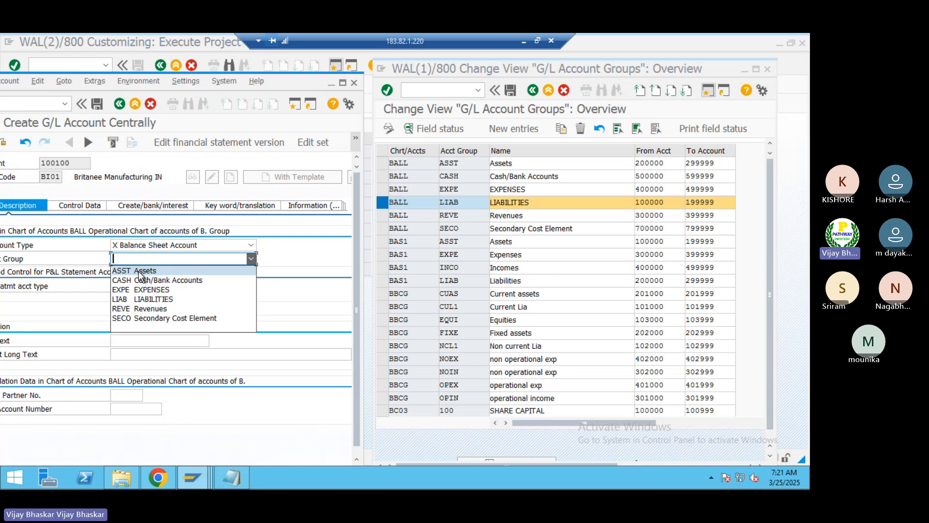
pyautogui.click(139, 271)
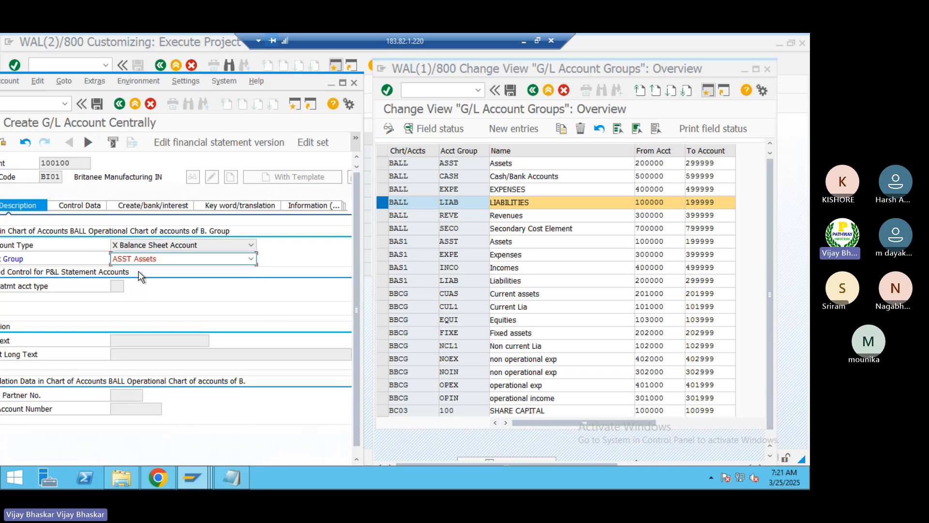
pyautogui.doubleClick(284, 83)
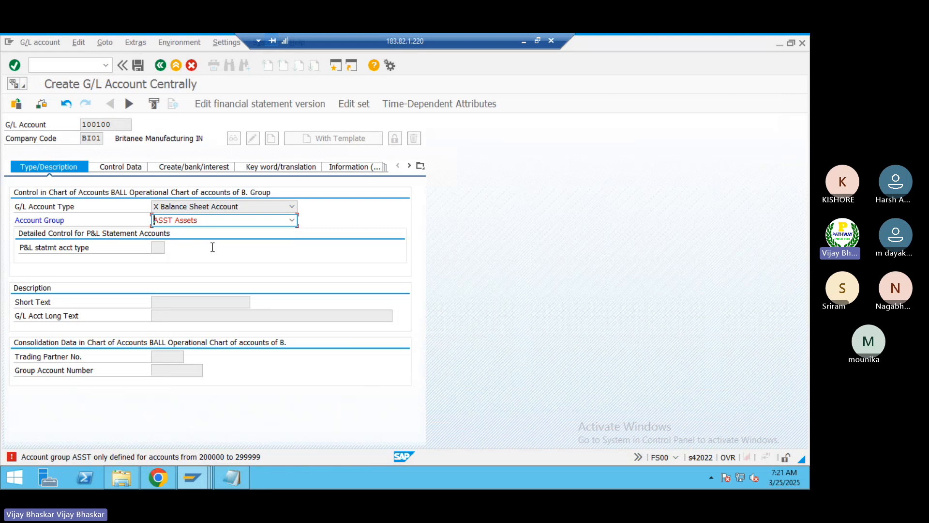
pyautogui.click(791, 46)
# Step: Mark the BALL ASST row in the G/L Account Groups overview and compare its number range with account 100100
pyautogui.click(380, 200)
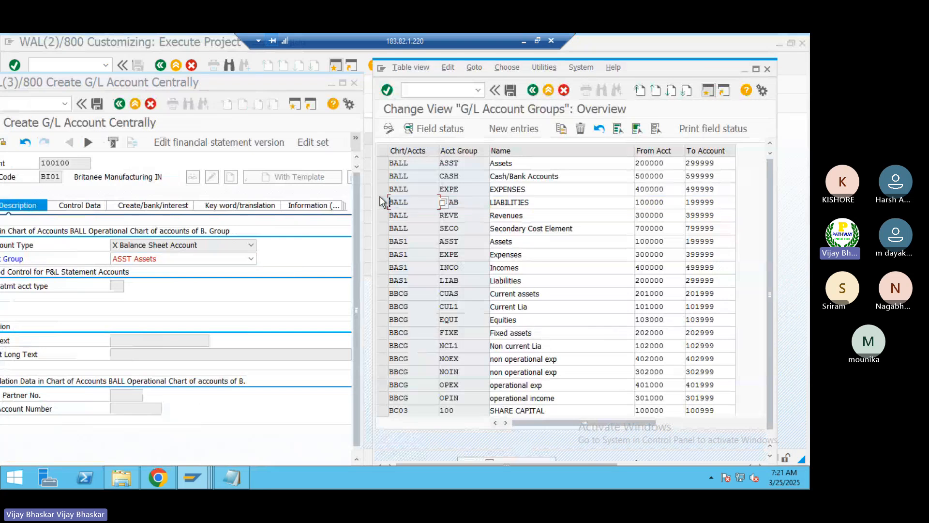
pyautogui.click(382, 163)
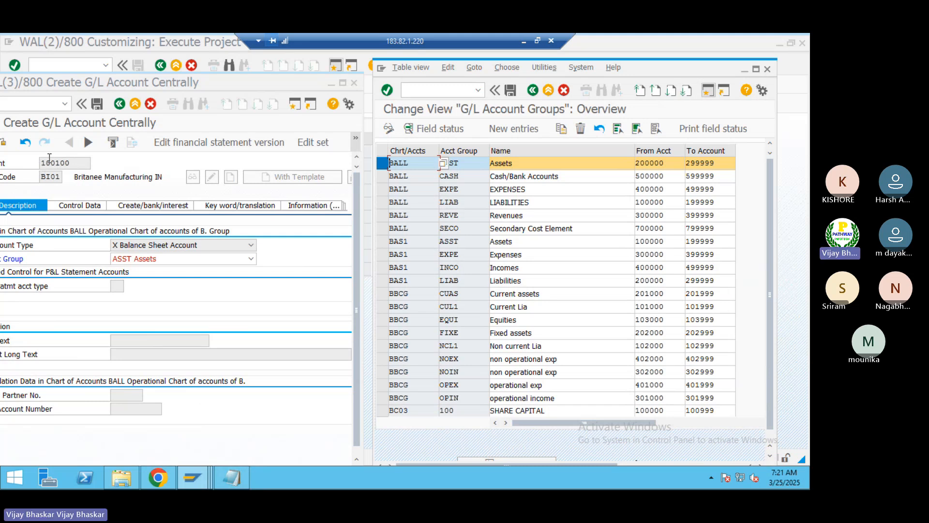
pyautogui.click(353, 306)
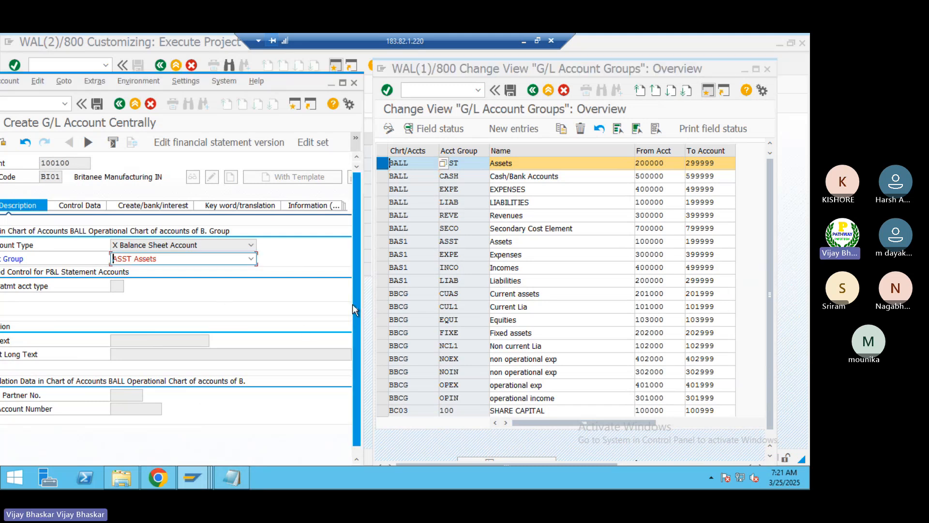
pyautogui.moveTo(352, 304); pyautogui.dragTo(352, 357)
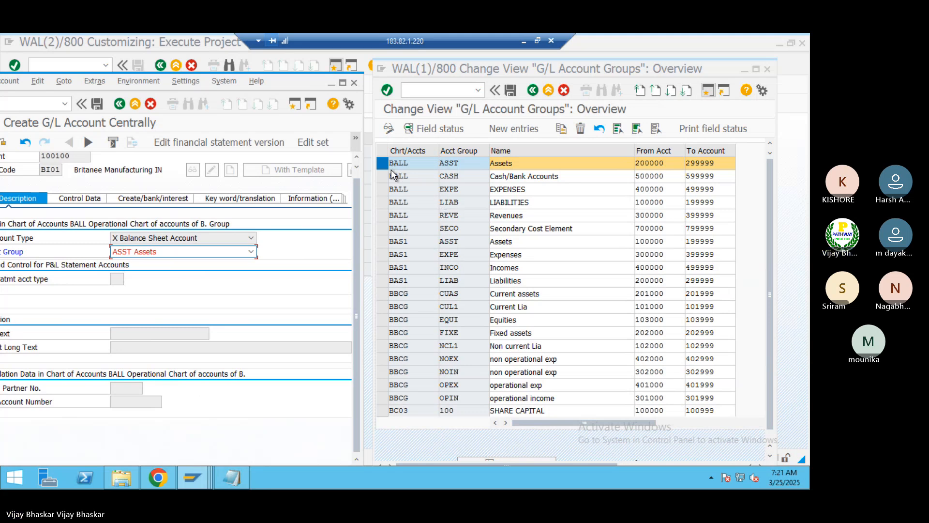
# Step: Set the Account Group of account 100100 to LIAB LIABILITIES and maximize the Create G/L Account Centrally window
pyautogui.click(251, 251)
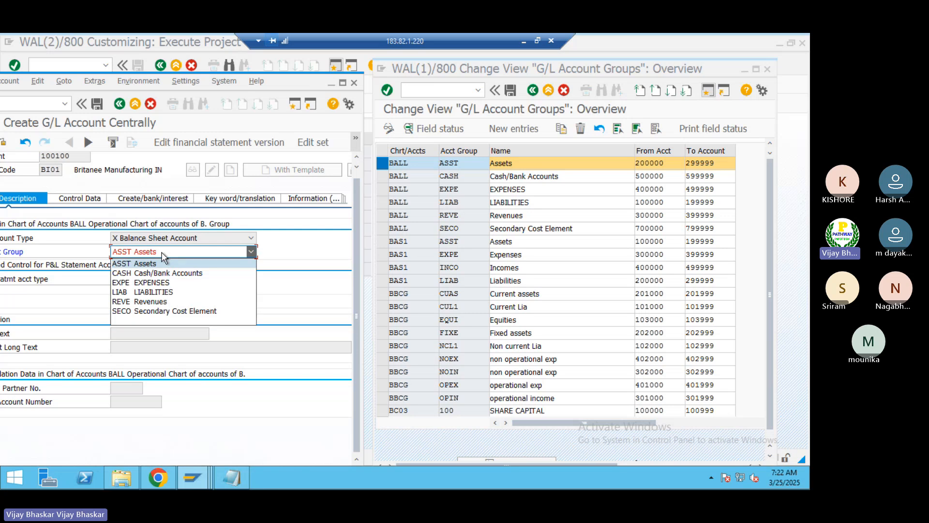
pyautogui.click(149, 291)
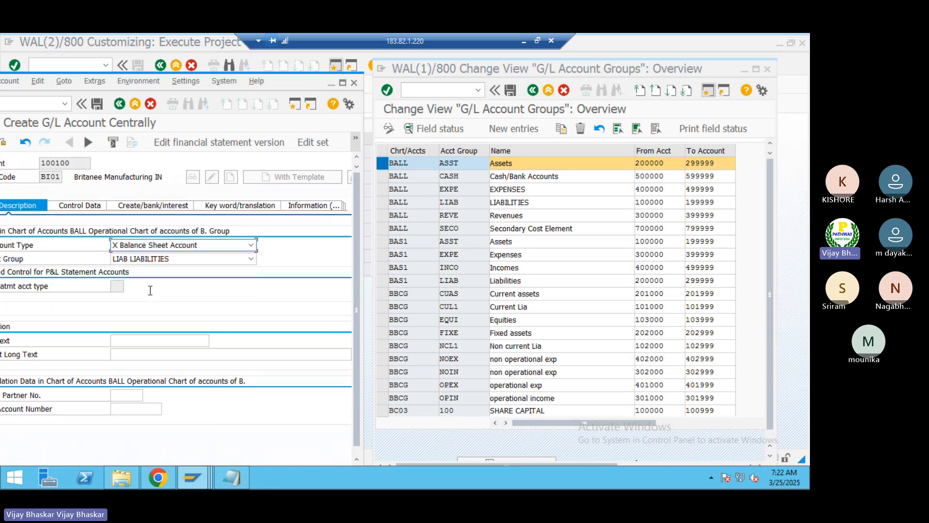
pyautogui.click(343, 83)
pyautogui.click(126, 126)
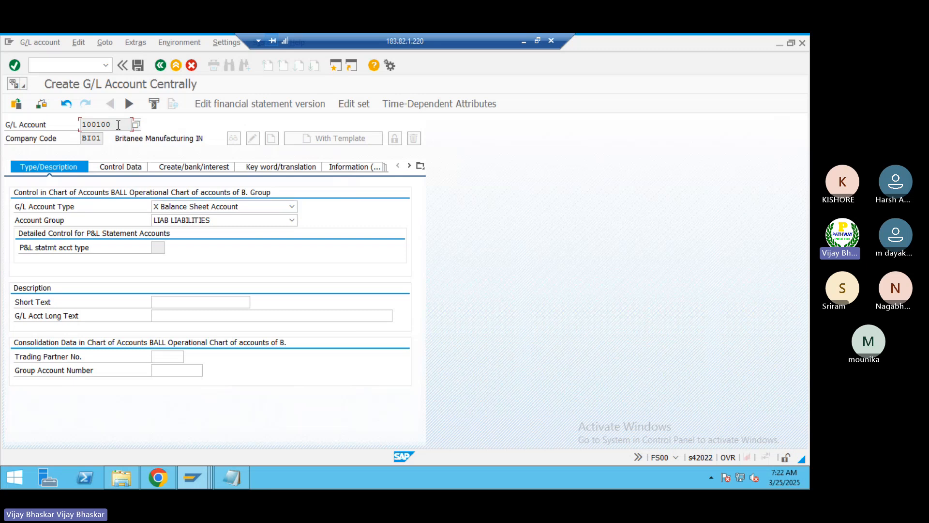
# Step: Restore the side-by-side windows and mark the BALL LIAB row to compare its number range with account 100100
pyautogui.click(791, 42)
pyautogui.click(381, 165)
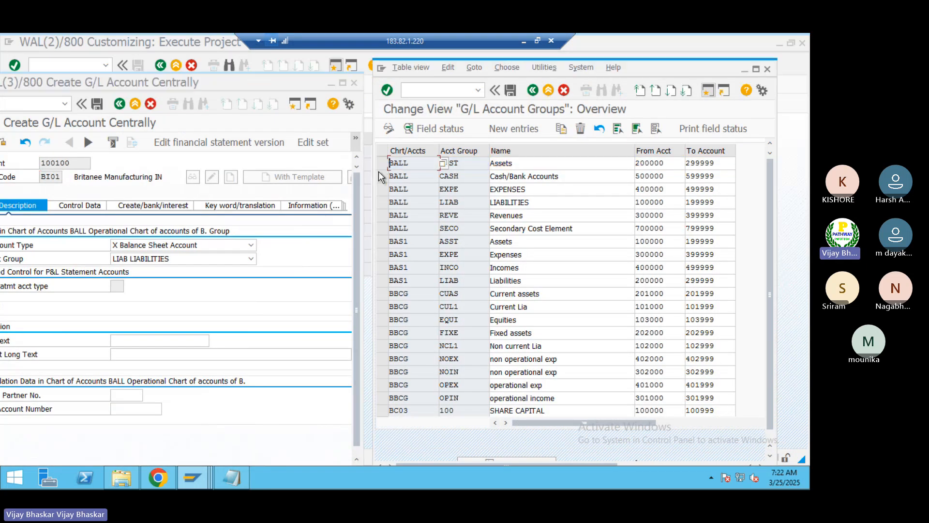
pyautogui.click(382, 203)
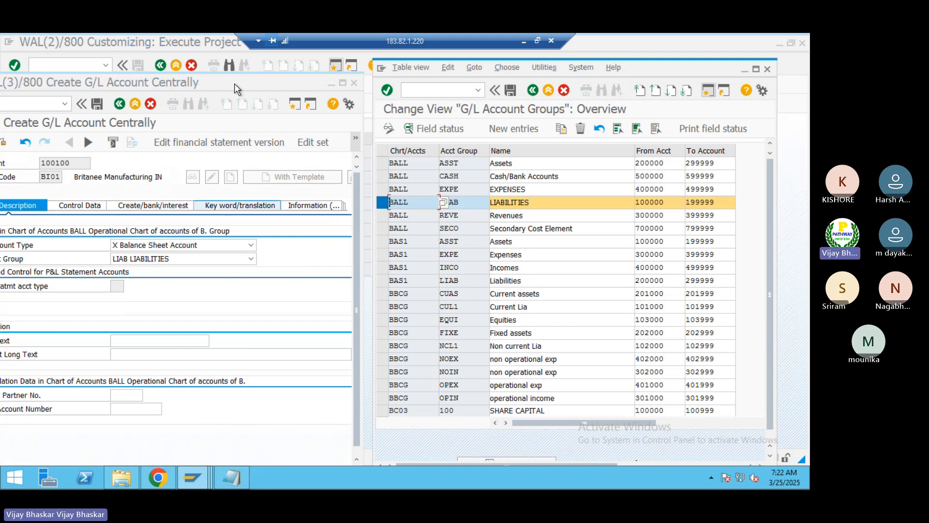
# Step: Switch to the Excel workbook and review the "Create a GL accounts" section with its five G/L account types
pyautogui.click(520, 43)
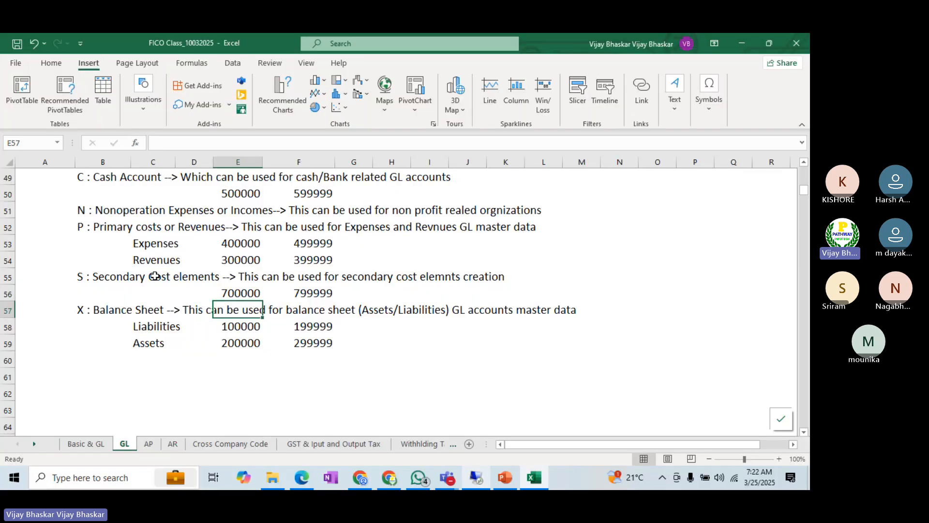
pyautogui.scroll(2, 155, 276)
pyautogui.scroll(2, 155, 276)
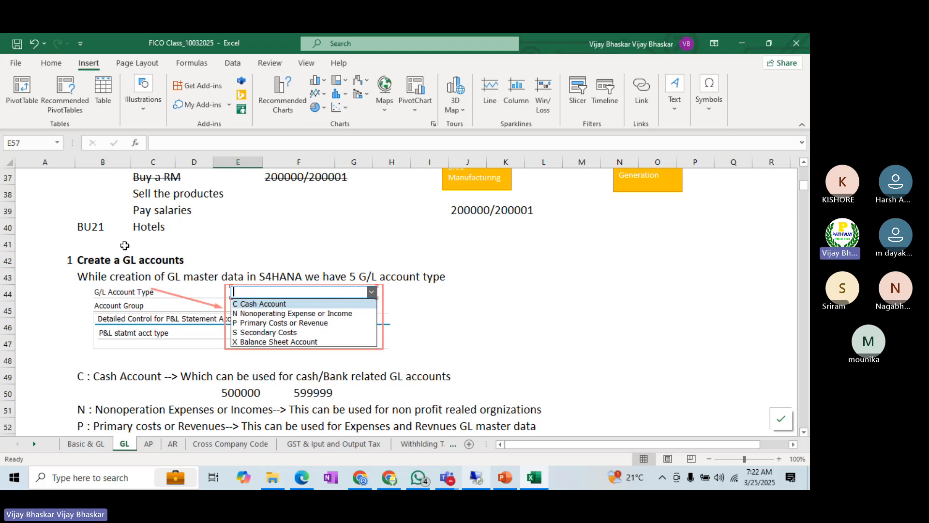
pyautogui.click(92, 259)
pyautogui.click(252, 144)
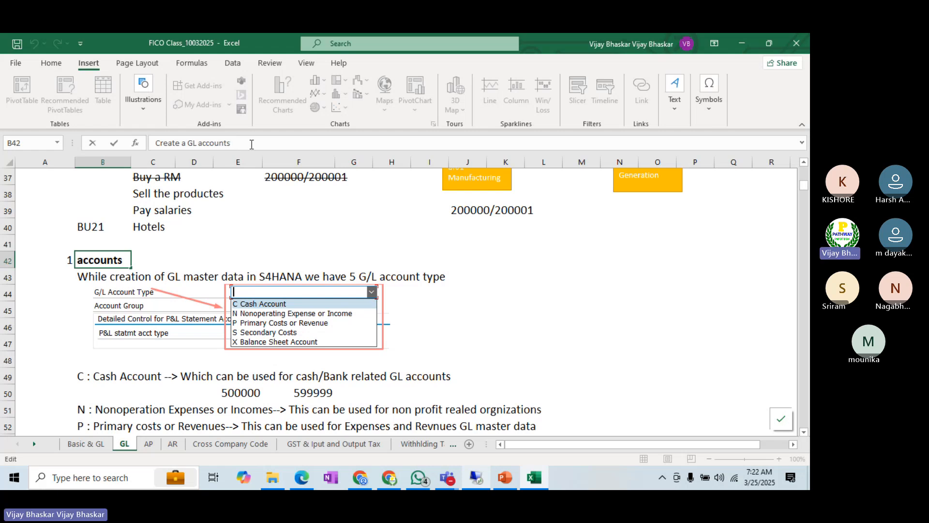
pyautogui.click(44, 298)
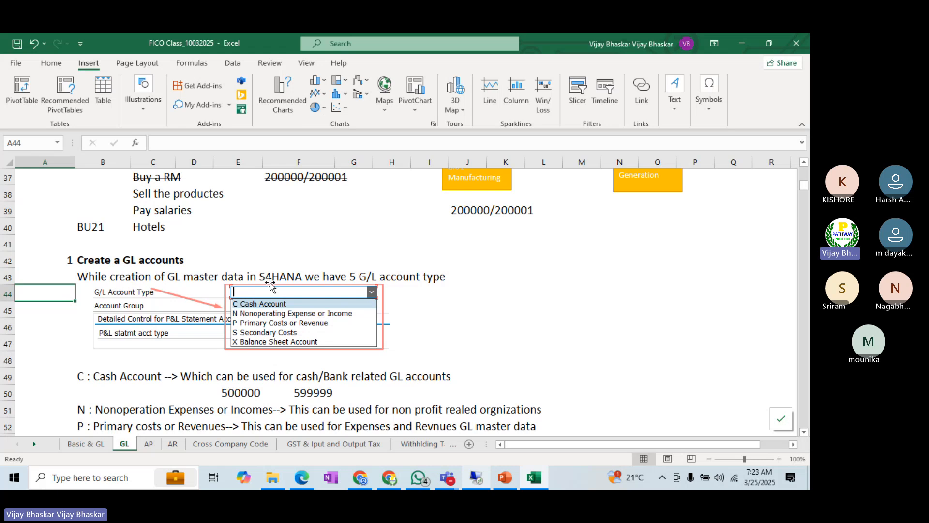
# Step: Enter the note "IN ECC we have only the 2 account types to create the GL accounts" in cell N43
pyautogui.click(618, 248)
pyautogui.click(616, 262)
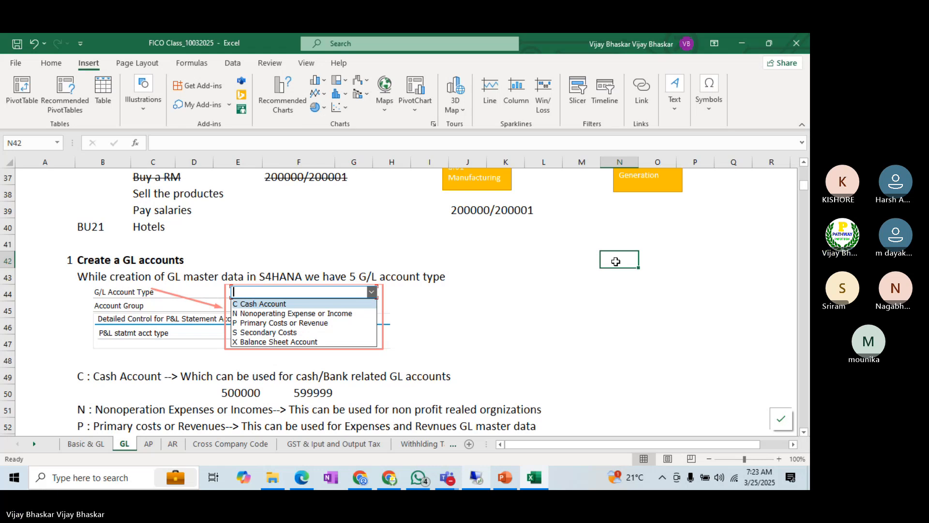
pyautogui.press('Down')
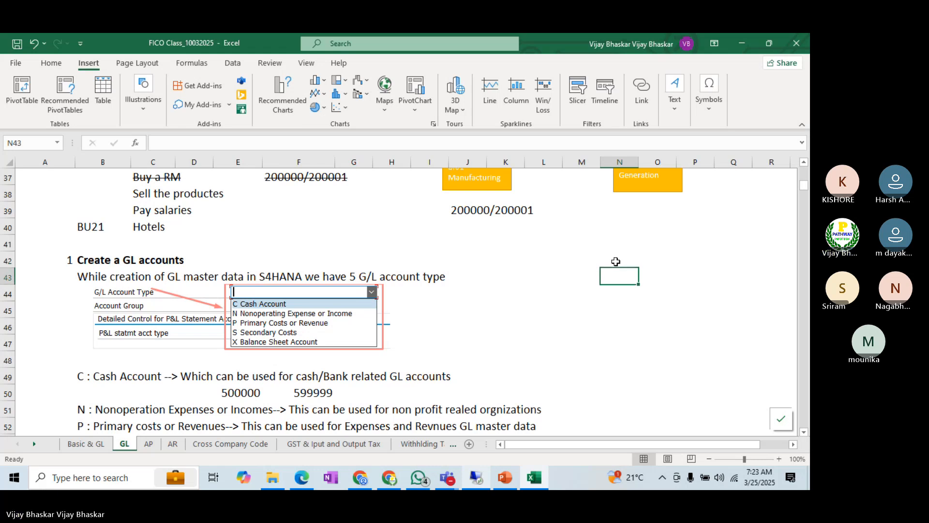
pyautogui.write('IN E')
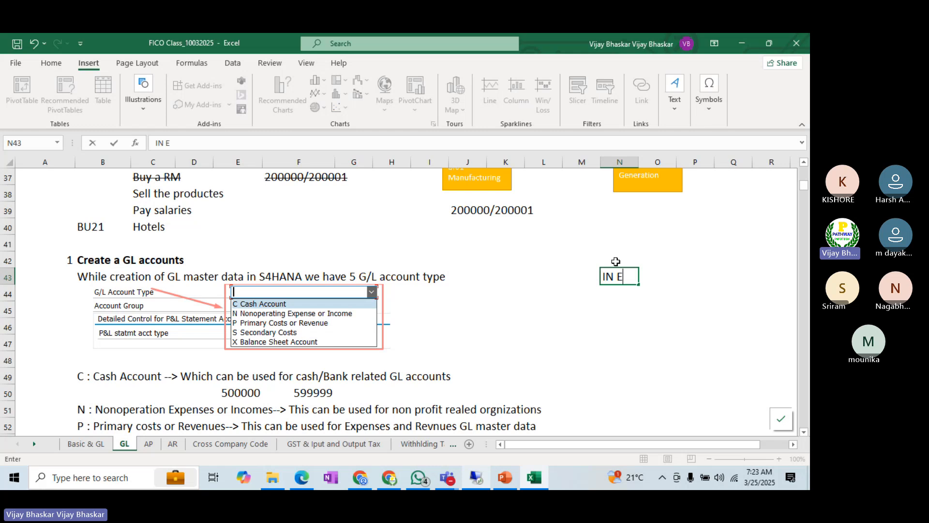
pyautogui.write('CC we have')
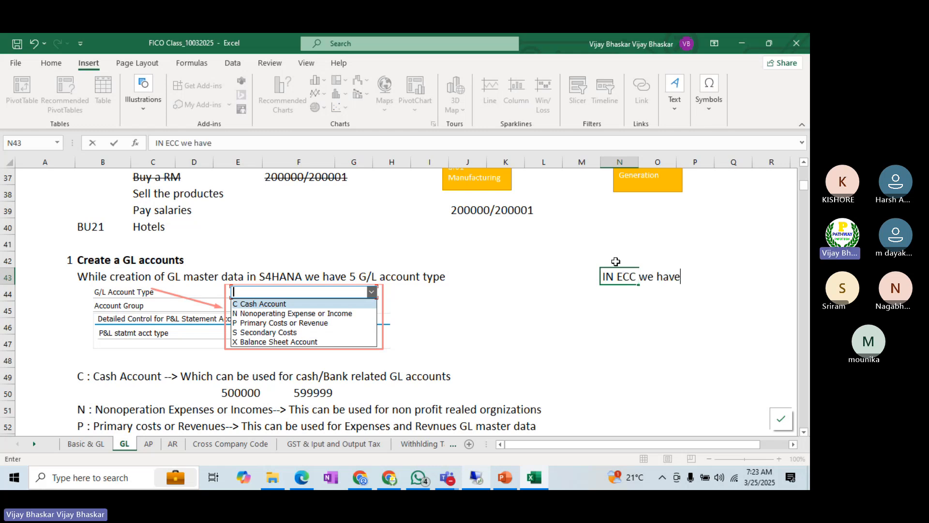
pyautogui.write(' only the 2 account ty')
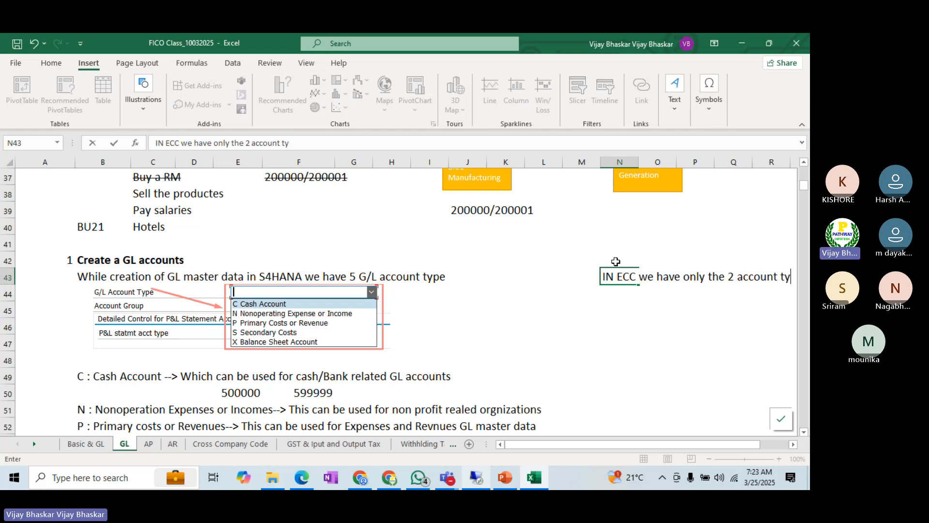
pyautogui.write('pes to create the')
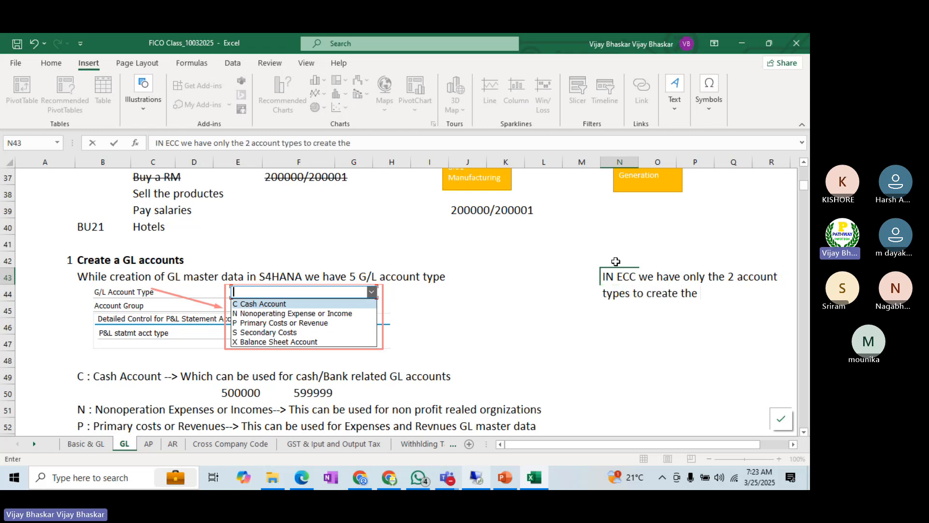
pyautogui.write(' GL accounts')
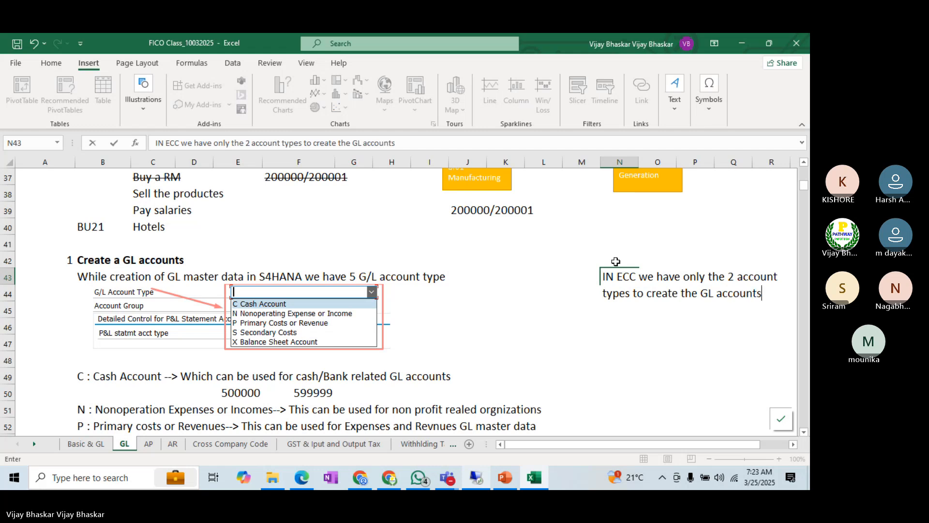
pyautogui.press('Return')
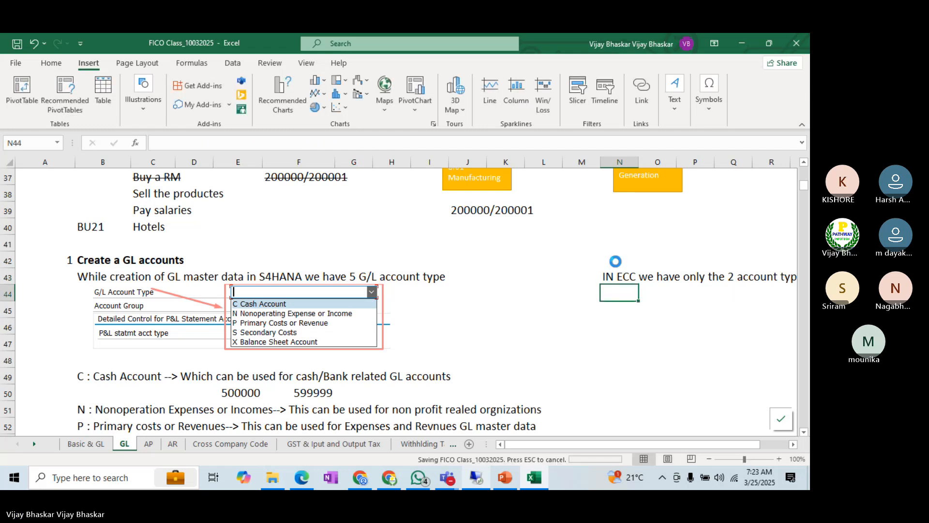
# Step: Correct the first word of the ECC note in cell N43 from "IN" to "In"
pyautogui.doubleClick(611, 277)
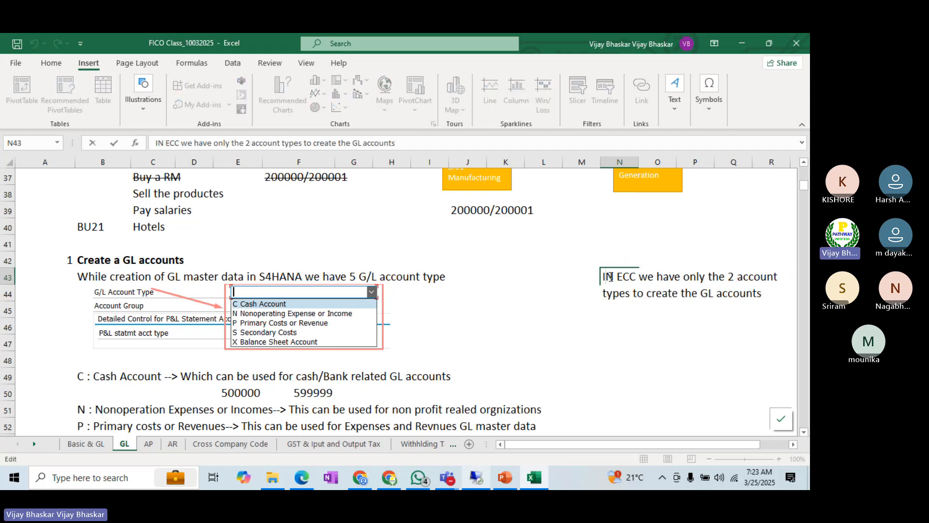
pyautogui.press('BackSpace')
pyautogui.write('b')
pyautogui.press('BackSpace')
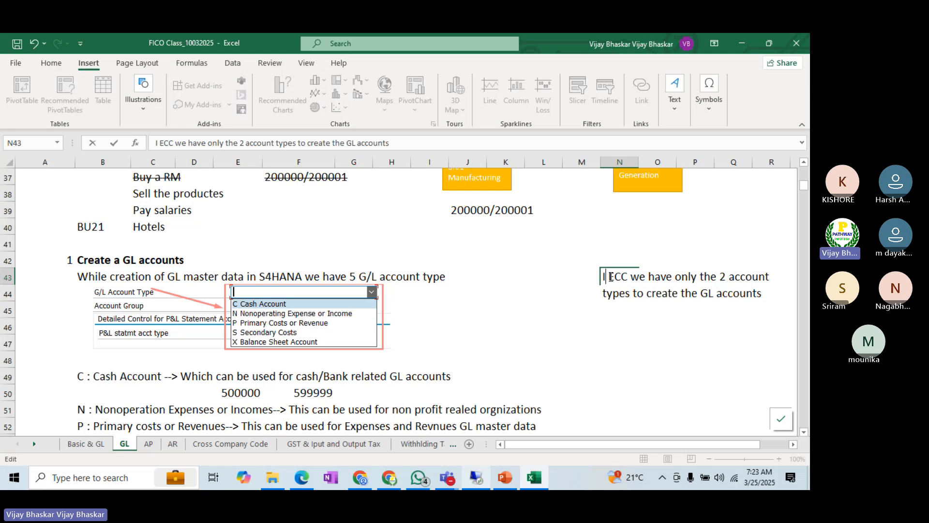
pyautogui.write('n')
pyautogui.press('Return')
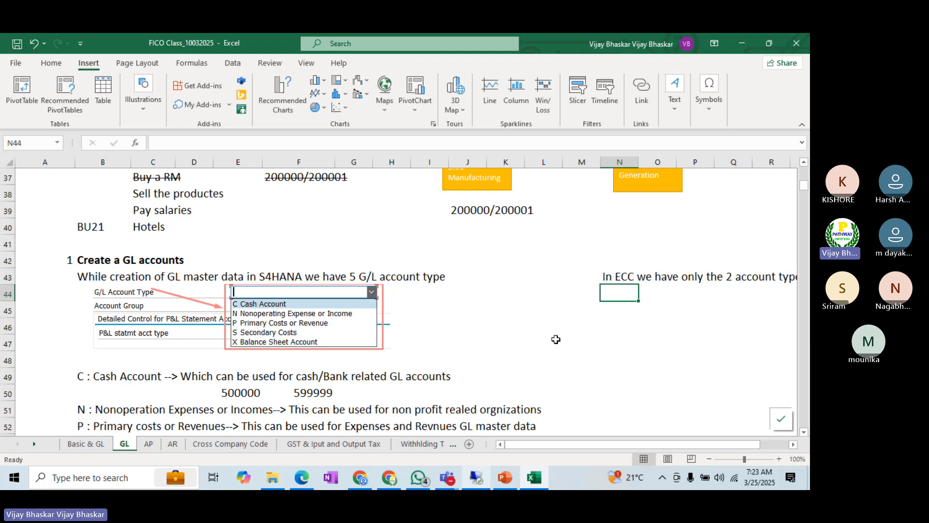
# Step: Copy the Primary costs or Revenues entry with its Expenses and Revenues ranges (B52:F54) to N45, beneath the ECC note
pyautogui.scroll(-1, 545, 341)
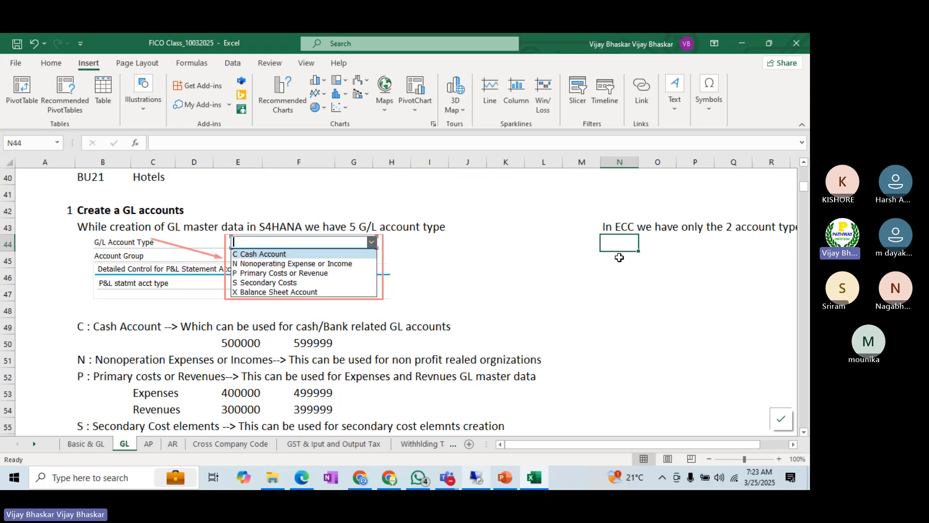
pyautogui.click(658, 257)
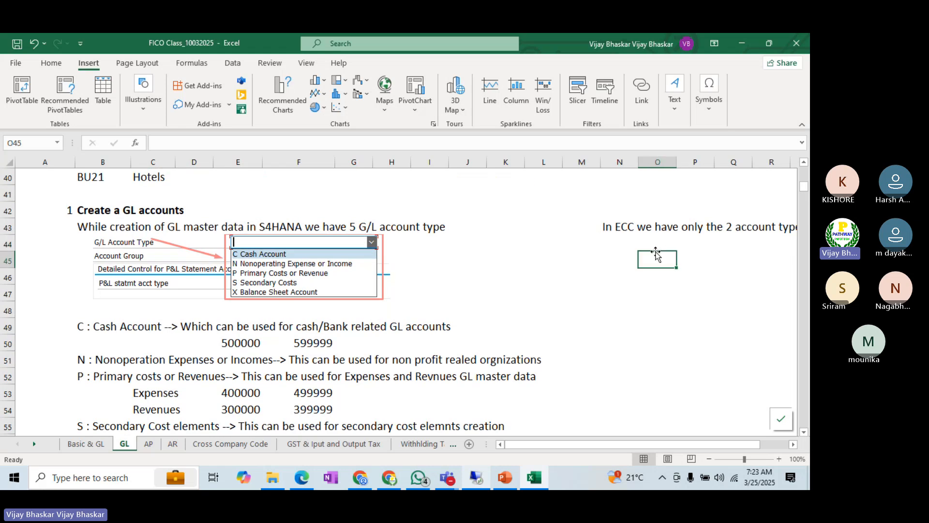
pyautogui.scroll(-1, 89, 334)
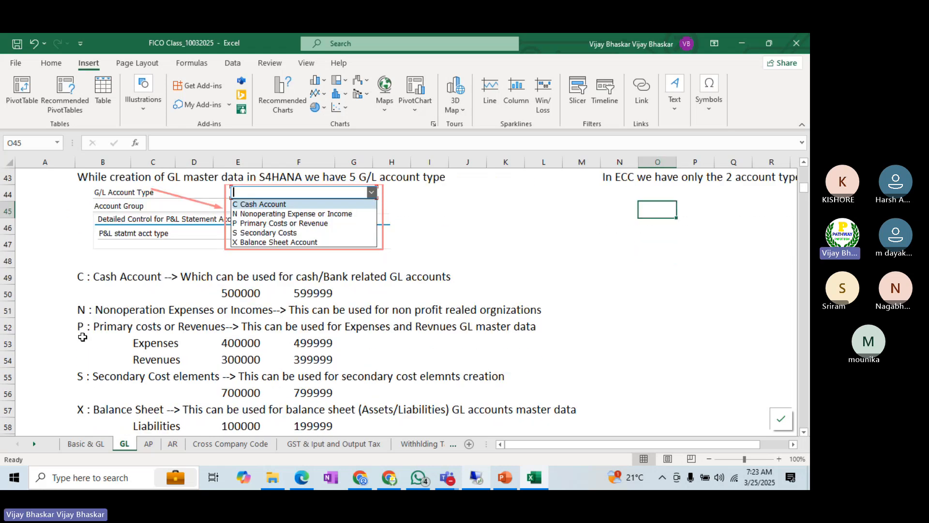
pyautogui.moveTo(90, 326); pyautogui.dragTo(340, 360)
pyautogui.hotkey('ctrl', 'c')
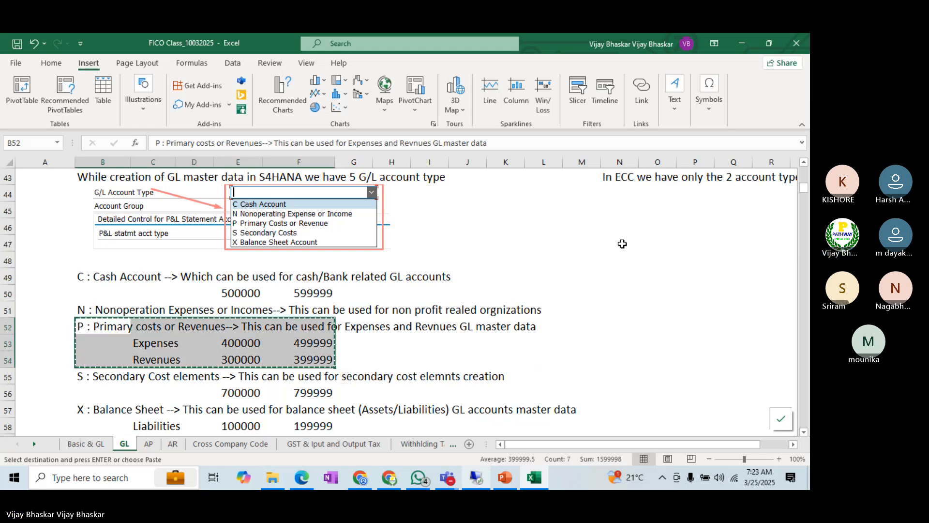
pyautogui.click(631, 203)
pyautogui.press('Return')
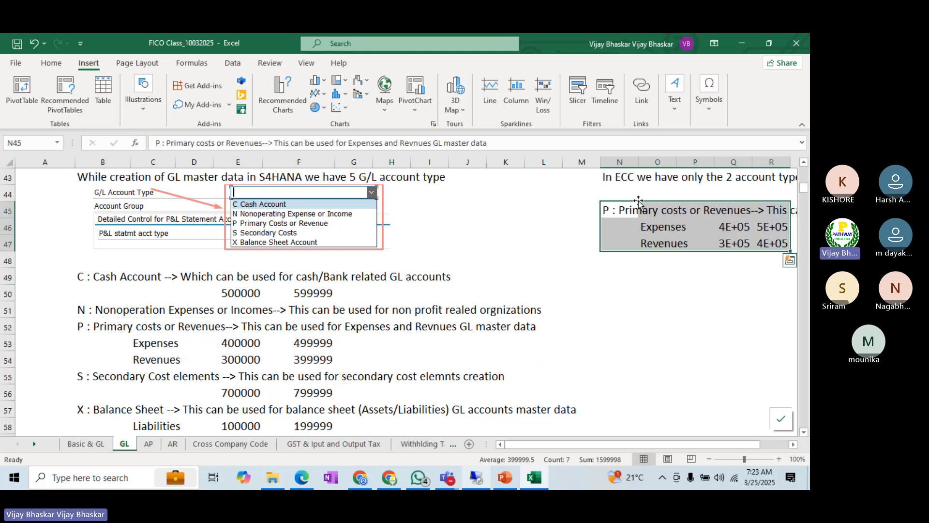
pyautogui.scroll(-1, 152, 400)
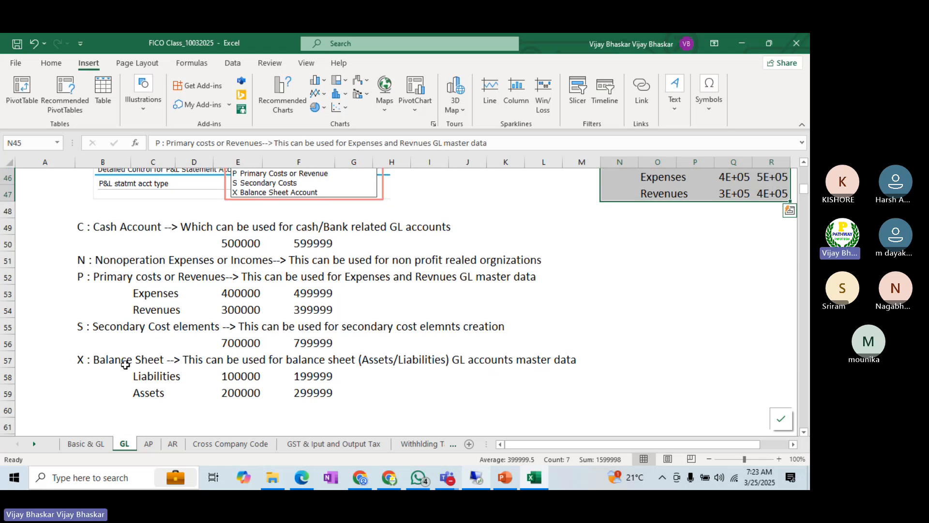
# Step: Copy the Balance Sheet entry with its Liabilities and Assets ranges (B57:F59) to N49, beneath the Primary costs or Revenues copy
pyautogui.moveTo(84, 358); pyautogui.dragTo(322, 391)
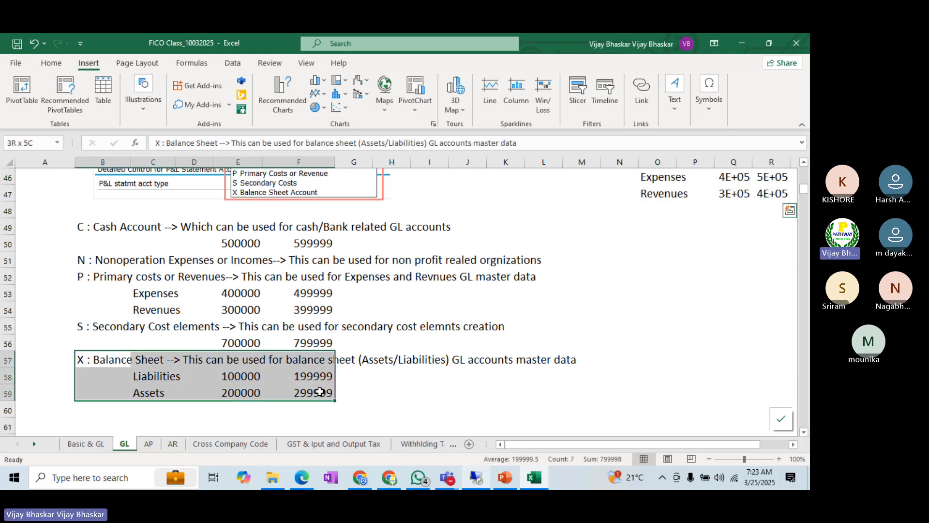
pyautogui.hotkey('ctrl', 'c')
pyautogui.click(650, 221)
pyautogui.press('Return')
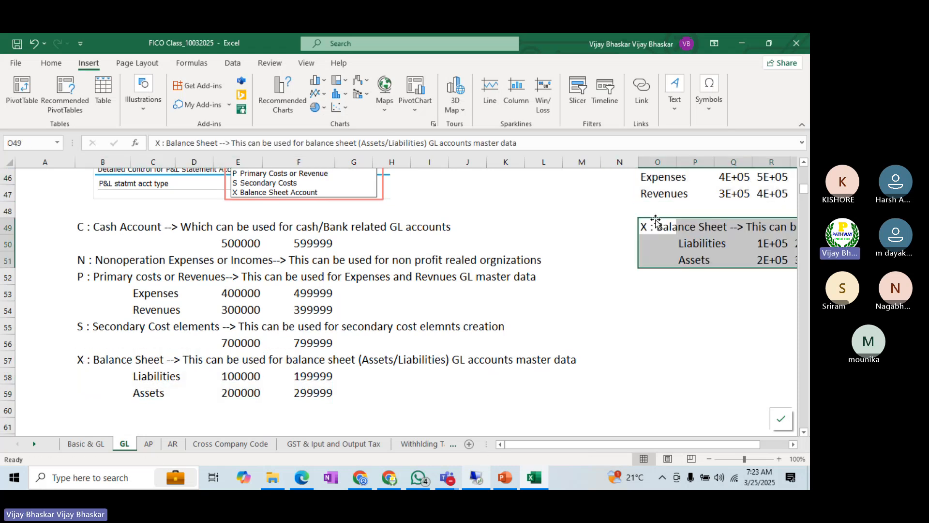
pyautogui.scroll(2, 710, 260)
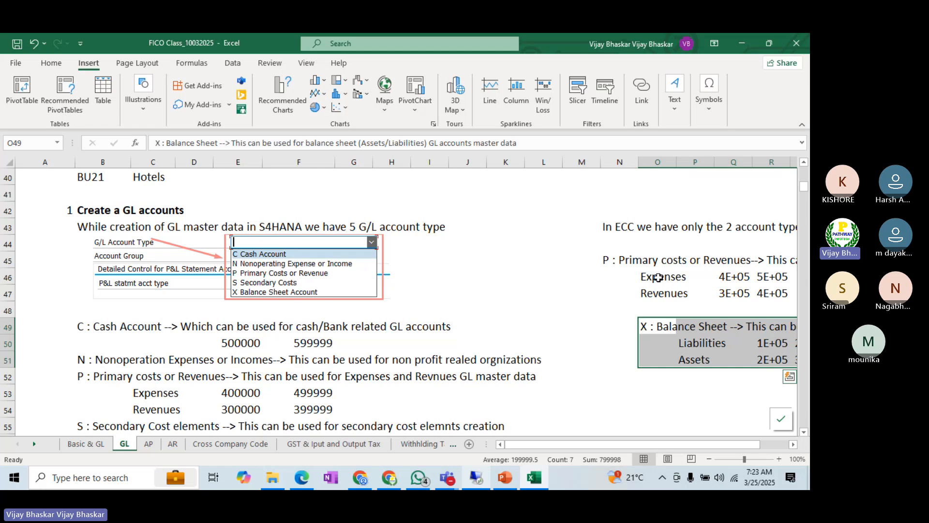
pyautogui.hotkey('ctrl', 'c')
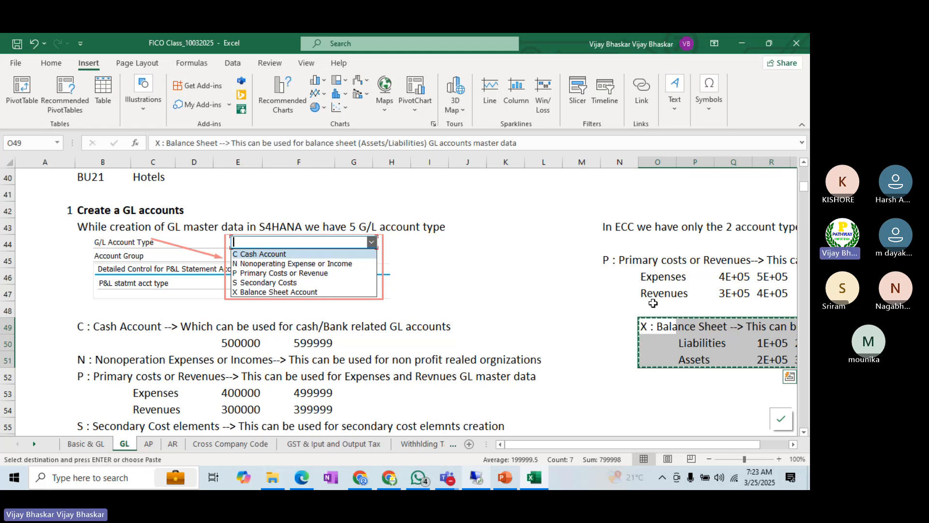
pyautogui.press('Left')
pyautogui.press('Return')
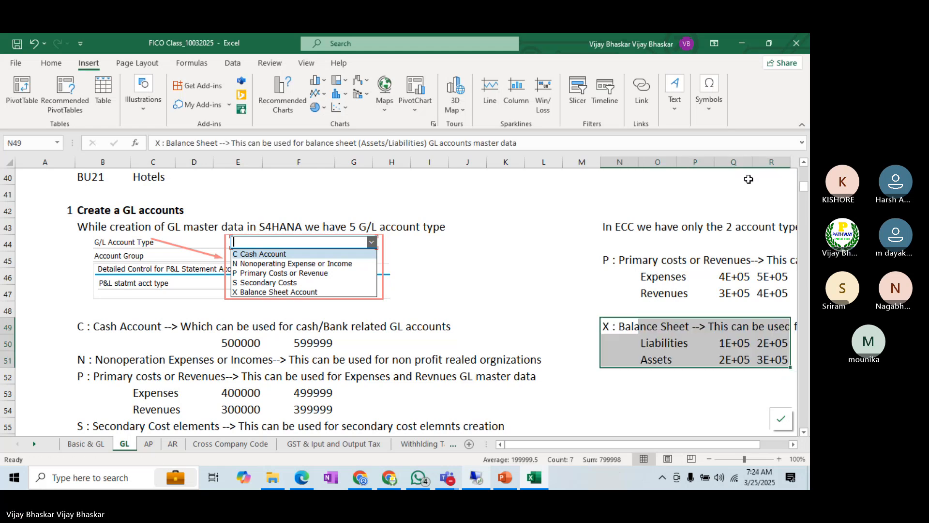
# Step: Widen columns Q and R so the copied six-digit account ranges display in full
pyautogui.moveTo(753, 162); pyautogui.dragTo(777, 162)
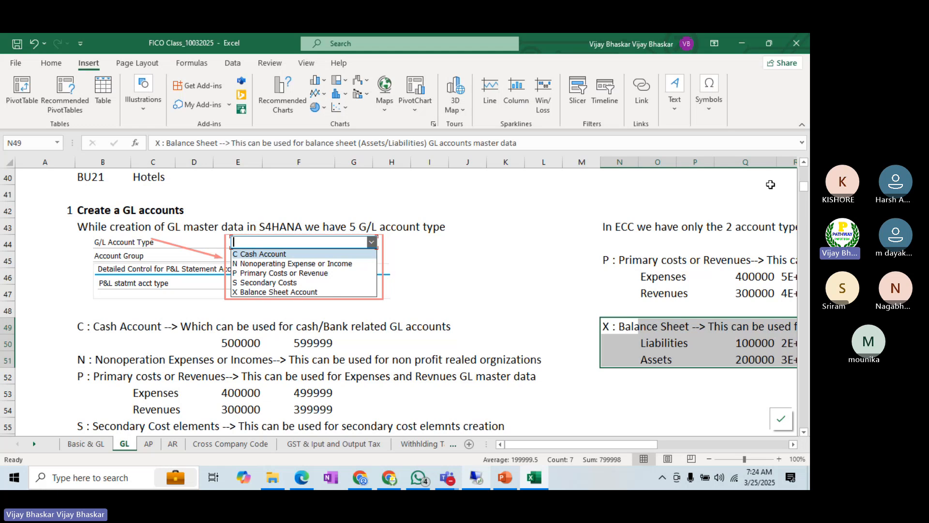
pyautogui.hscroll(3, 699, 160)
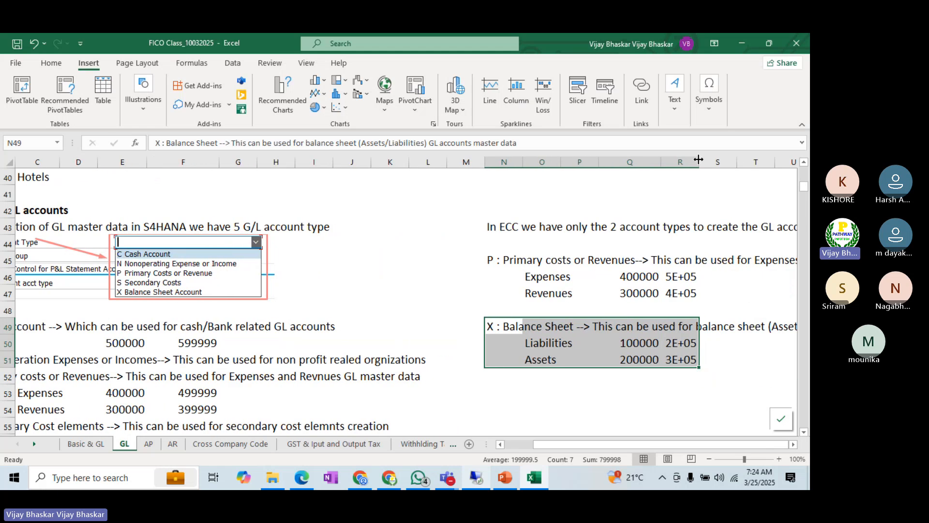
pyautogui.moveTo(727, 159); pyautogui.dragTo(728, 158)
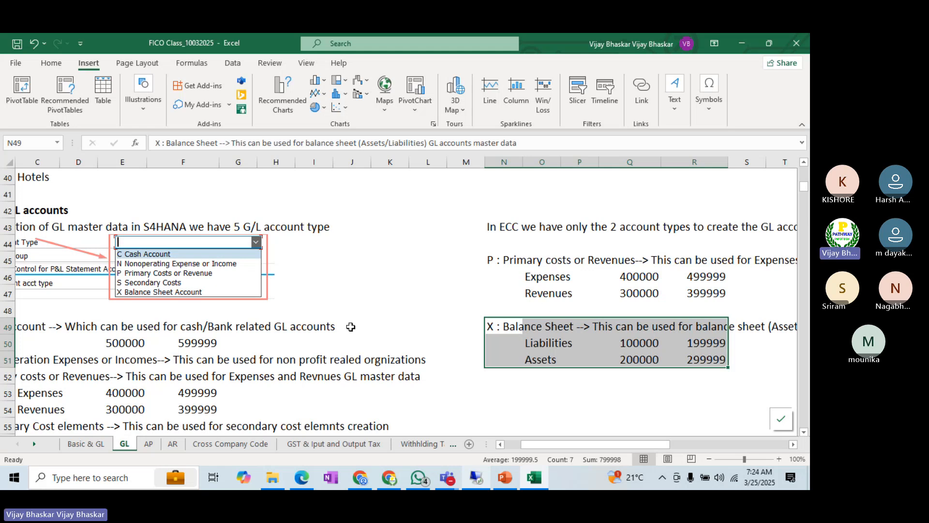
pyautogui.click(508, 448)
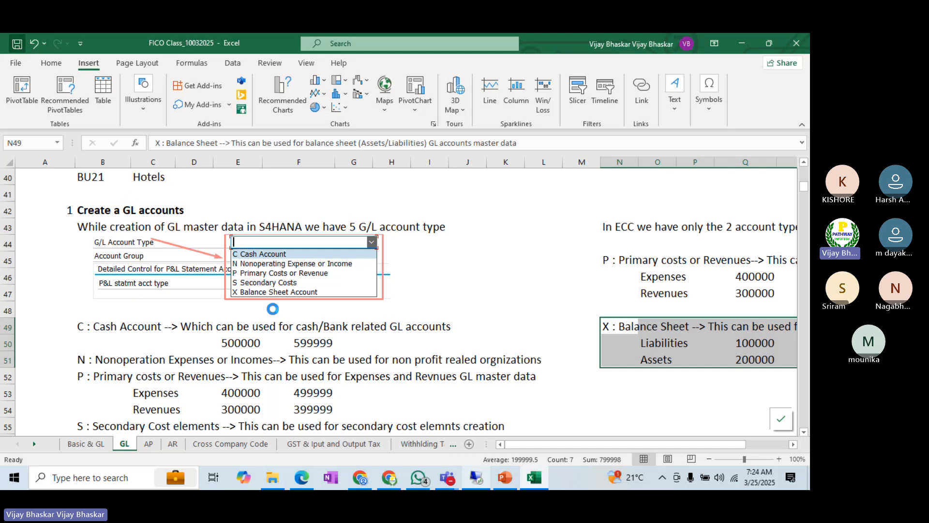
# Step: Switch to the remote SAP session, minimize the G/L Account Groups window and maximize the Create G/L Account Centrally window
pyautogui.scroll(-3, 277, 312)
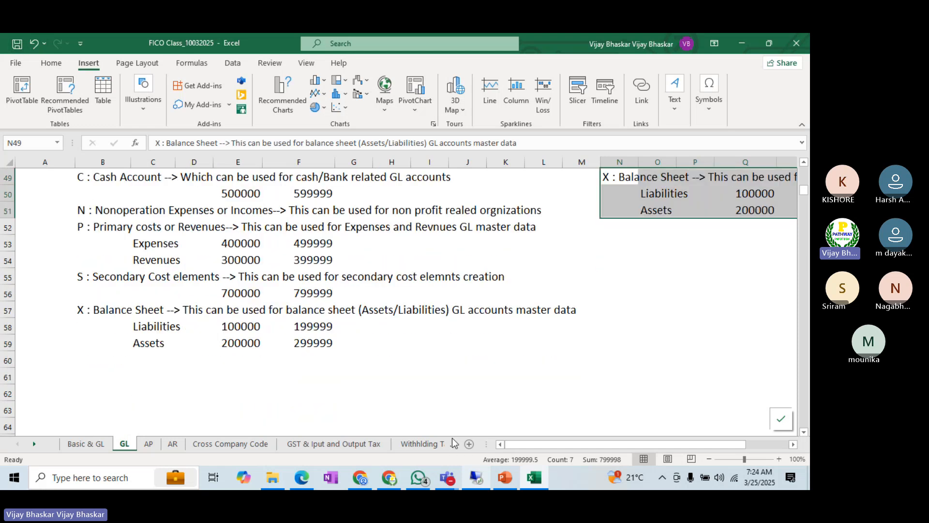
pyautogui.click(476, 477)
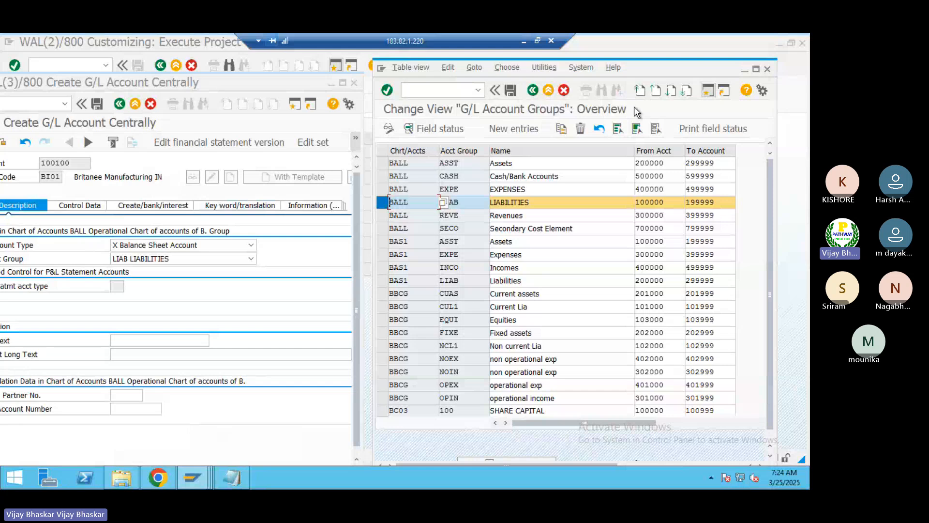
pyautogui.click(745, 69)
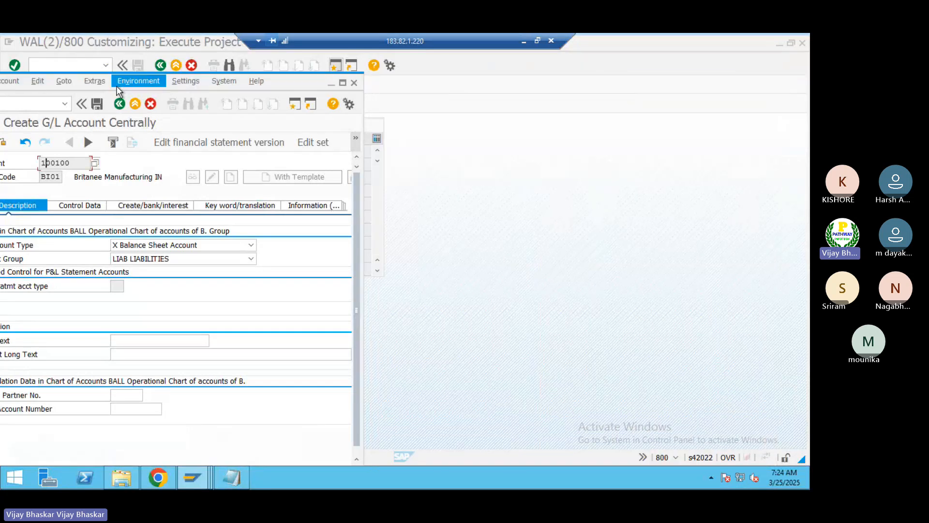
pyautogui.doubleClick(281, 83)
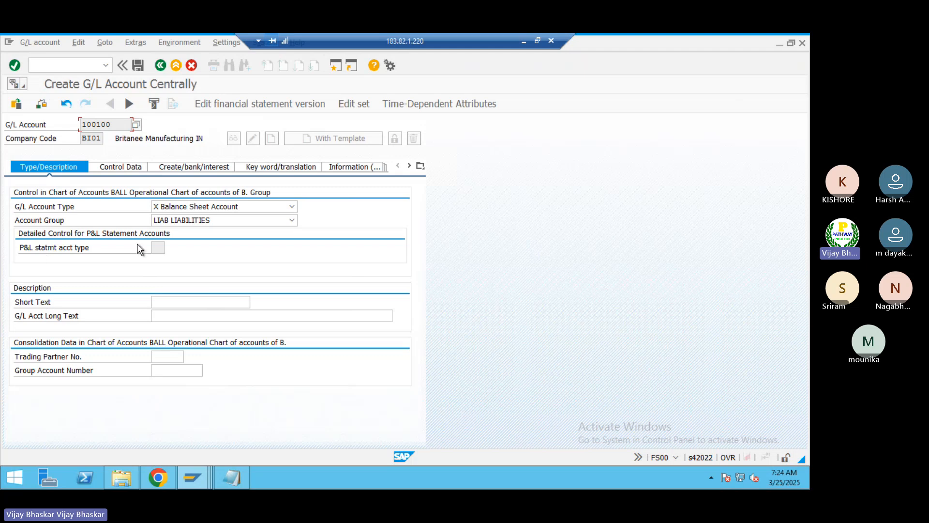
# Step: Enter "Retairned Earnings" as both the short text and the G/L account long text of account 100100
pyautogui.click(154, 247)
pyautogui.click(184, 307)
pyautogui.write('RE')
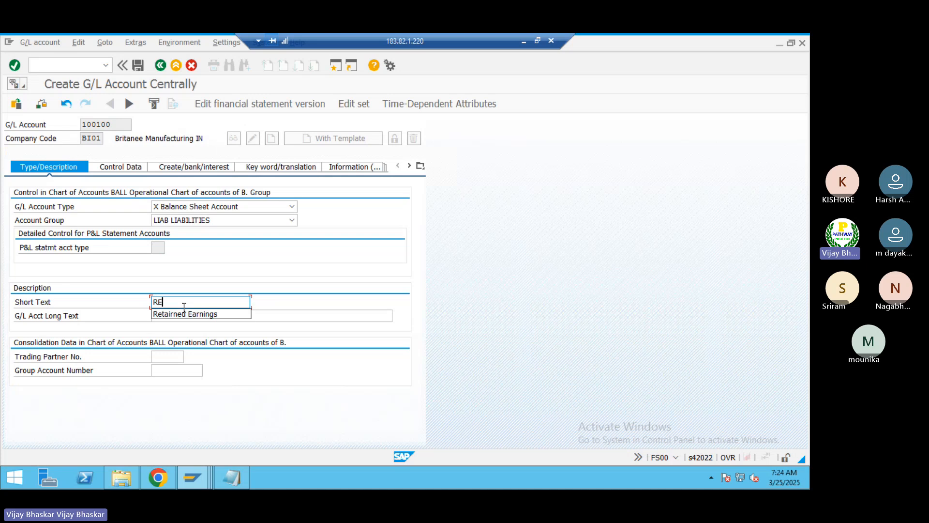
pyautogui.press('Down')
pyautogui.press('Return')
pyautogui.press('Tab')
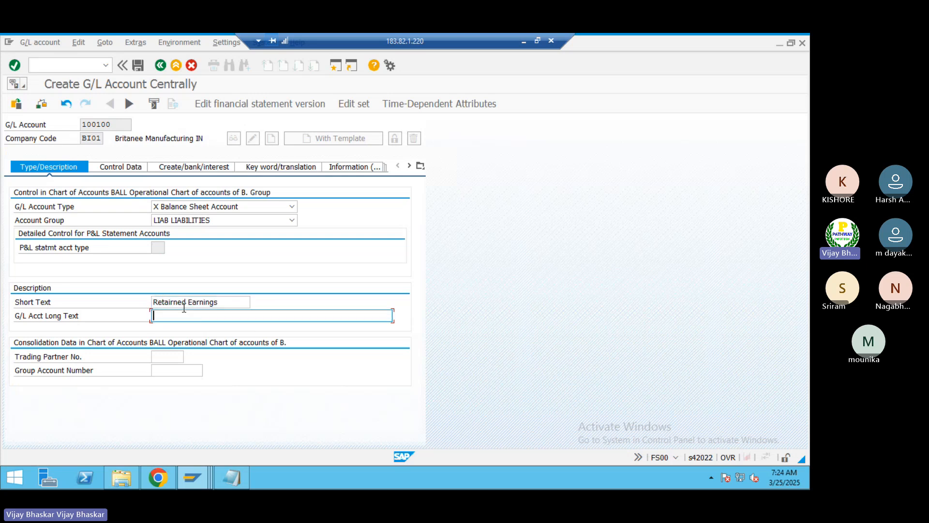
pyautogui.write('Re')
pyautogui.press('Down')
pyautogui.press('Return')
# Step: Switch to the SAP customizing session, display the reference IMG and expand Financial Accounting down to General Ledger Accounting
pyautogui.hotkey('alt', 'Tab')
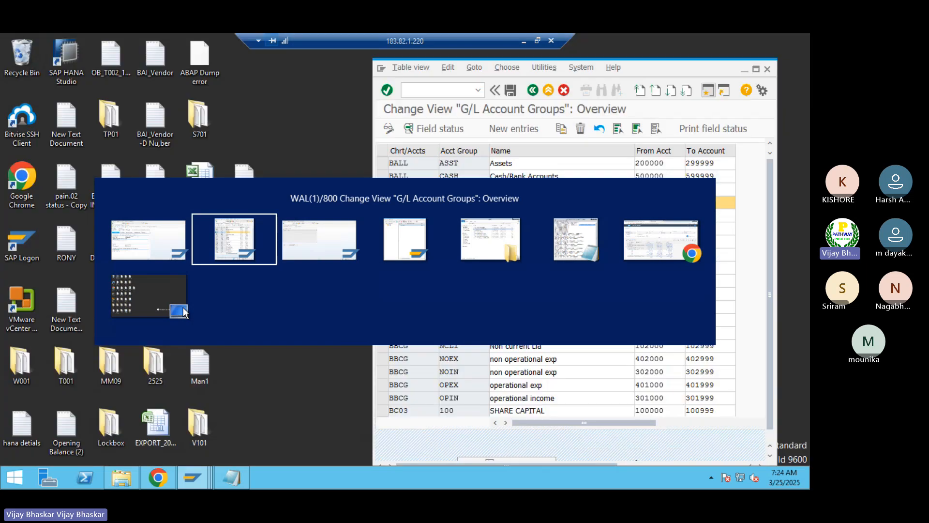
pyautogui.click(127, 222)
pyautogui.click(70, 104)
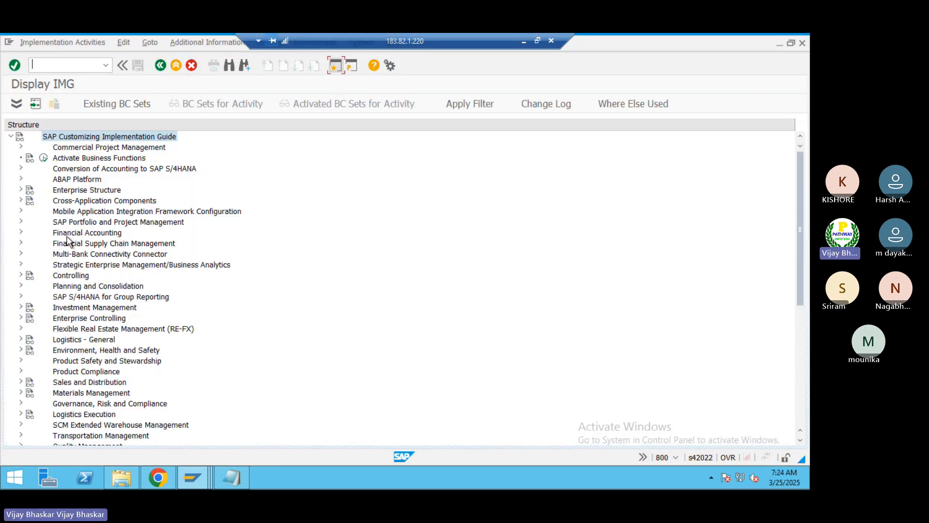
pyautogui.click(68, 236)
pyautogui.doubleClick(68, 235)
pyautogui.press('Down')
pyautogui.press('Down')
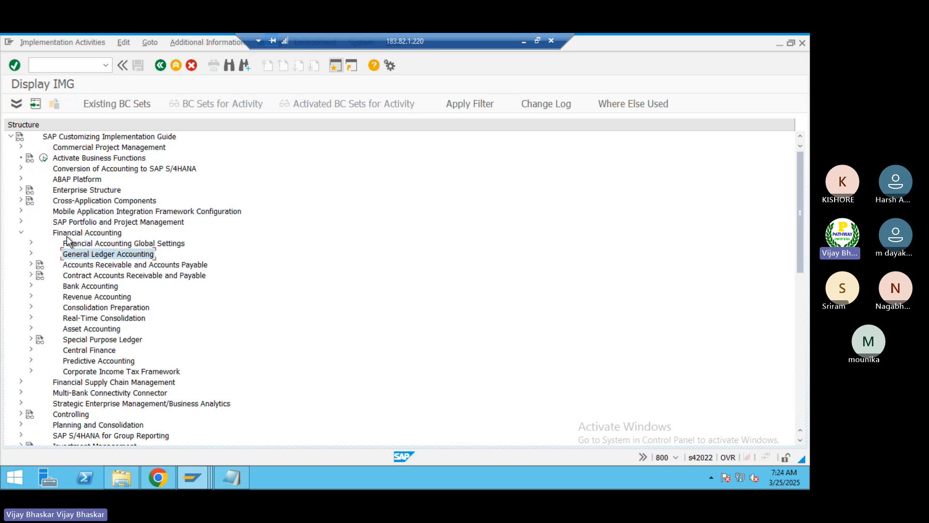
pyautogui.press('Right')
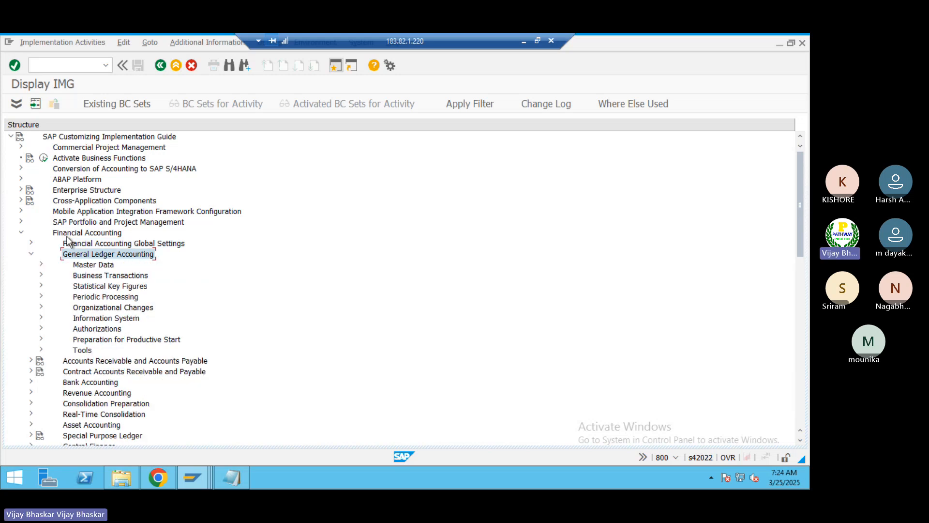
# Step: Expand Master Data, G/L Accounts and Preparations under General Ledger Accounting in the IMG structure
pyautogui.press('Down')
pyautogui.press('Right')
pyautogui.press('Down')
pyautogui.press('Down')
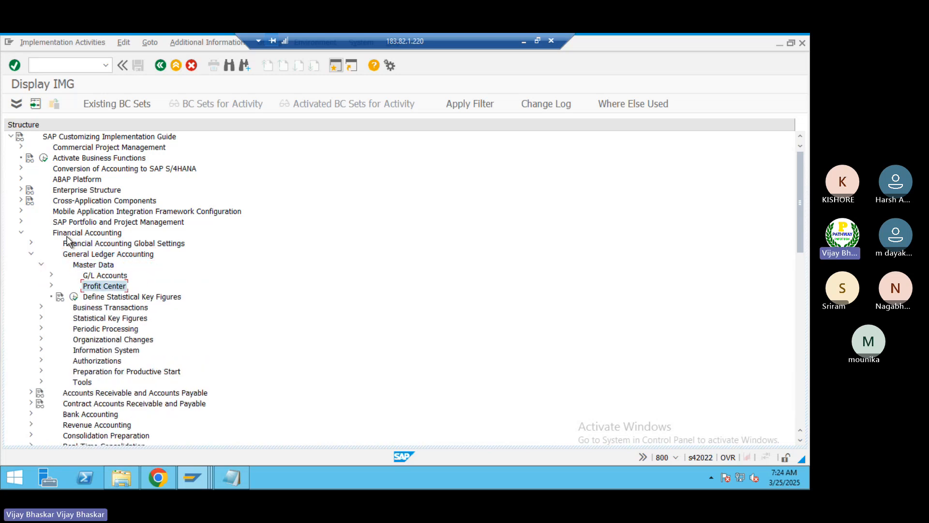
pyautogui.press('Up')
pyautogui.press('Right')
pyautogui.press('Down')
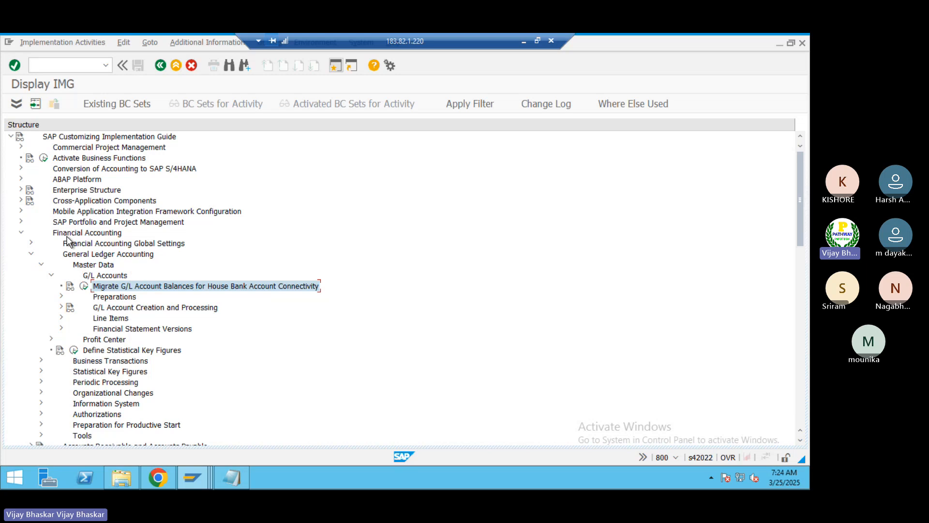
pyautogui.press('Down')
pyautogui.press('Right')
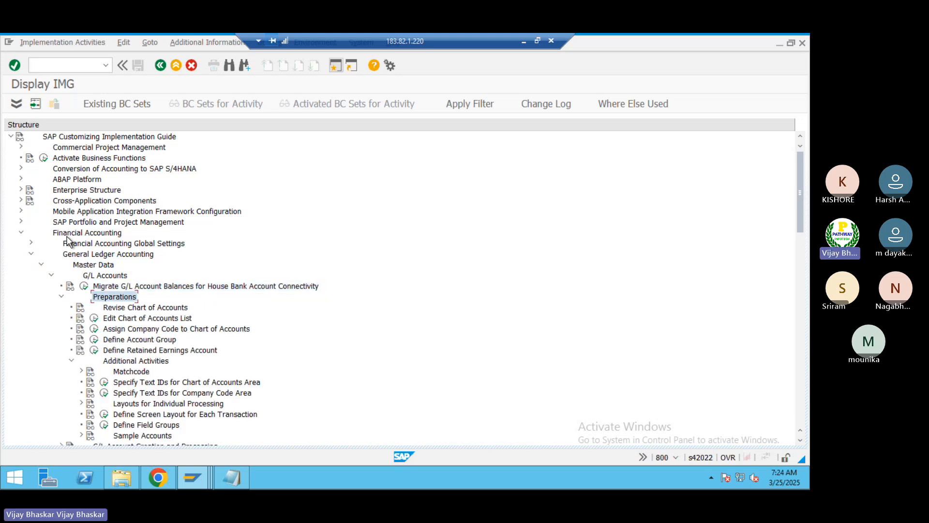
# Step: Open Define Retained Earnings Account for chart of accounts BALL and examine the accounts assigned to the P&L statement account types
pyautogui.press('Down')
pyautogui.press('Down')
pyautogui.press('Down')
pyautogui.press('Down')
pyautogui.press('Down')
pyautogui.press('Return')
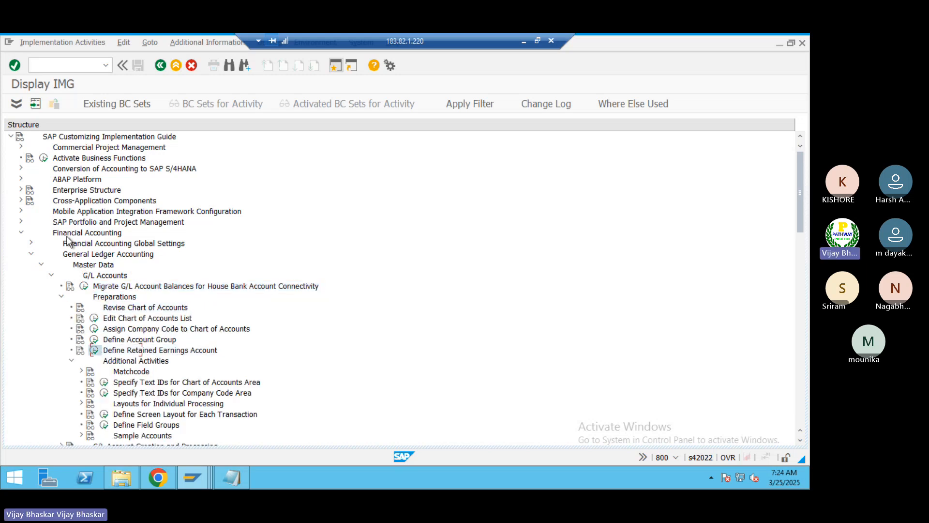
pyautogui.press('Return')
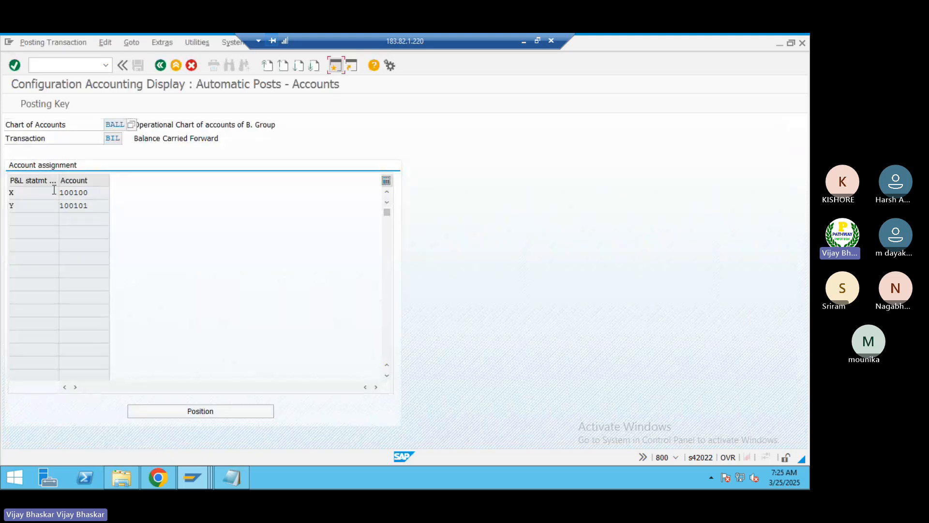
pyautogui.click(23, 195)
pyautogui.click(98, 206)
# Step: Return to account 100100, view the possible P&L statement account types with their target accounts, and close the list without choosing
pyautogui.hotkey('alt', 'Tab')
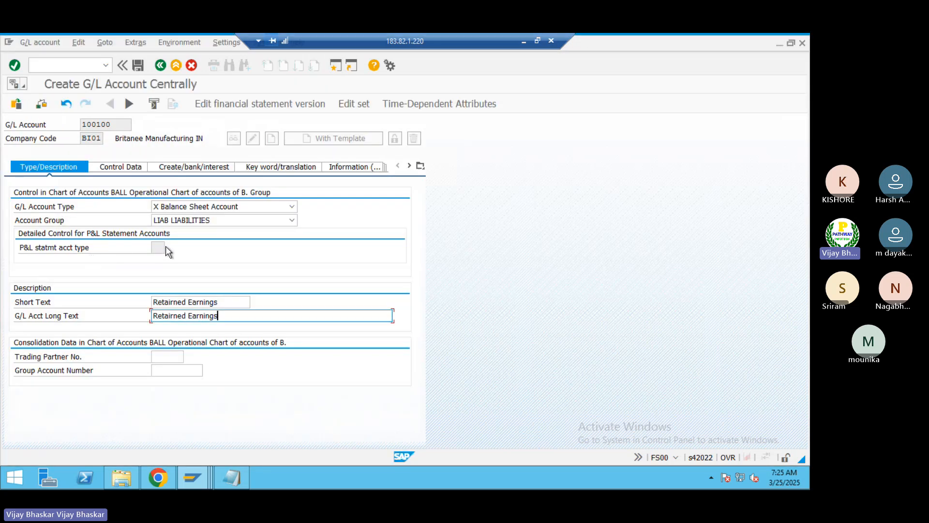
pyautogui.click(161, 247)
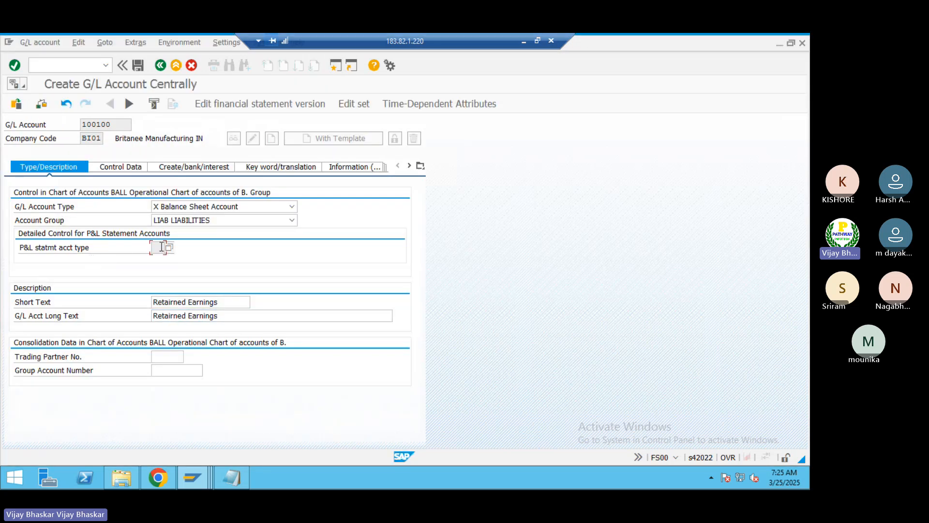
pyautogui.moveTo(113, 124); pyautogui.dragTo(81, 126)
pyautogui.click(82, 128)
pyautogui.click(156, 248)
pyautogui.click(169, 247)
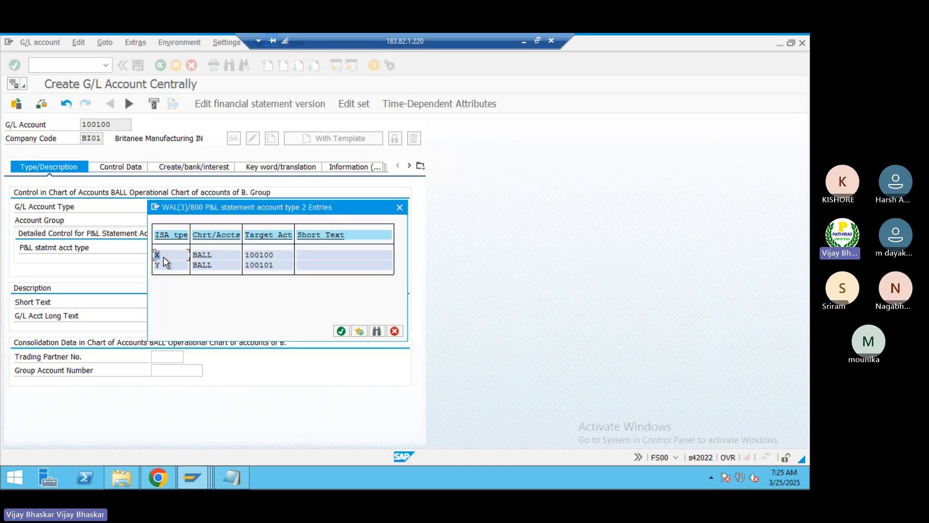
pyautogui.click(249, 256)
pyautogui.click(248, 266)
pyautogui.click(159, 265)
pyautogui.click(400, 208)
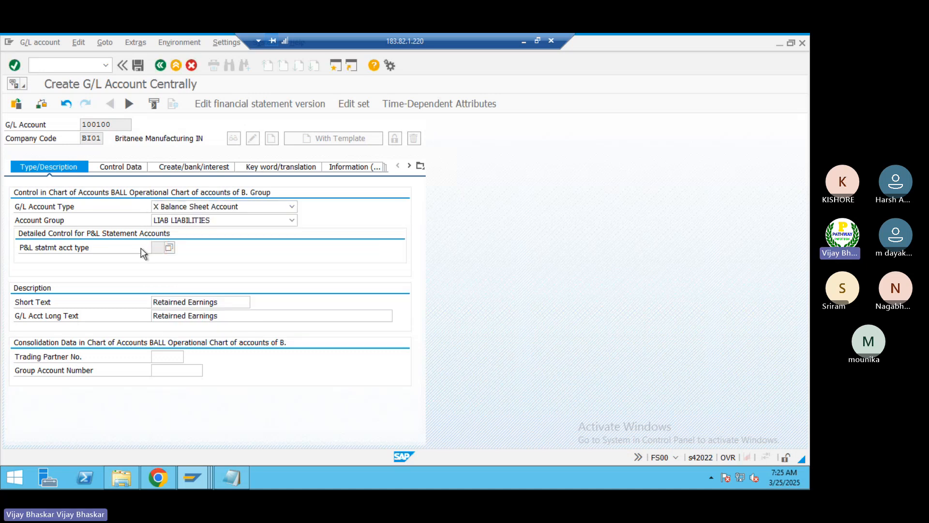
# Step: Compare the retained earnings account assignments with the P&L statement account type field of account 100100
pyautogui.hotkey('alt', 'Tab')
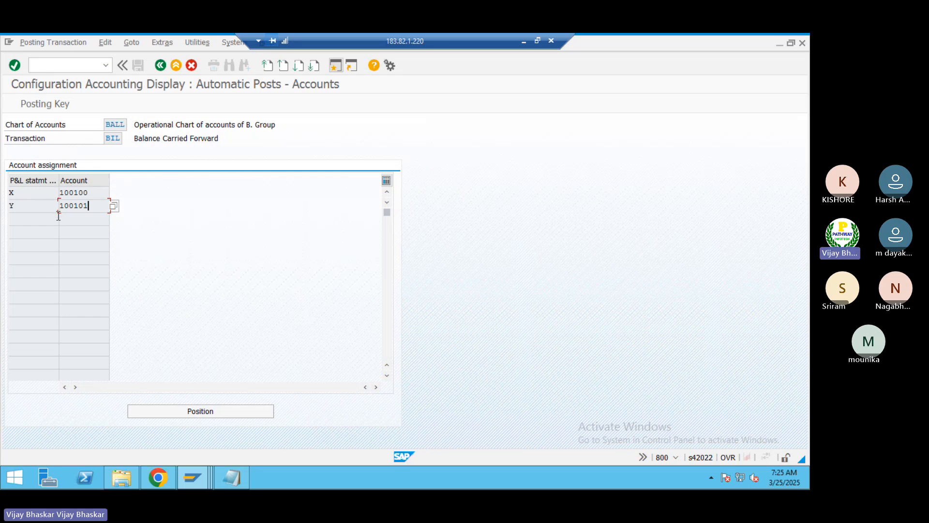
pyautogui.hotkey('alt', 'Tab')
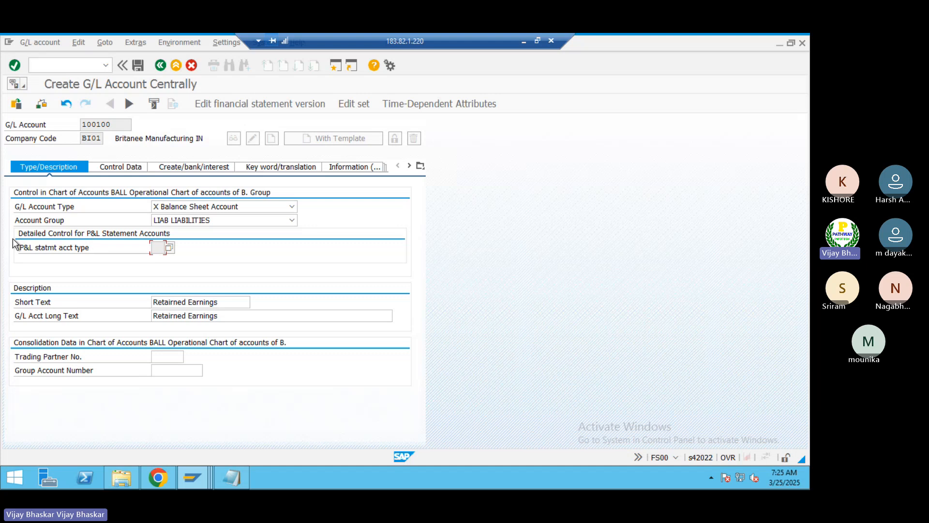
pyautogui.click(157, 247)
# Step: Reopen Define Retained Earnings Account for chart of accounts BALL in change mode
pyautogui.hotkey('alt', 'Tab')
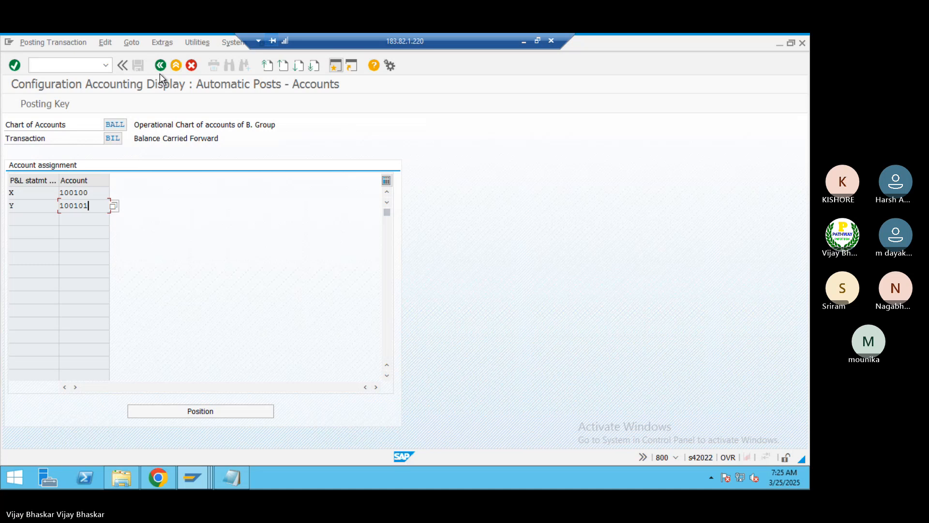
pyautogui.click(160, 66)
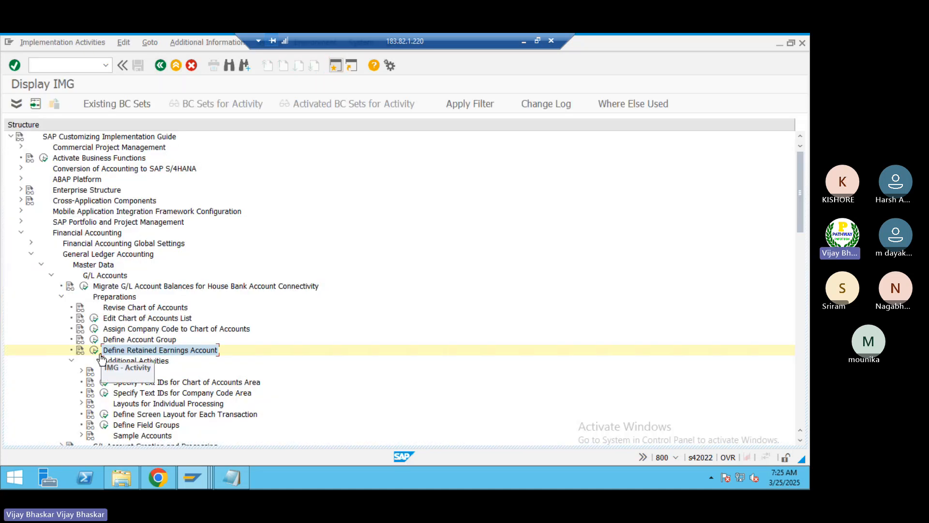
pyautogui.click(95, 350)
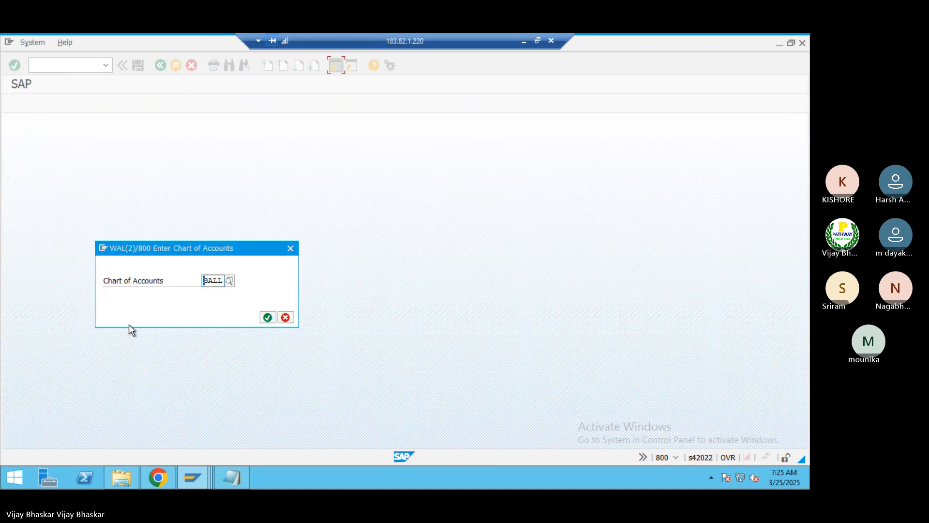
pyautogui.press('Return')
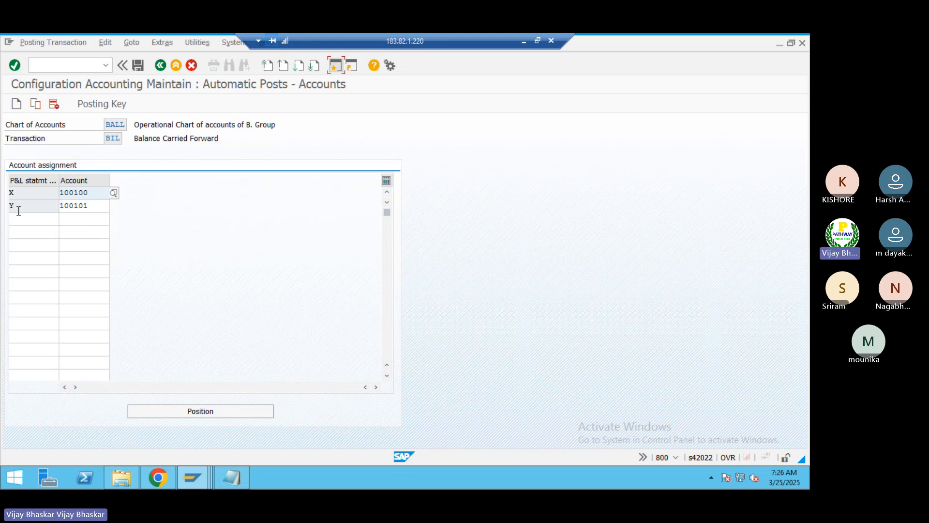
# Step: Delete the account assignment for P&L statement account type Y and save the configuration
pyautogui.click(15, 206)
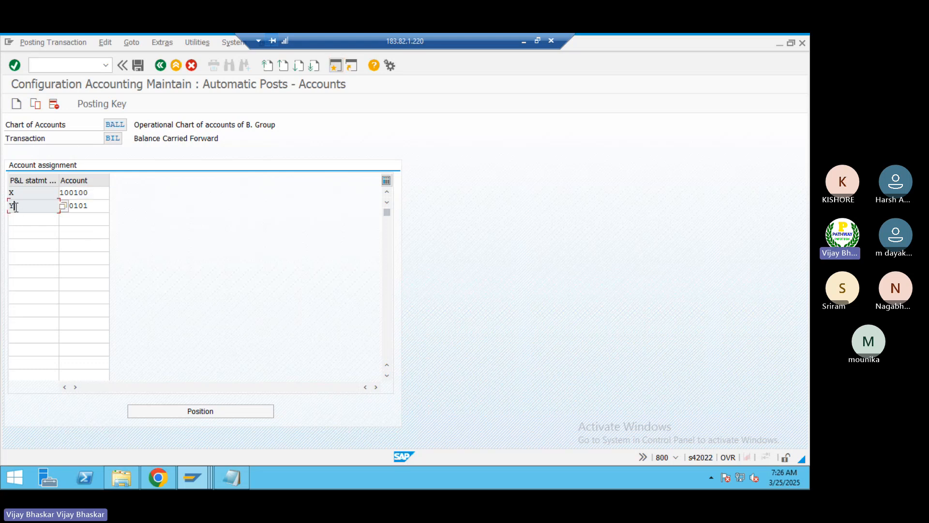
pyautogui.click(53, 105)
pyautogui.click(137, 68)
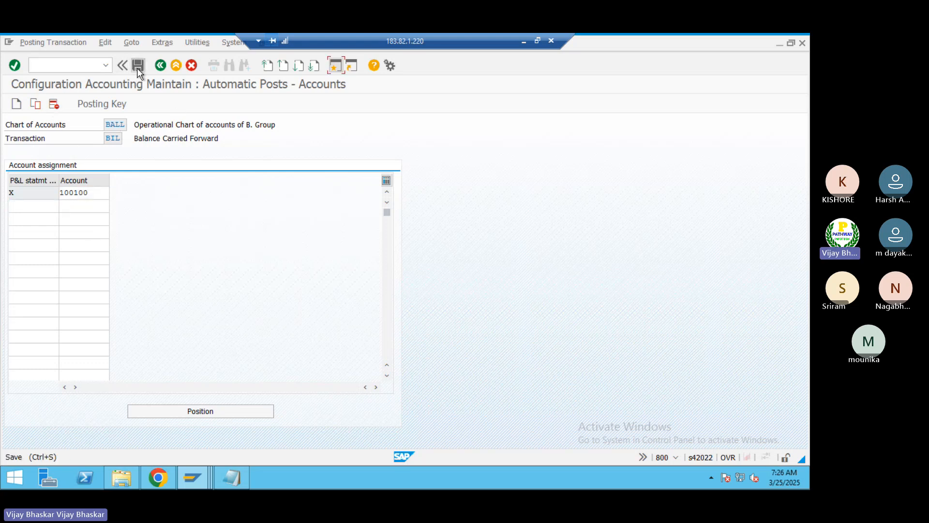
pyautogui.click(176, 234)
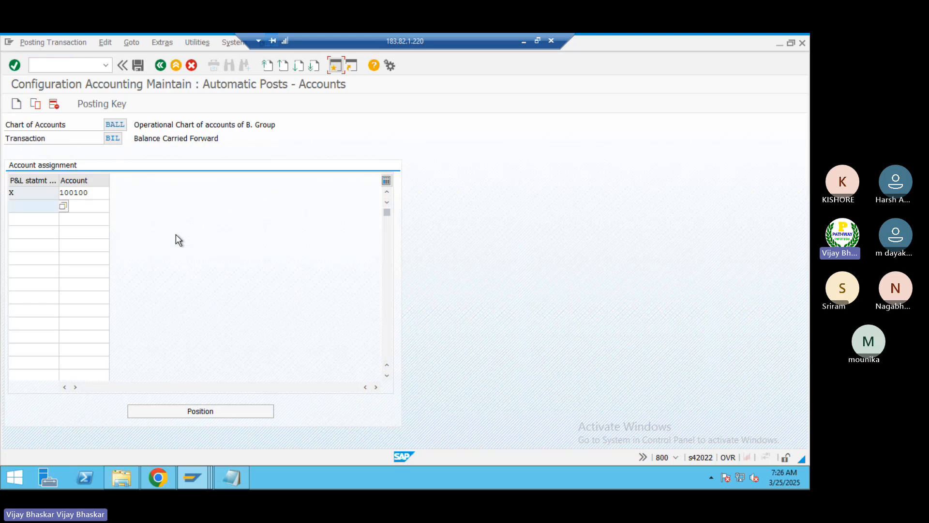
# Step: Return to account 100100 and restart FS00 to check whether the P&L statement account type field is offered
pyautogui.hotkey('alt', 'Tab')
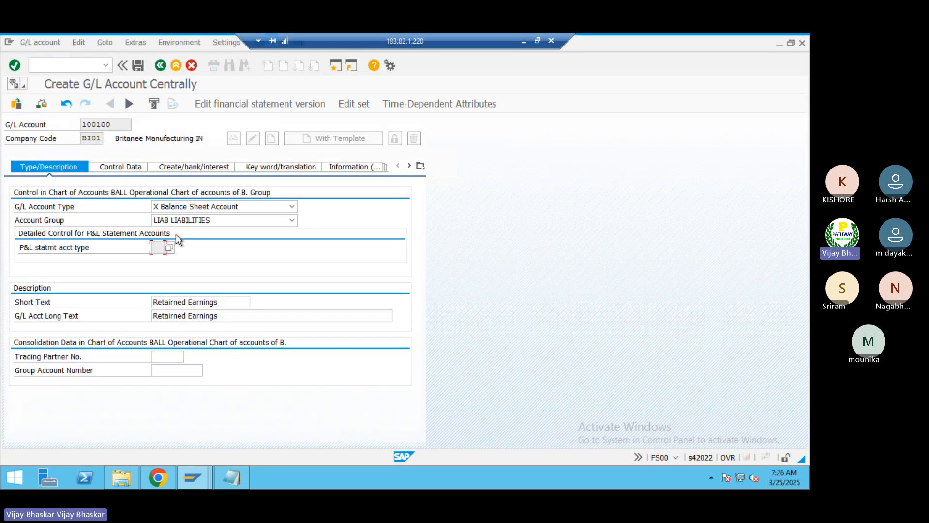
pyautogui.click(71, 68)
pyautogui.write('/nfs00')
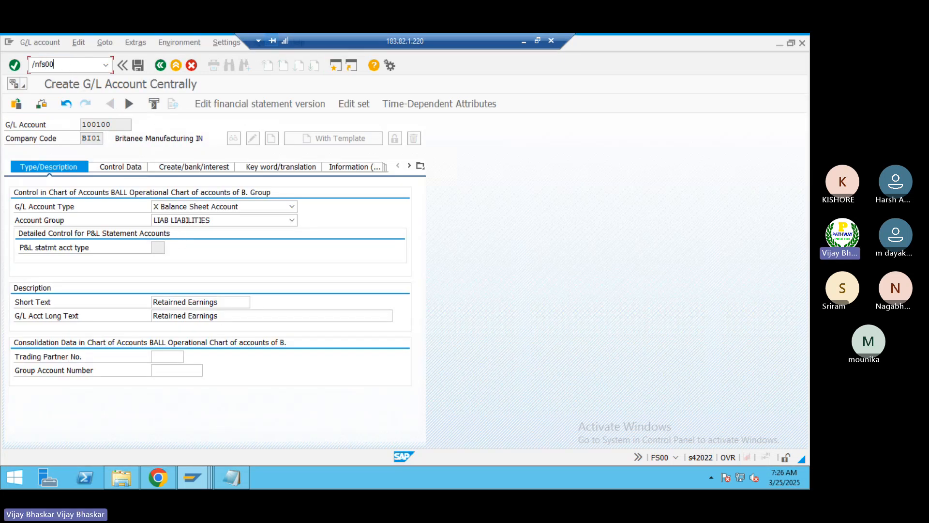
pyautogui.press('Return')
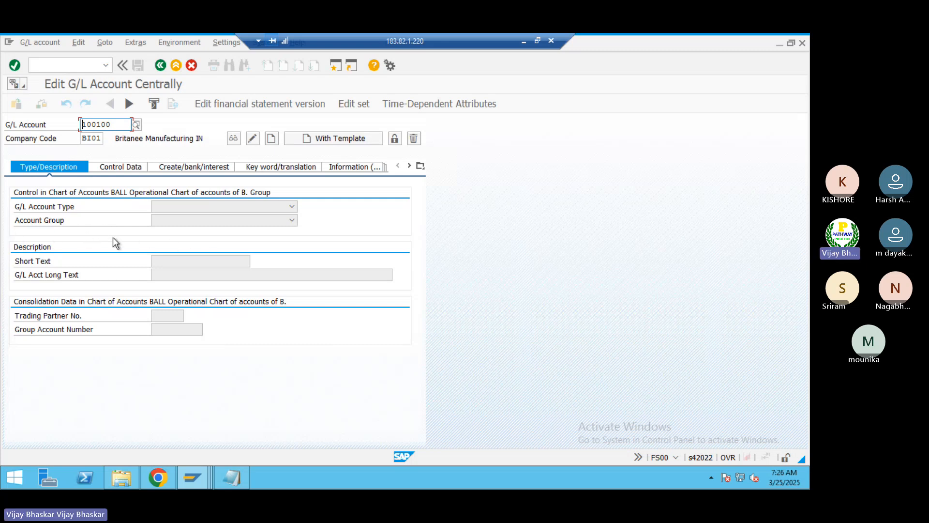
# Step: Assign account 100101 to P&L statement account type Y in the retained earnings configuration and save
pyautogui.hotkey('alt', 'Tab')
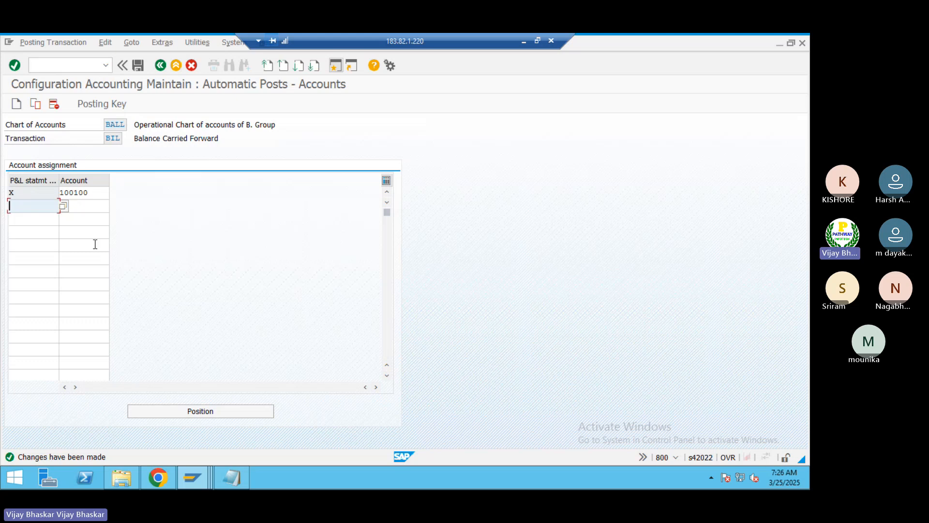
pyautogui.write('Y')
pyautogui.press('Tab')
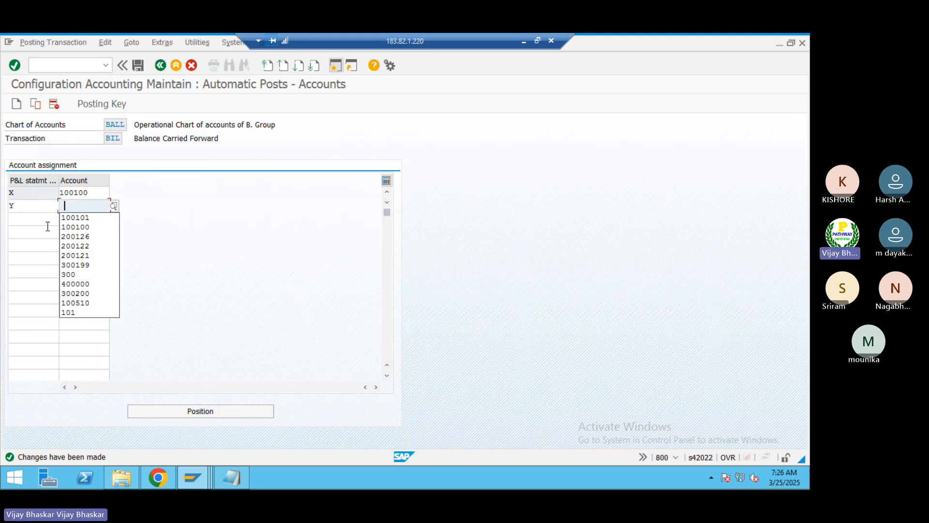
pyautogui.press('Down')
pyautogui.press('Return')
pyautogui.press('Return')
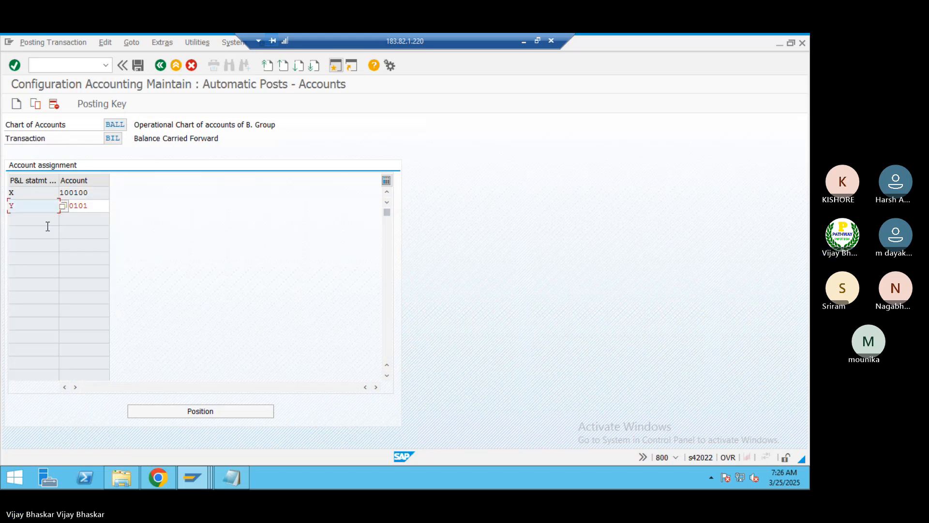
pyautogui.click(92, 194)
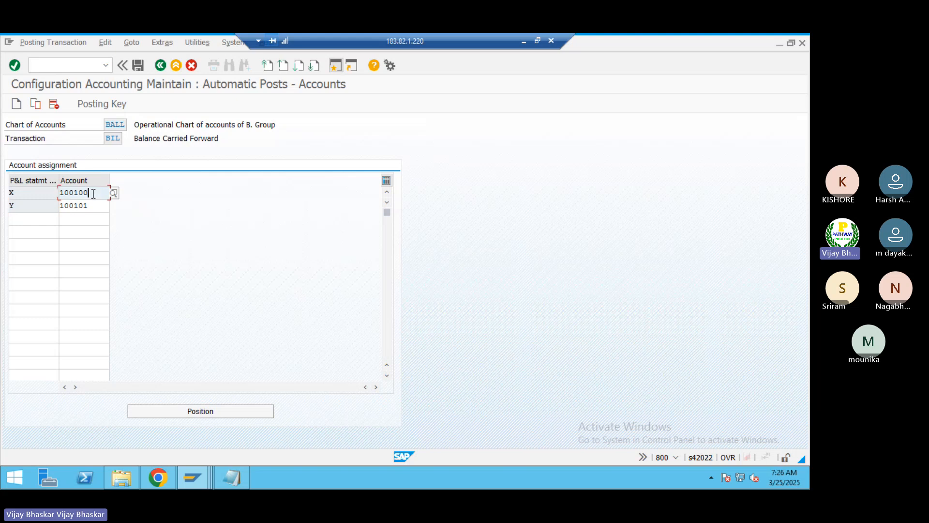
pyautogui.click(129, 66)
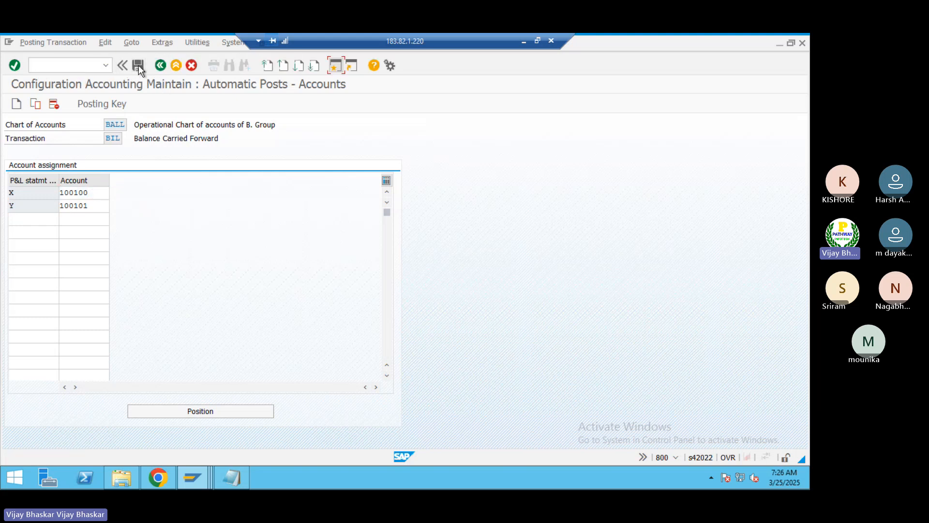
pyautogui.click(139, 65)
pyautogui.click(180, 234)
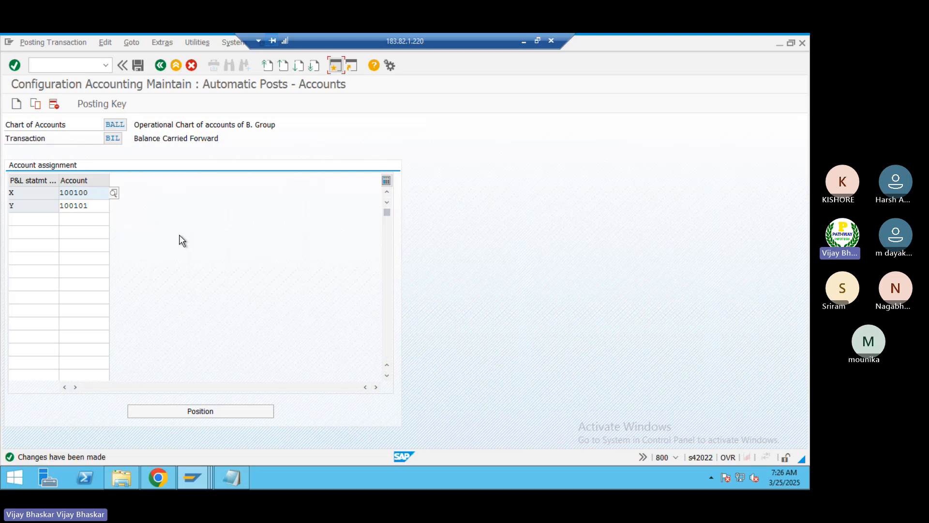
# Step: Restart FS00, check for the P&L statement account type field, and look up account 100100 in company code BI01
pyautogui.hotkey('alt', 'Tab')
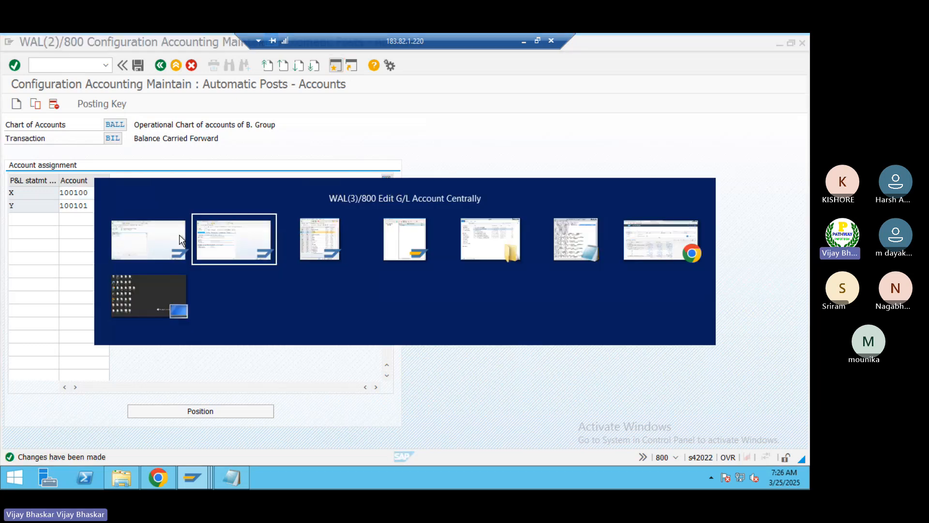
pyautogui.click(72, 64)
pyautogui.write('/')
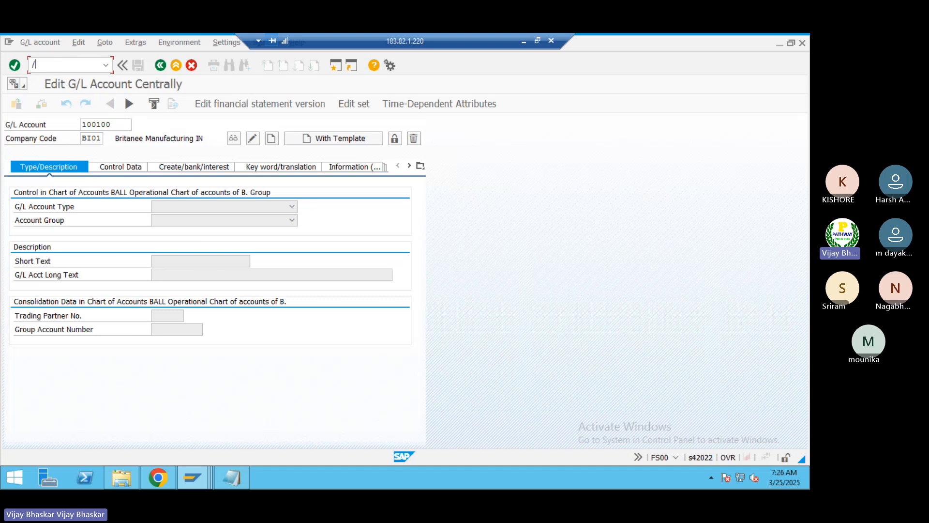
pyautogui.write('nfs00')
pyautogui.press('Return')
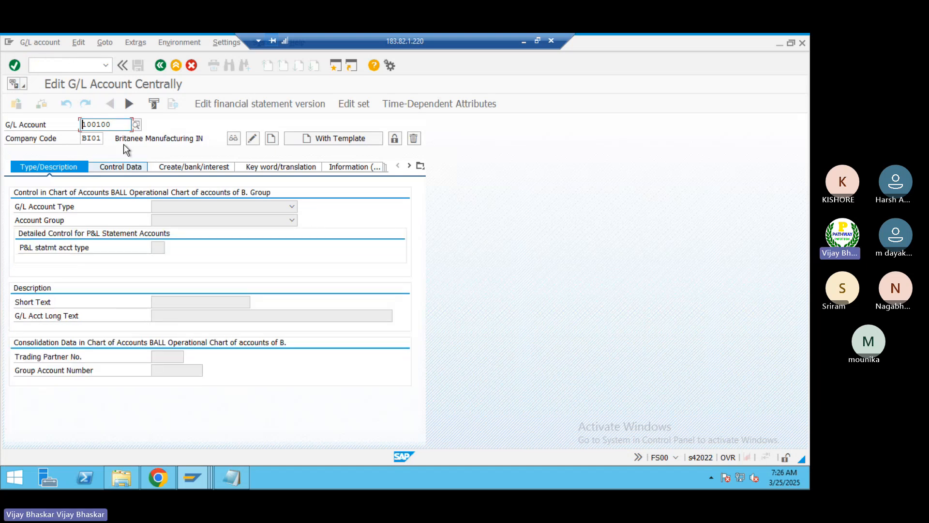
pyautogui.press('Return')
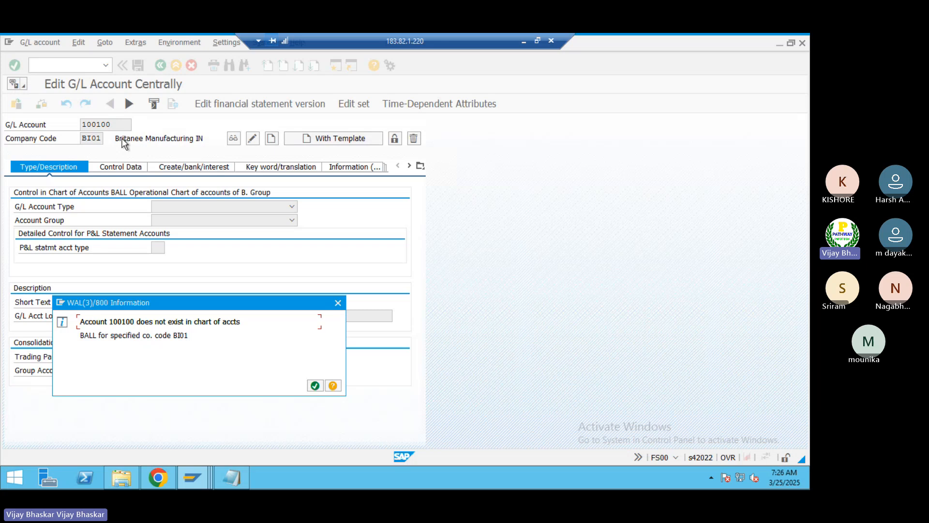
pyautogui.press('Return')
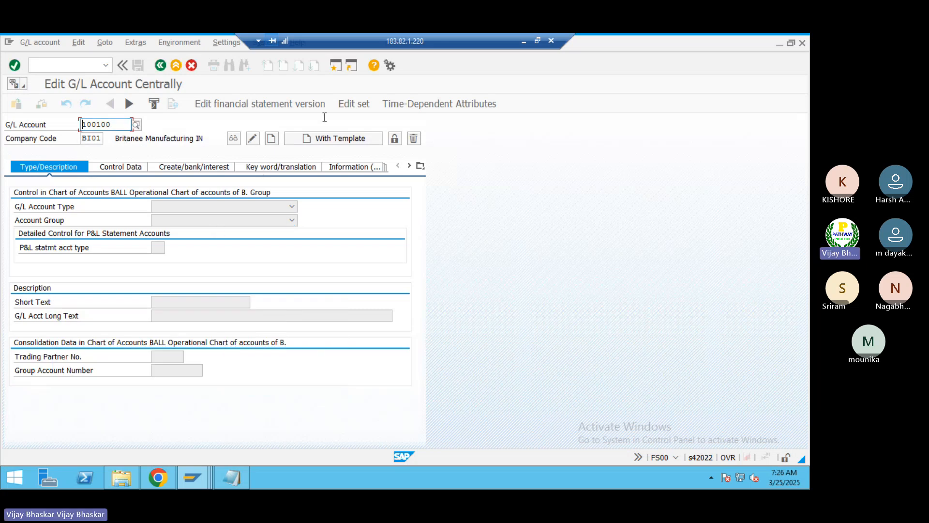
# Step: Open a new session and display the SAP Reference IMG with SPRO
pyautogui.click(335, 68)
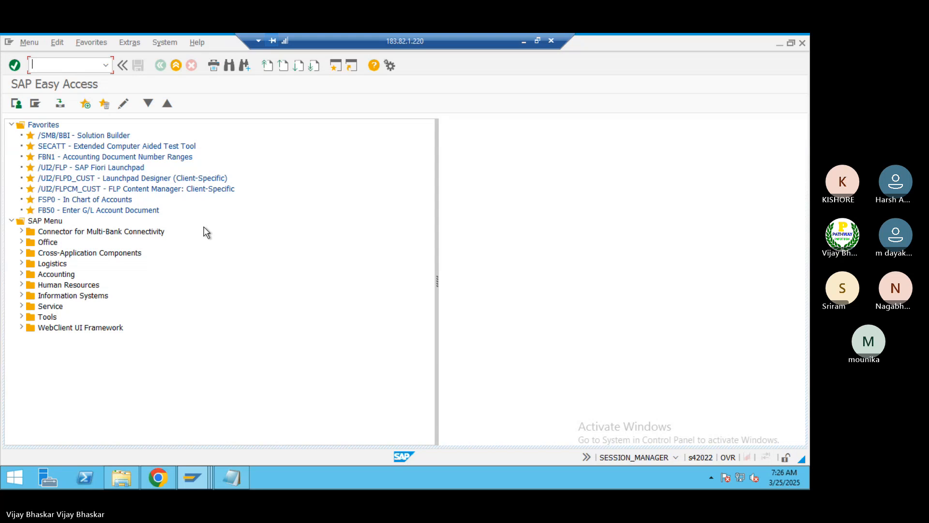
pyautogui.write('spro')
pyautogui.press('Return')
pyautogui.click(52, 103)
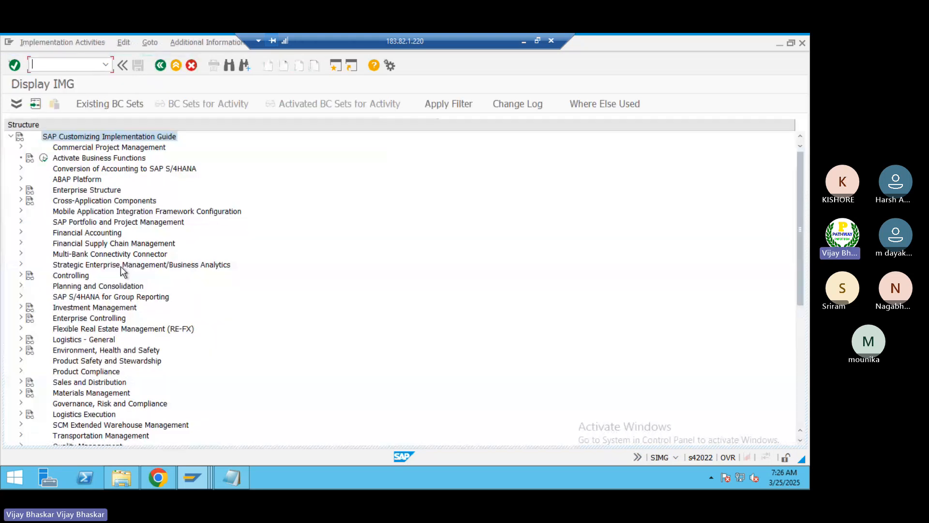
# Step: Expand Financial Accounting, General Ledger Accounting, Master Data and G/L Accounts in the IMG structure
pyautogui.click(81, 232)
pyautogui.doubleClick(81, 232)
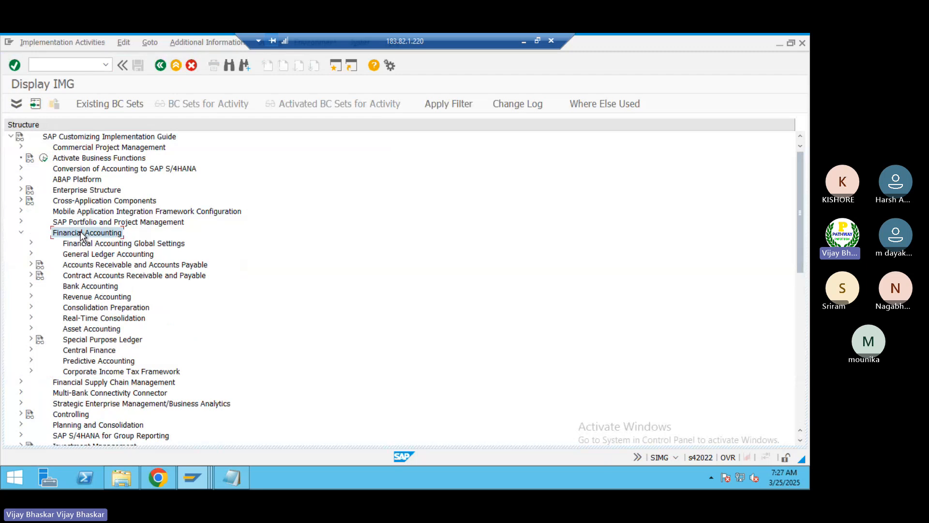
pyautogui.press('Down')
pyautogui.press('Down')
pyautogui.press('Right')
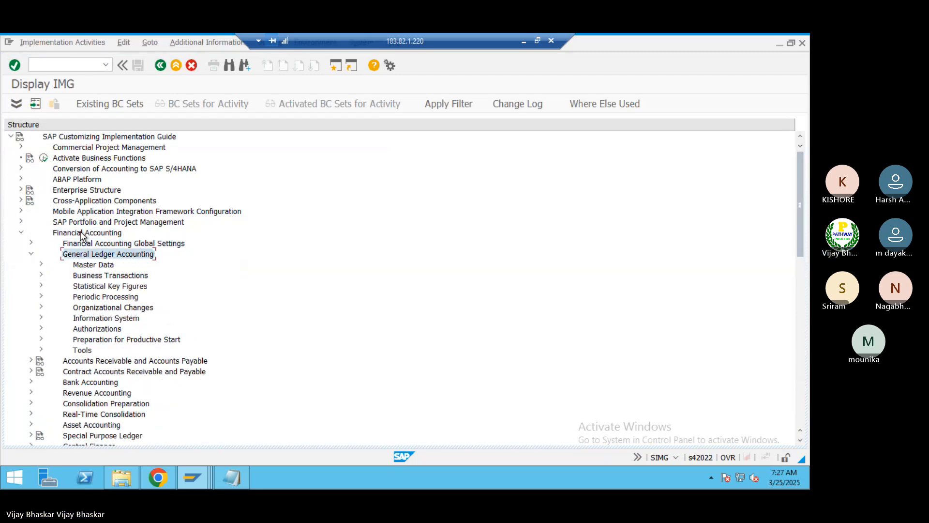
pyautogui.press('Down')
pyautogui.press('Right')
pyautogui.press('Down')
pyautogui.press('Right')
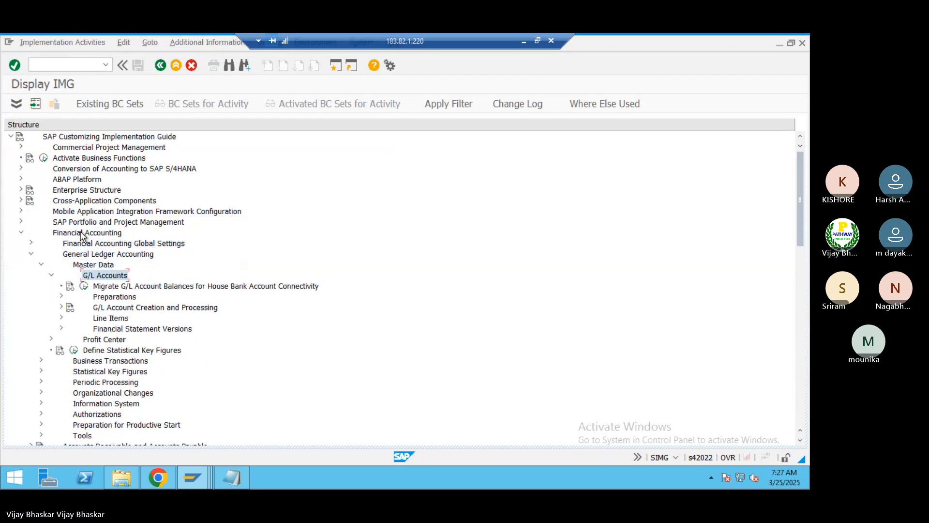
pyautogui.press('Down')
# Step: Start creating account 100100 in BI01 as a Balance Sheet Account in account group LIAB LIABILITIES
pyautogui.hotkey('alt', 'Tab')
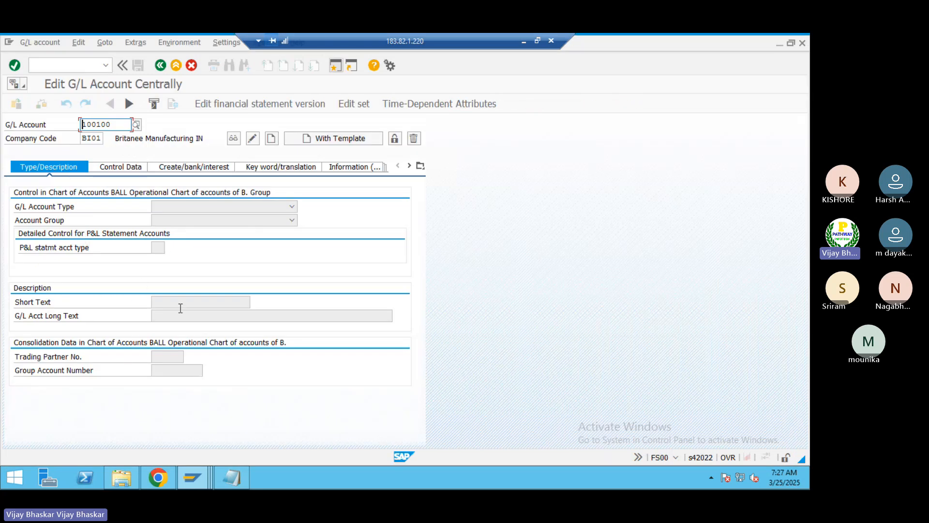
pyautogui.click(273, 138)
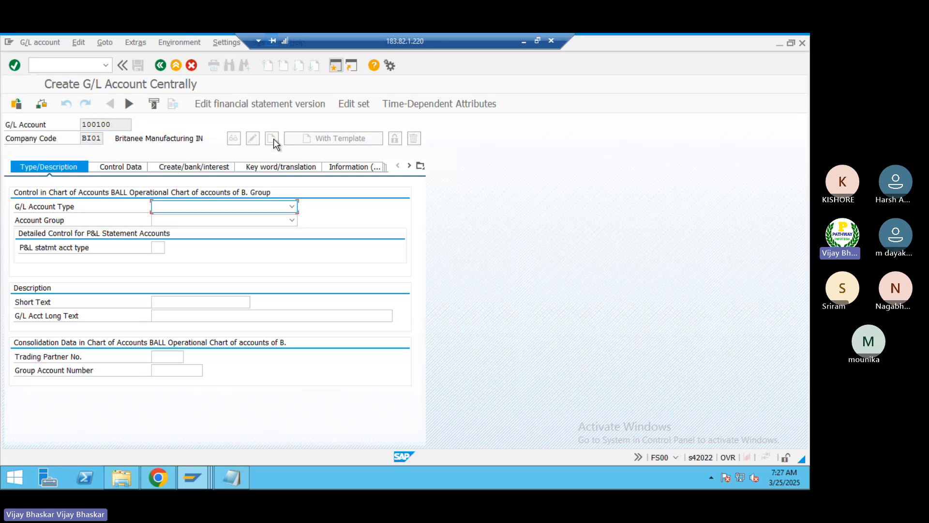
pyautogui.click(179, 207)
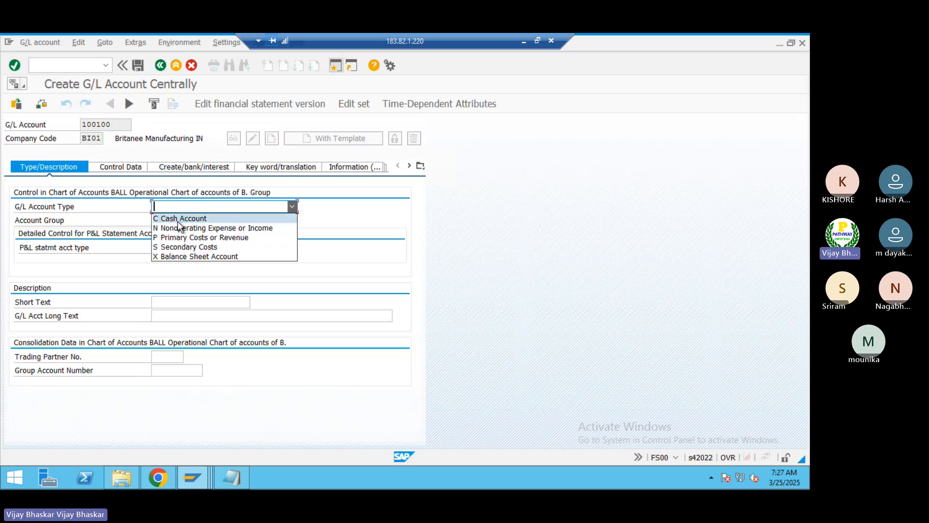
pyautogui.click(179, 256)
pyautogui.click(181, 221)
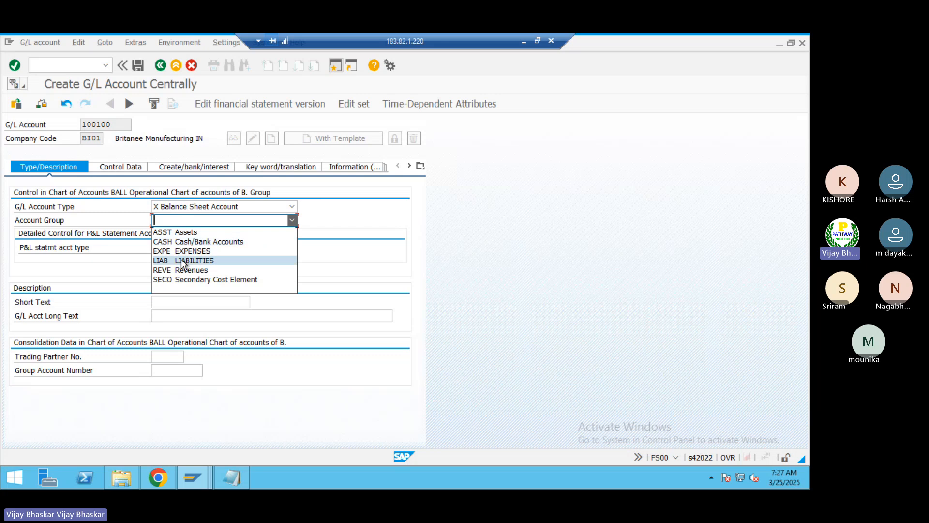
pyautogui.click(184, 261)
# Step: Set both the short text and the G/L account long text to "Retairned Earnings"
pyautogui.click(172, 304)
pyautogui.write('Re')
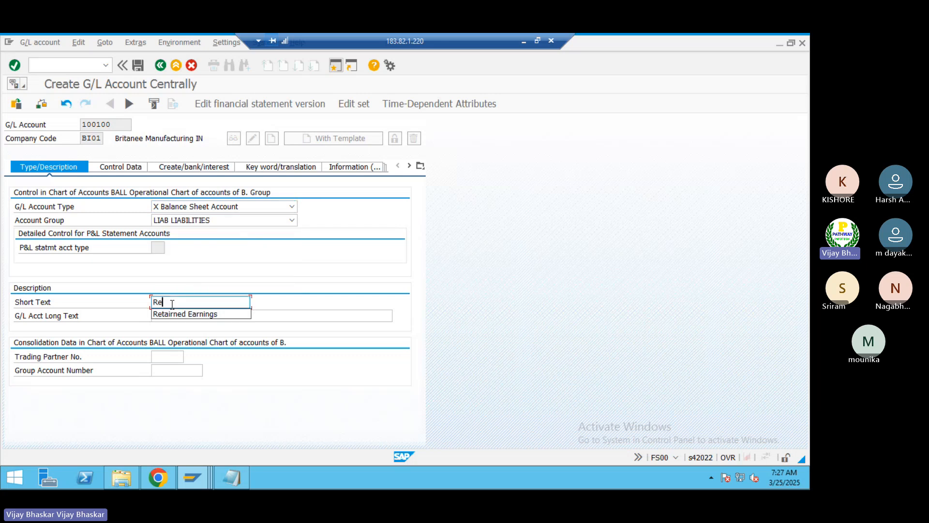
pyautogui.press('Down')
pyautogui.press('Return')
pyautogui.press('Tab')
pyautogui.write('Re')
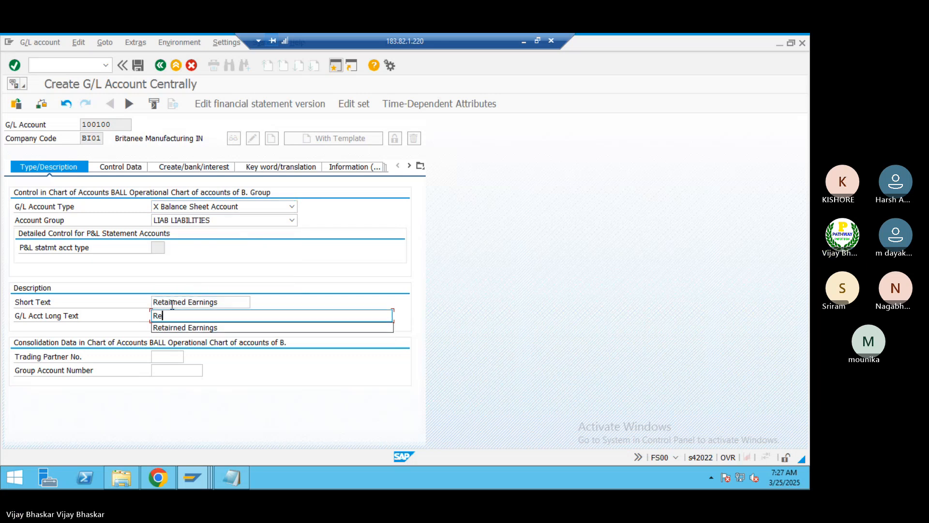
pyautogui.press('Down')
pyautogui.press('Return')
pyautogui.press('Return')
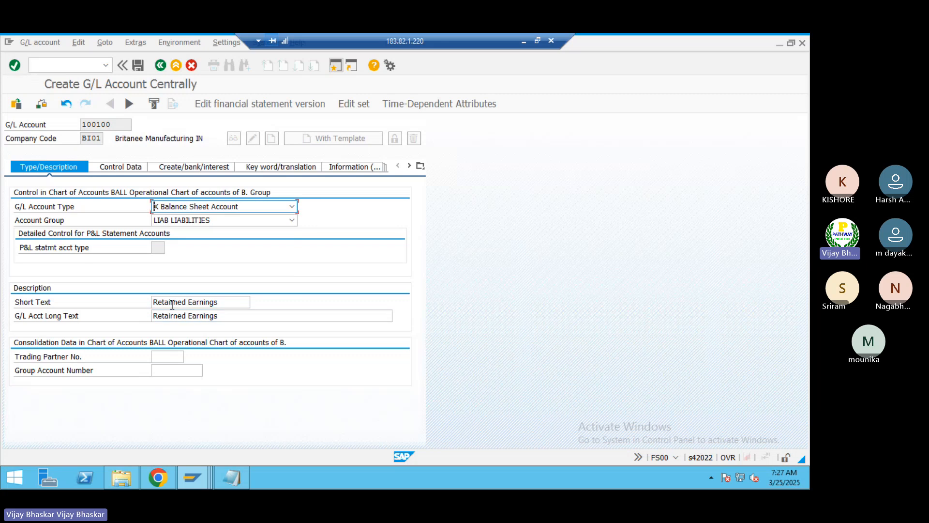
pyautogui.click(180, 370)
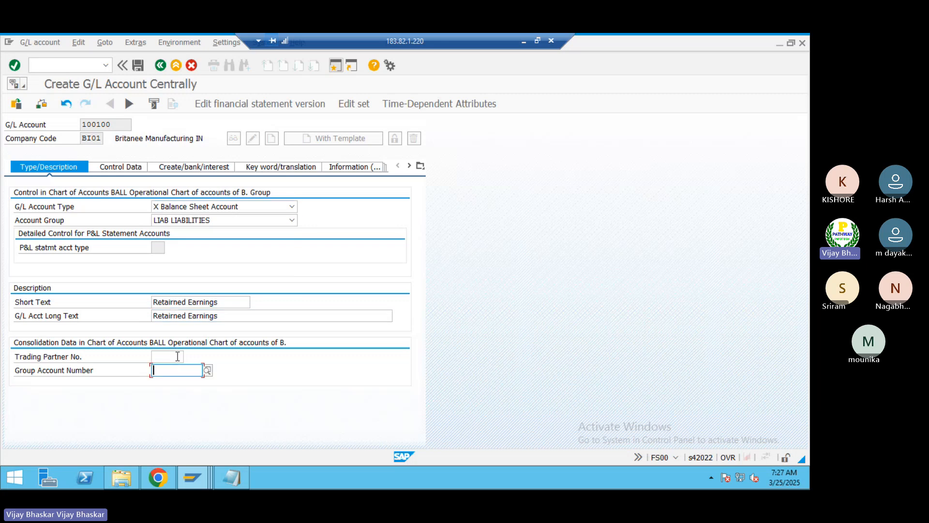
pyautogui.click(175, 356)
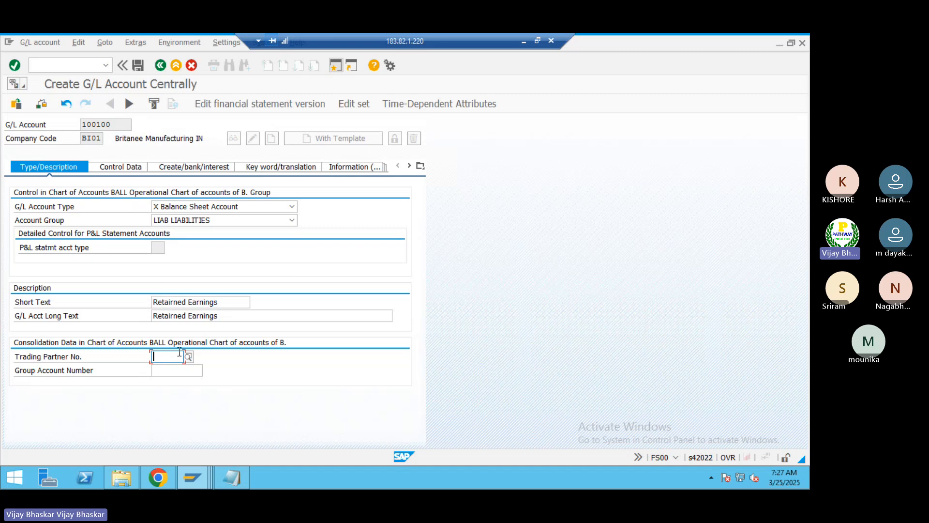
pyautogui.click(184, 375)
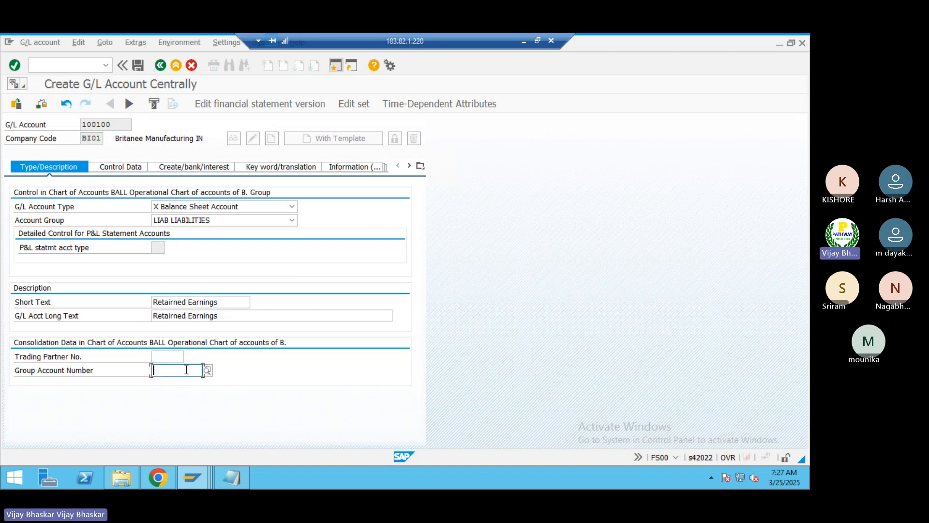
pyautogui.click(172, 358)
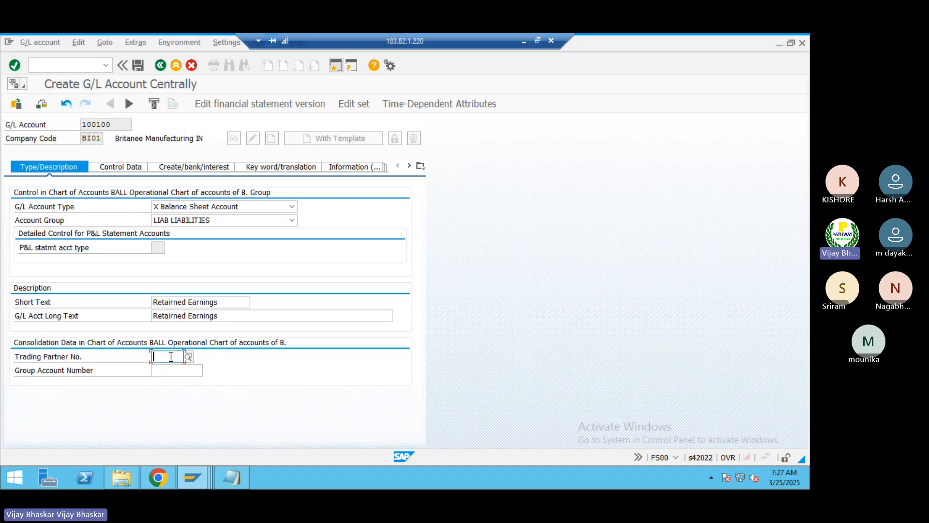
pyautogui.click(155, 371)
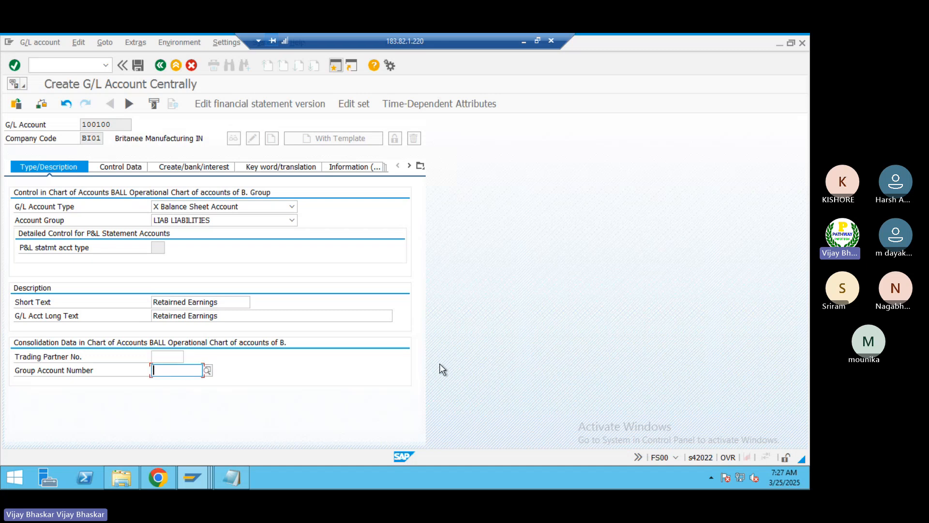
# Step: Switch to the IMG session, expand Preparations under G/L Accounts and open Edit Chart of Accounts List
pyautogui.hotkey('alt', 'Tab')
pyautogui.click(109, 298)
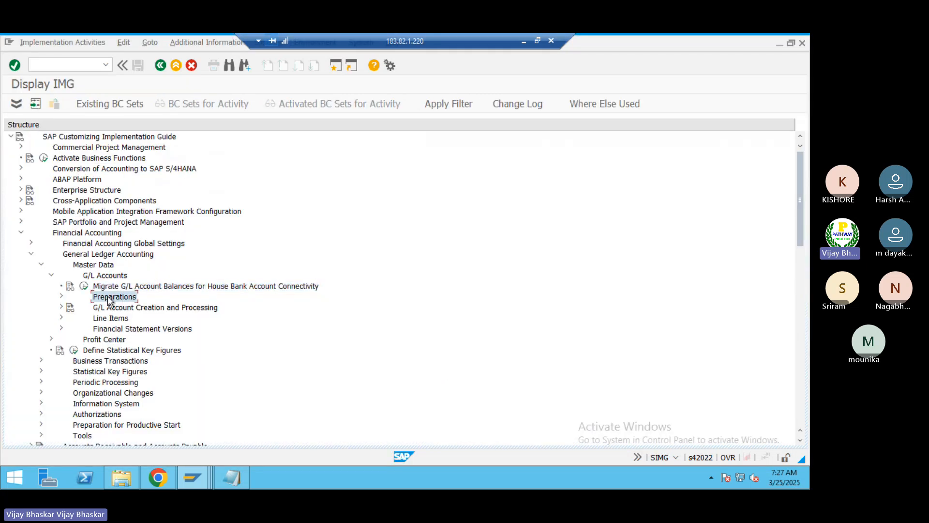
pyautogui.doubleClick(109, 298)
pyautogui.press('Down')
pyautogui.press('Down')
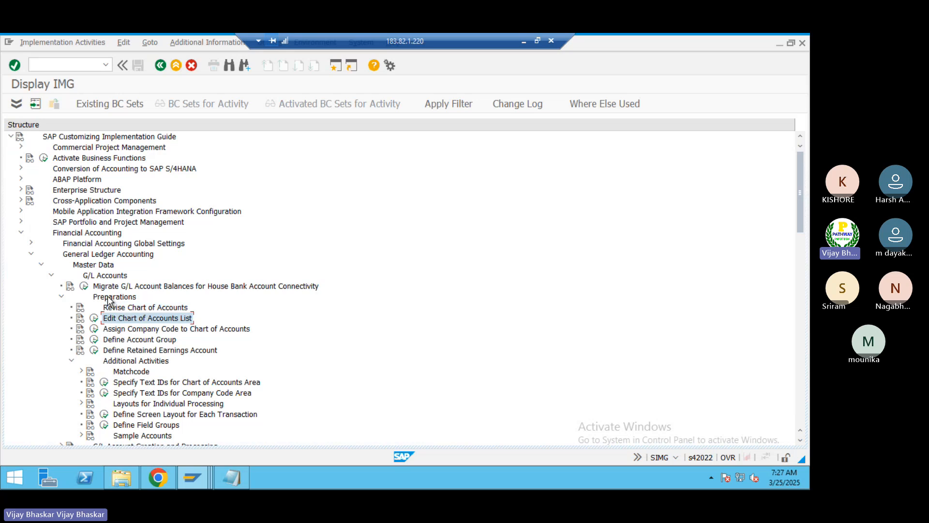
pyautogui.press('Return')
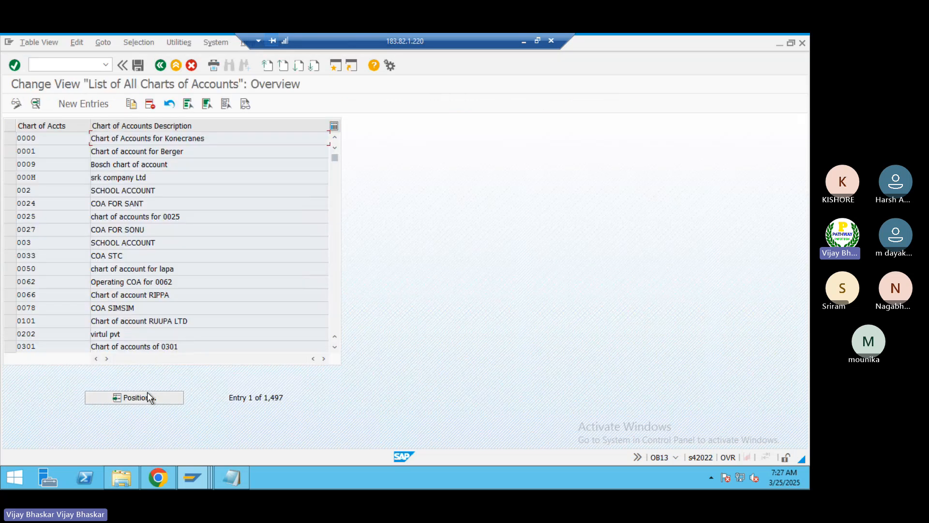
# Step: Position the list at chart of accounts BALL, open its details and examine the Group Chart of Accts assignment
pyautogui.click(124, 396)
pyautogui.write('BA')
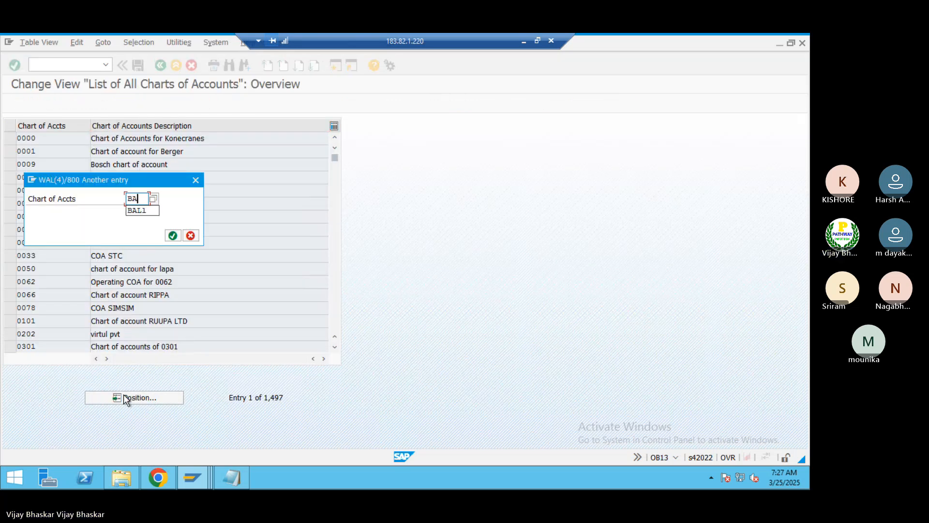
pyautogui.write('L1')
pyautogui.press('Return')
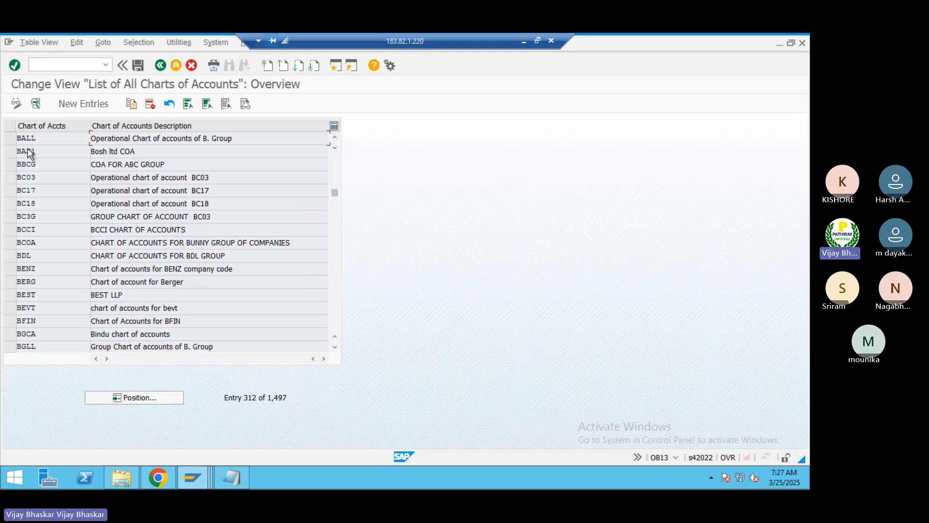
pyautogui.doubleClick(45, 143)
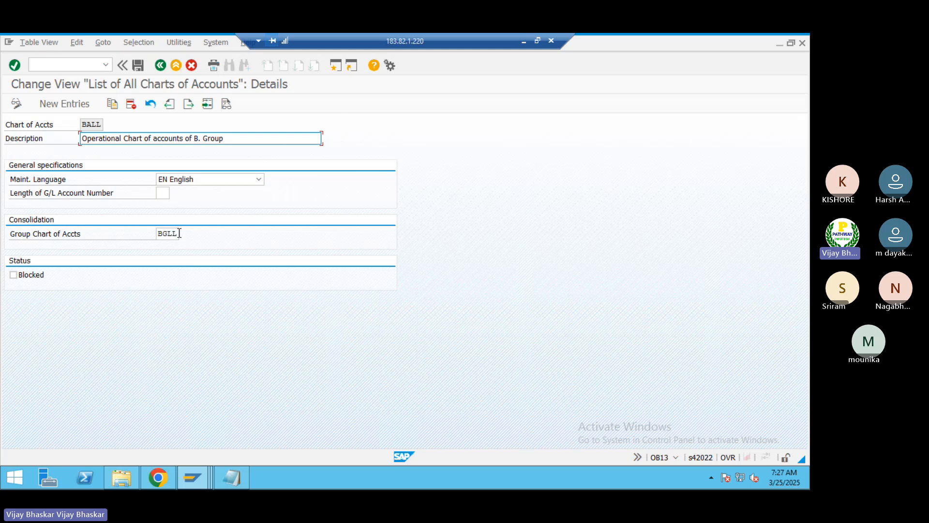
pyautogui.moveTo(180, 233); pyautogui.dragTo(158, 234)
pyautogui.click(158, 234)
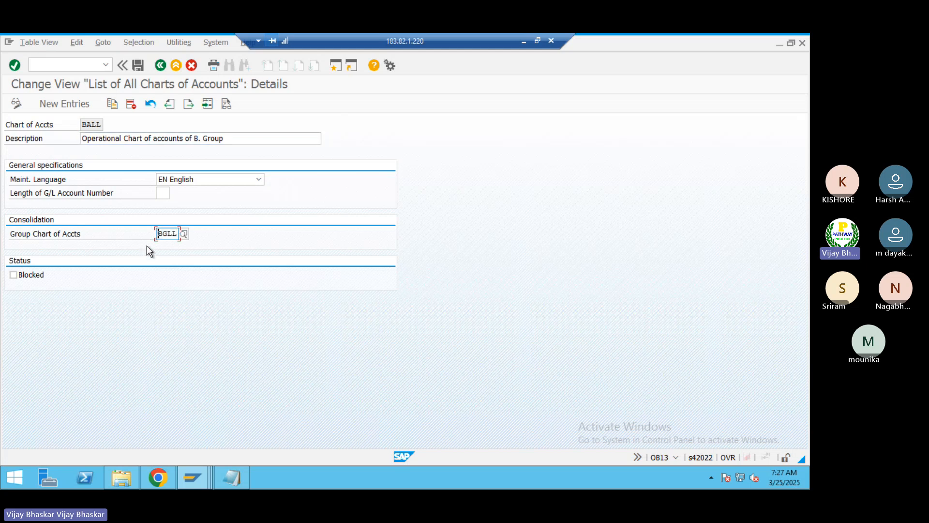
# Step: Return to the creation of account 100100 and look briefly at its control data before going back to the type and description data
pyautogui.hotkey('alt', 'Tab')
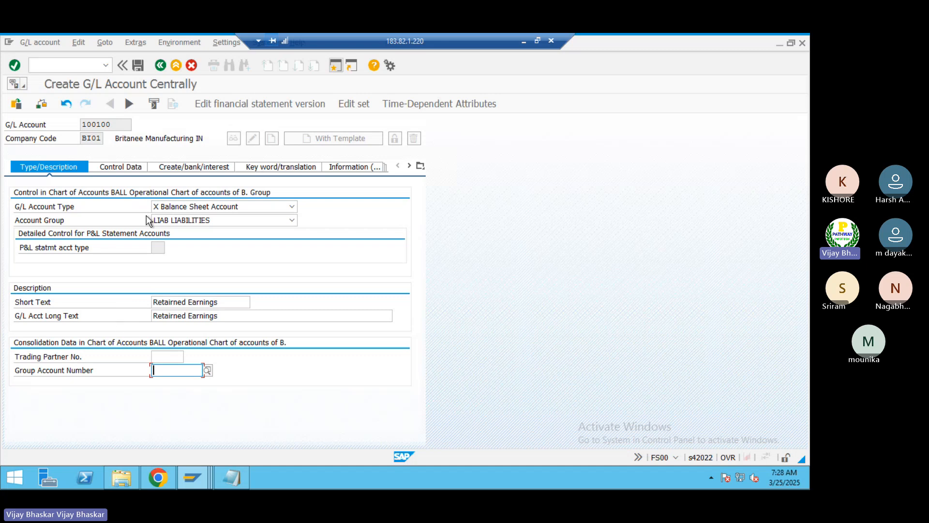
pyautogui.click(120, 167)
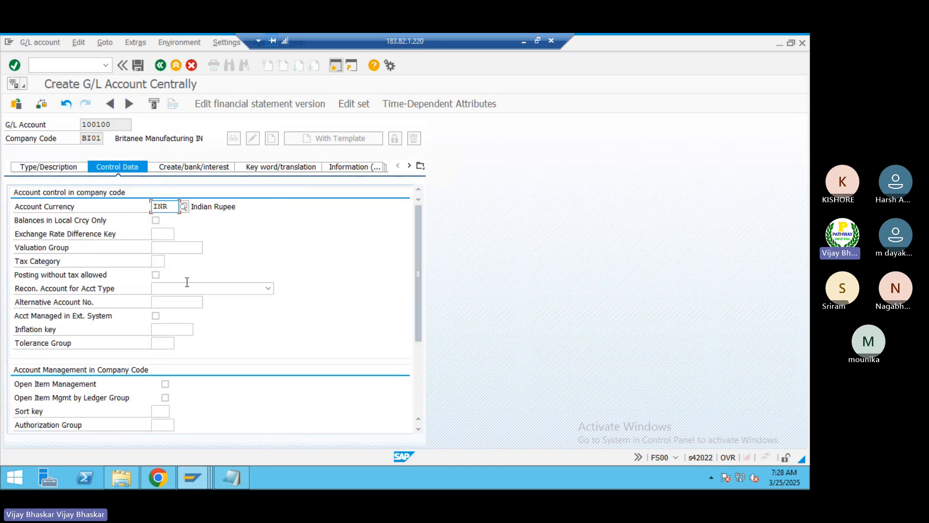
pyautogui.click(48, 167)
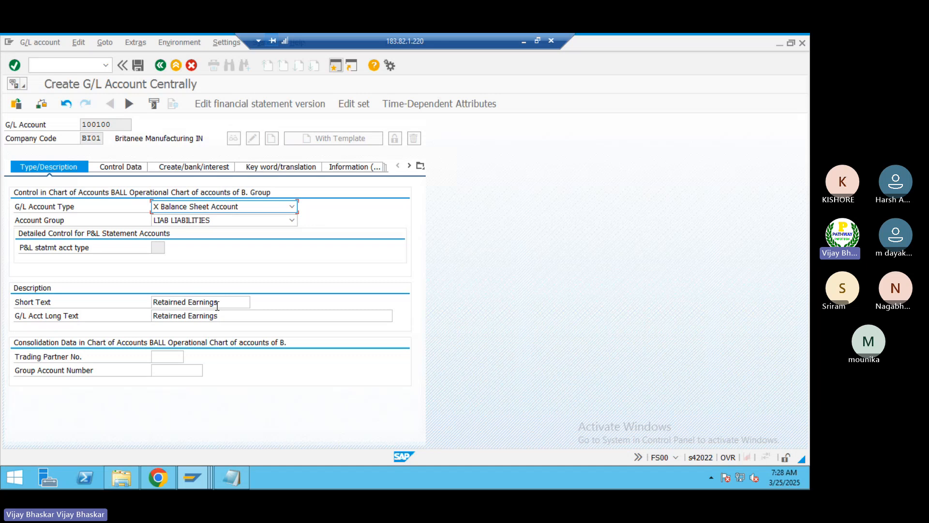
pyautogui.click(172, 372)
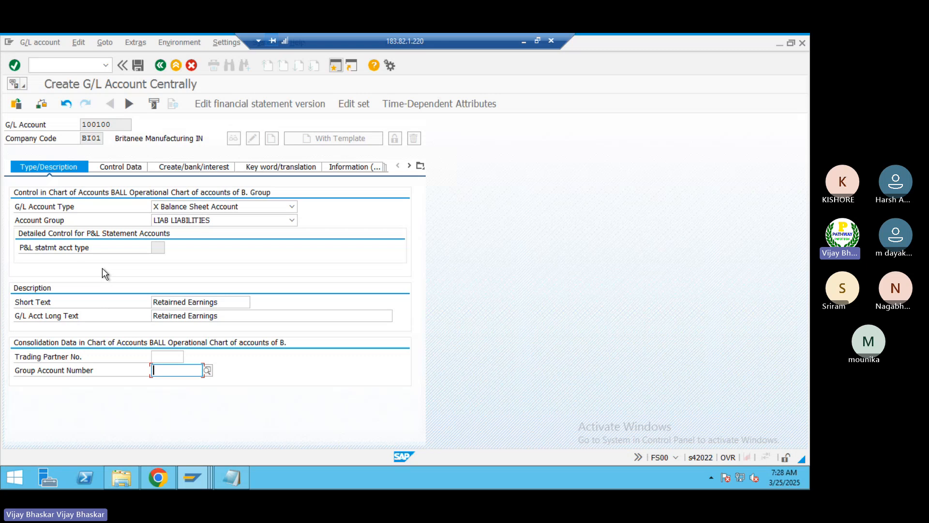
# Step: Set the short text to "Retairned Earnings-X" and the G/L account long text to "Retairned Earnings - X"
pyautogui.click(223, 302)
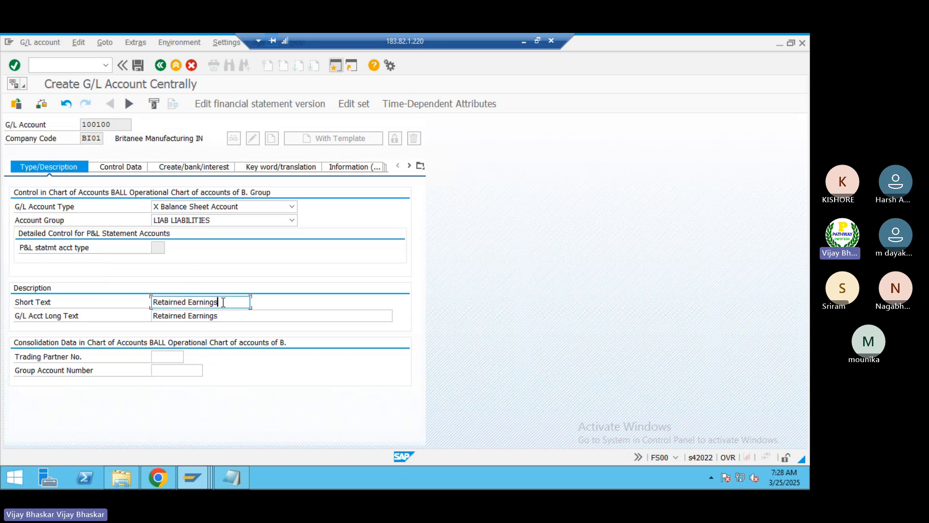
pyautogui.write('1')
pyautogui.press('BackSpace')
pyautogui.write('-1')
pyautogui.click(226, 316)
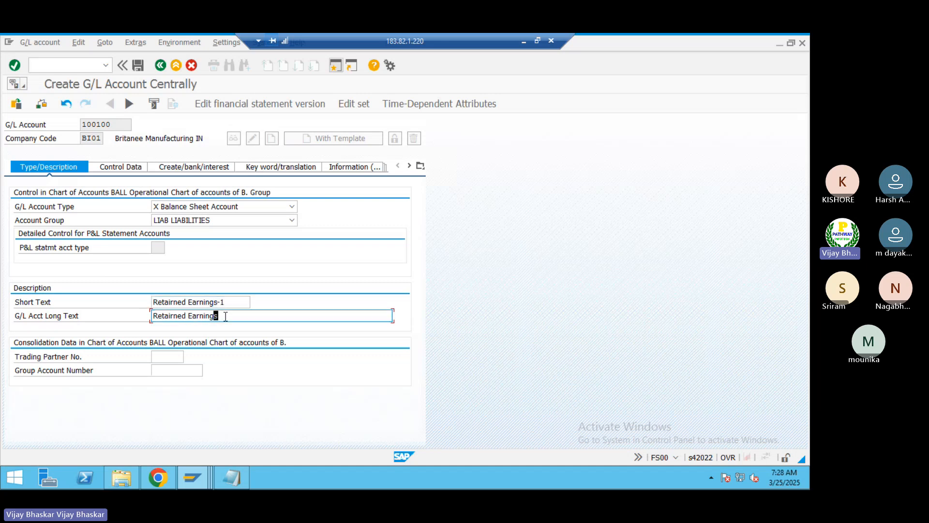
pyautogui.press('Tab')
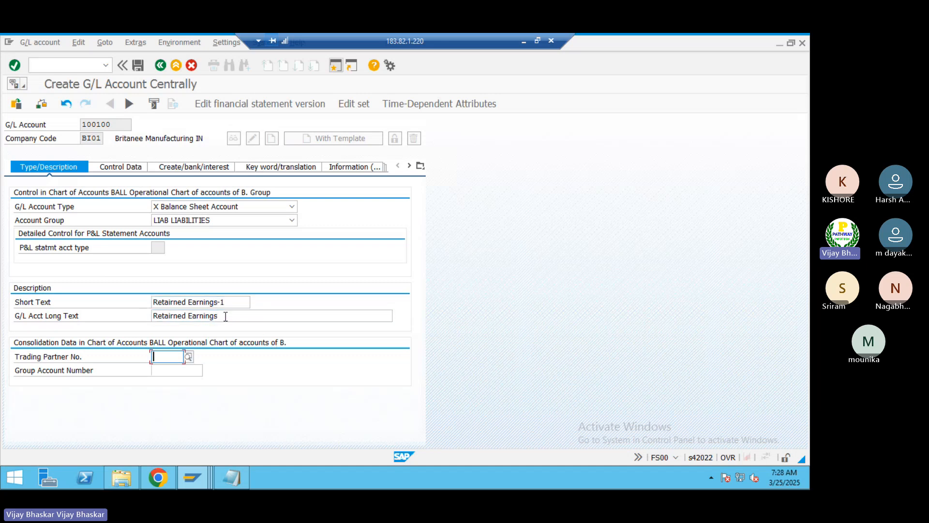
pyautogui.click(223, 315)
pyautogui.write('-')
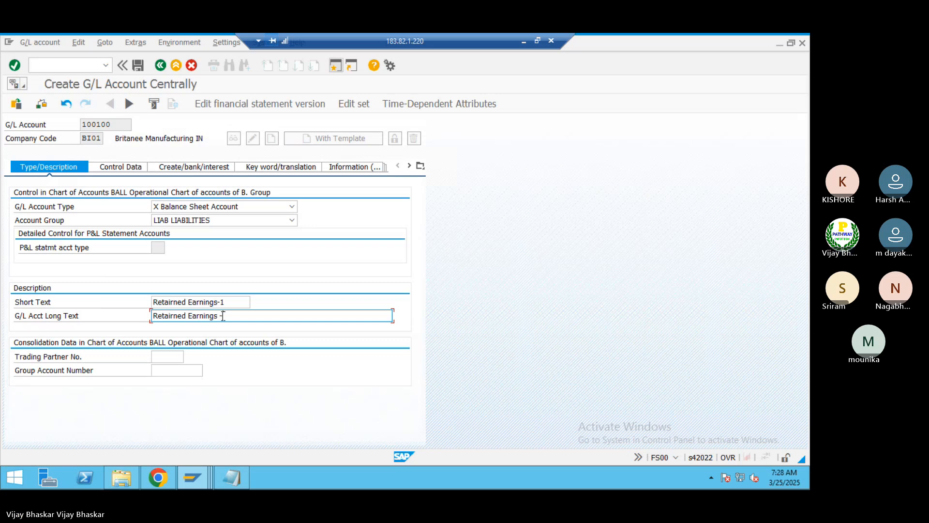
pyautogui.click(226, 301)
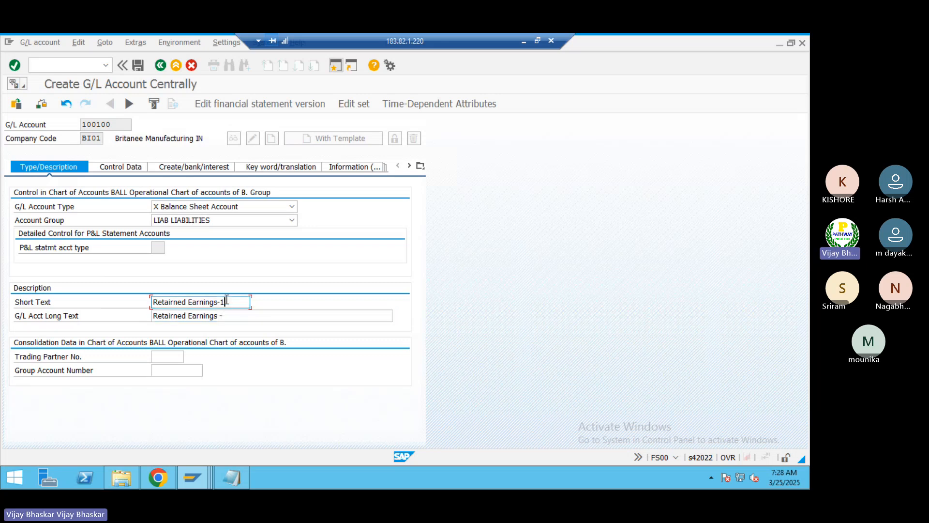
pyautogui.press('BackSpace')
pyautogui.write('X')
pyautogui.click(229, 314)
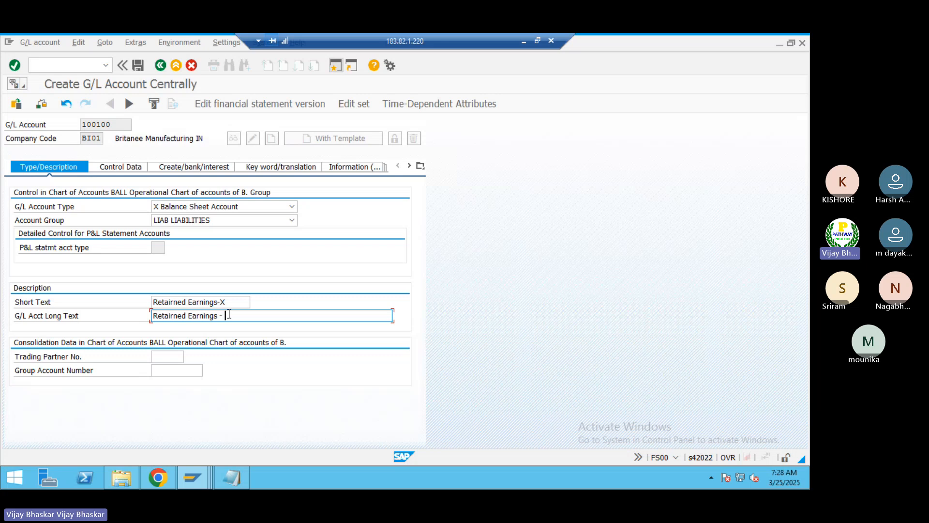
pyautogui.write('X')
pyautogui.press('Return')
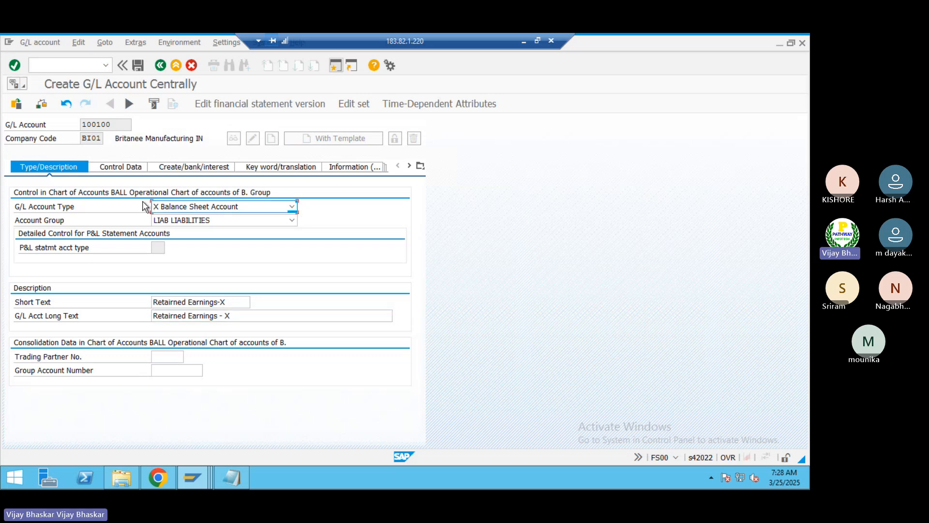
# Step: Enable Balances in Local Crcy Only in the control data of account 100100
pyautogui.click(128, 172)
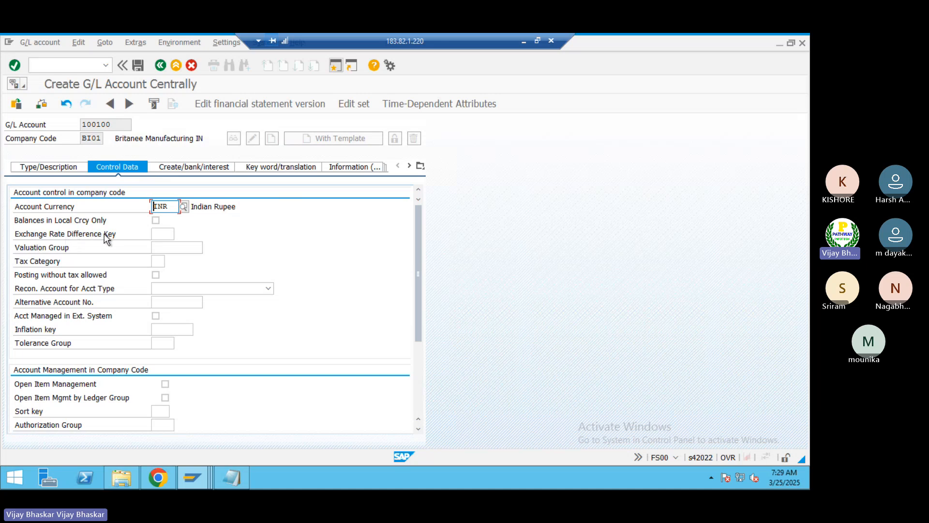
pyautogui.click(155, 220)
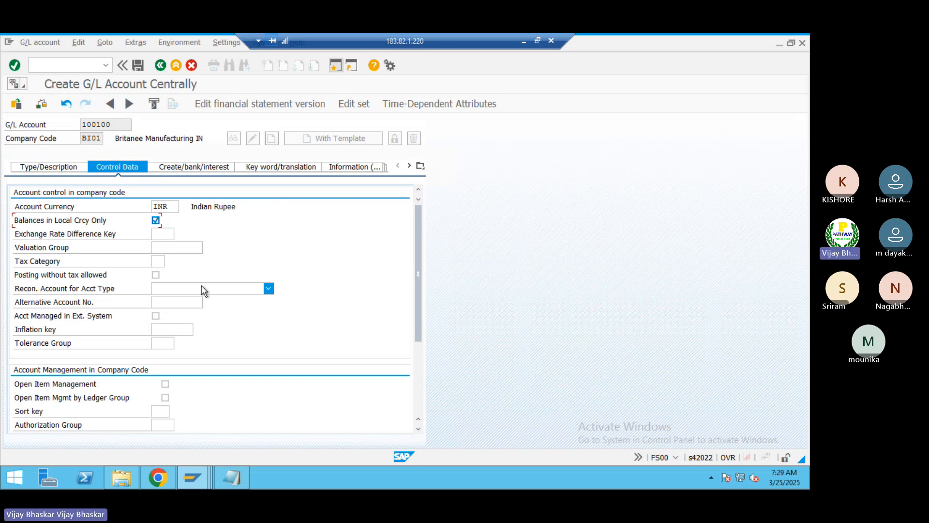
# Step: Examine the other control data fields, including the tax category, the reconciliation account type options and the account management settings
pyautogui.click(160, 263)
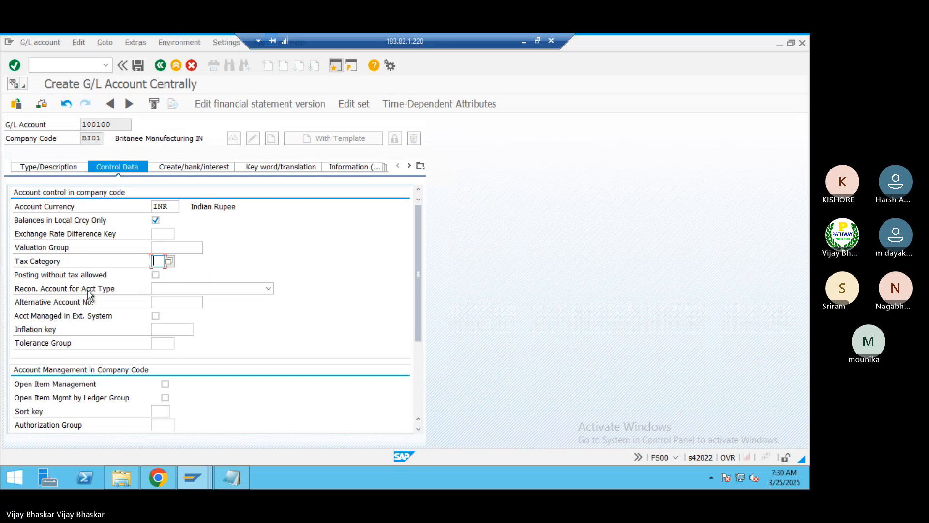
pyautogui.click(216, 290)
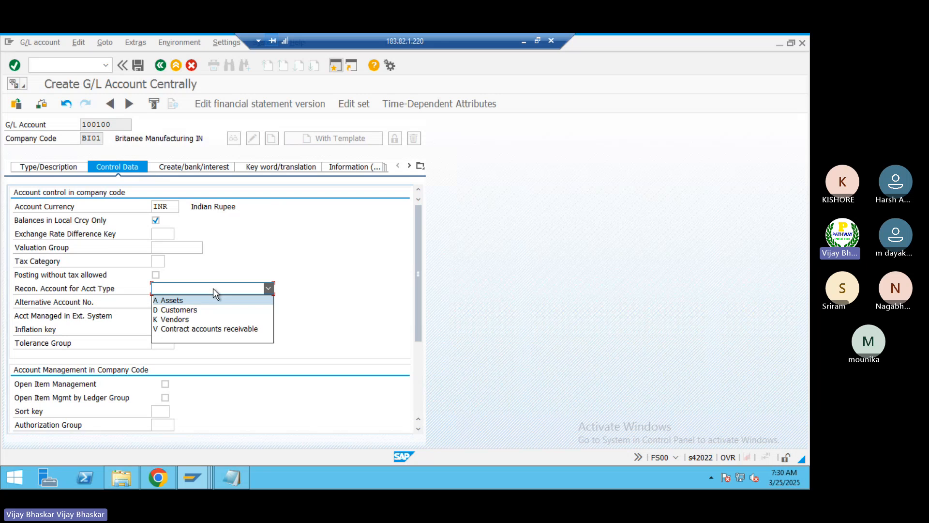
pyautogui.click(335, 271)
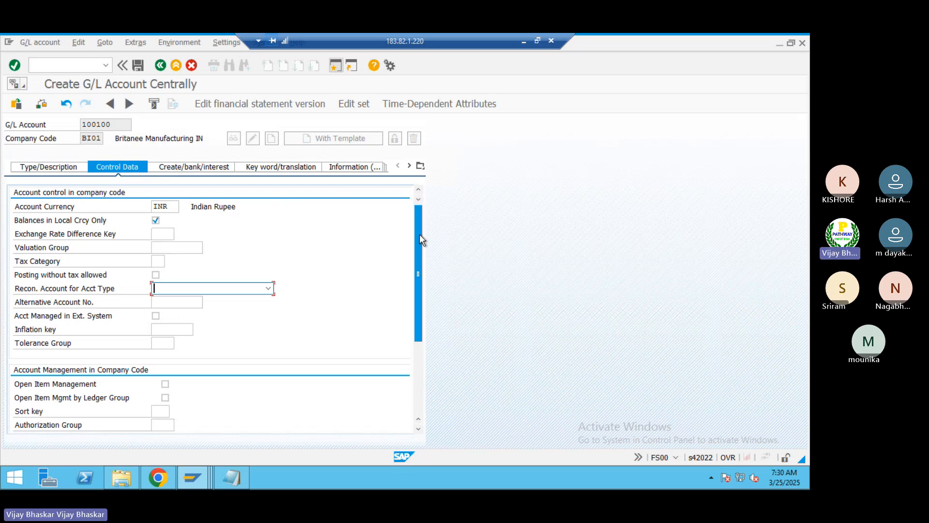
pyautogui.moveTo(420, 234); pyautogui.dragTo(419, 307)
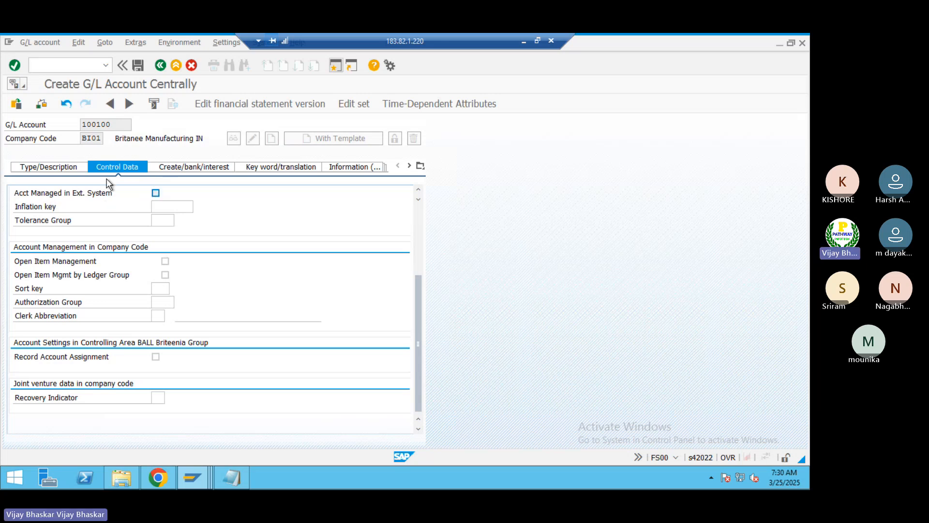
pyautogui.click(54, 169)
pyautogui.click(116, 167)
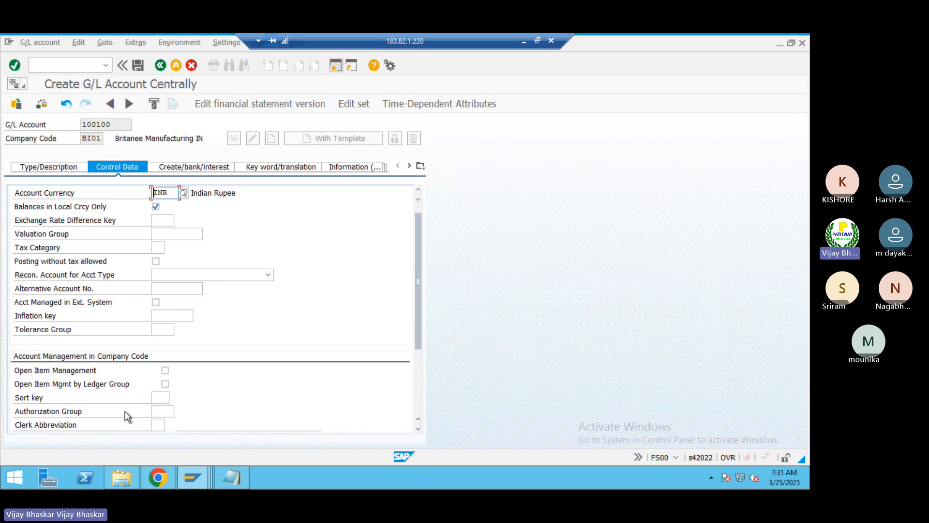
pyautogui.scroll(-2, 171, 409)
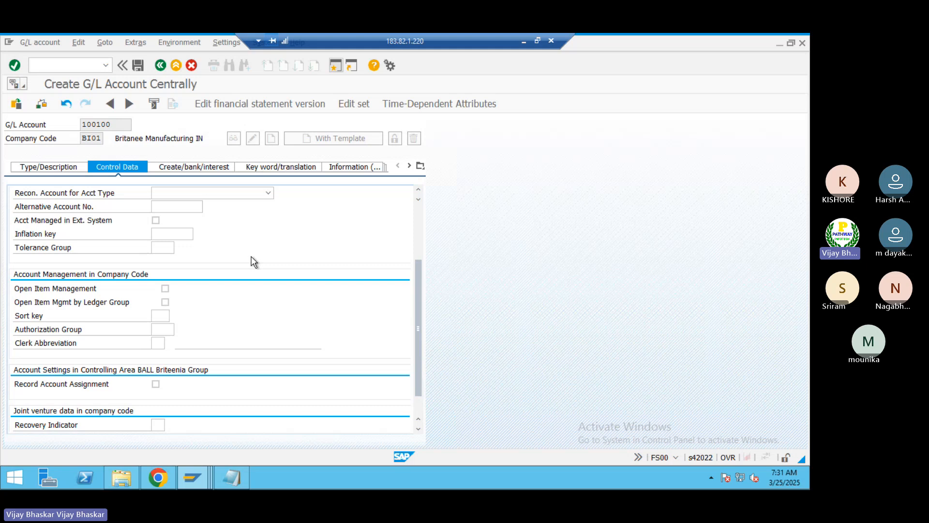
pyautogui.scroll(3, 246, 253)
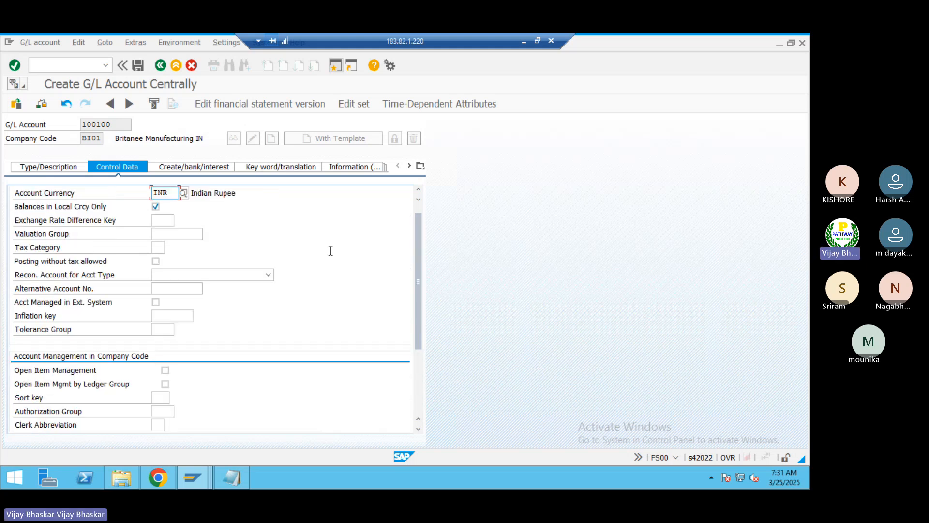
# Step: Switch to the Teams meeting window to view its participants and return to the SAP session
pyautogui.click(526, 43)
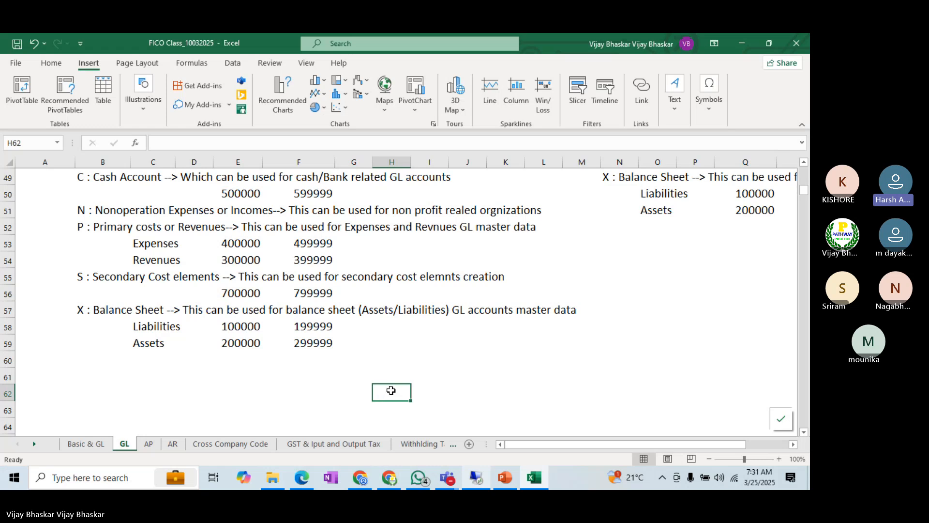
pyautogui.moveTo(454, 480)
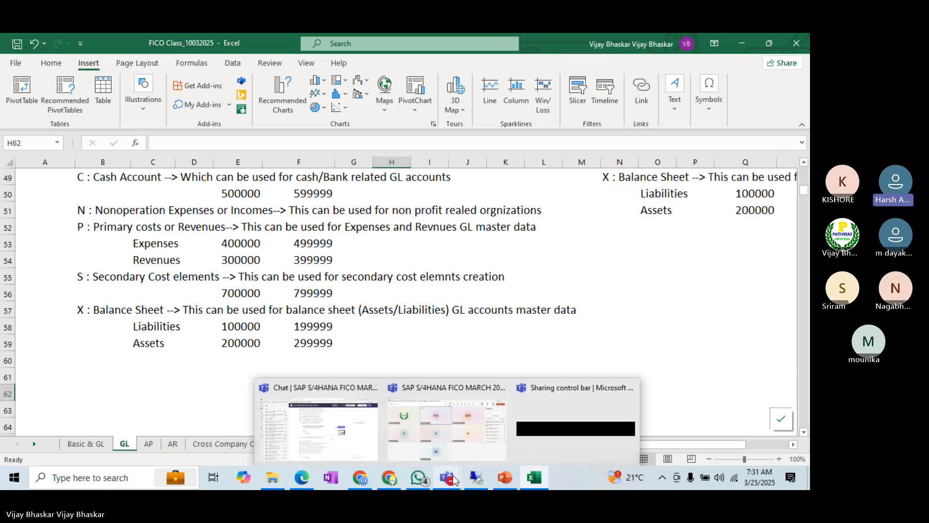
pyautogui.click(440, 443)
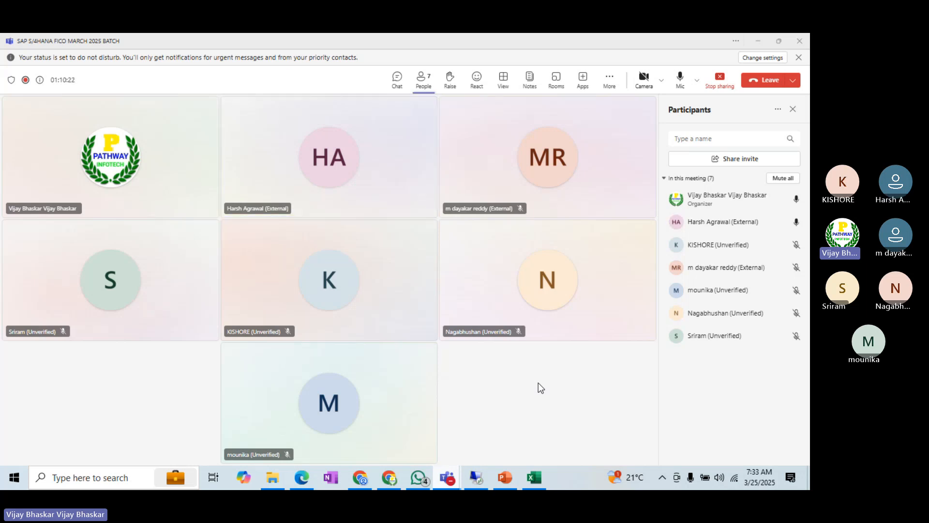
pyautogui.click(478, 479)
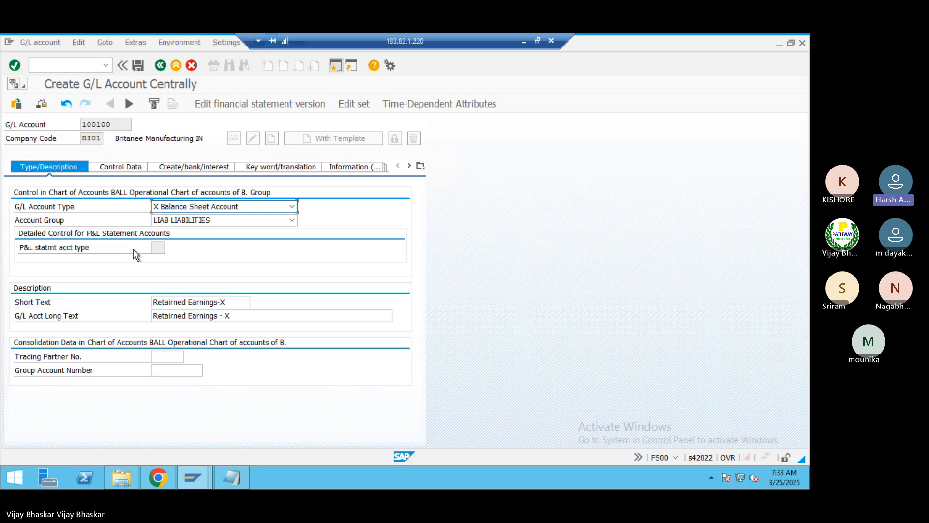
# Step: Switch to the Teams meeting and stop its recording
pyautogui.click(525, 42)
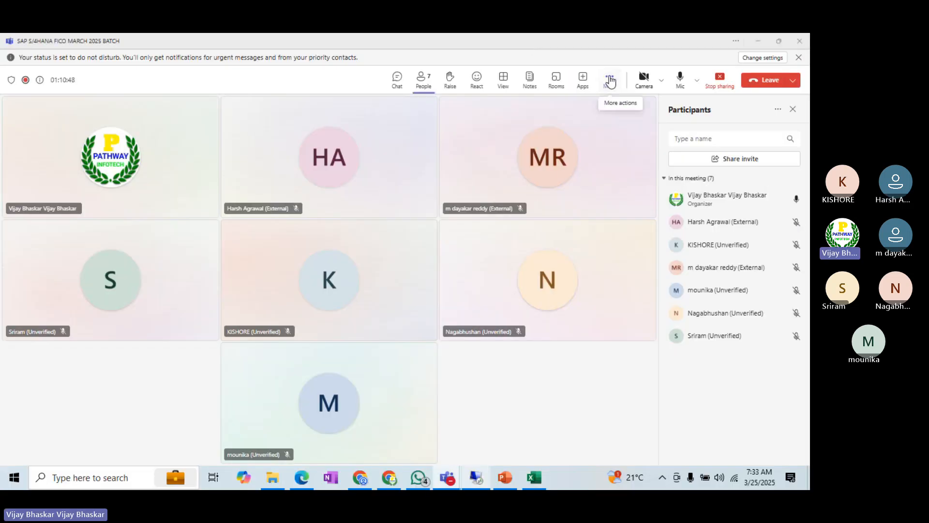
pyautogui.click(614, 86)
pyautogui.moveTo(627, 105)
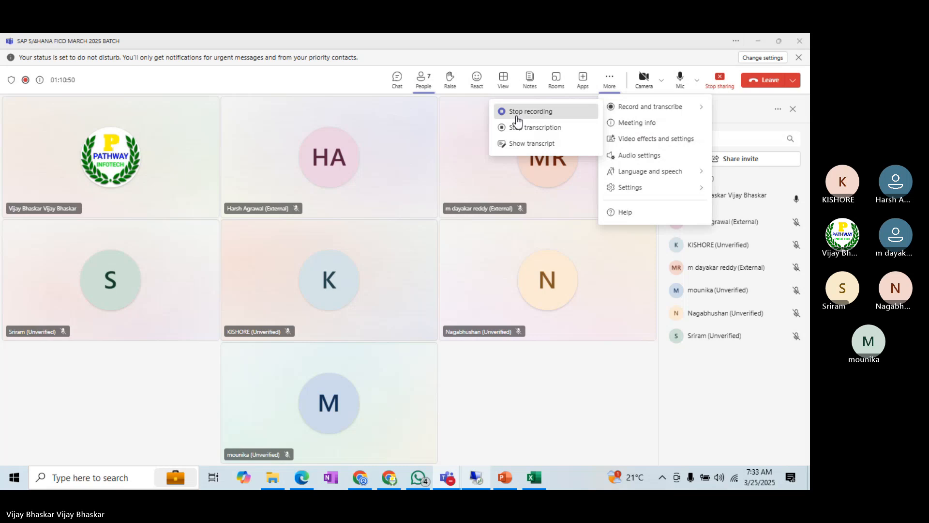
pyautogui.click(518, 112)
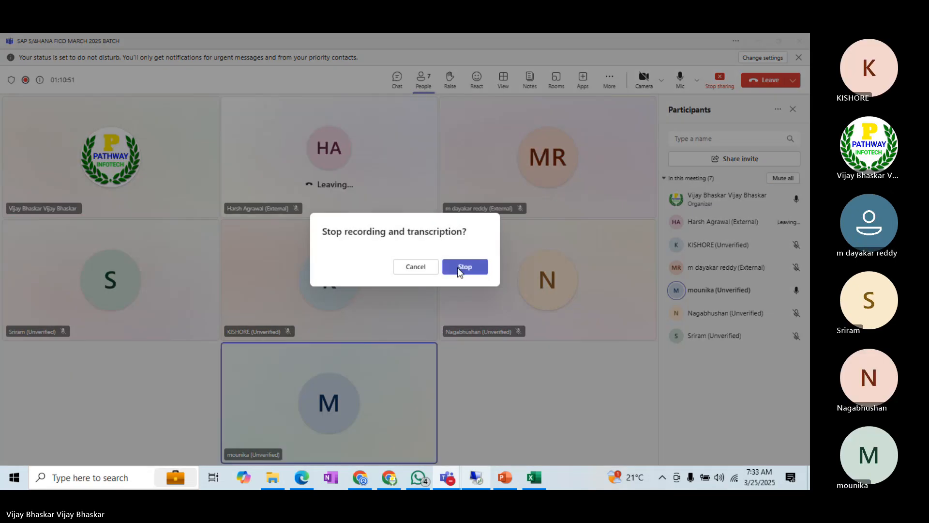